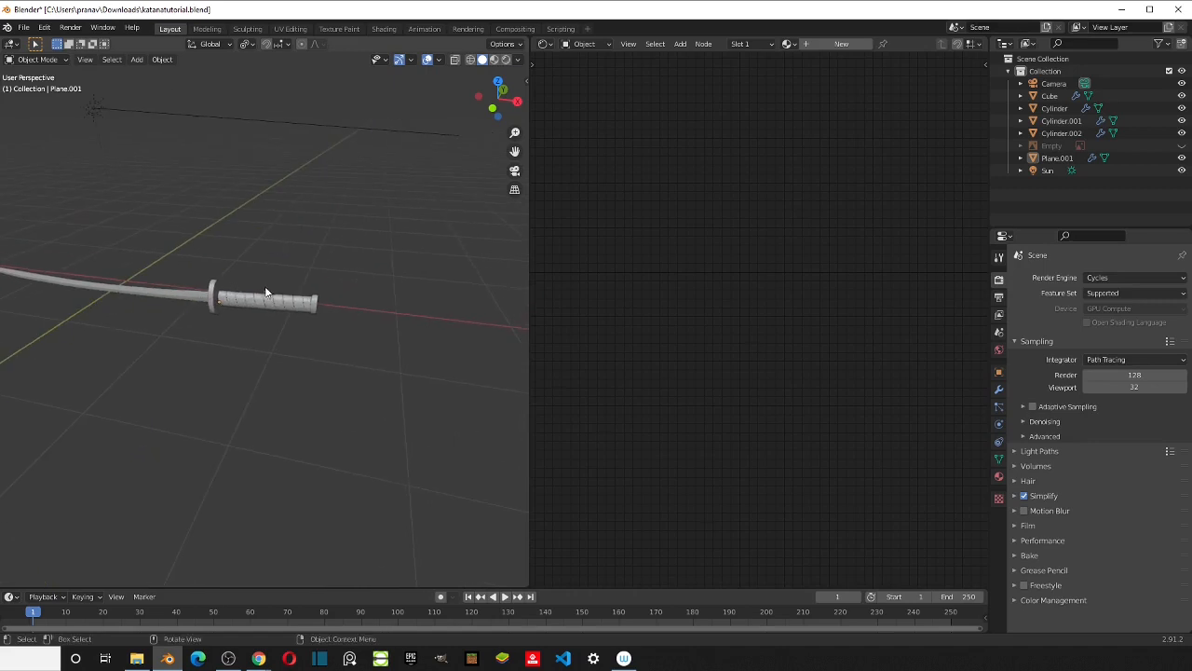
Step: Examine the katana's handle wrap up close along with its Shrinkwrap and Solidify modifier settings
scroll(268, 289, up, 4)
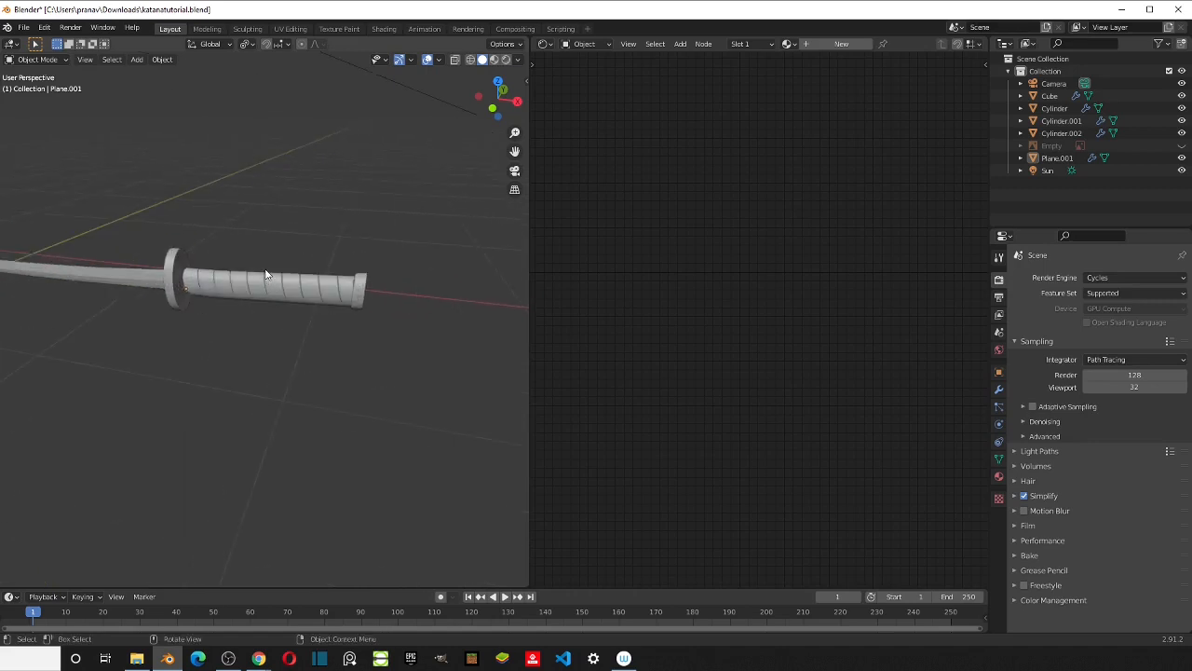
scroll(146, 254, down, 4)
scroll(214, 279, up, 4)
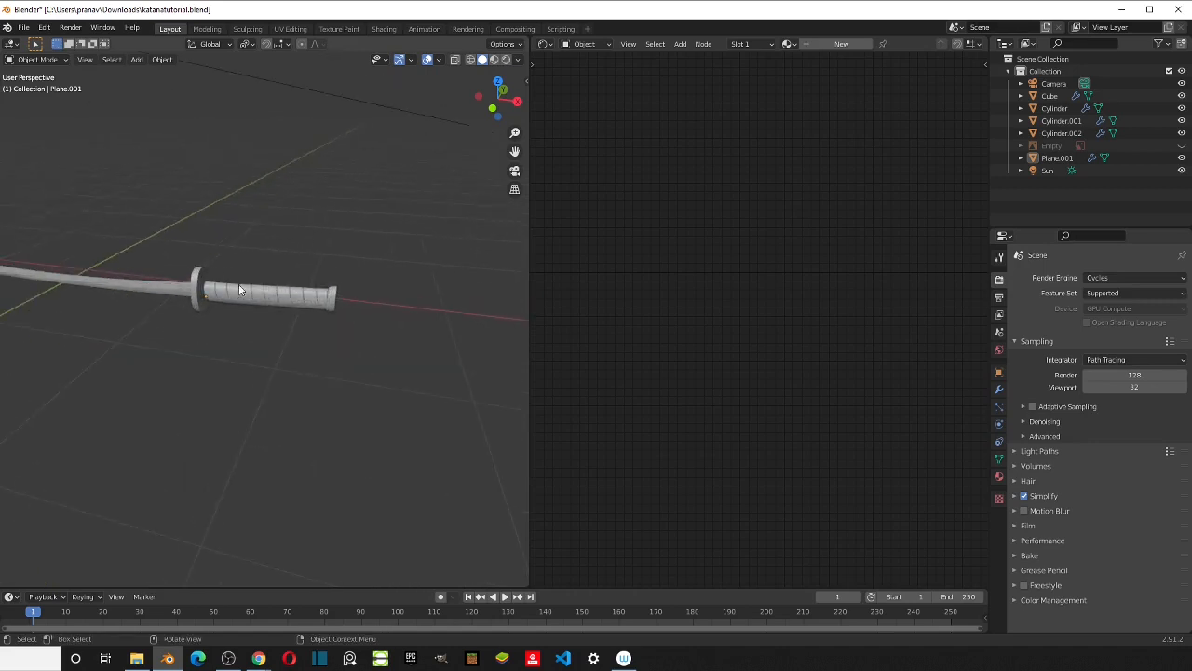
click(240, 292)
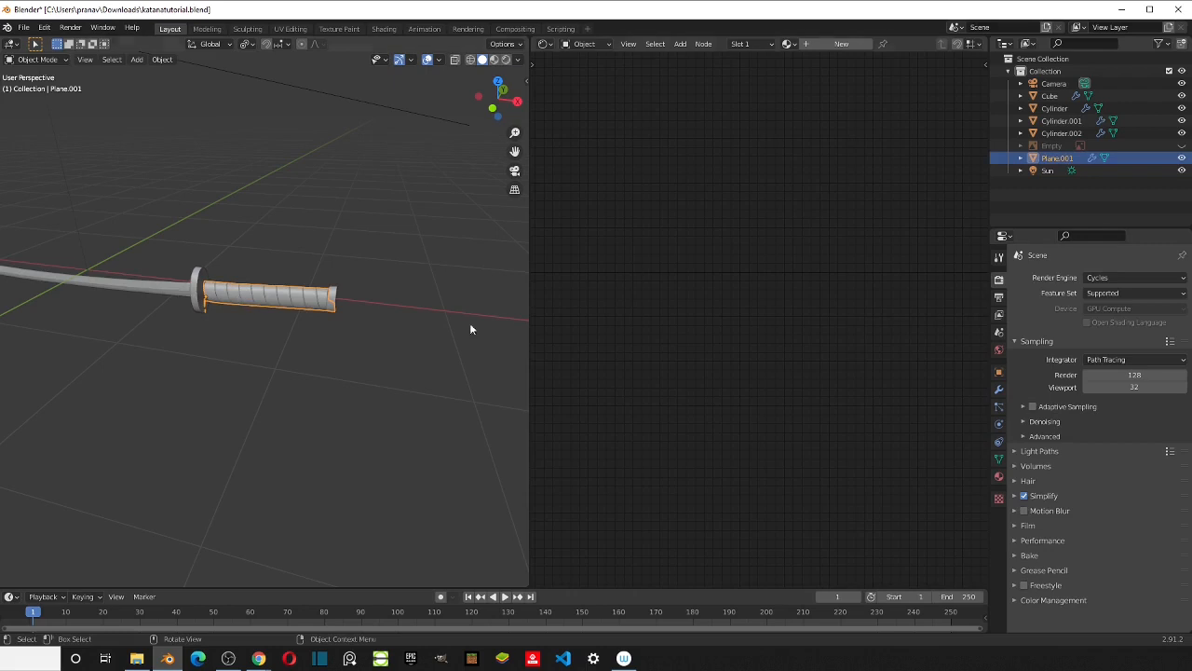
click(1000, 390)
scroll(1064, 429, down, 8)
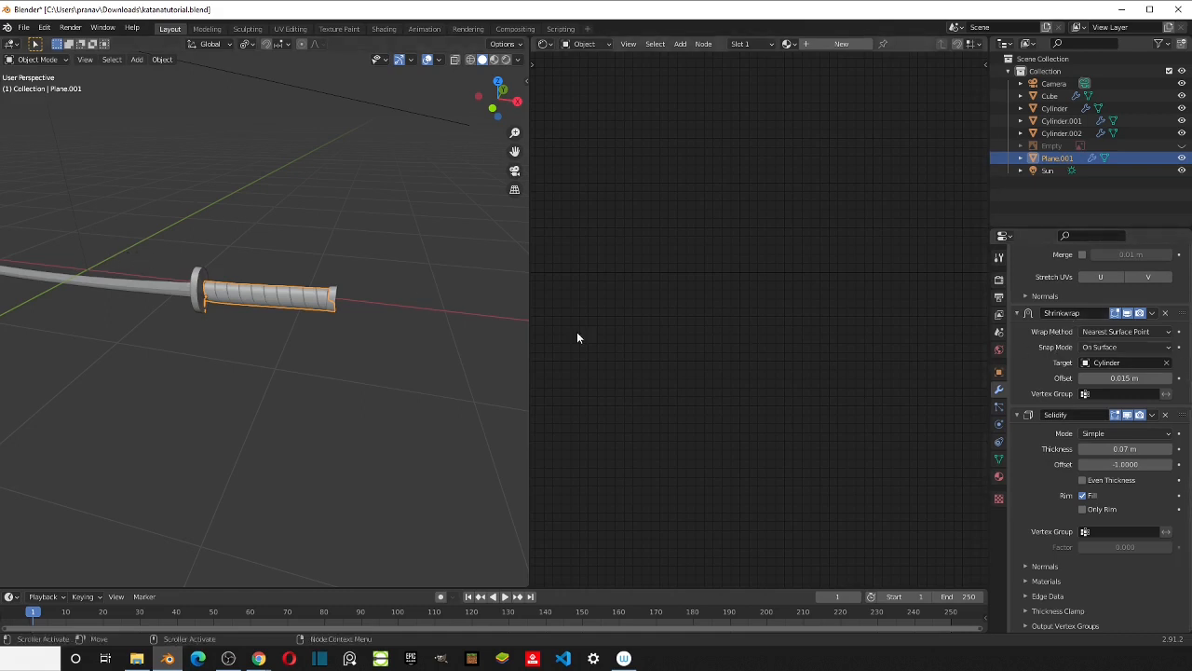
scroll(321, 338, up, 3)
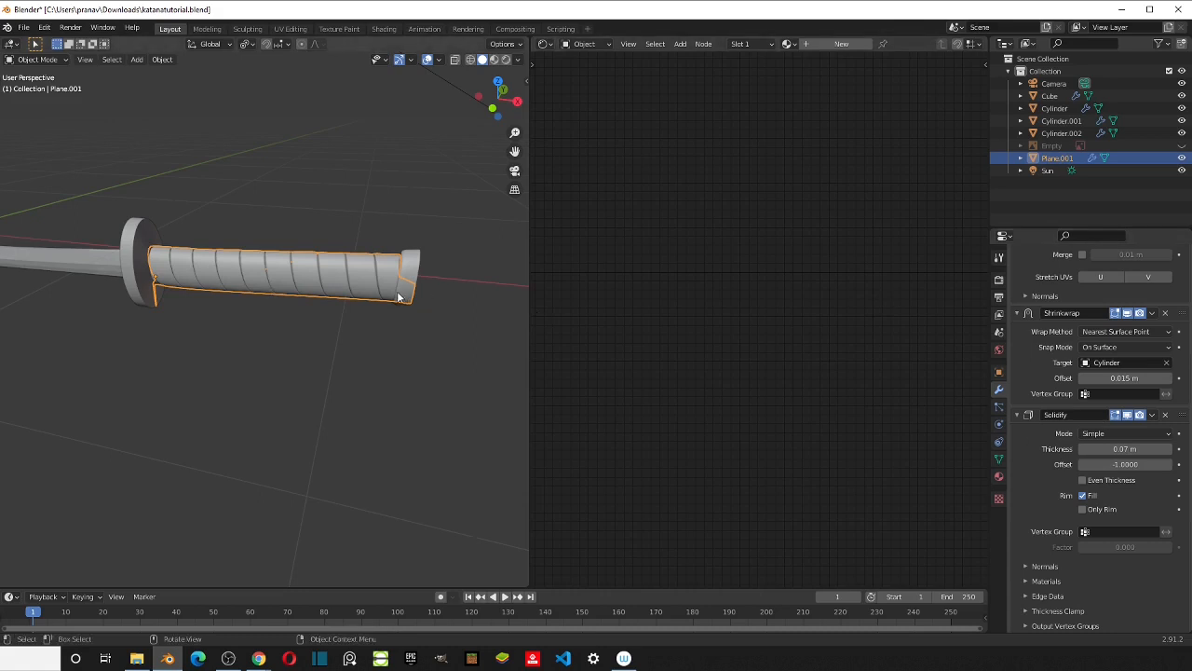
scroll(384, 301, up, 5)
scroll(354, 270, down, 1)
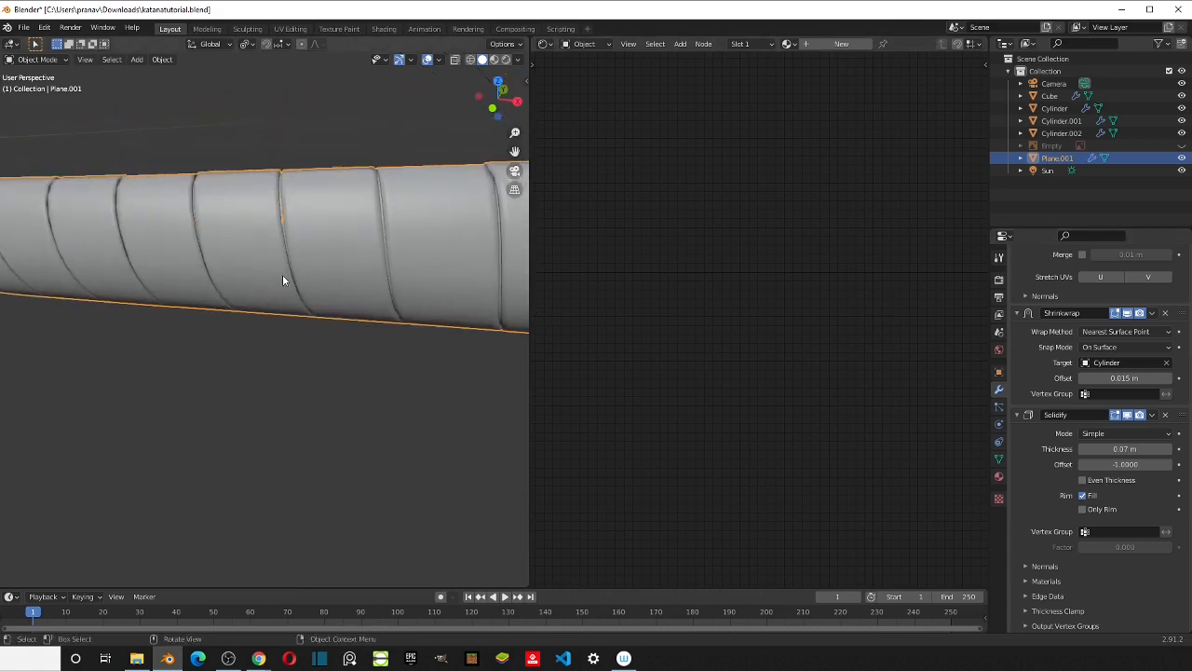
scroll(283, 274, down, 5)
scroll(285, 276, up, 2)
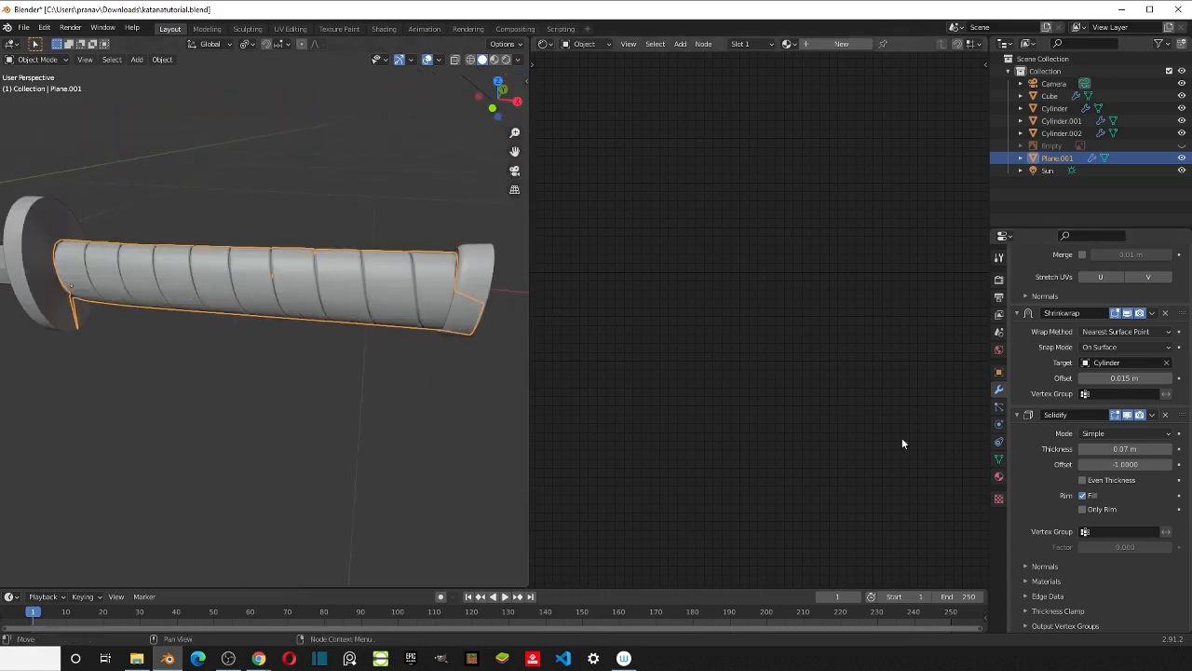
click(1124, 415)
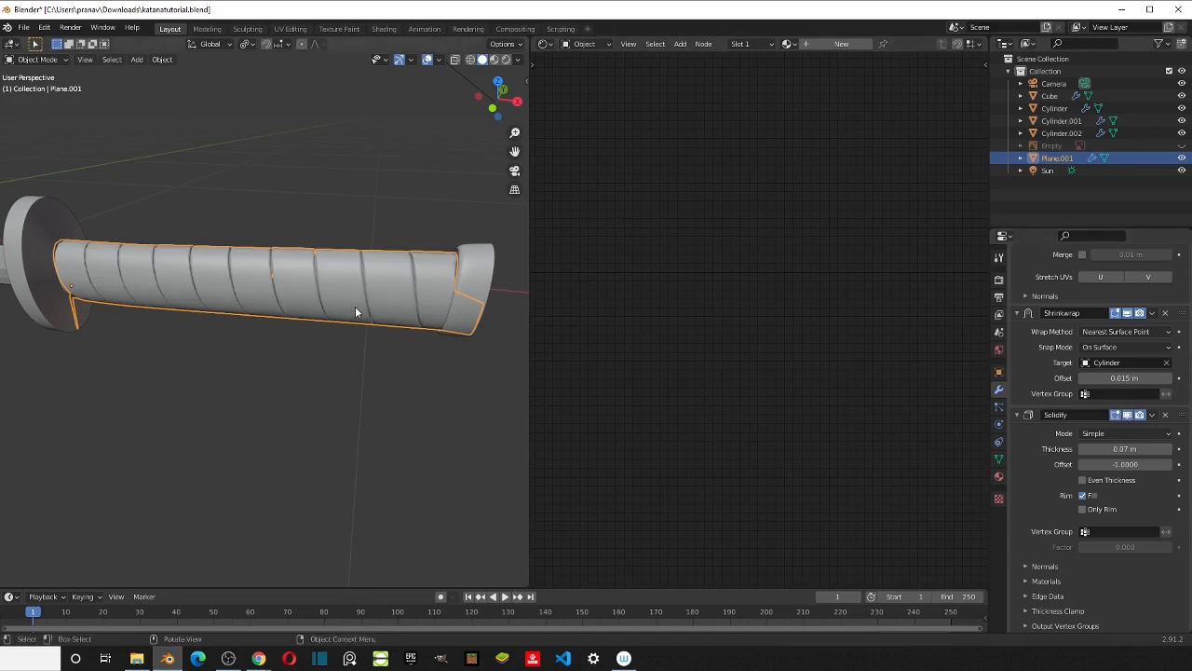
mouse_move(355, 306)
middle_down()
mouse_move(232, 360)
mouse_move(372, 310)
middle_up()
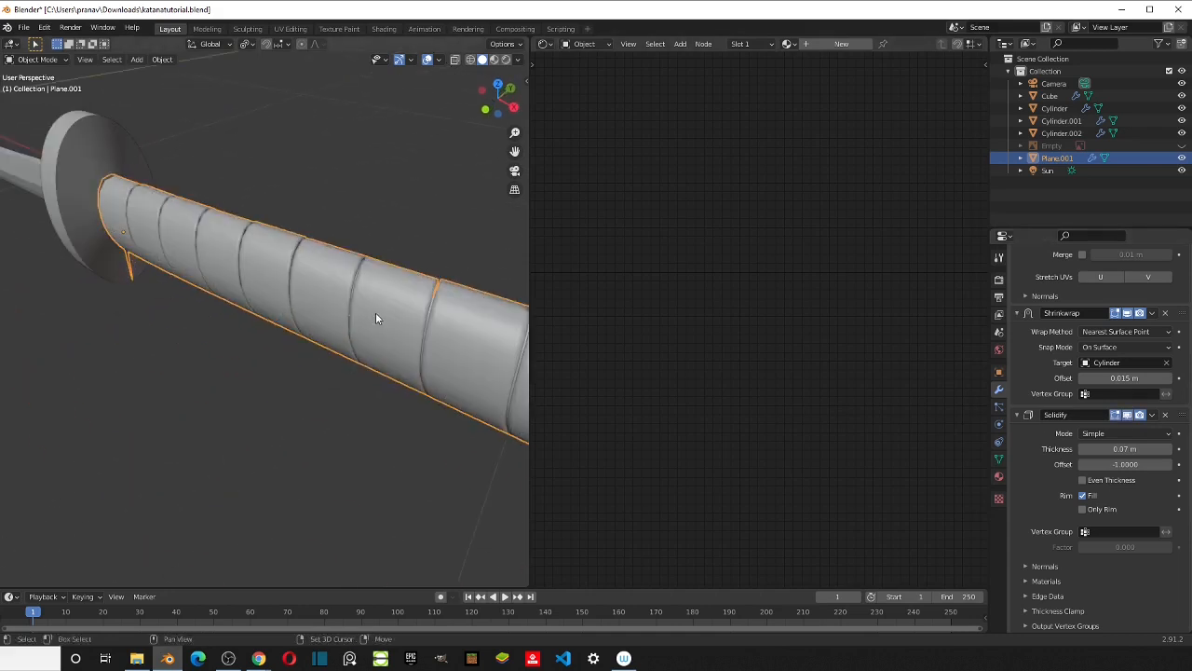
scroll(376, 312, up, 1)
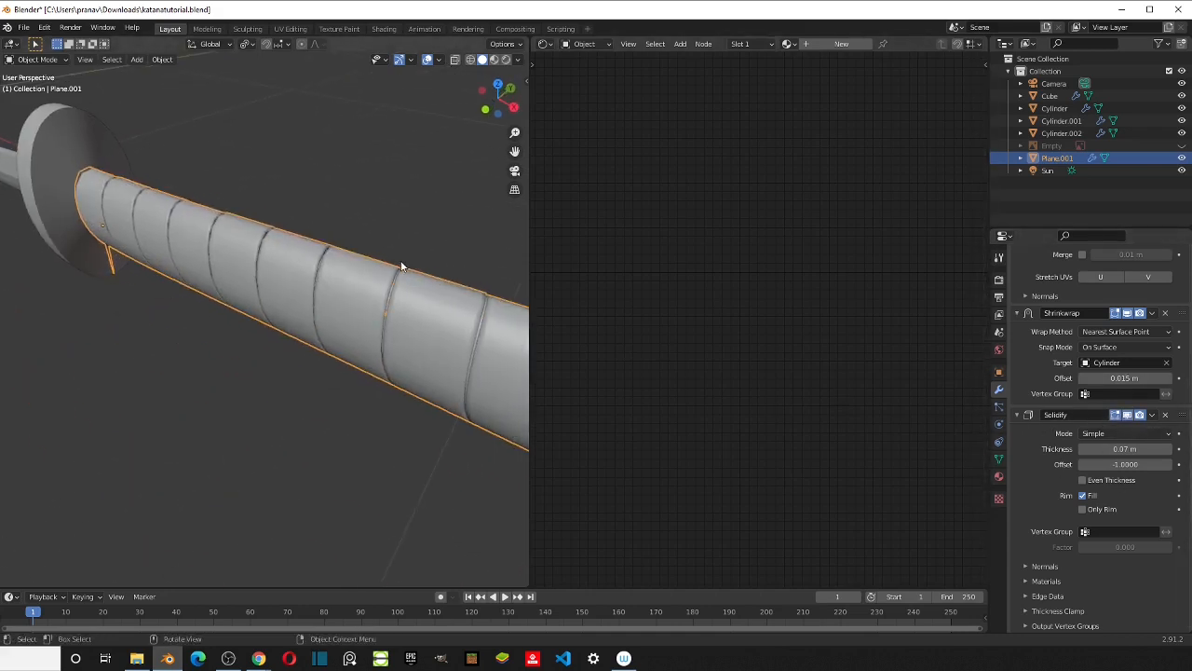
middle_drag(236, 276, 308, 274)
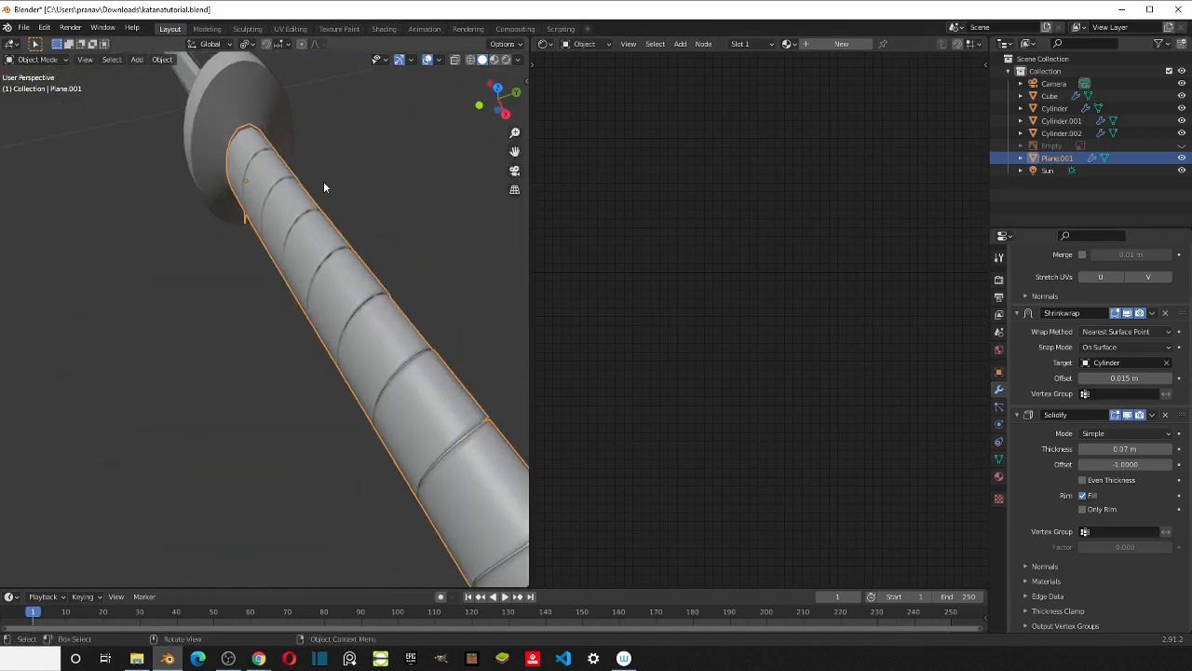
key(Tab)
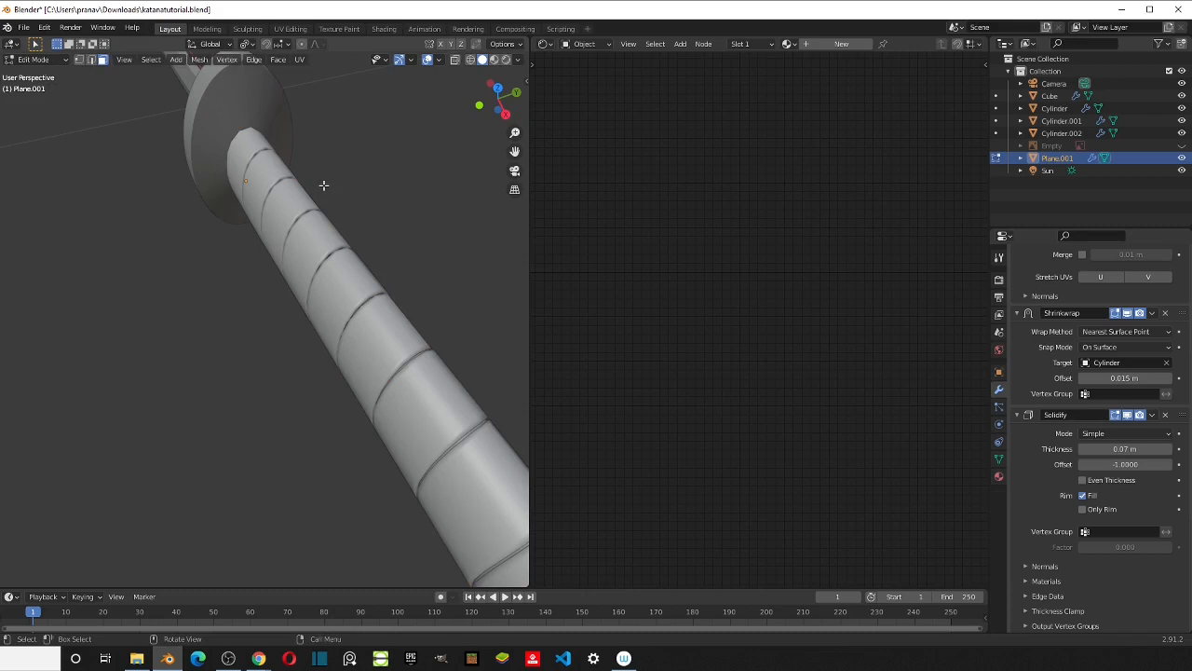
right_click(322, 179)
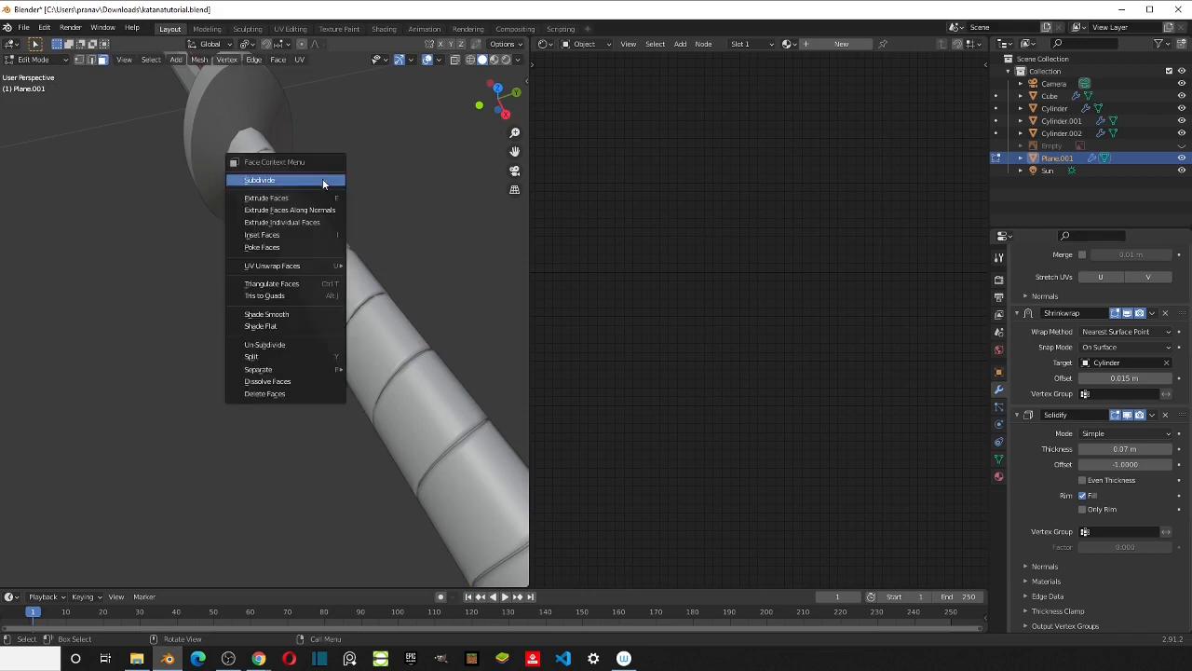
key(Tab)
Step: Examine the handle core, the end cap and the guard as separate objects, including their Subdivision modifiers
scroll(323, 147, down, 5)
middle_drag(322, 147, 399, 234)
scroll(372, 201, up, 5)
click(328, 225)
scroll(327, 224, down, 4)
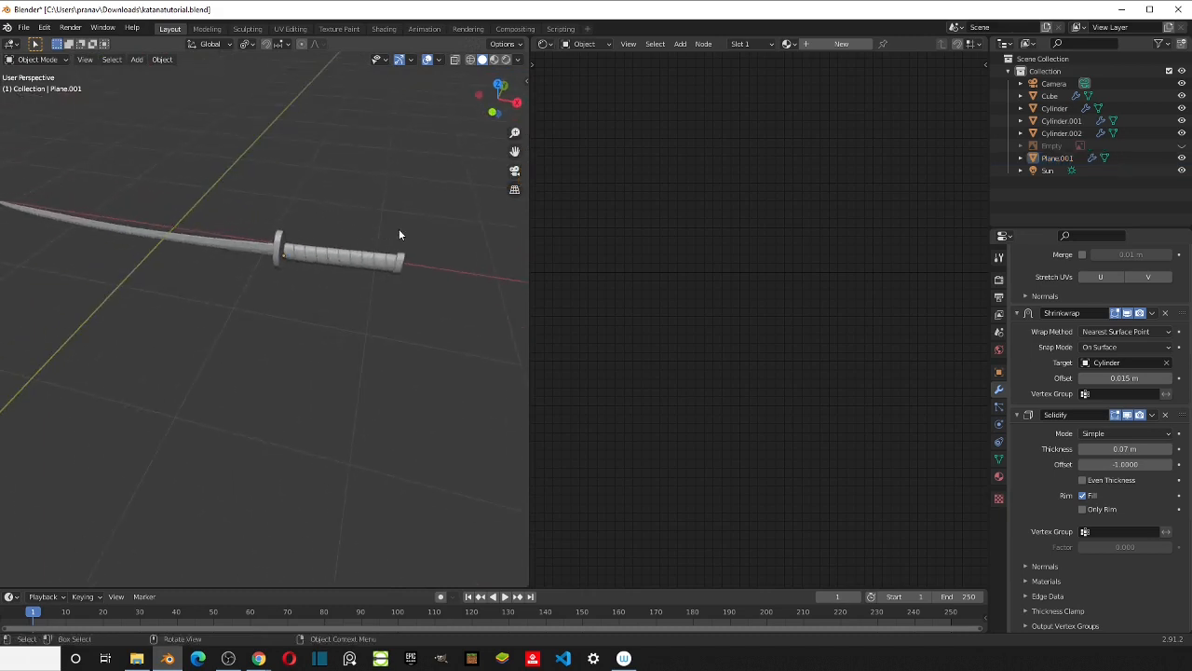
scroll(338, 239, up, 4)
click(380, 226)
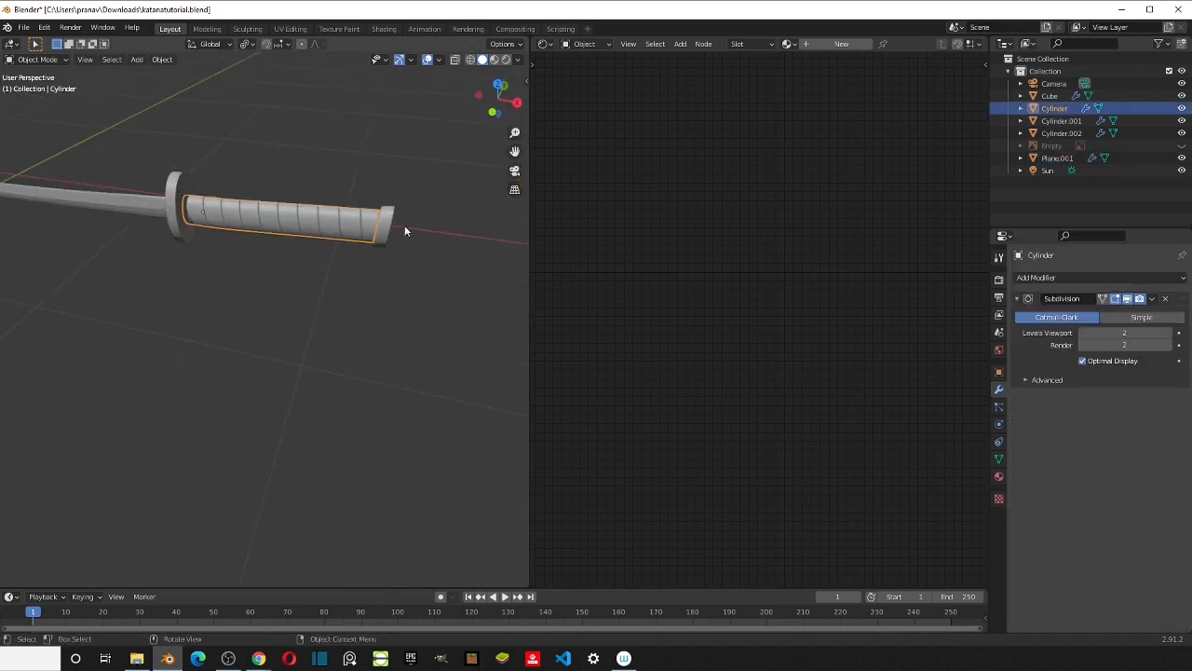
click(385, 229)
click(177, 207)
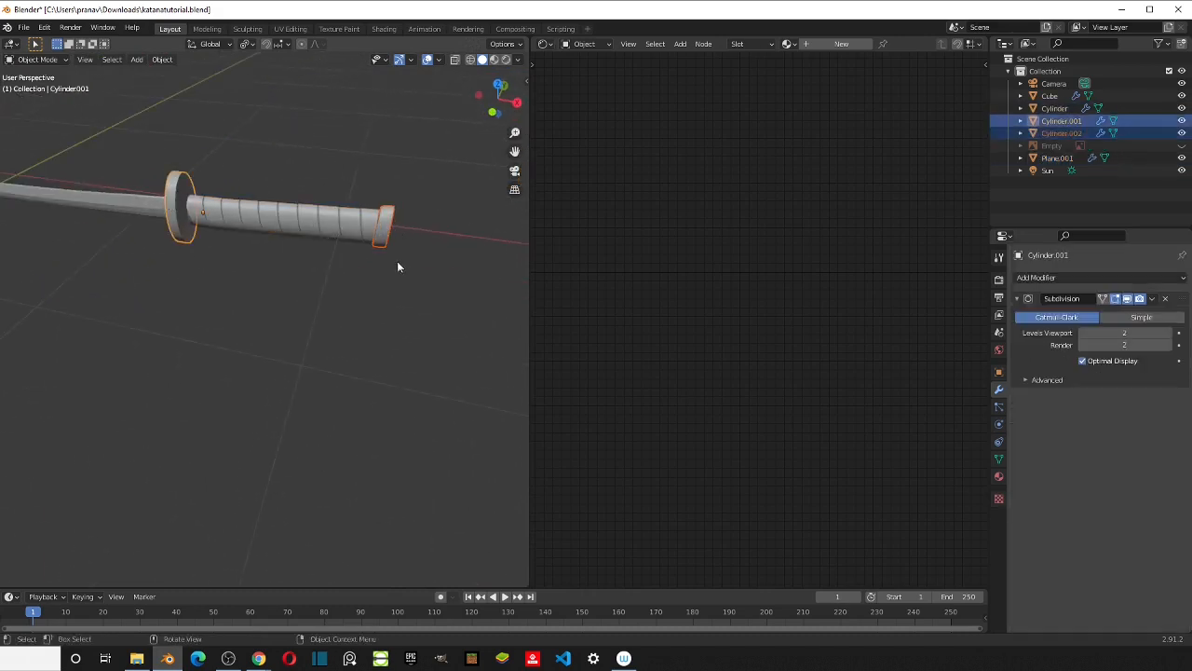
click(340, 274)
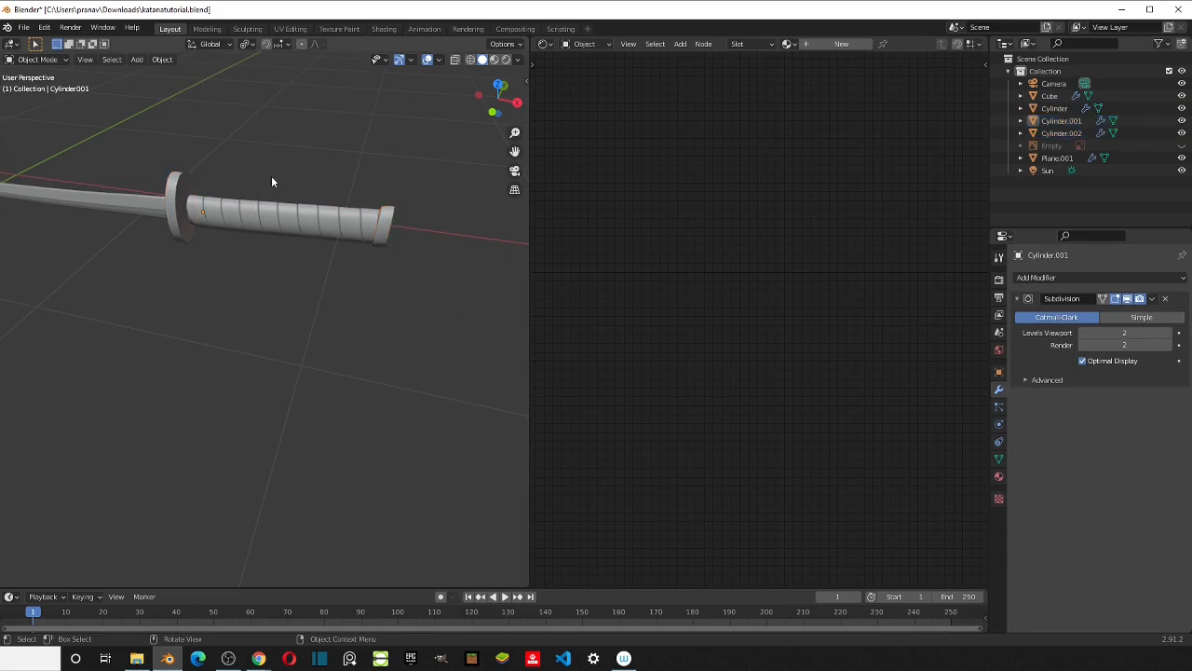
Step: Select the blade, close the existing node editor area, and split the 3D viewport again with a Shader Editor beside it
middle_drag(271, 181, 274, 245)
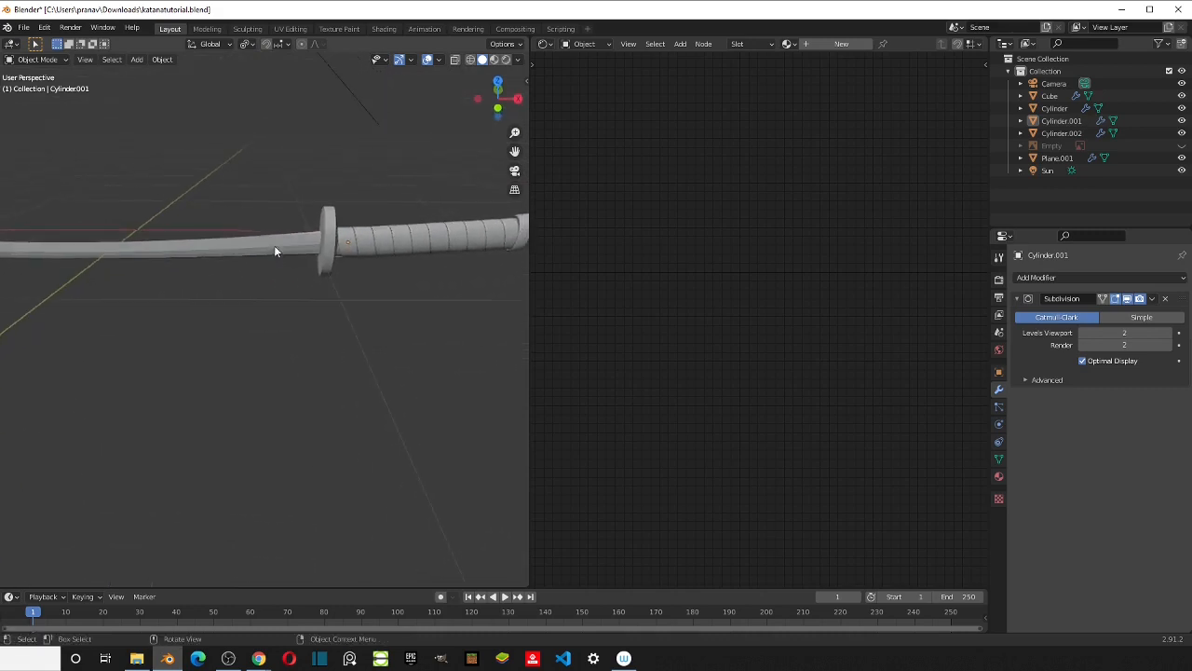
click(273, 245)
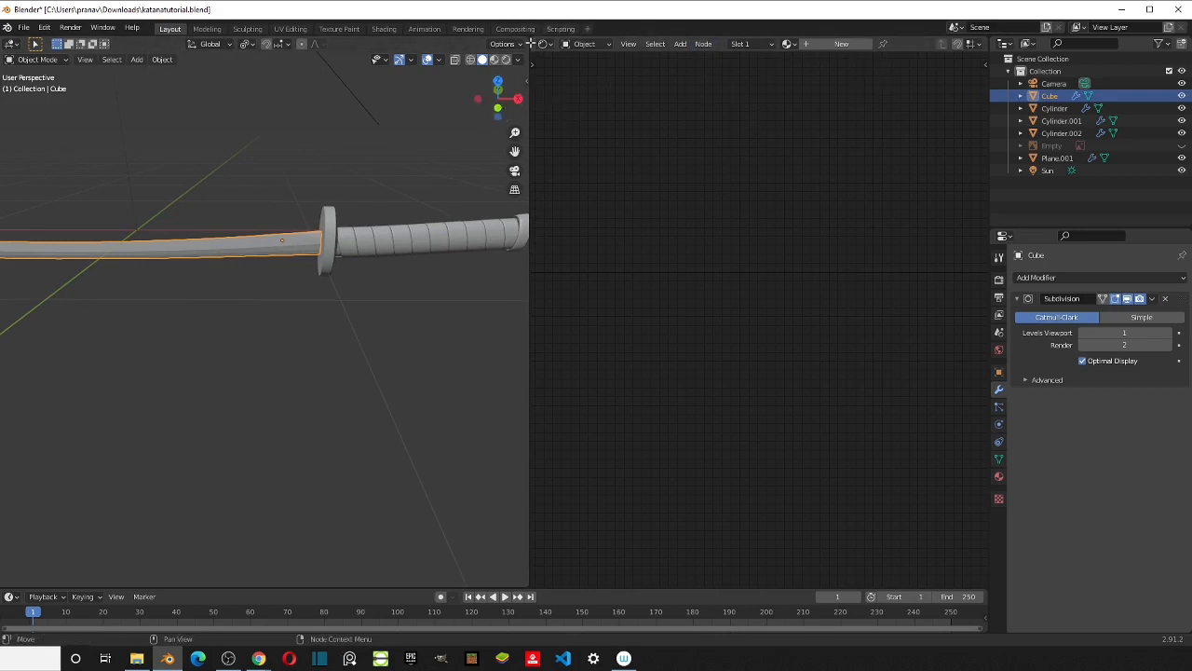
drag(526, 43, 929, 60)
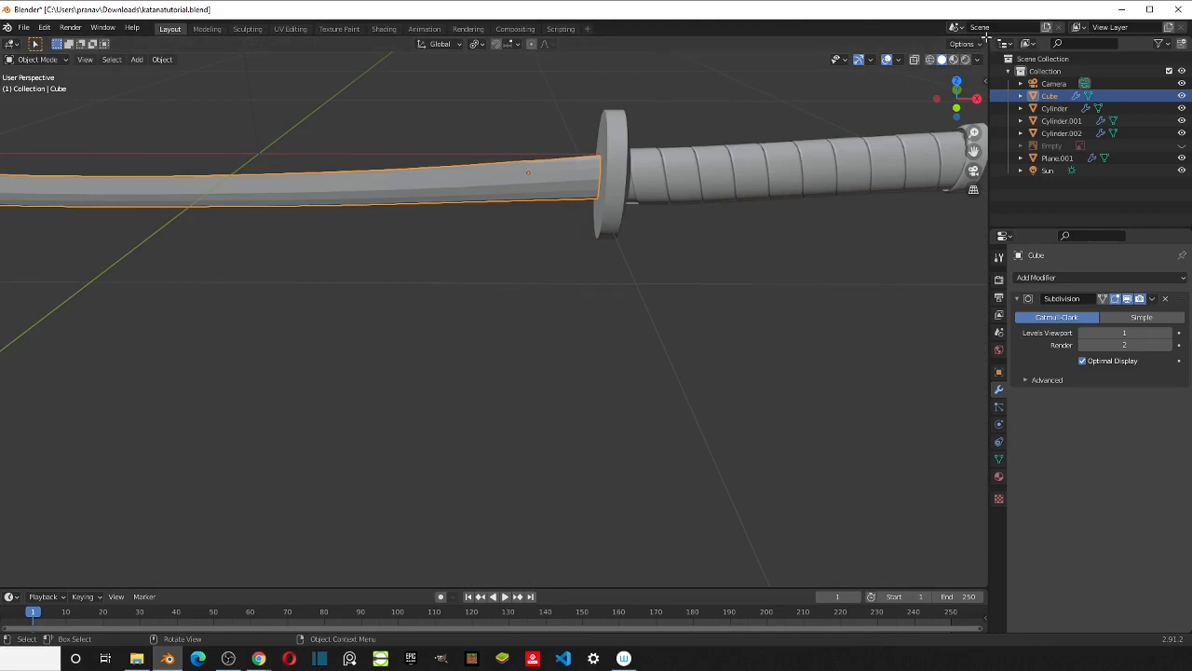
drag(980, 37, 552, 54)
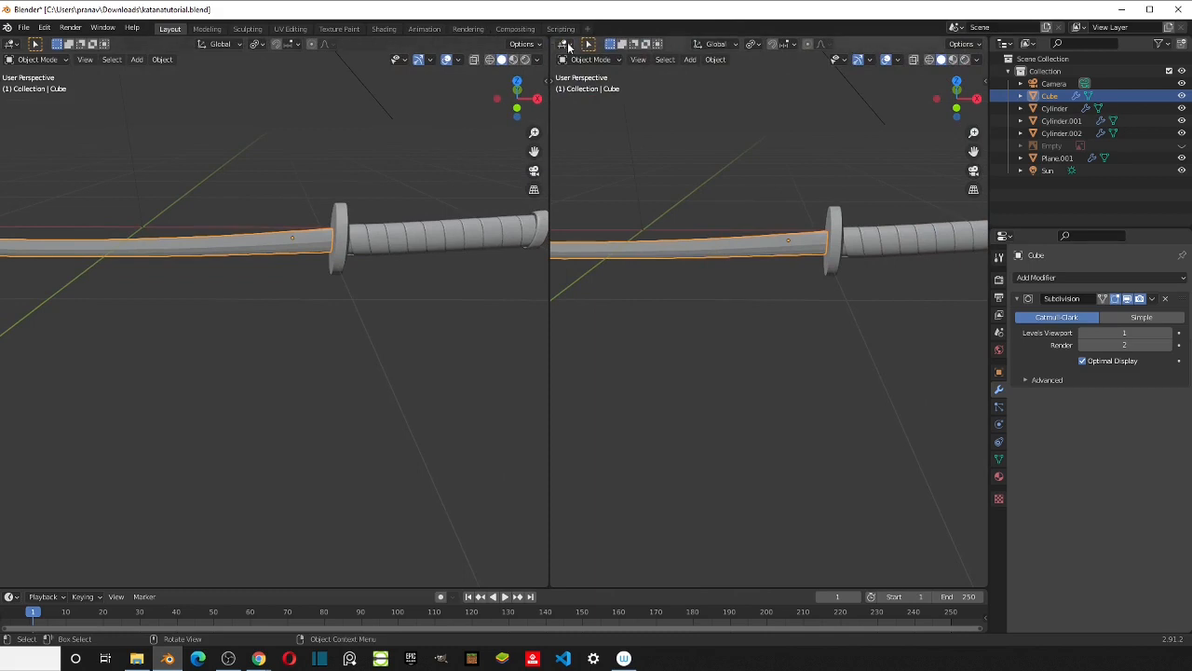
click(566, 44)
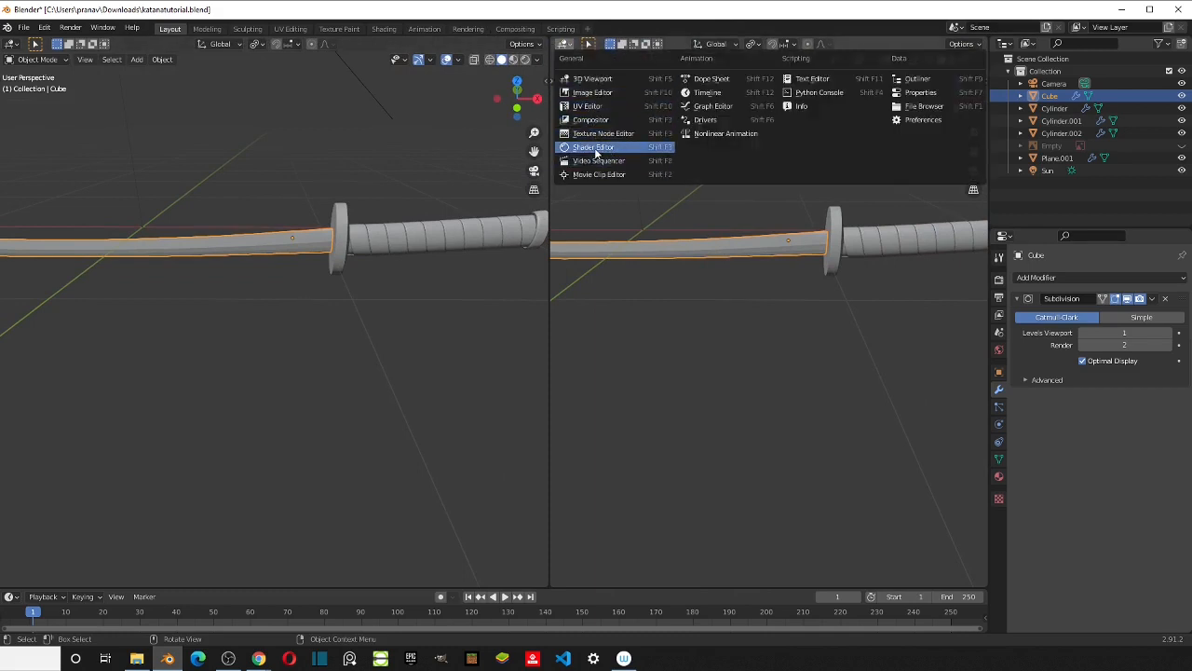
click(596, 148)
Step: Enable the Screencast Keys overlay from the 3D viewport's sidebar and hide the sidebar again
key(n)
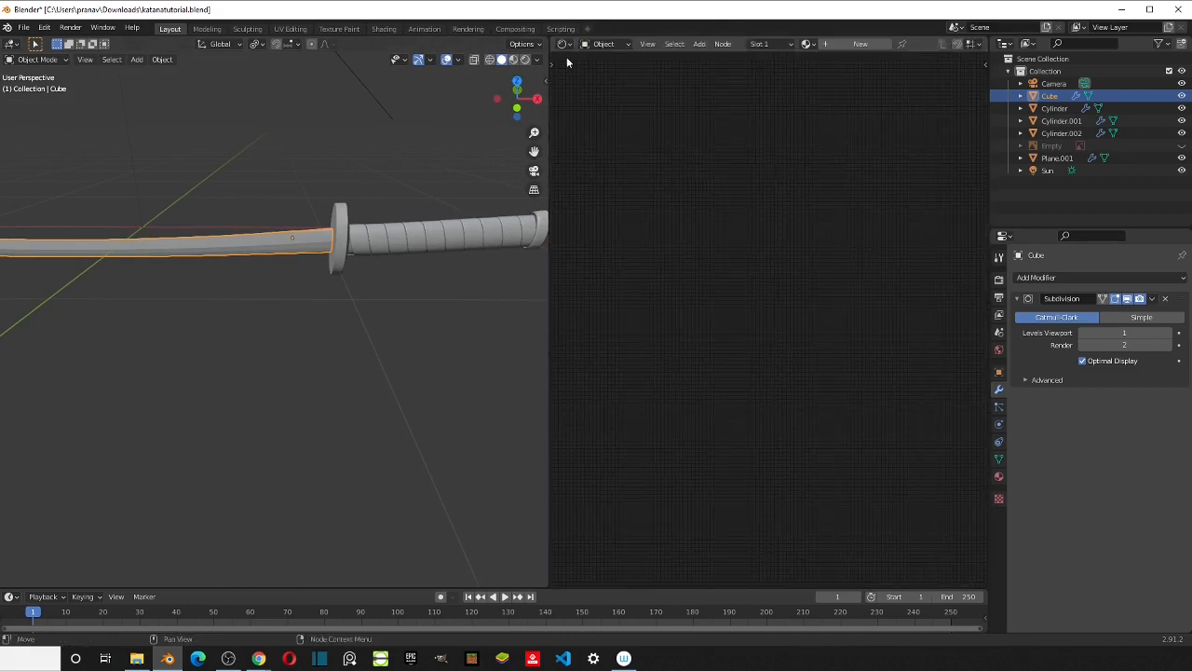
key(n)
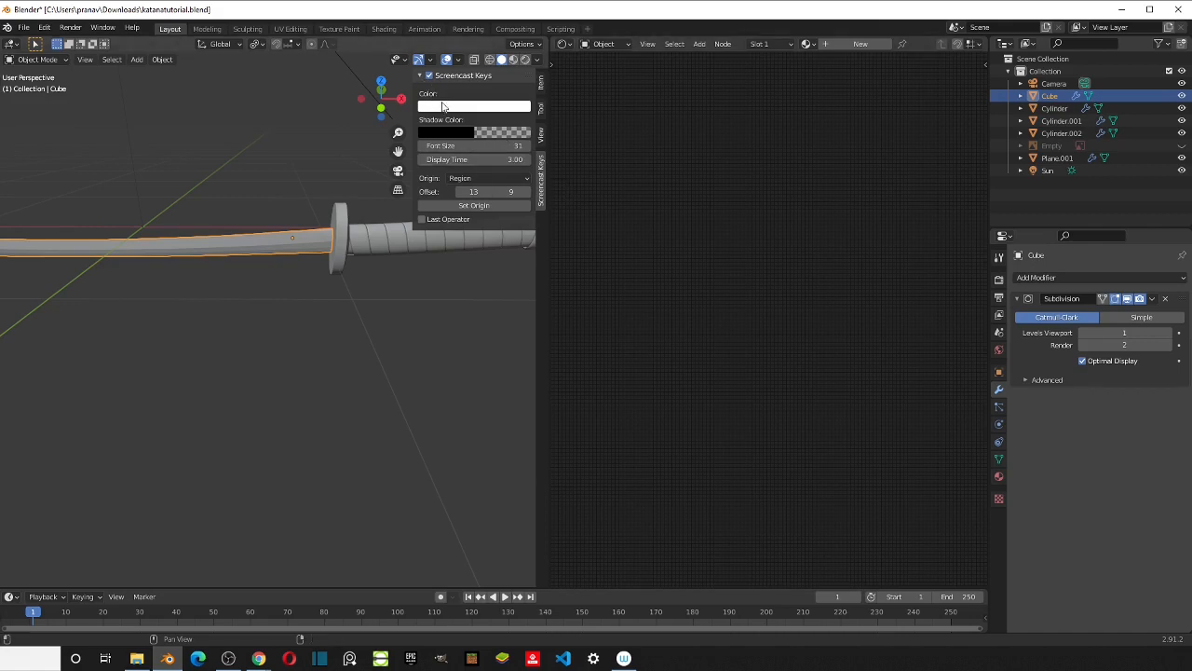
middle_drag(269, 253, 392, 152)
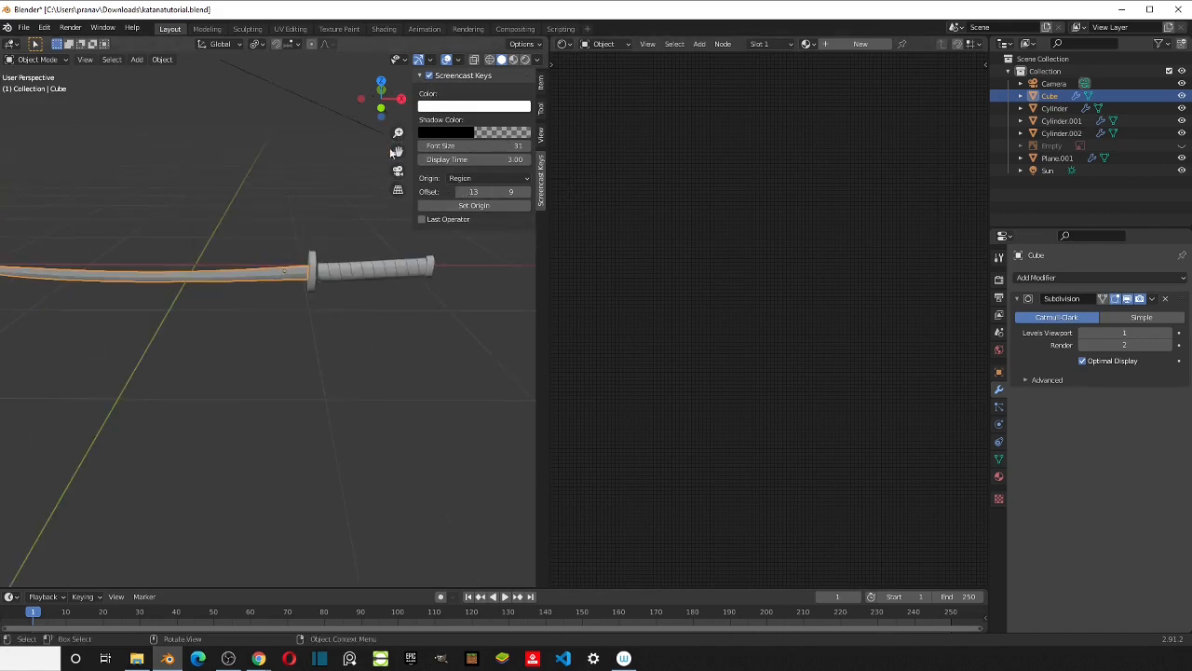
scroll(272, 271, down, 3)
scroll(272, 271, up, 3)
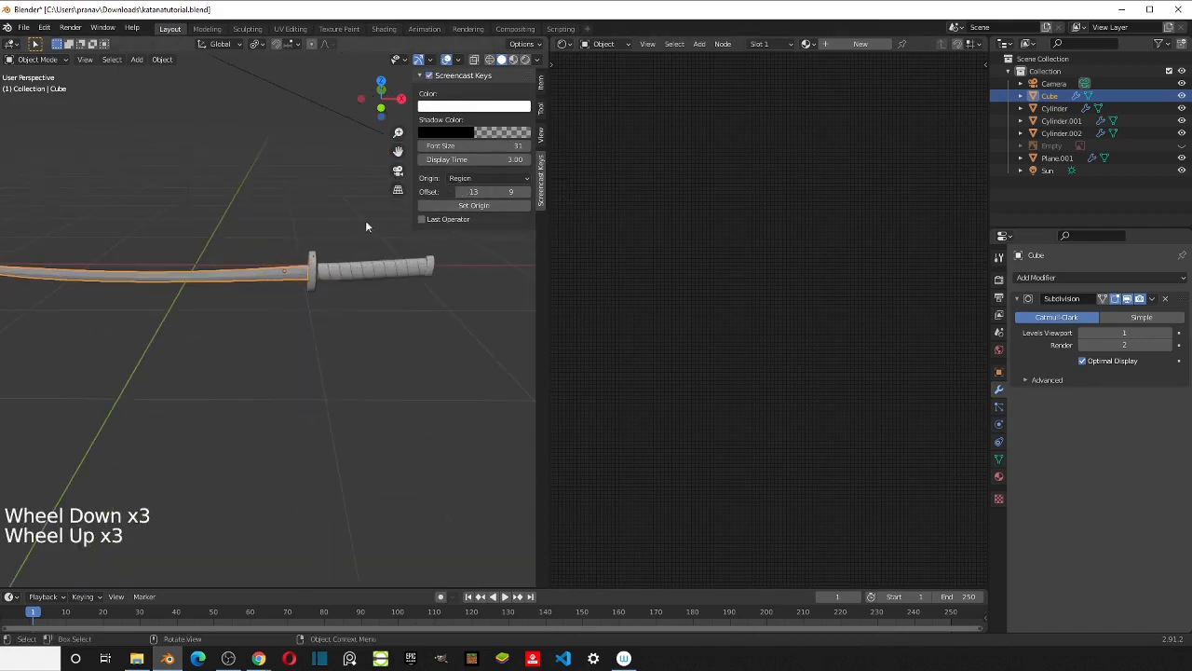
key(b)
key(n)
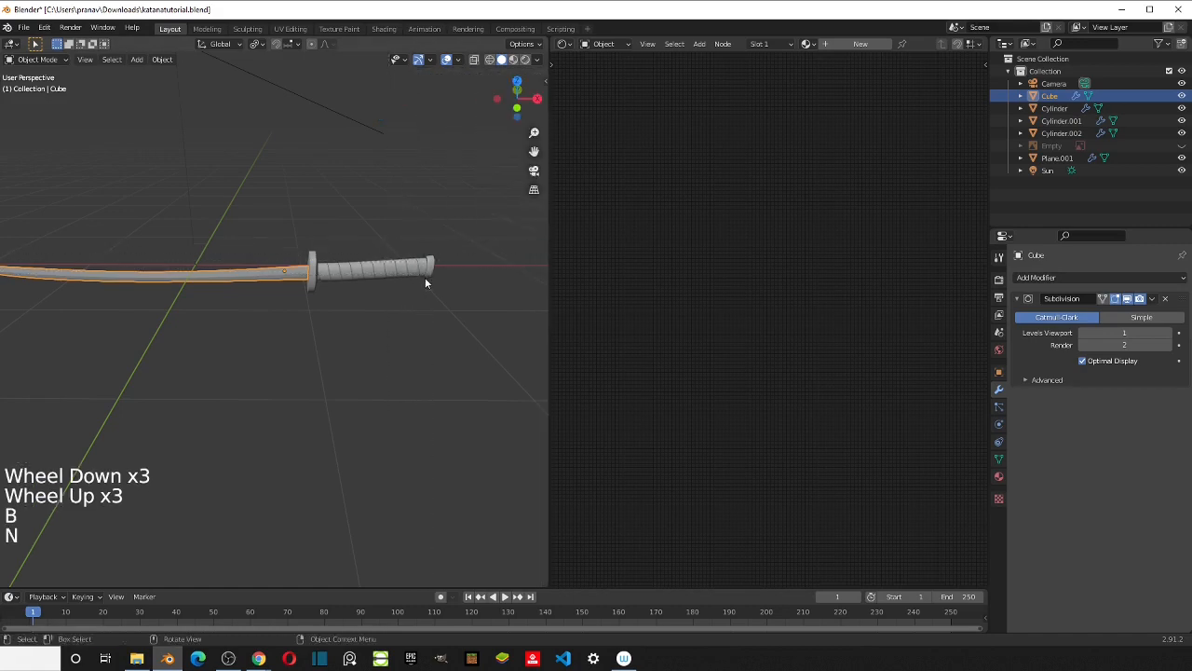
Step: Create a new material for the blade in the Shader Editor
click(235, 262)
click(236, 262)
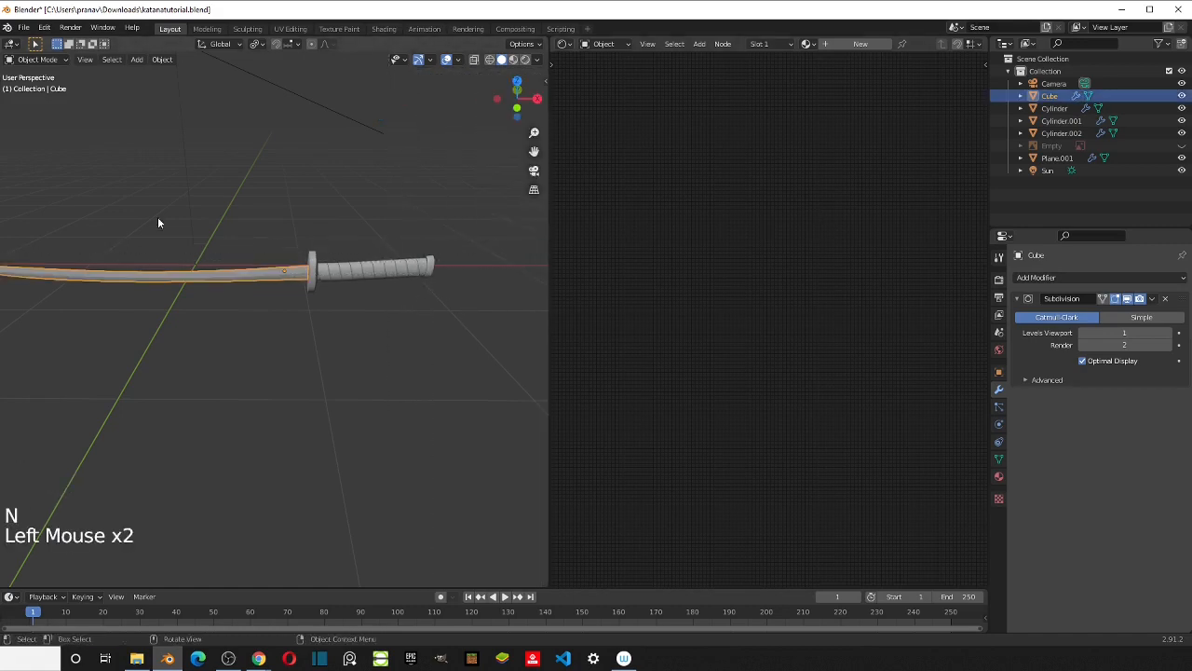
click(857, 44)
middle_drag(920, 113, 753, 187)
scroll(753, 187, up, 4)
click(840, 198)
scroll(840, 197, up, 2)
middle_drag(840, 198, 731, 182)
scroll(825, 204, up, 2)
click(854, 202)
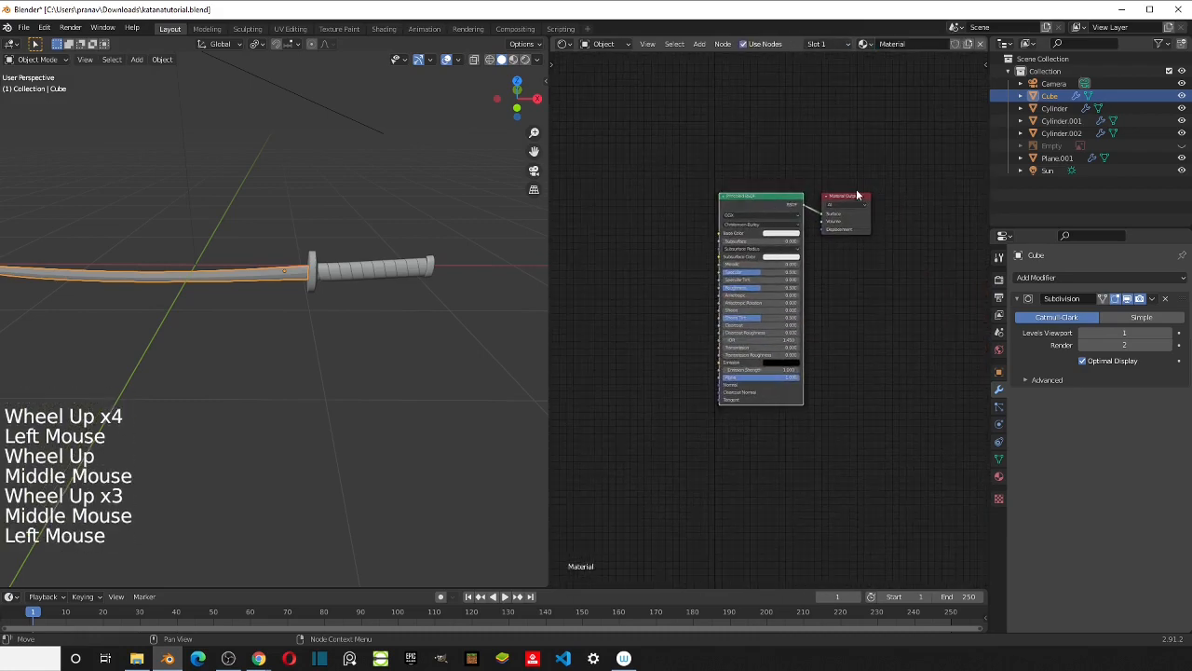
click(852, 202)
click(854, 202)
Step: Darken the blade material's Principled BSDF base color slightly to a light grey
scroll(775, 330, up, 3)
scroll(775, 331, up, 1)
middle_drag(775, 331, 733, 249)
scroll(745, 213, down, 1)
scroll(745, 212, up, 4)
scroll(745, 212, up, 3)
click(807, 200)
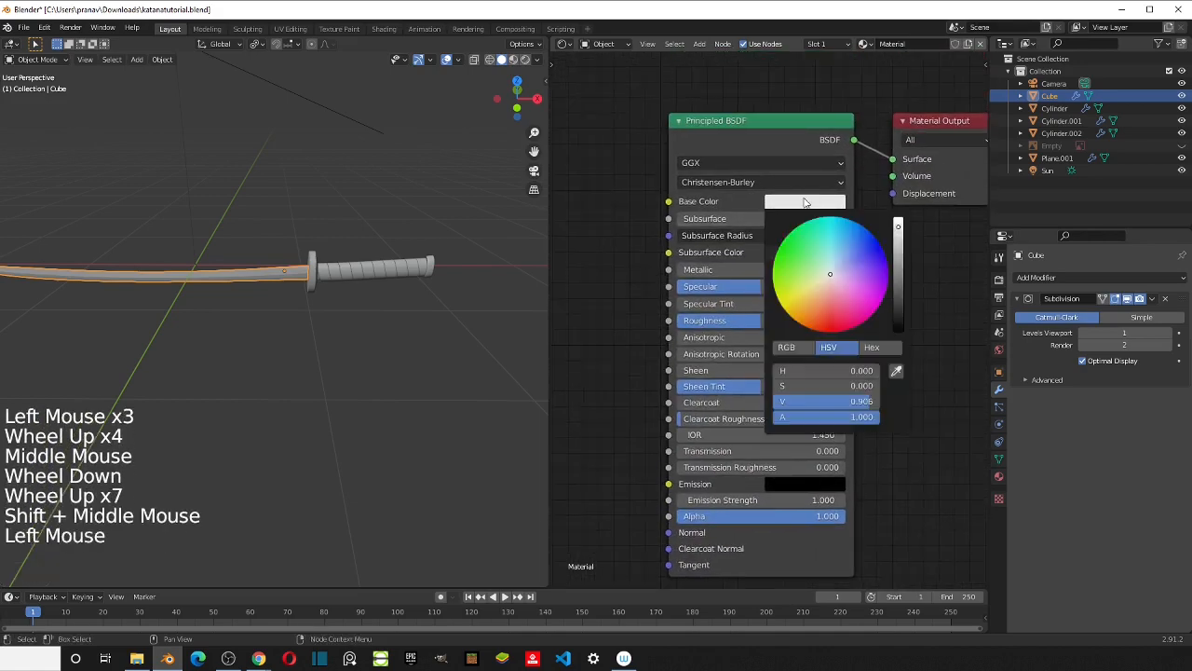
drag(897, 226, 898, 237)
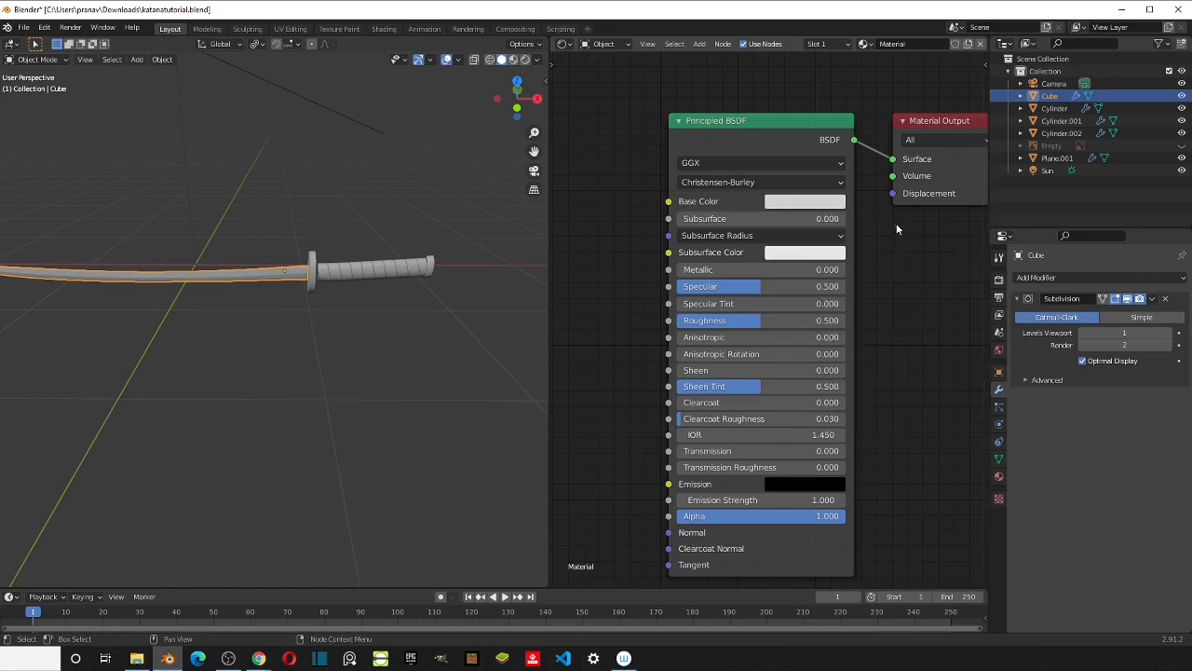
Step: Set the blade material's Metallic to 1.0 and its Roughness to 0.1
scroll(841, 252, down, 2)
middle_drag(841, 262, 841, 190)
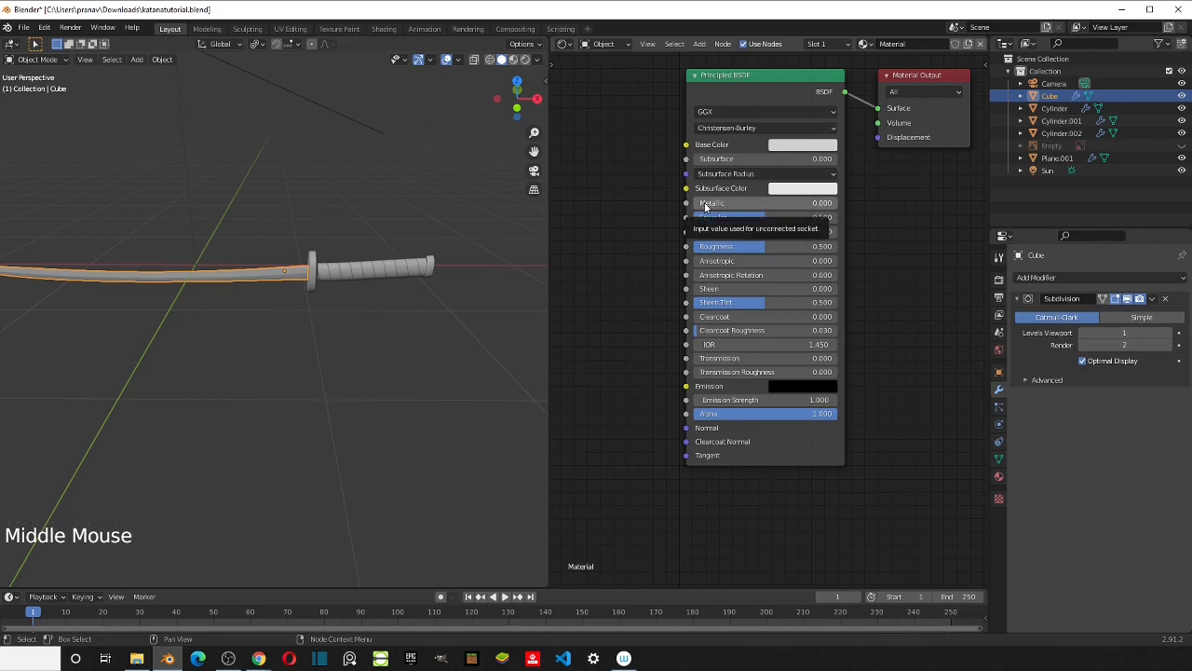
drag(706, 206, 838, 206)
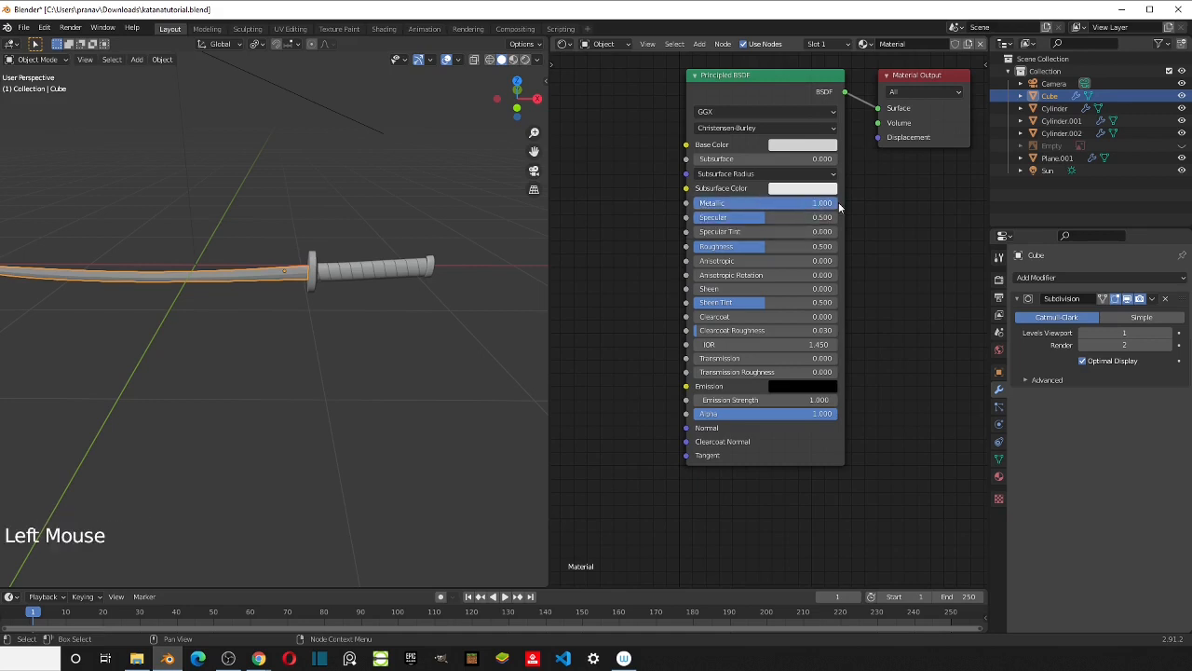
click(764, 244)
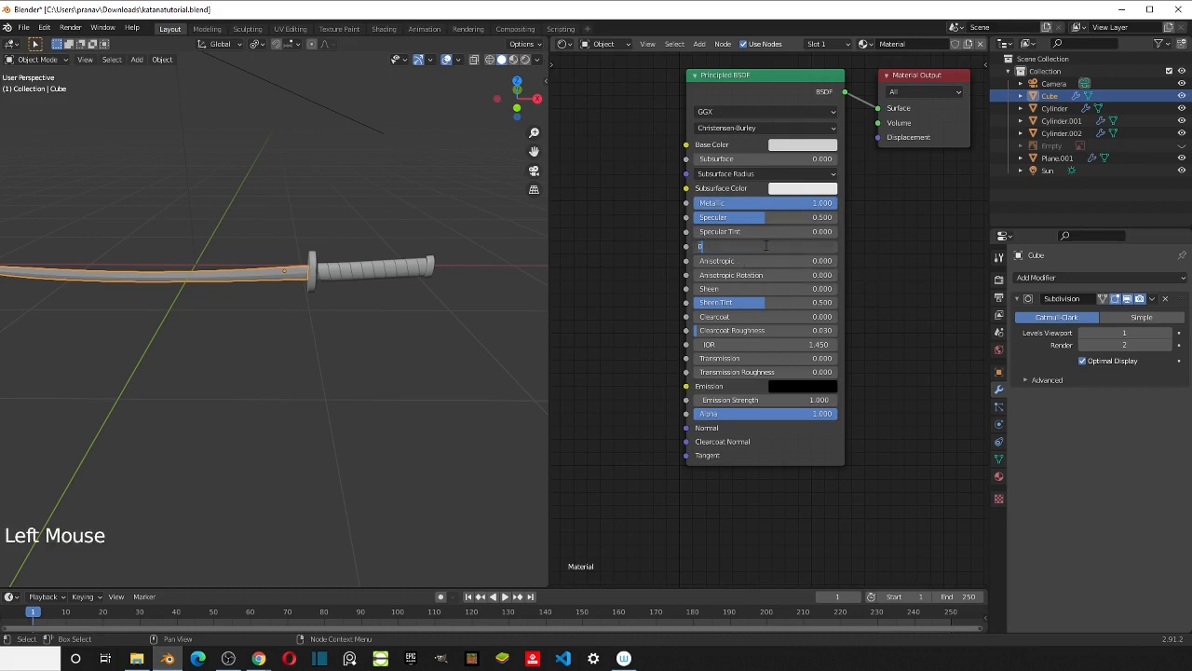
text(0.1)
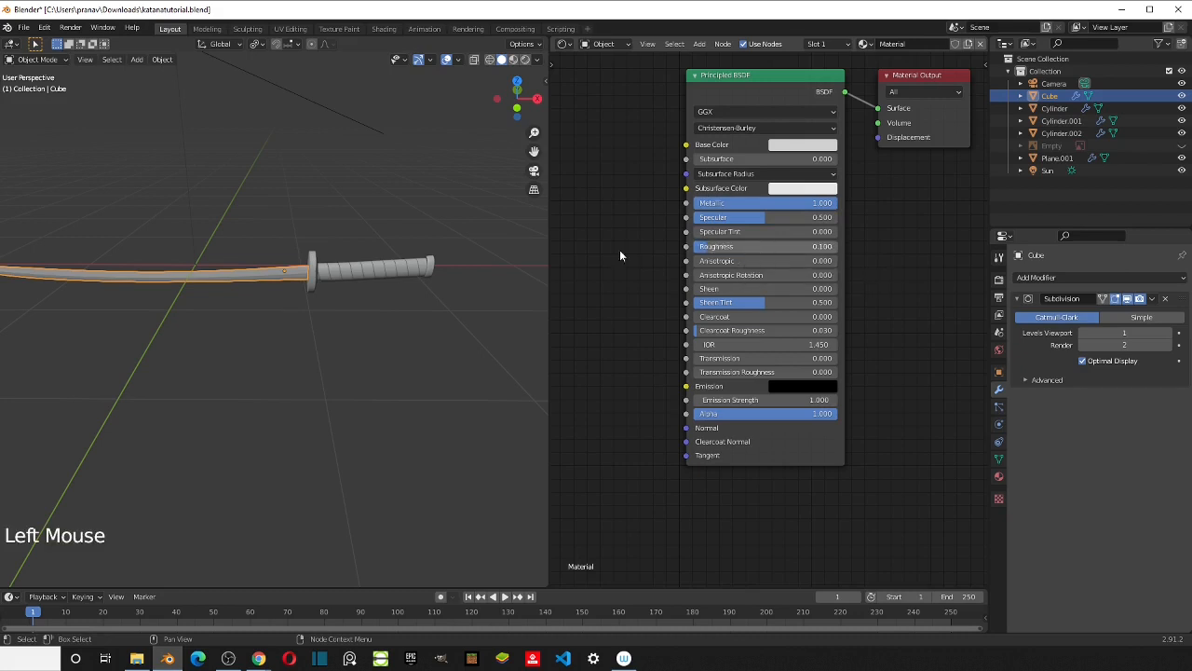
Step: Show the scene's render properties and switch the 3D viewport to Rendered shading
click(324, 273)
scroll(419, 234, up, 2)
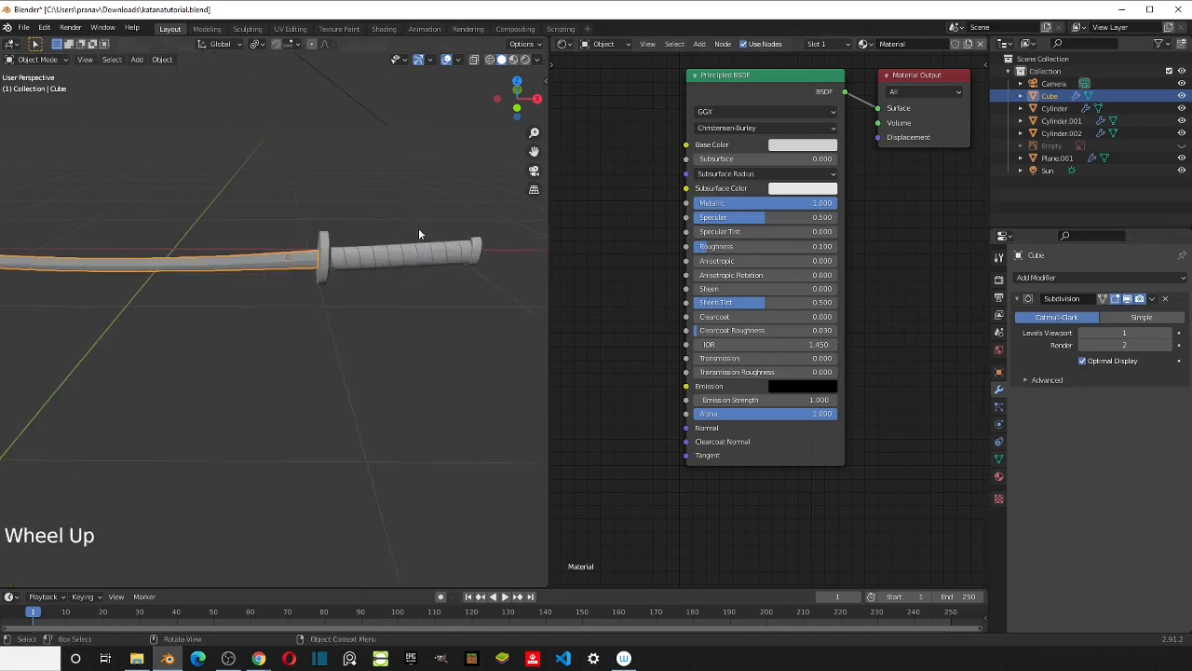
click(1000, 285)
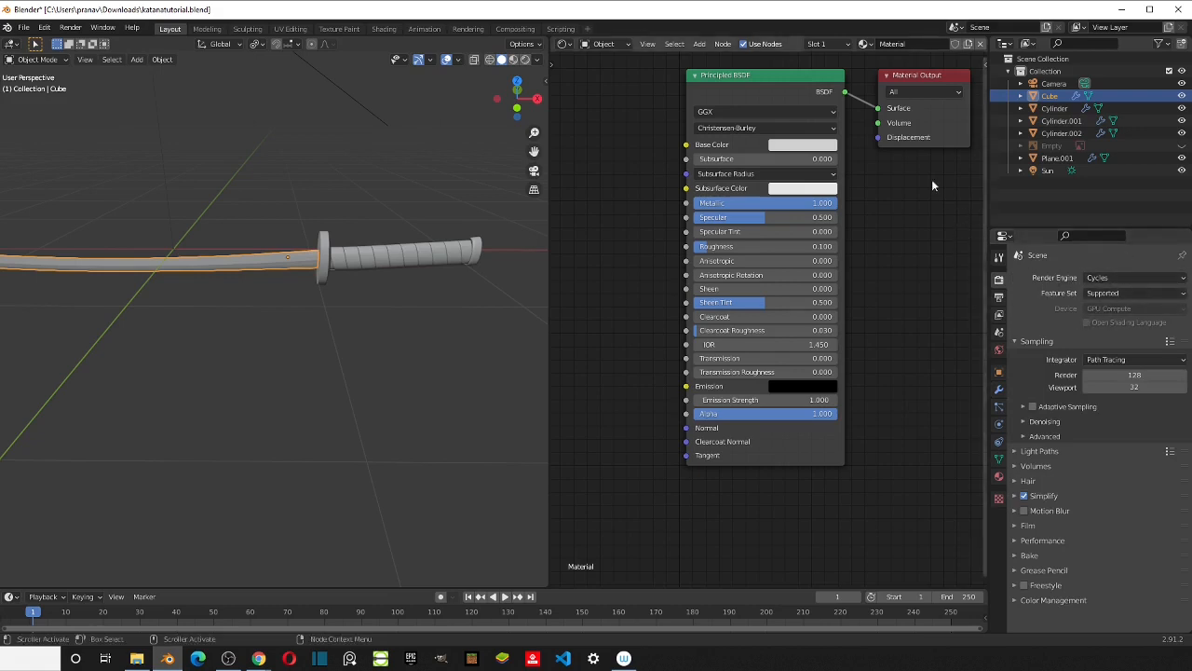
key(z)
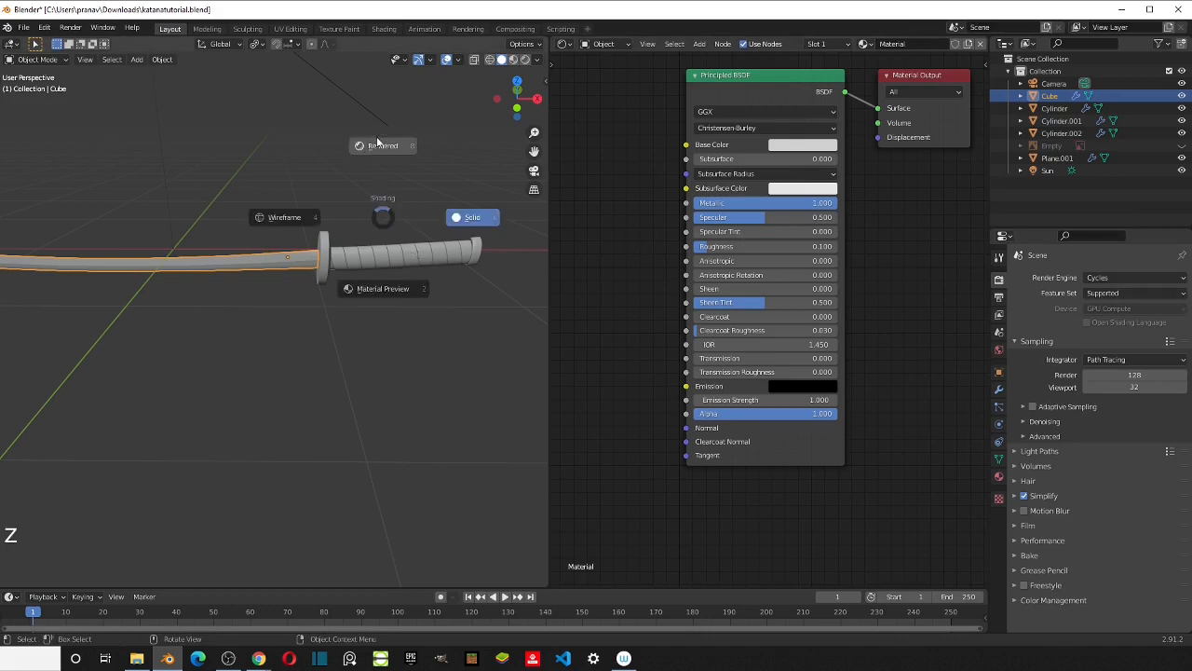
mouse_move(290, 191)
shift+middle_down()
mouse_move(375, 184)
mouse_move(258, 186)
shift+middle_up()
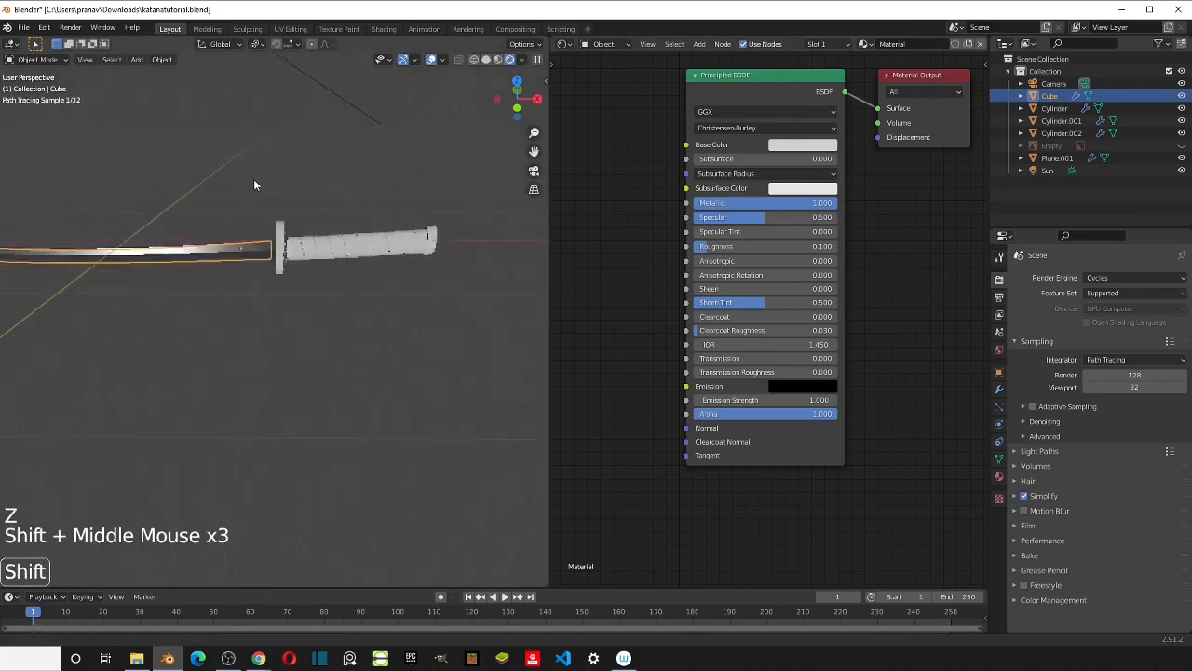
Step: Examine how the sun lights the metallic blade in the rendered viewport, from a distance and up close near the guard
scroll(276, 184, down, 4)
click(209, 163)
scroll(274, 209, up, 2)
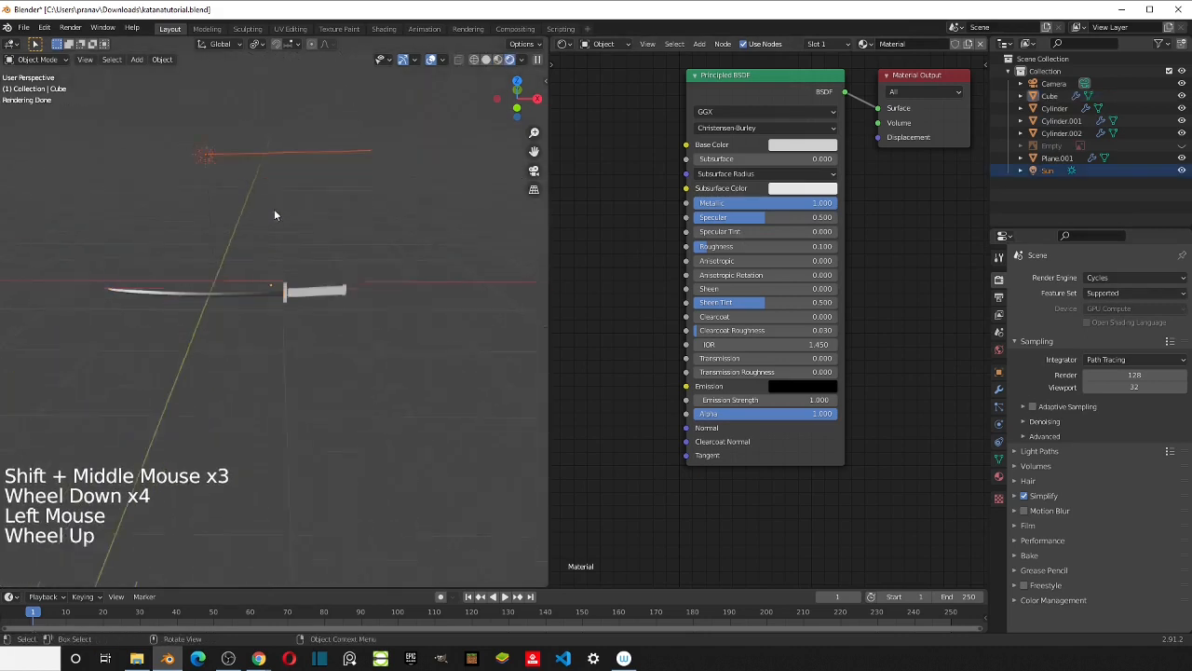
click(271, 216)
scroll(271, 216, up, 3)
shift+middle_drag(275, 216, 391, 244)
scroll(312, 242, up, 3)
scroll(390, 287, up, 1)
shift+scroll(397, 270, up, 1)
scroll(410, 275, up, 1)
scroll(409, 259, down, 8)
scroll(382, 247, up, 3)
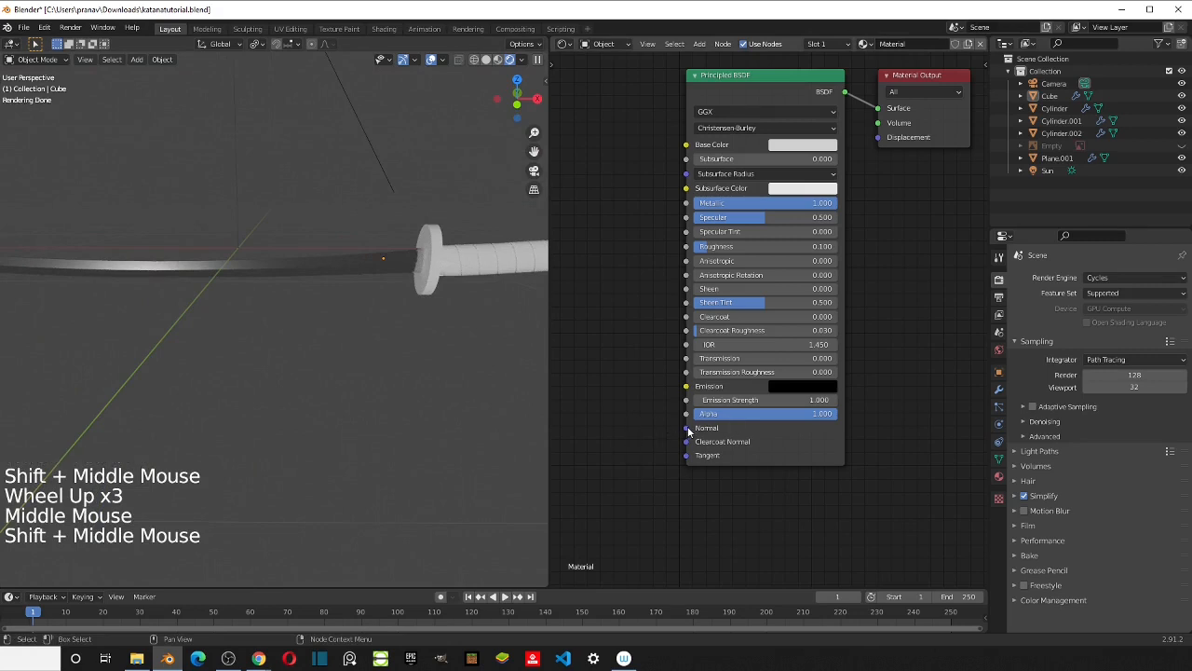
Step: Set the blade material's Anisotropic to 0.5 and its Anisotropic Rotation to 1
click(750, 265)
click(749, 264)
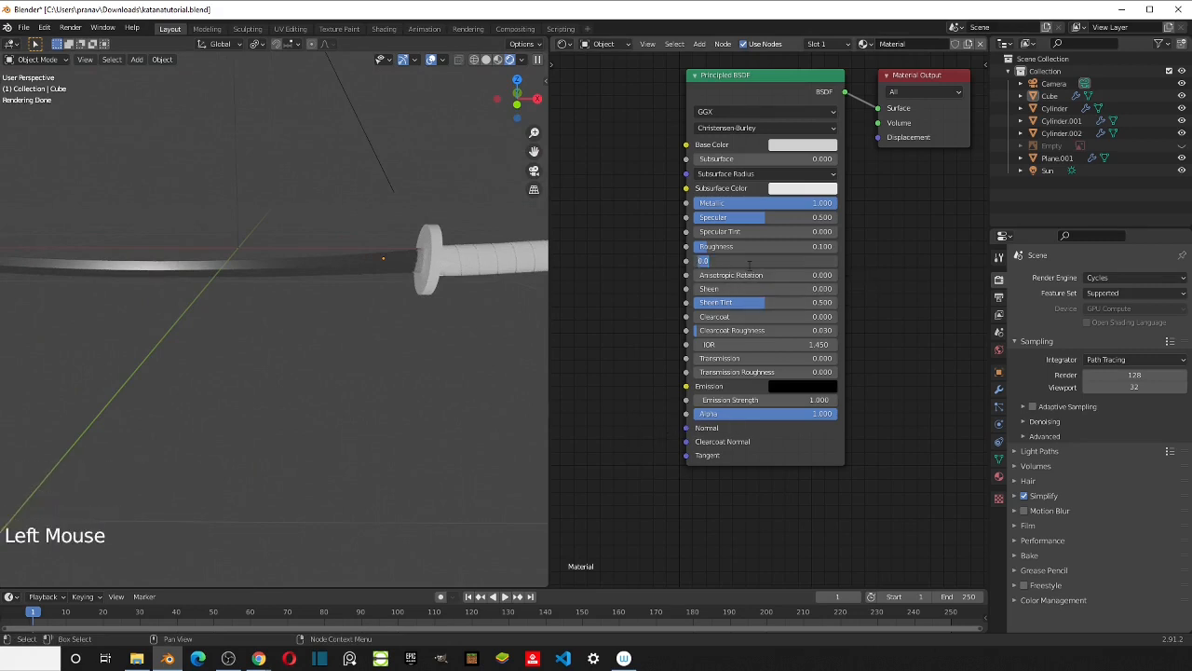
text(0.5)
key(Return)
double_click(735, 271)
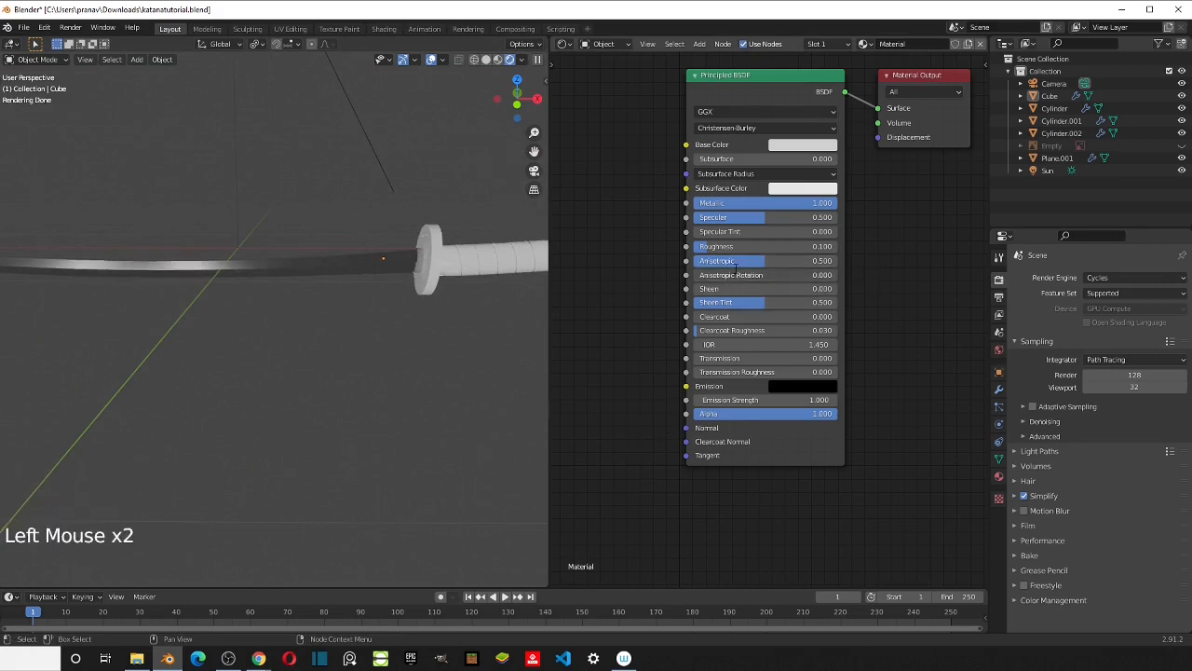
text(1)
key(Return)
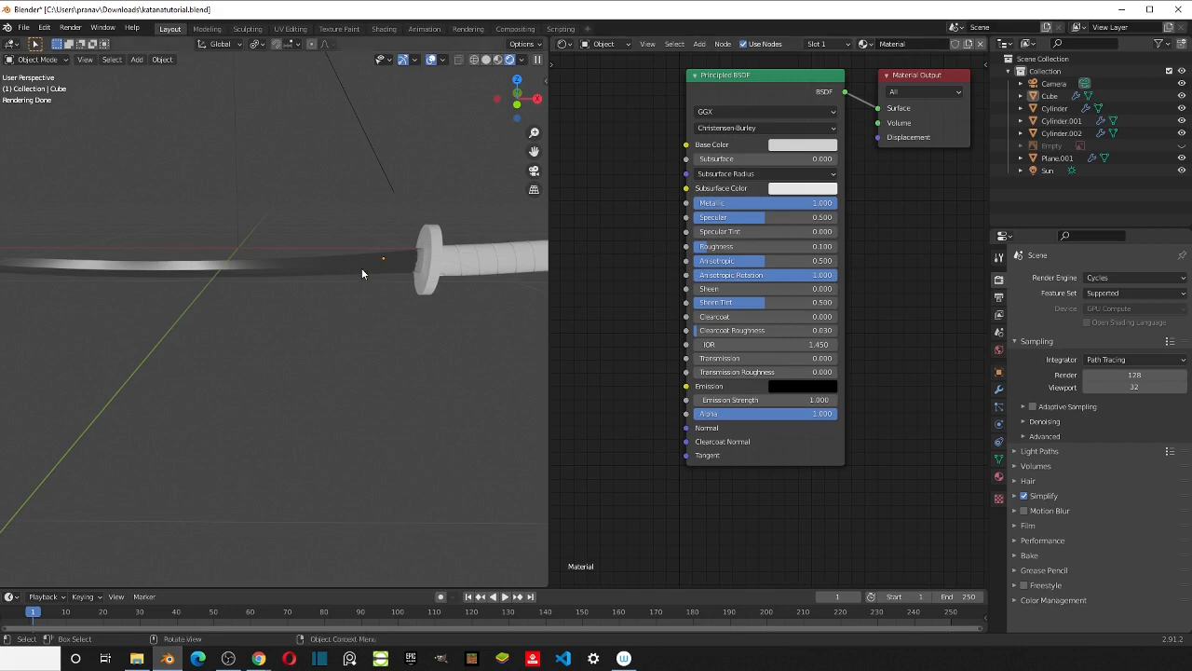
Step: Add a Normal Map node to the blade material and place it beside the Principled BSDF
scroll(326, 282, down, 3)
shift+middle_drag(326, 282, 413, 373)
scroll(407, 366, up, 3)
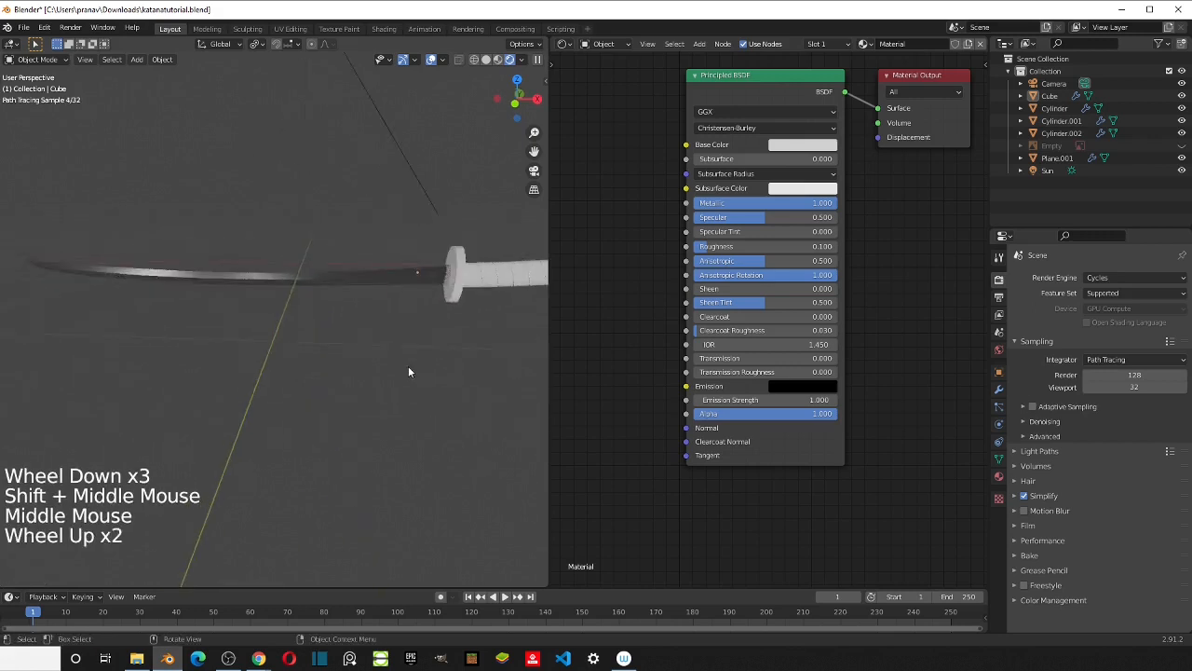
middle_drag(673, 415, 798, 377)
scroll(910, 380, down, 5)
scroll(910, 380, down, 3)
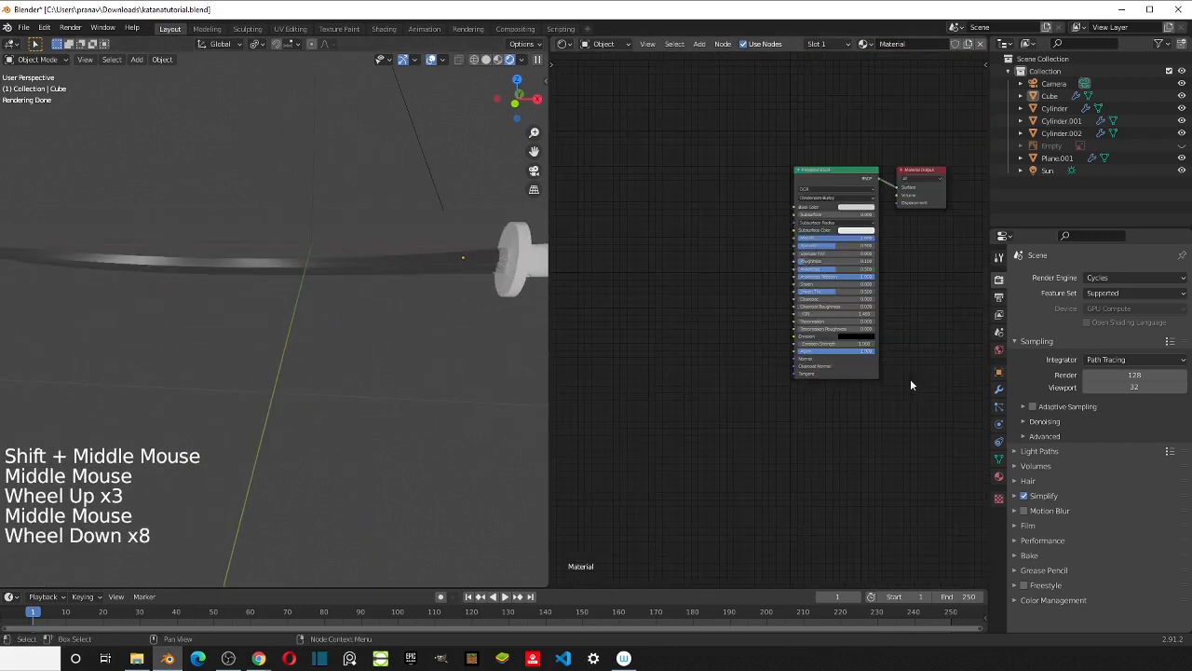
scroll(793, 381, up, 3)
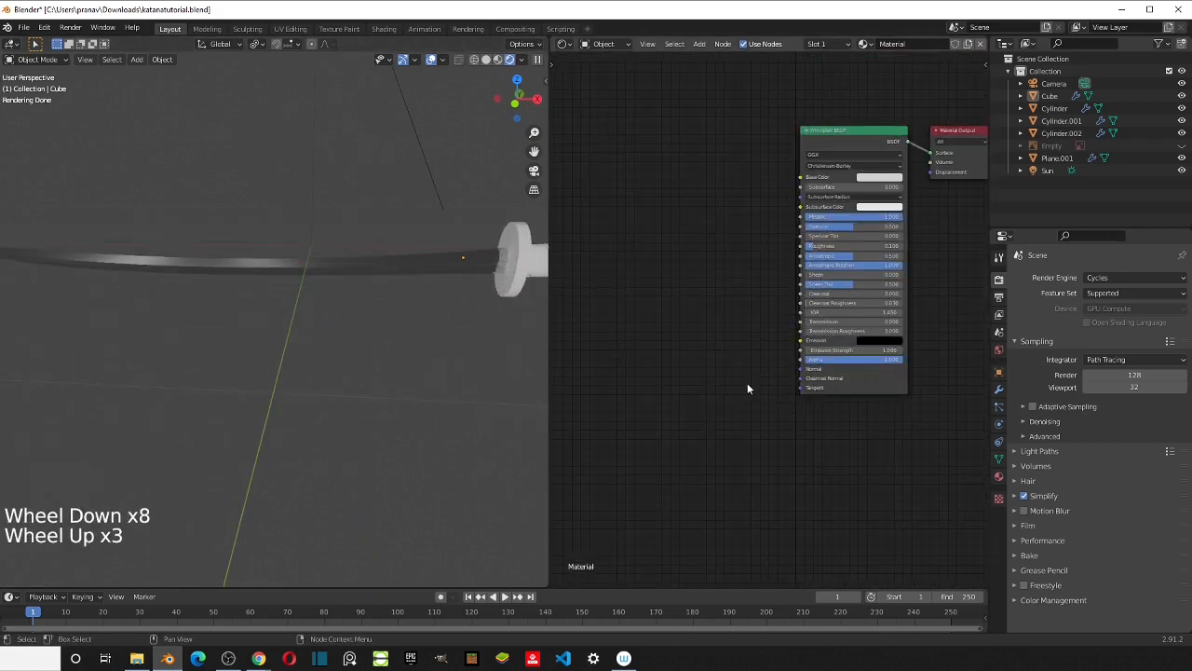
shift+middle_drag(748, 388, 817, 345)
scroll(774, 346, up, 2)
key(shift+a)
click(696, 330)
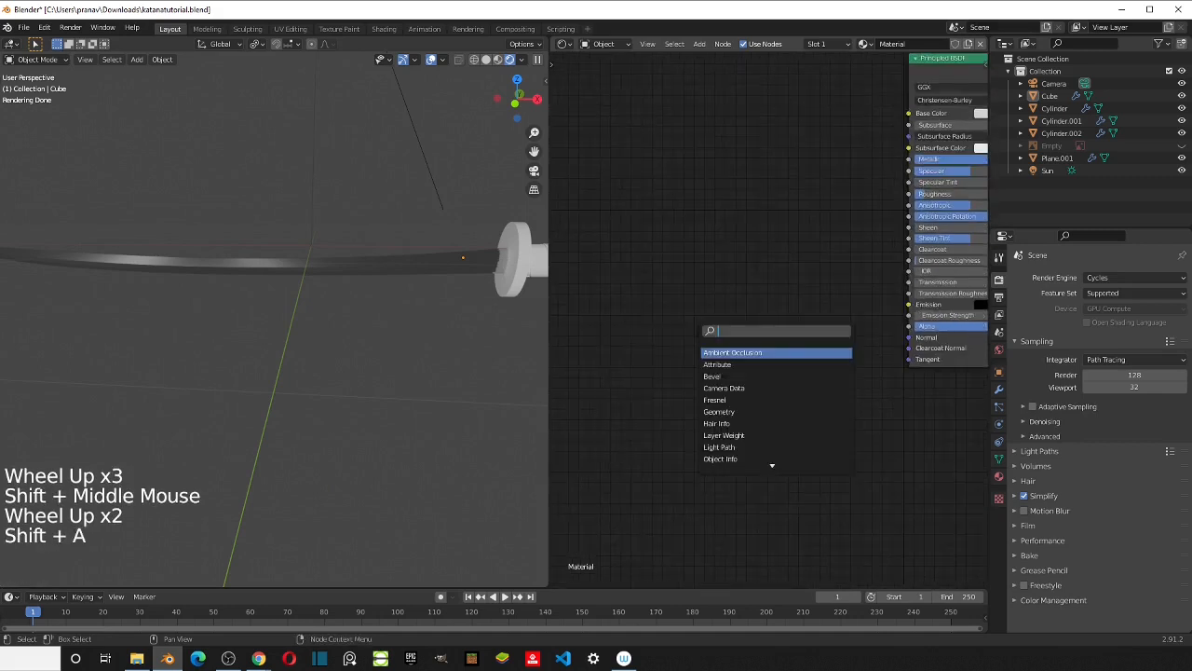
text(normal)
key(Down)
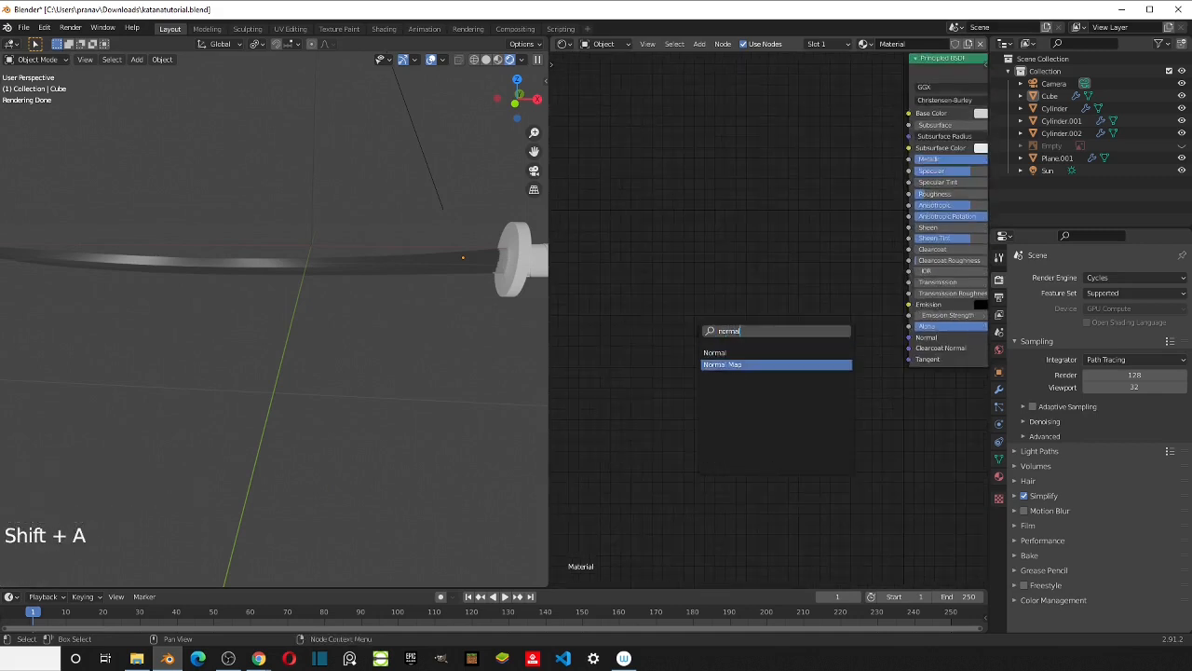
key(Return)
click(734, 326)
Step: Add a Noise Texture node and connect its Color output to the Normal Map's Color input
middle_drag(624, 380, 799, 354)
key(shift+a)
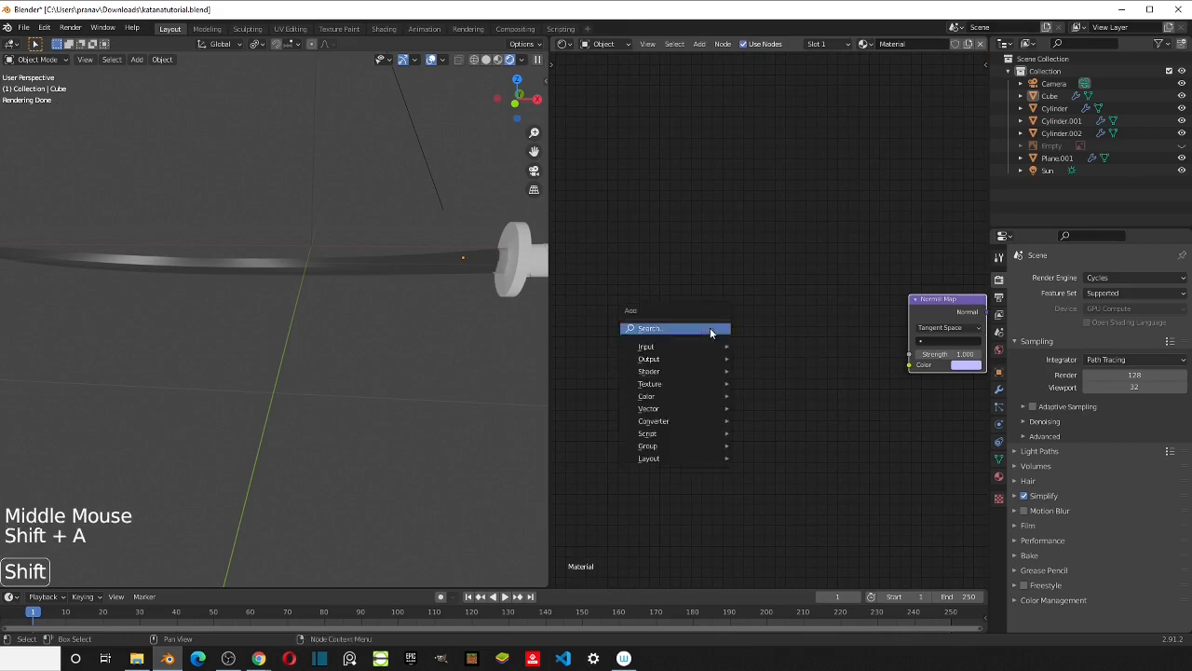
click(709, 328)
text(nois)
key(Return)
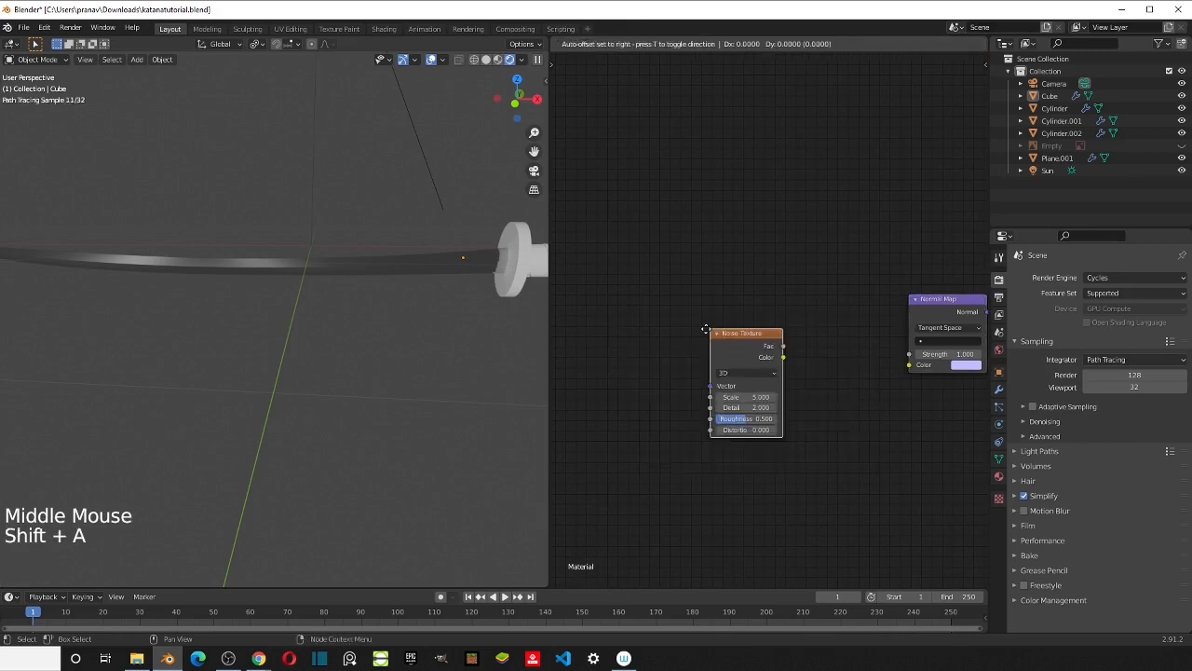
drag(815, 360, 909, 365)
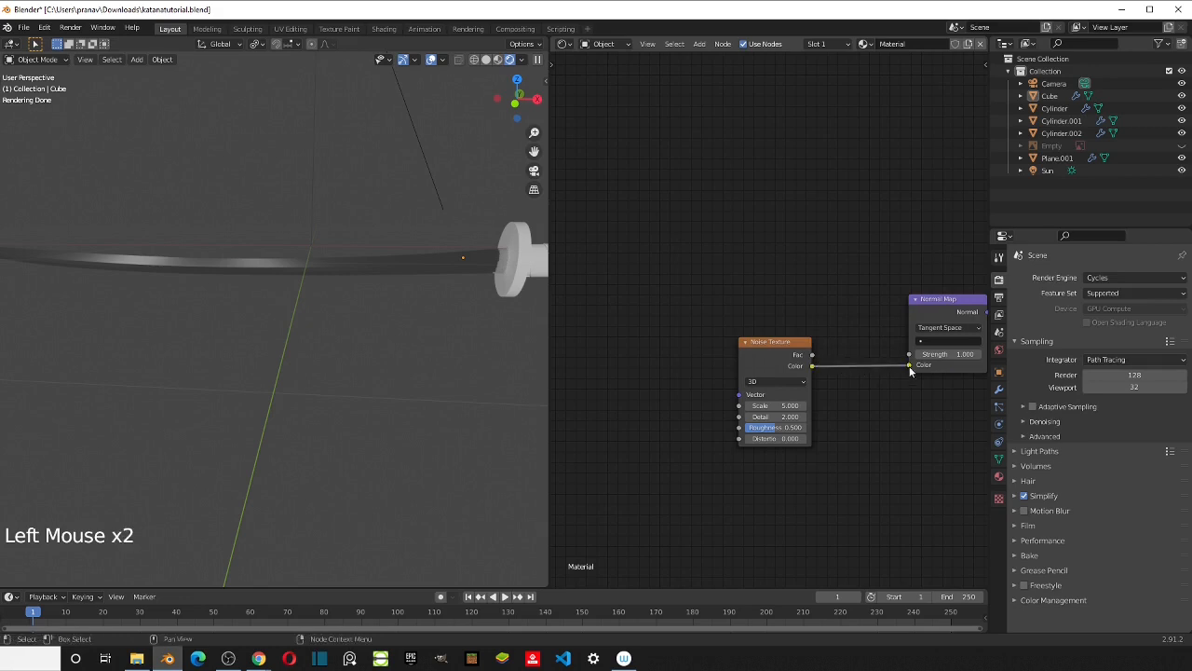
Step: Add Texture Coordinate and Mapping nodes to the Noise Texture with Node Wrangler's texture setup
click(770, 361)
key(ctrl+t)
scroll(768, 360, down, 1)
scroll(768, 361, down, 3)
click(694, 288)
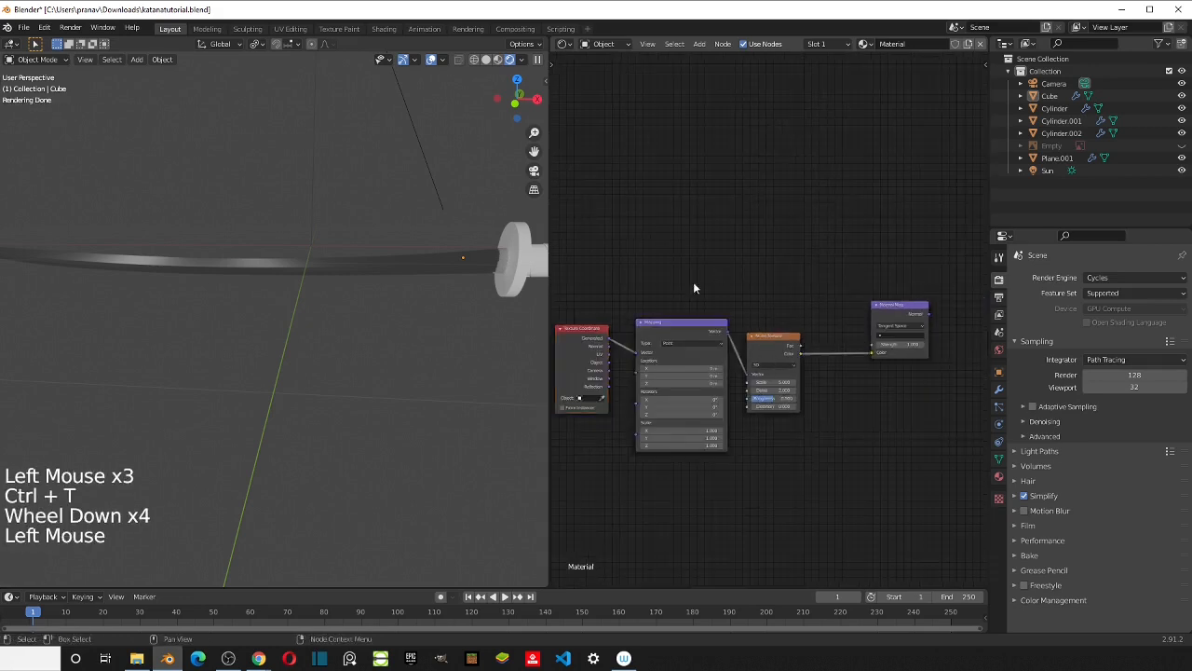
middle_drag(589, 296, 668, 267)
scroll(606, 248, up, 2)
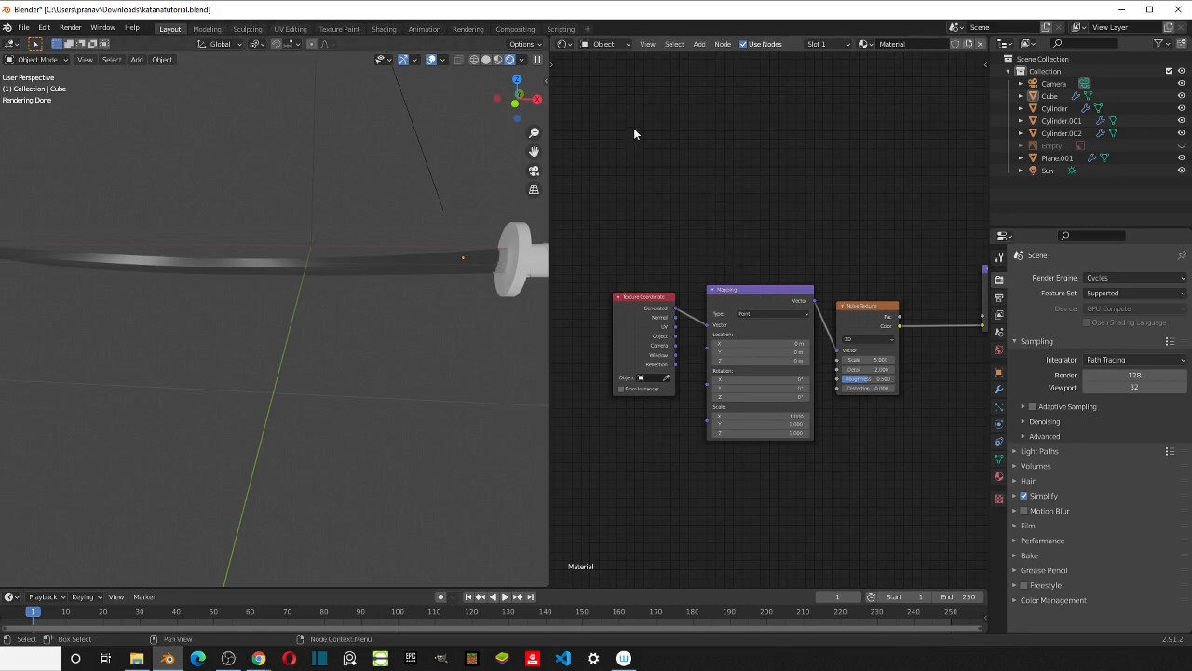
Step: Search the add-on preferences for "node", toggle the Node Wrangler add-on, and close the preferences
click(45, 28)
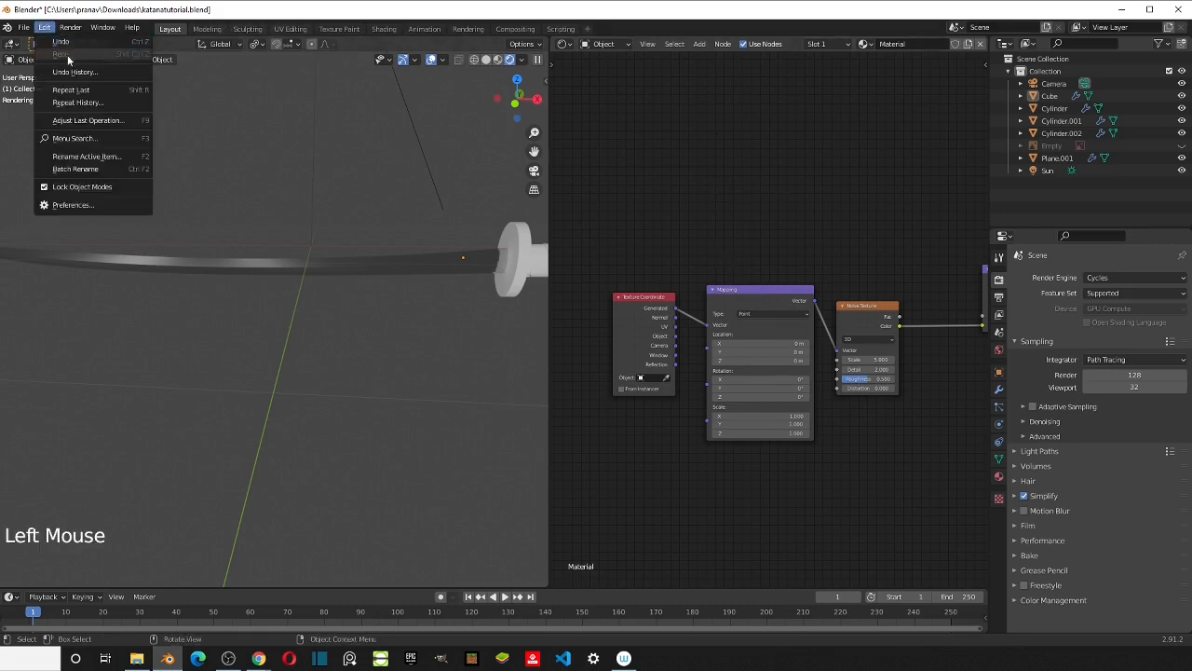
click(135, 205)
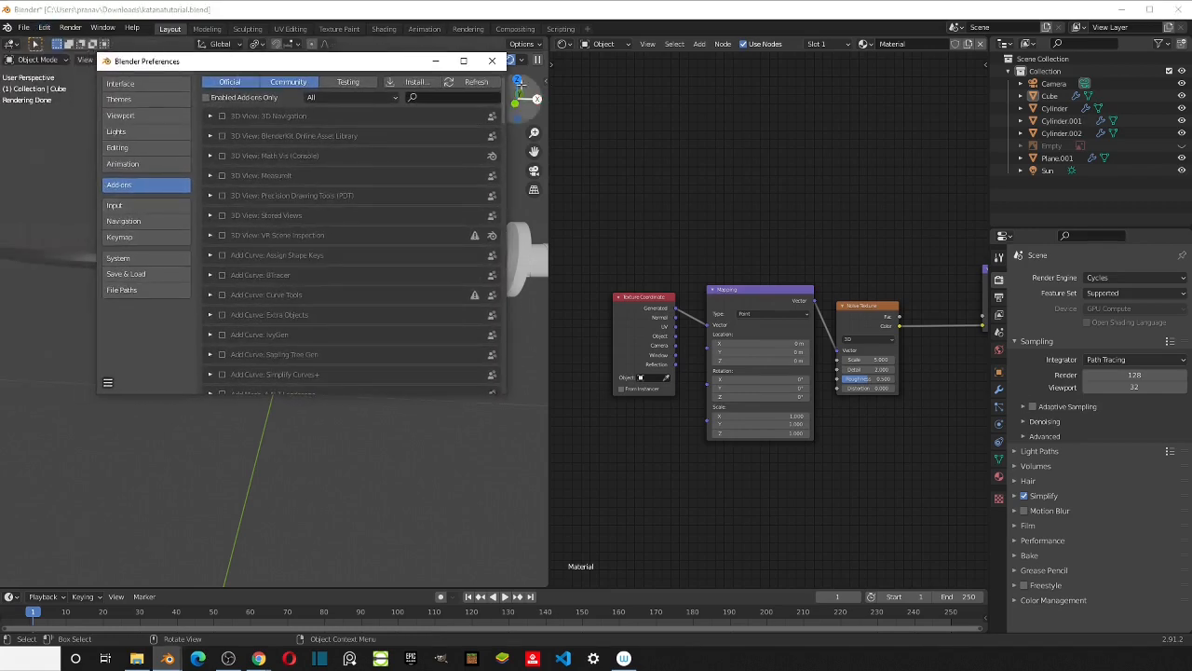
click(445, 96)
text(node)
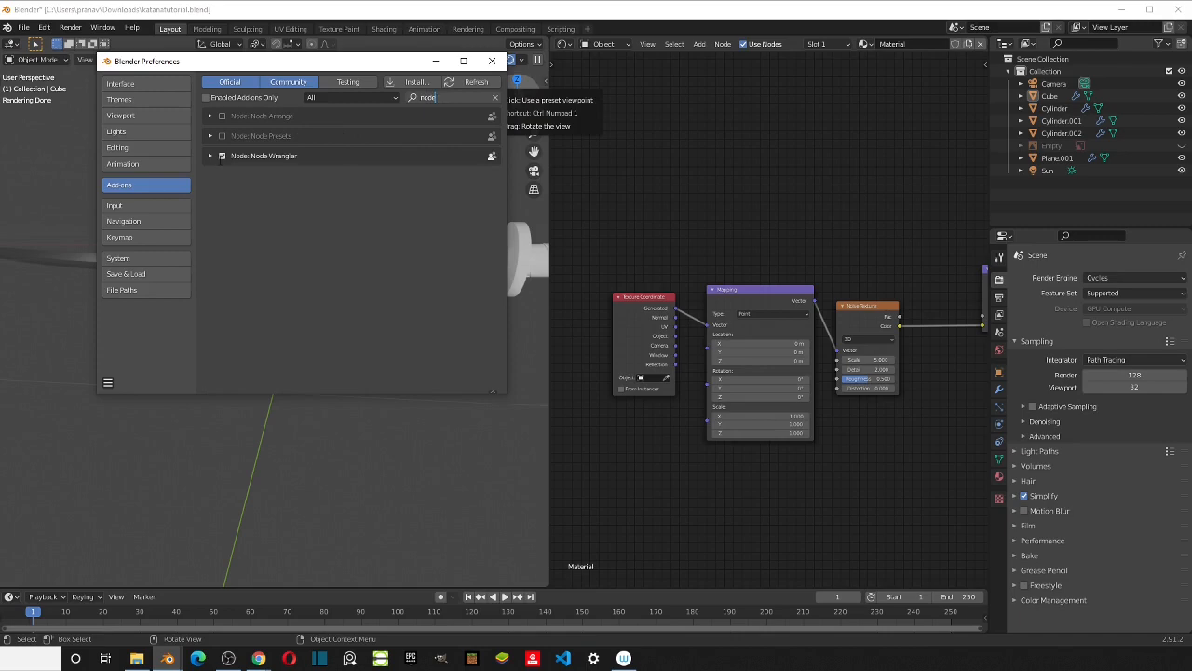
key(Return)
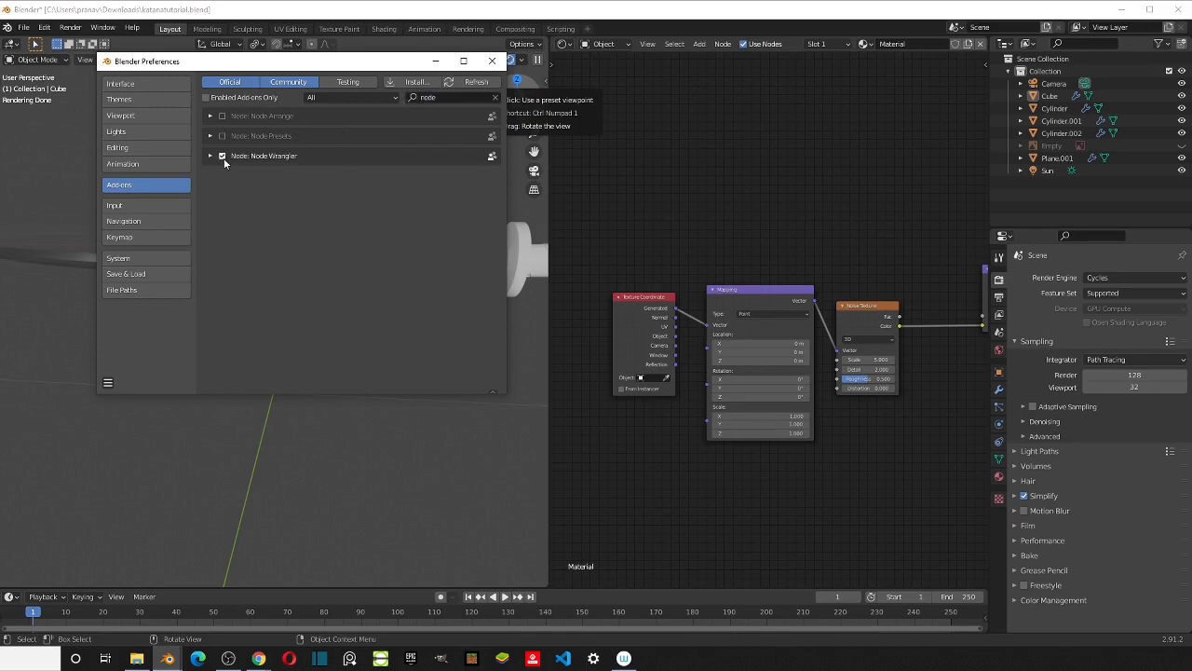
click(222, 157)
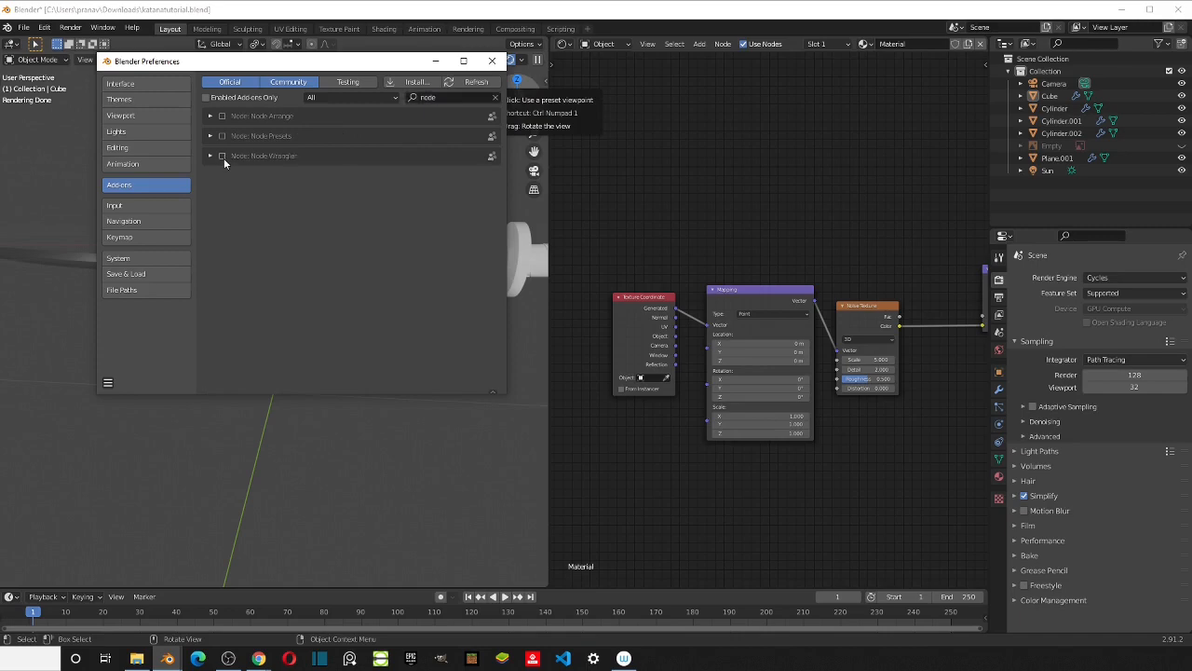
click(492, 61)
Step: Set the Mapping node's Scale to X 10, Y 100 and Z 500
scroll(843, 281, down, 3)
middle_drag(881, 324, 825, 264)
scroll(895, 281, up, 2)
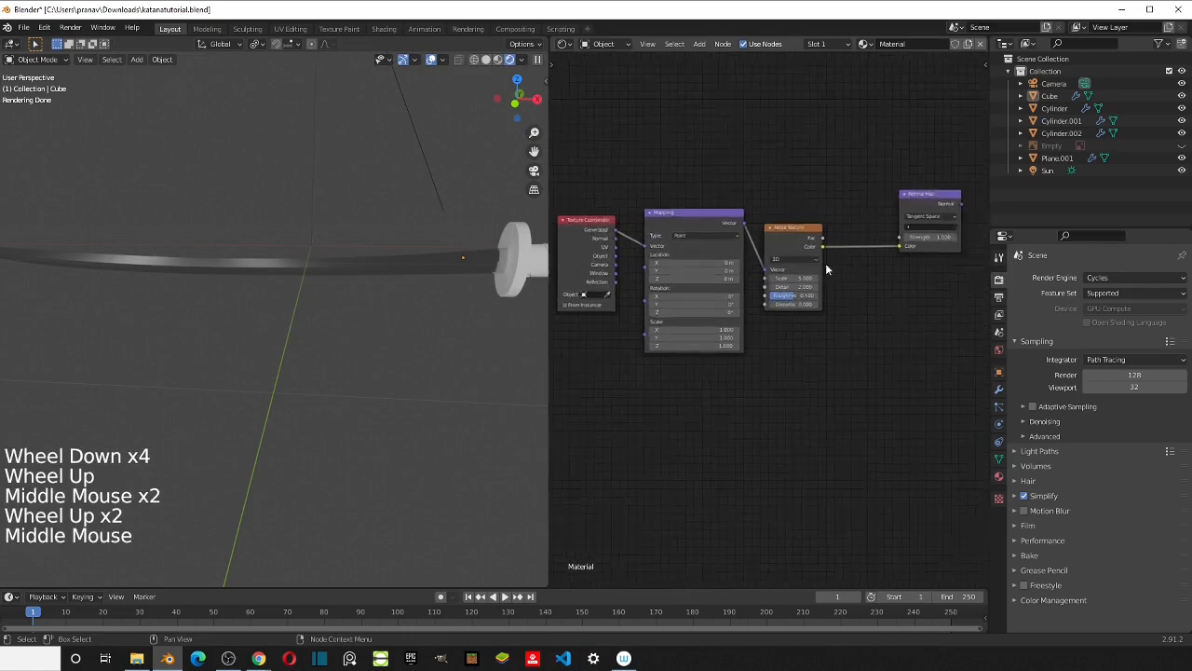
scroll(684, 276, up, 2)
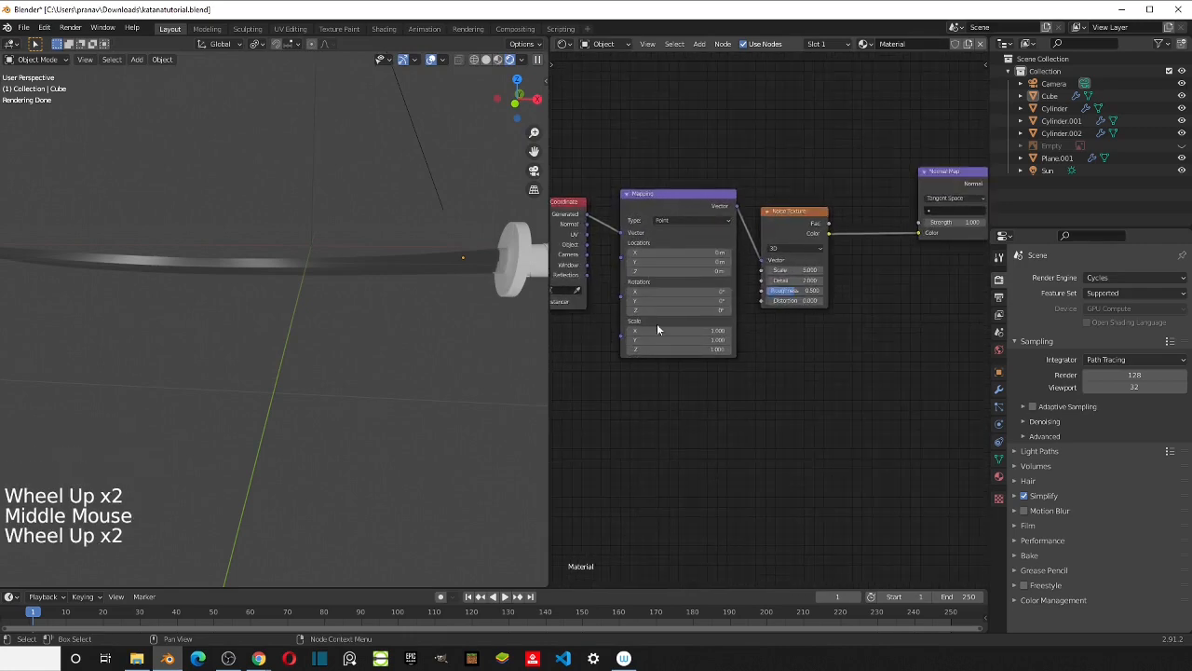
scroll(656, 368, up, 4)
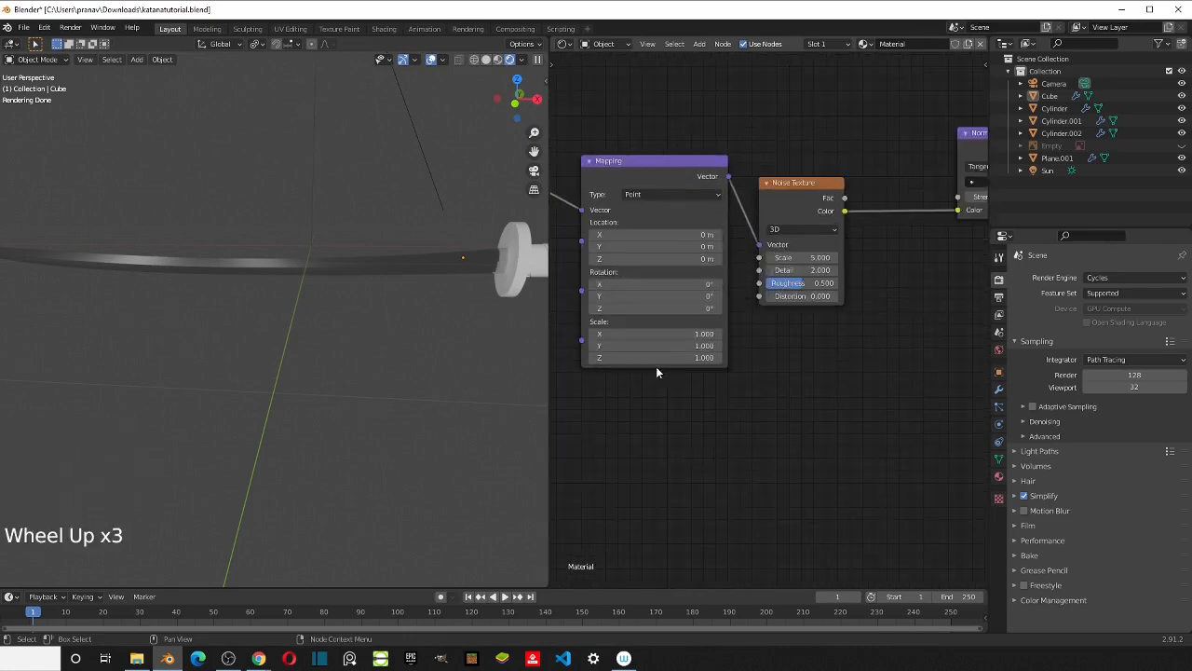
middle_drag(767, 312, 765, 287)
scroll(773, 309, up, 3)
click(763, 288)
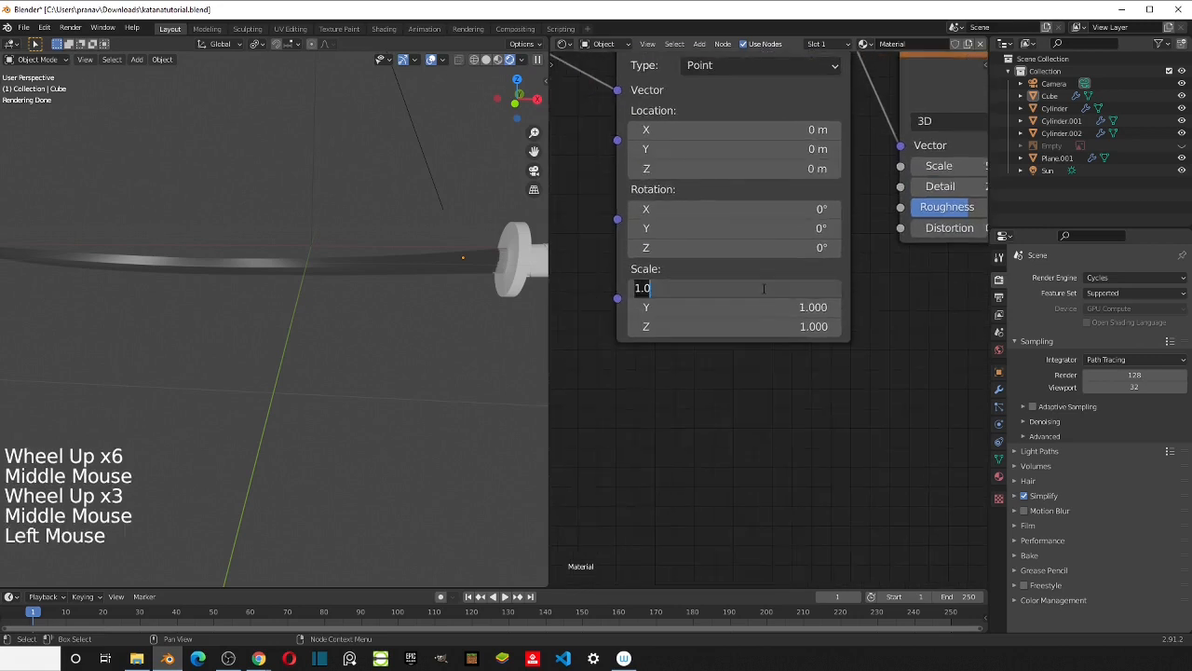
key(Return)
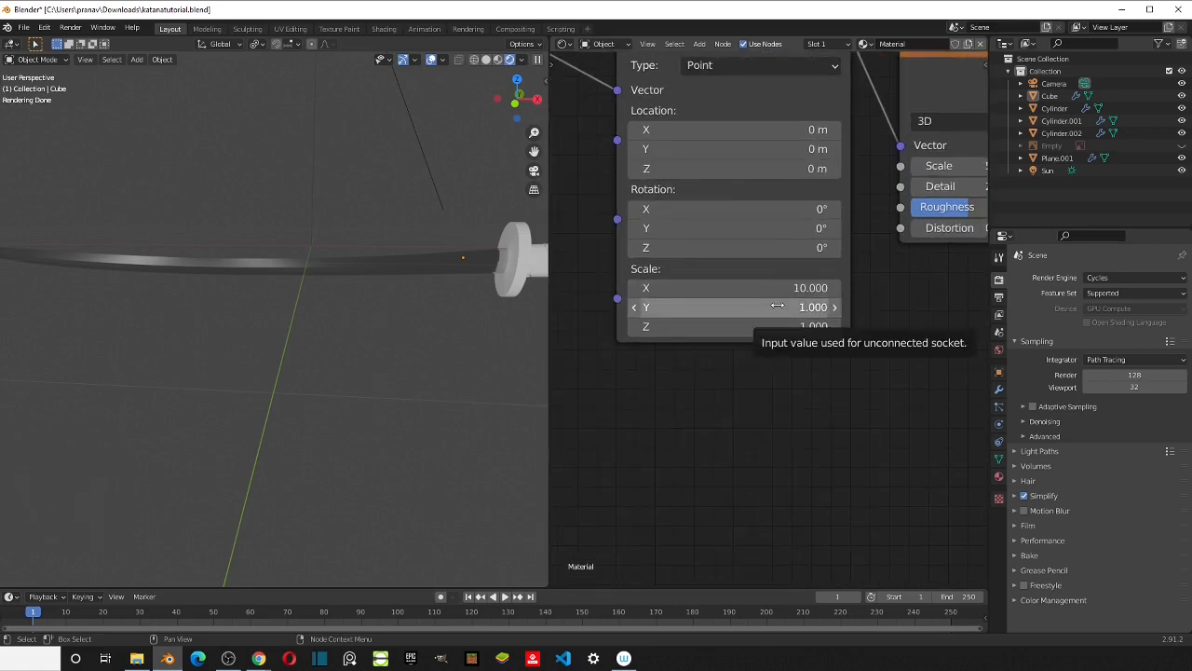
click(777, 306)
text(100)
key(Return)
click(762, 325)
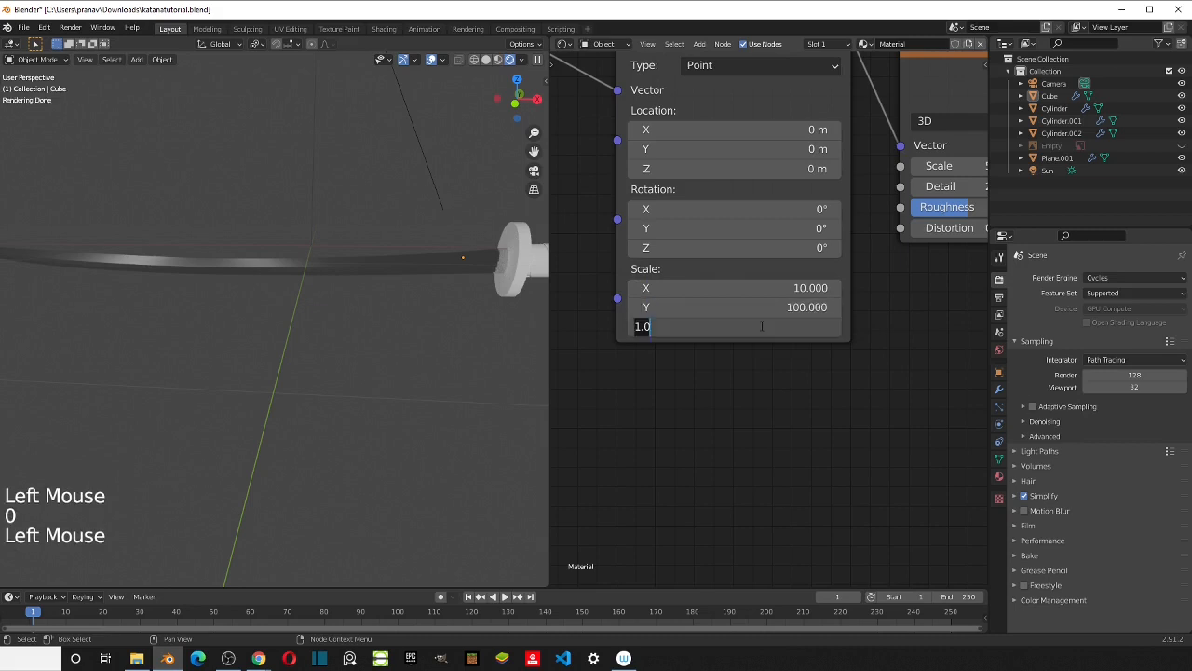
text(500)
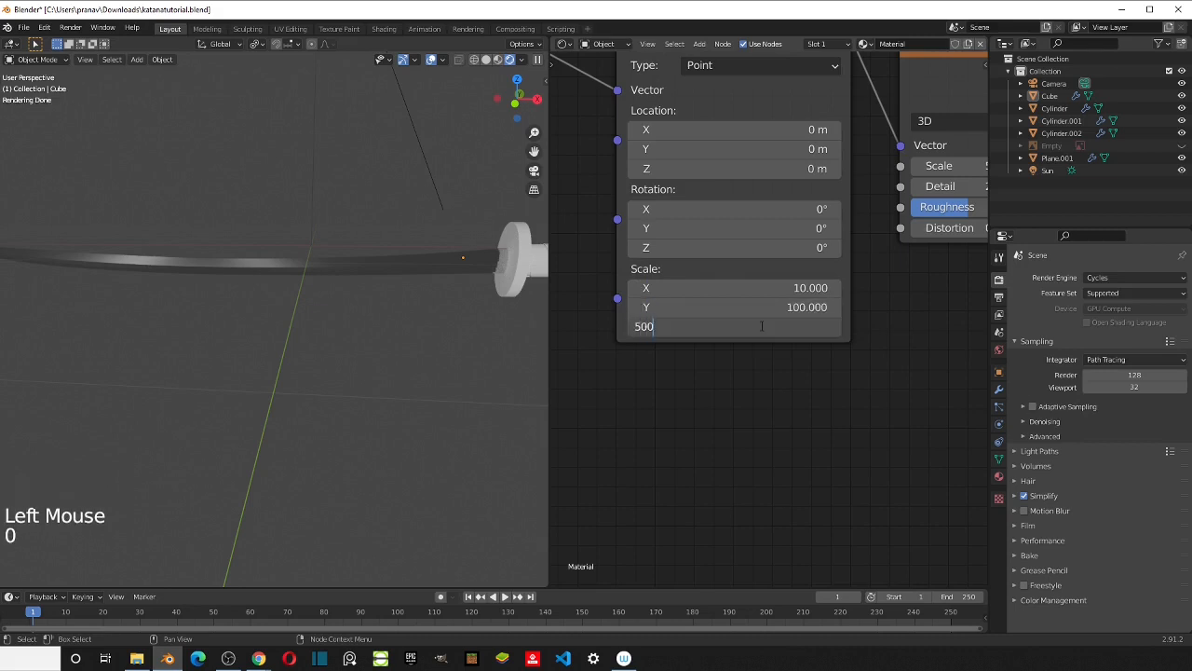
key(Return)
Step: Connect the Normal Map's Normal output to the Principled BSDF's Normal input and inspect the blade's surface up close
scroll(531, 320, down, 5)
middle_drag(562, 320, 916, 328)
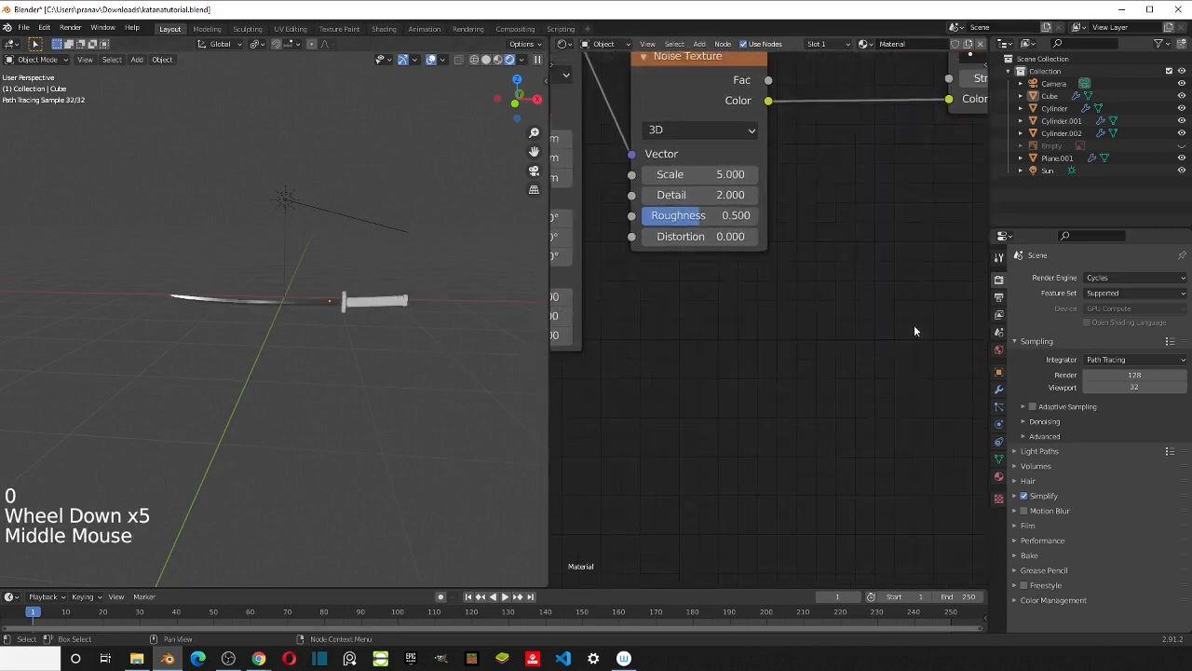
scroll(856, 234, down, 3)
scroll(857, 233, down, 3)
middle_drag(856, 234, 657, 341)
scroll(816, 210, up, 3)
middle_drag(816, 209, 752, 218)
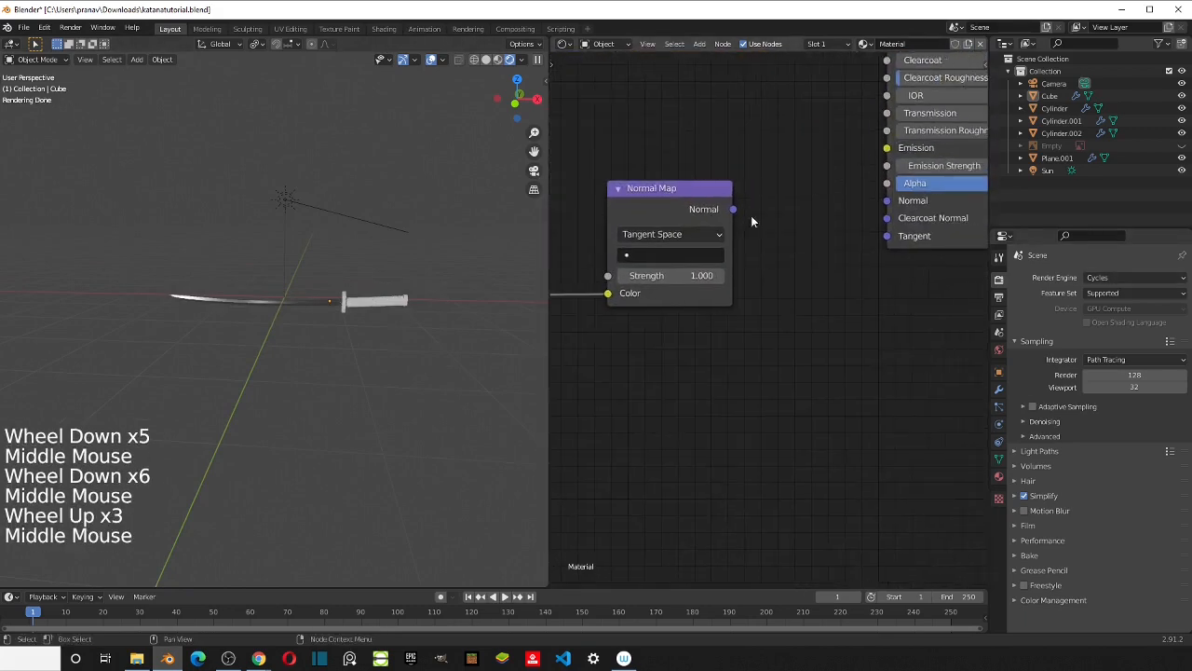
drag(735, 208, 769, 168)
drag(879, 200, 887, 200)
scroll(343, 311, up, 7)
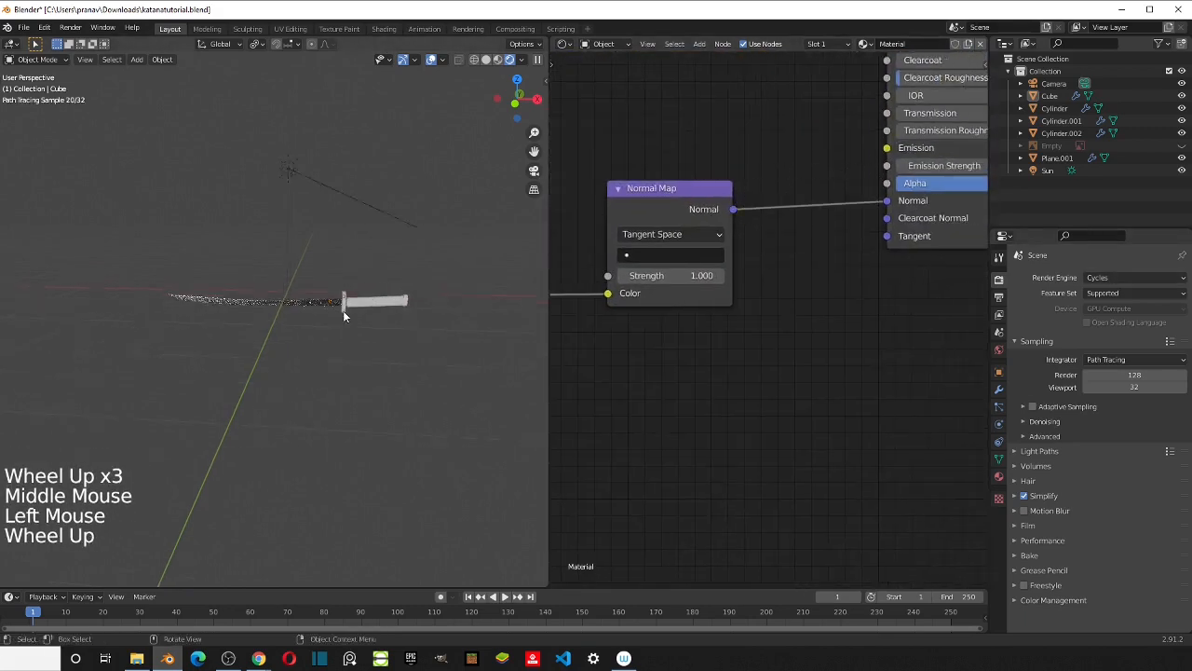
shift+middle_drag(343, 310, 374, 305)
scroll(387, 314, up, 3)
scroll(348, 351, up, 1)
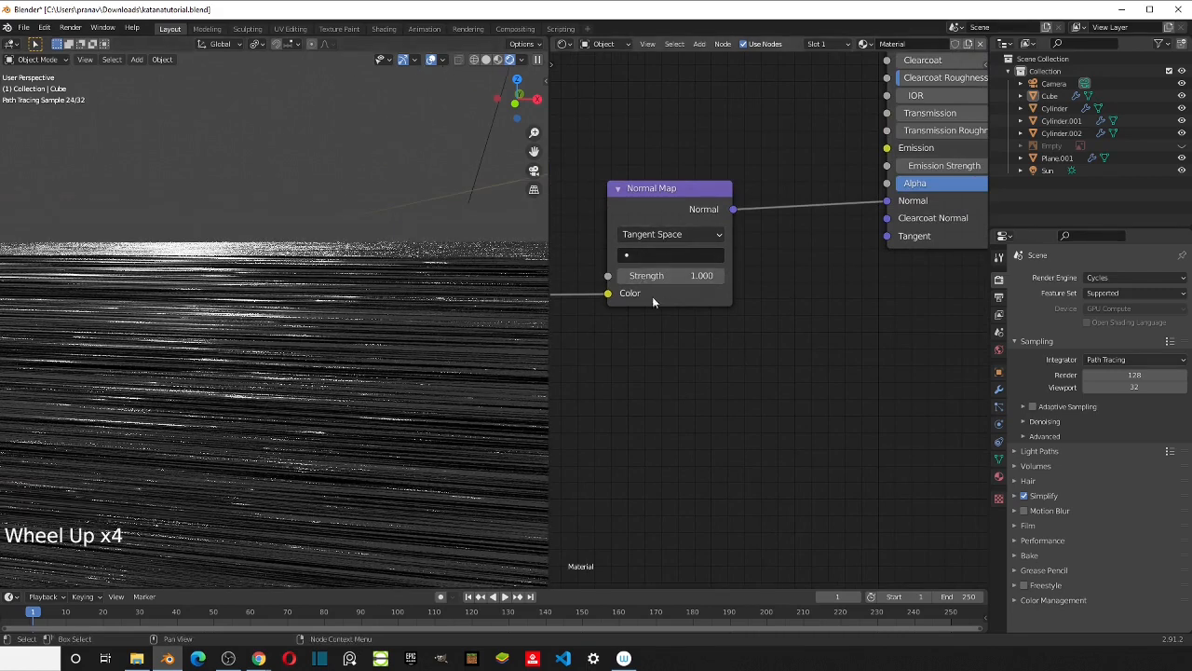
Step: Set the Normal Map node's Strength to 0.1 and check the brushed highlight on the blade
click(669, 274)
text(0.1)
key(Return)
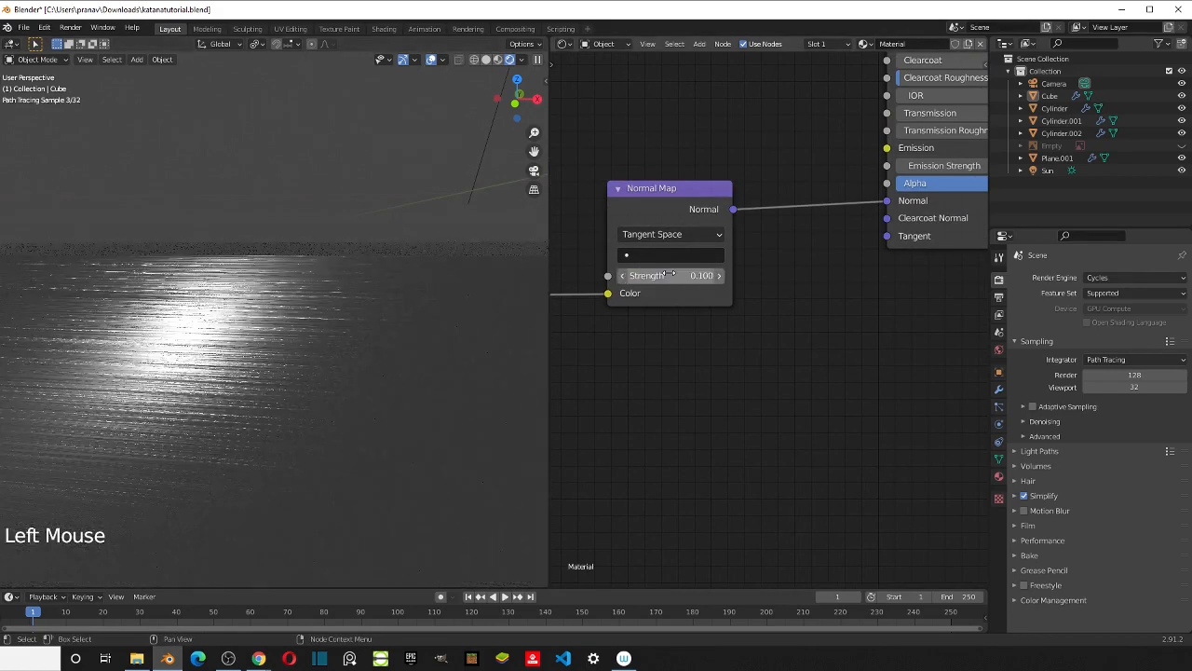
scroll(288, 324, down, 3)
scroll(288, 326, up, 1)
scroll(288, 326, down, 1)
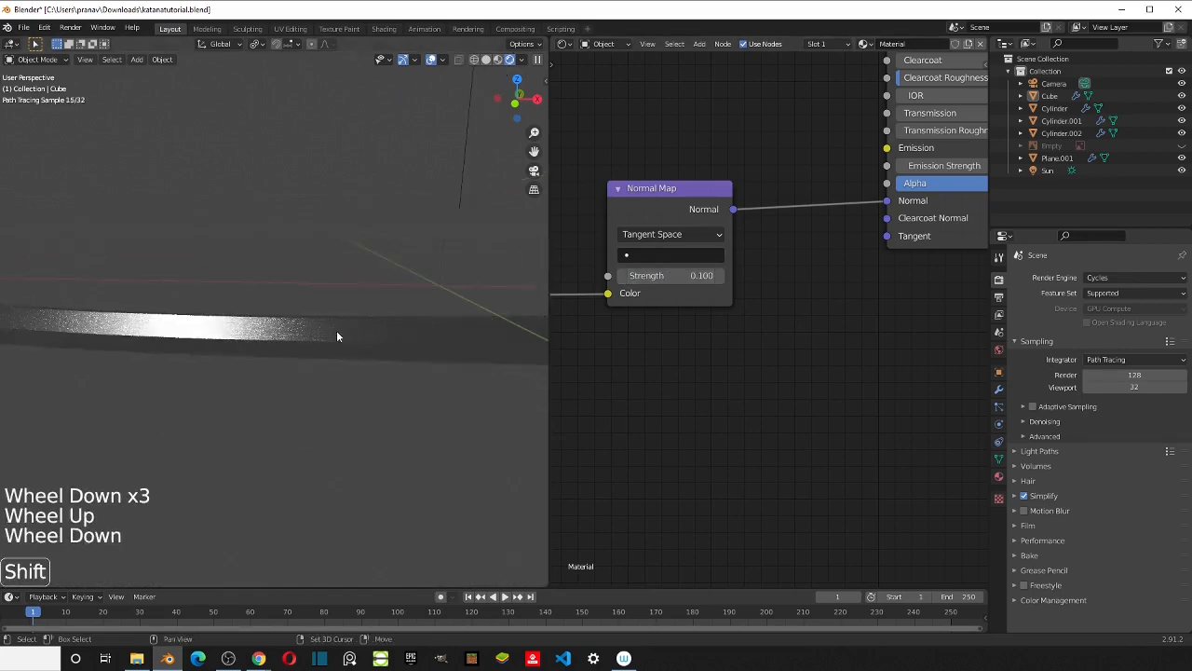
shift+middle_drag(338, 333, 322, 322)
Step: Set the Normal Map node's Strength to 0.08 and inspect the blade's reflection along its length
click(682, 275)
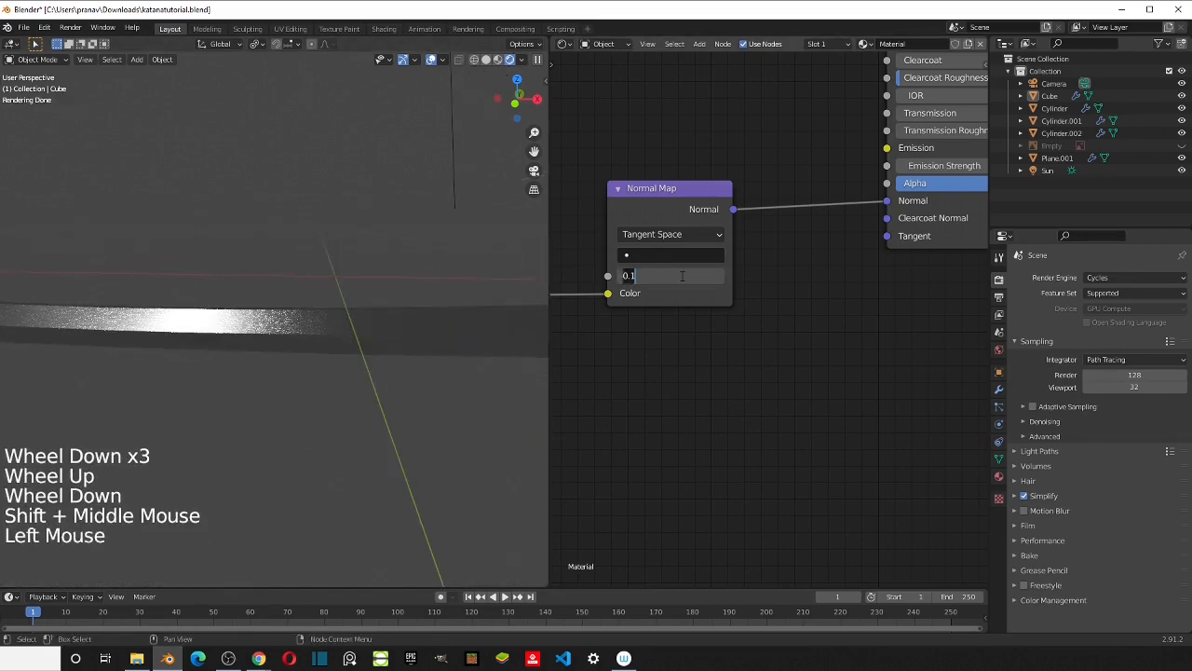
text(0.08)
key(Return)
scroll(309, 355, down, 2)
scroll(309, 355, up, 5)
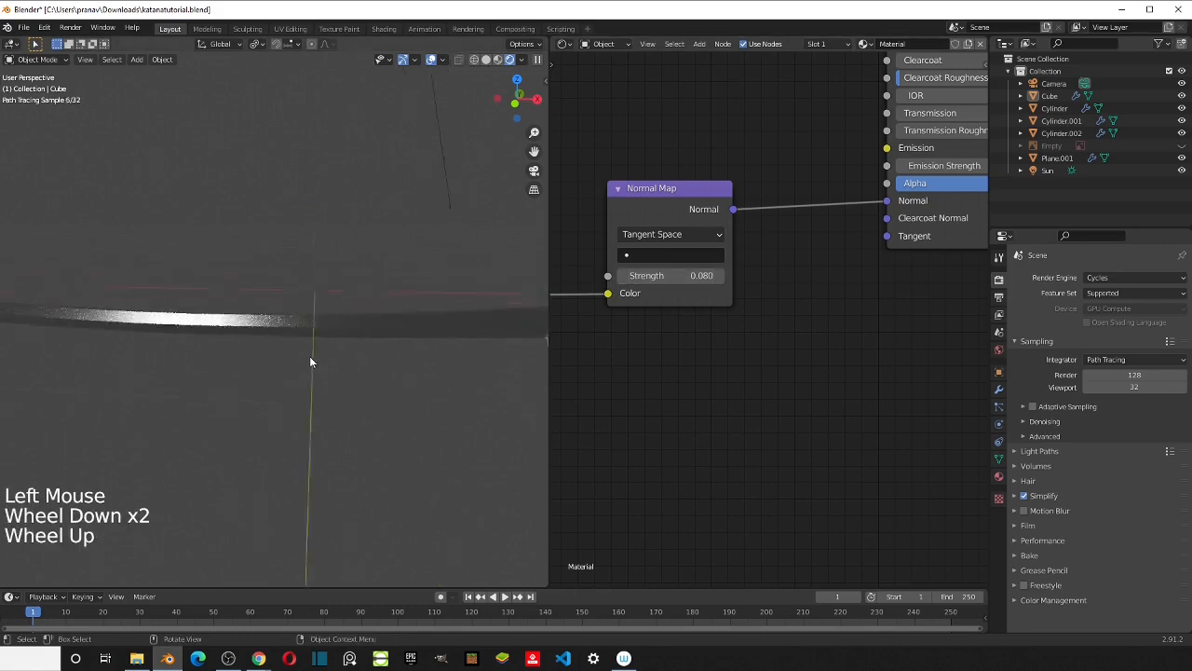
scroll(324, 364, down, 1)
scroll(473, 364, down, 2)
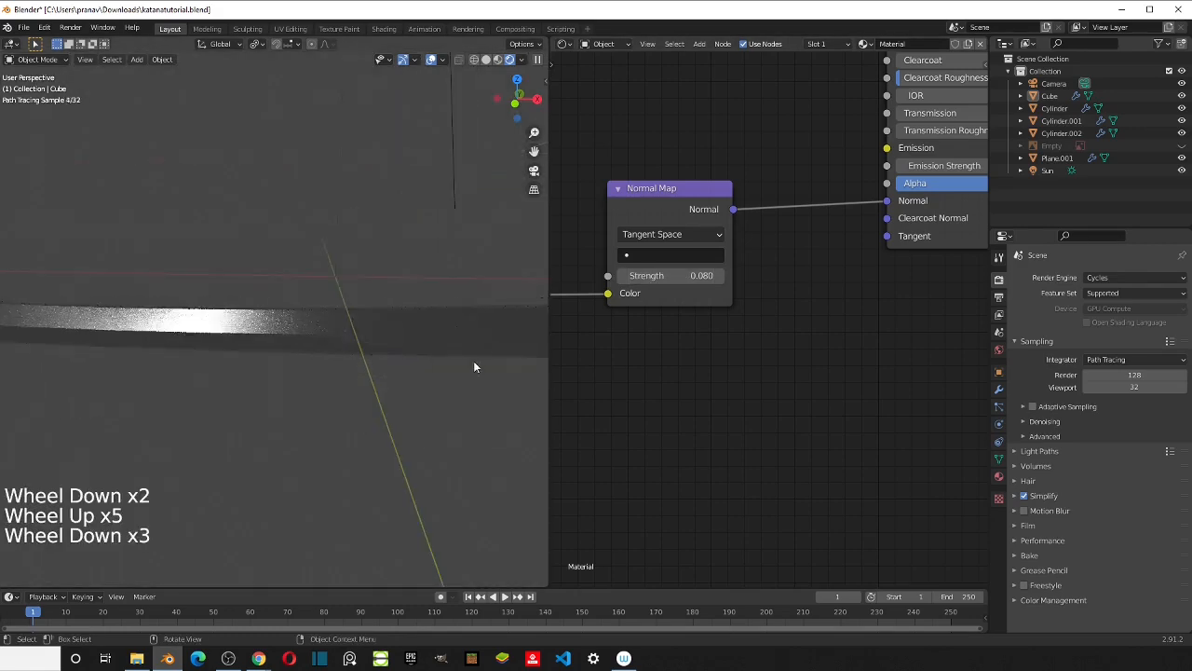
shift+middle_drag(473, 364, 376, 363)
scroll(271, 368, down, 3)
scroll(271, 368, up, 1)
scroll(746, 303, down, 7)
middle_drag(746, 303, 689, 331)
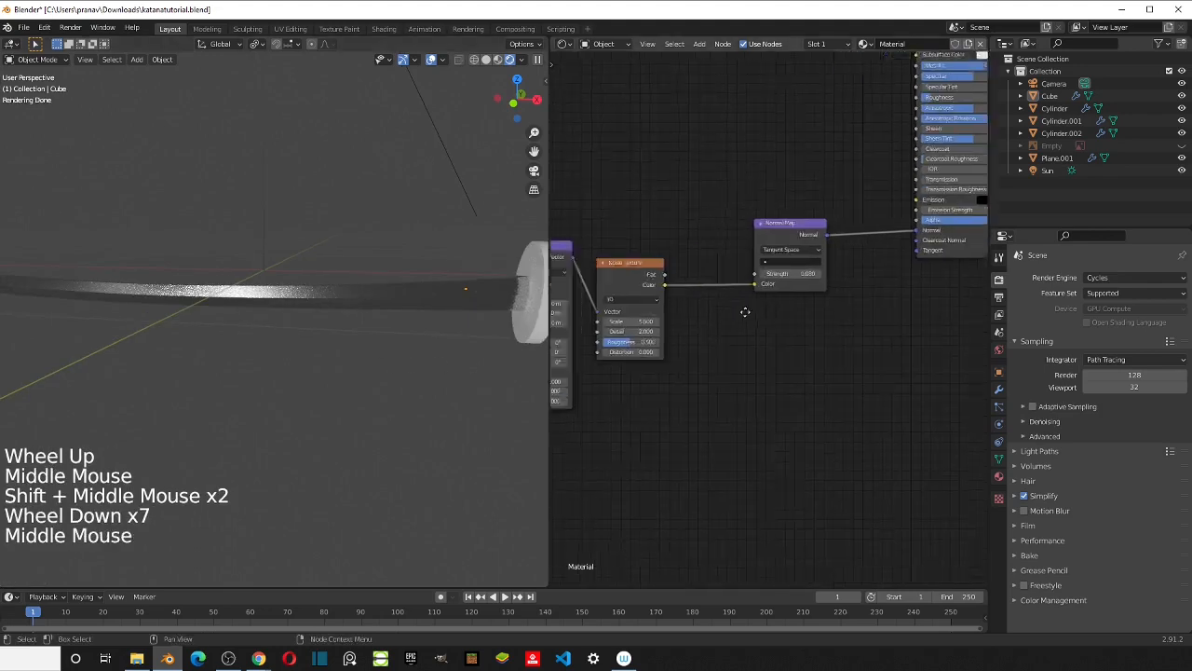
Step: Select the katana's handle wrap and create a new material for it
scroll(689, 331, down, 8)
shift+middle_drag(448, 340, 341, 338)
scroll(373, 324, down, 1)
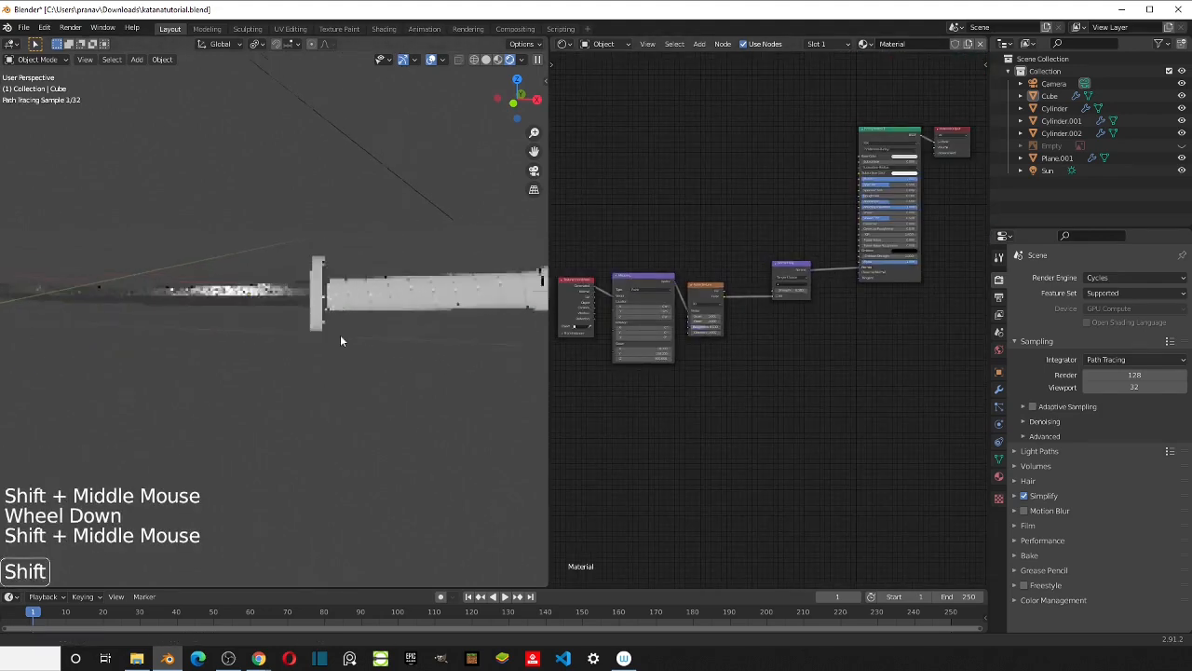
click(370, 301)
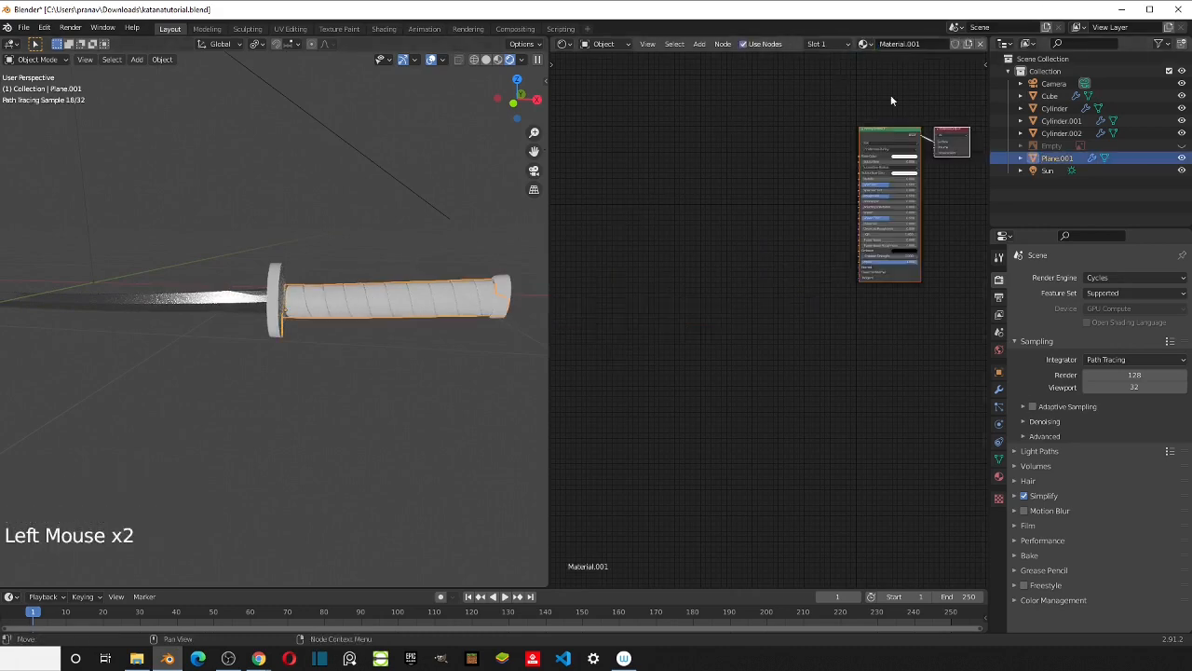
middle_drag(891, 94, 749, 145)
click(790, 215)
scroll(823, 243, up, 7)
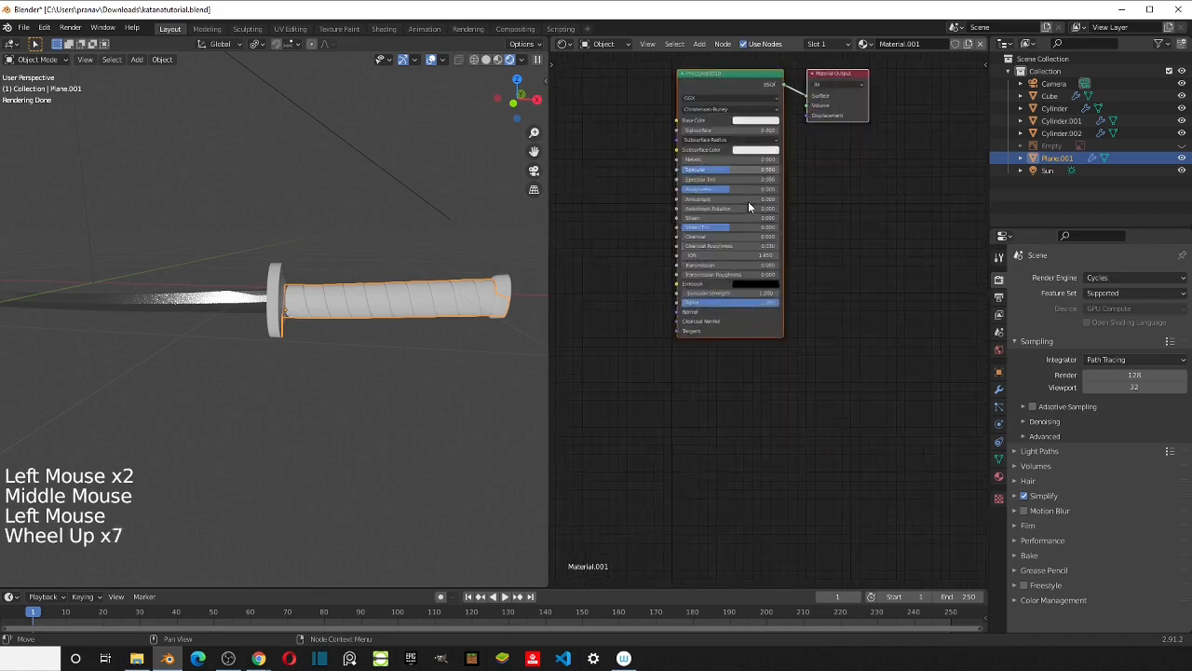
middle_drag(748, 201, 783, 264)
click(669, 227)
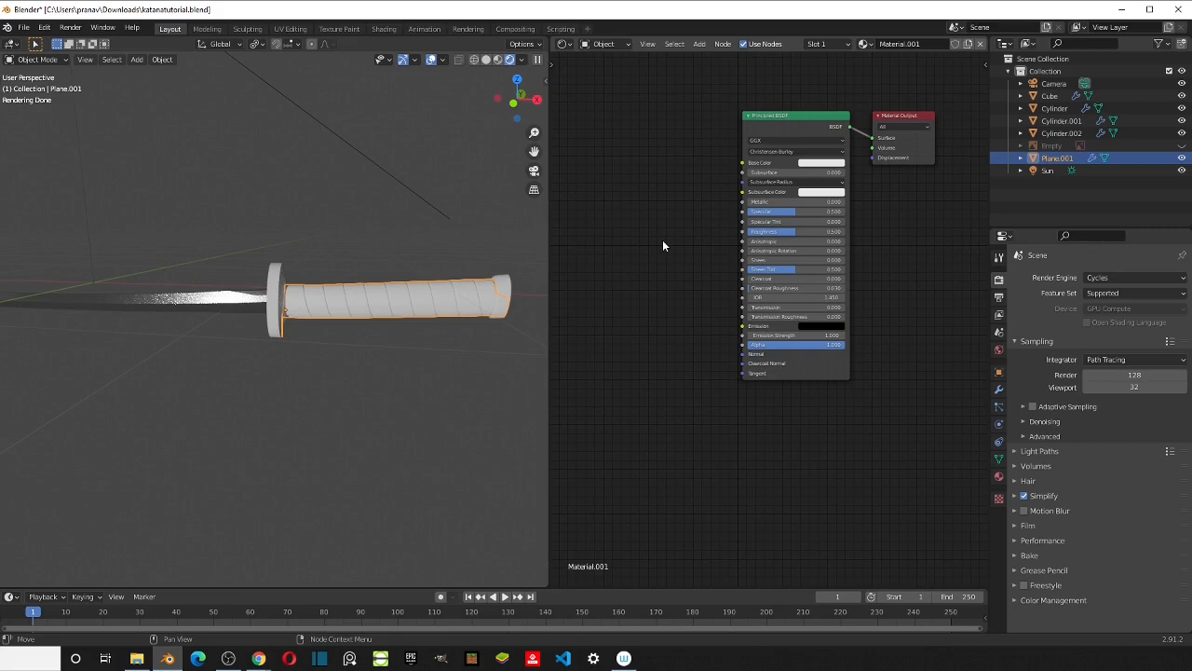
Step: Add a MixRGB node to the handle wrap's material and connect its Color output to the Principled BSDF's Base Color
scroll(708, 234, down, 3)
middle_drag(708, 230, 715, 285)
scroll(786, 223, up, 2)
scroll(765, 189, up, 3)
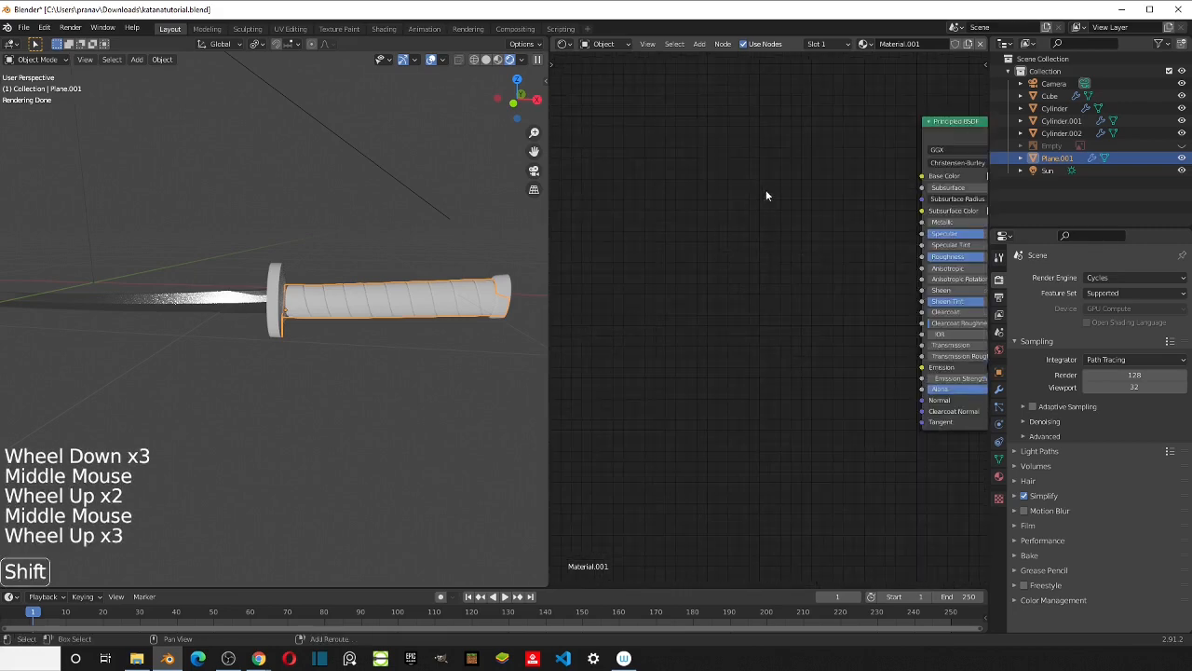
key(shift+a)
click(772, 180)
text(mix)
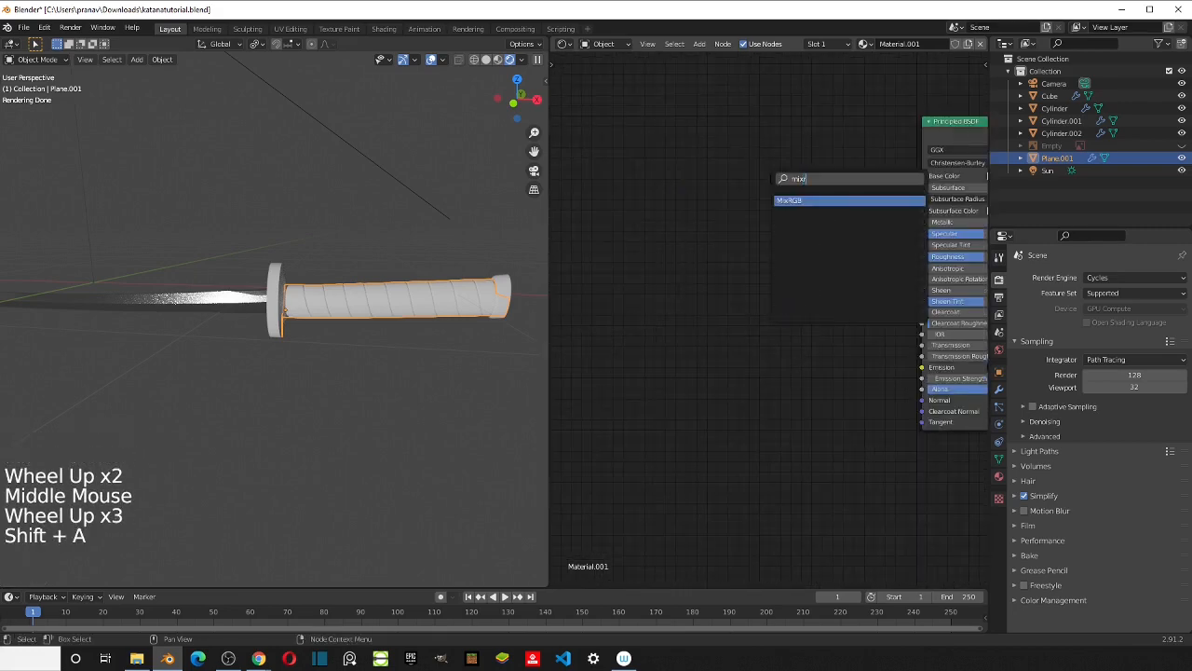
key(Down)
key(Return)
click(727, 182)
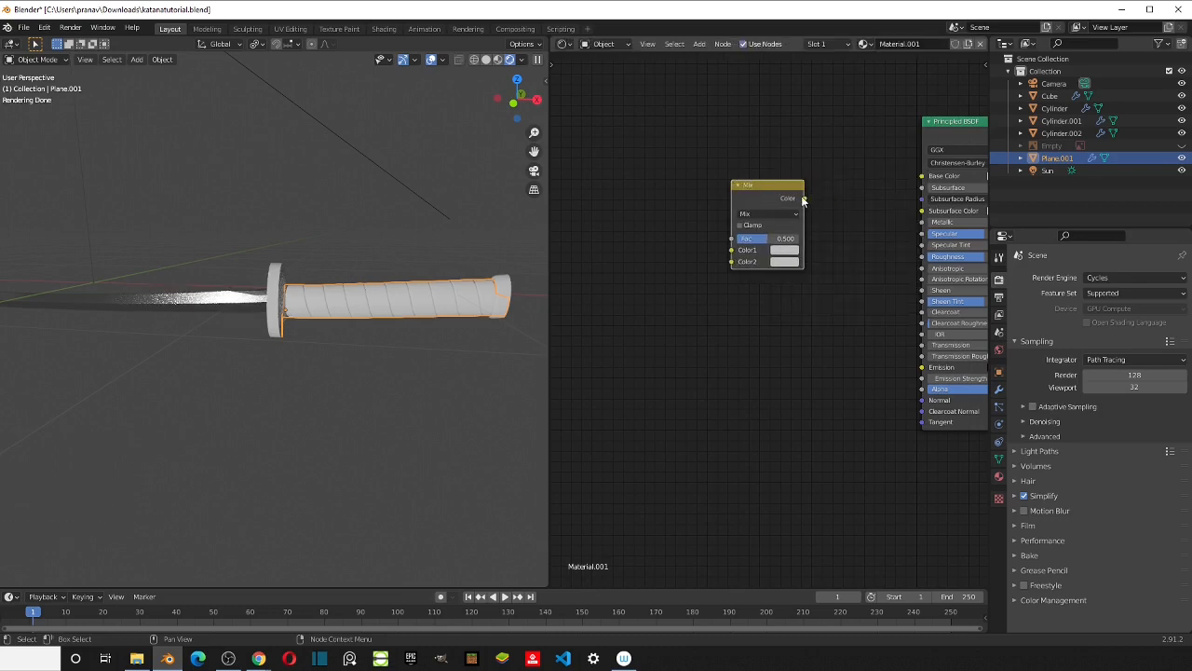
drag(803, 199, 922, 175)
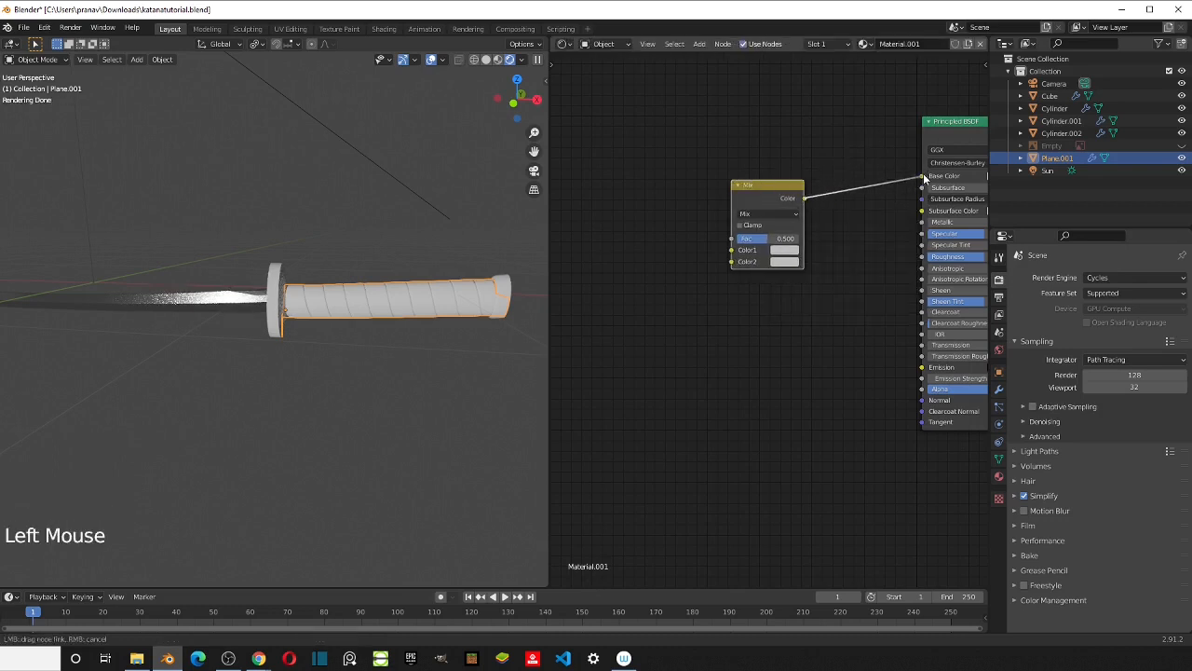
Step: Set the Mix node's Color1 to dark blue (H 0.575, V 0.385) and Color2 to a darker blue (H 0.575, S 1, V 0.231)
click(779, 250)
mouse_move(823, 133)
mouse_down()
mouse_move(829, 103)
mouse_move(860, 144)
mouse_up()
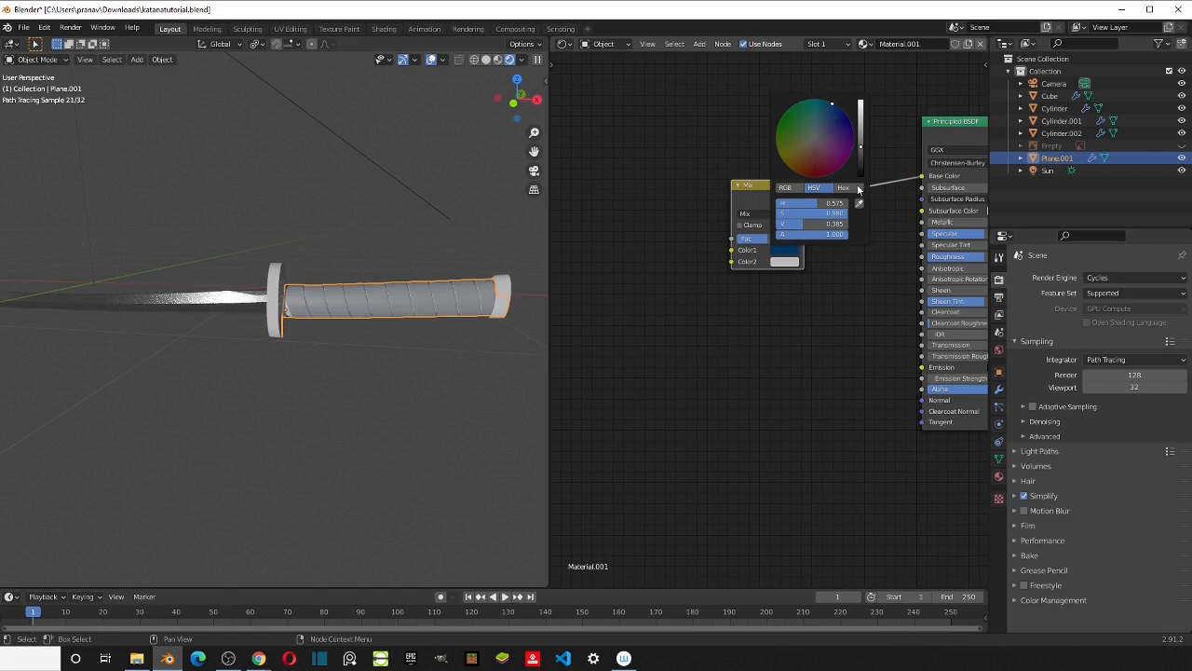
click(780, 261)
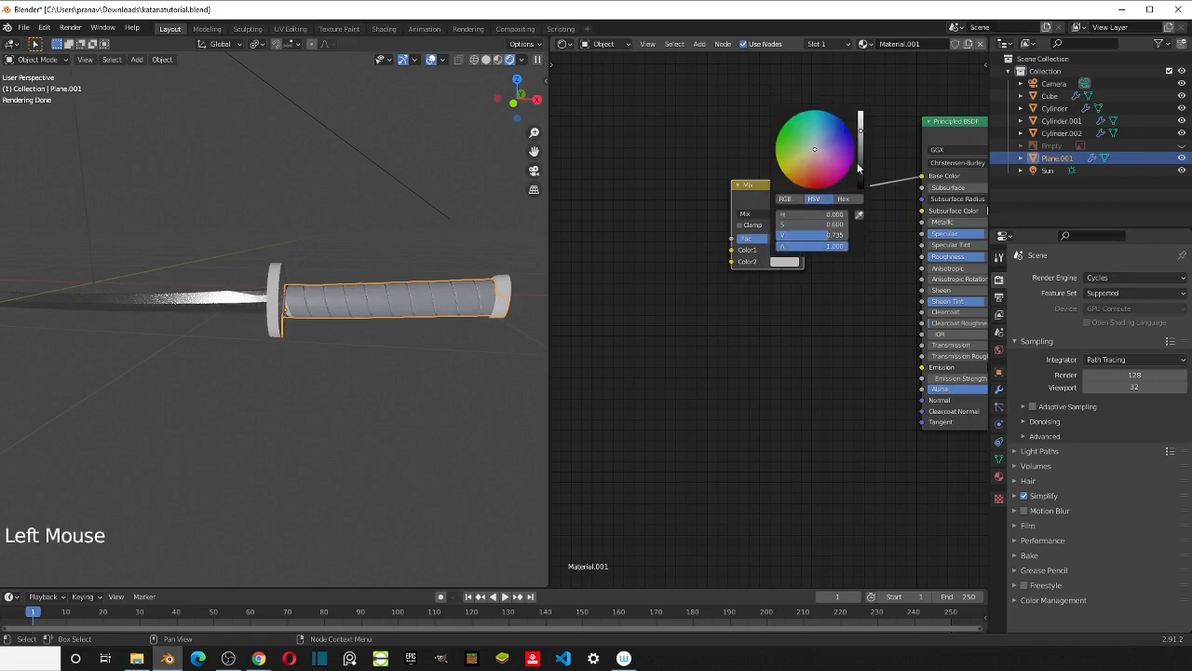
click(826, 113)
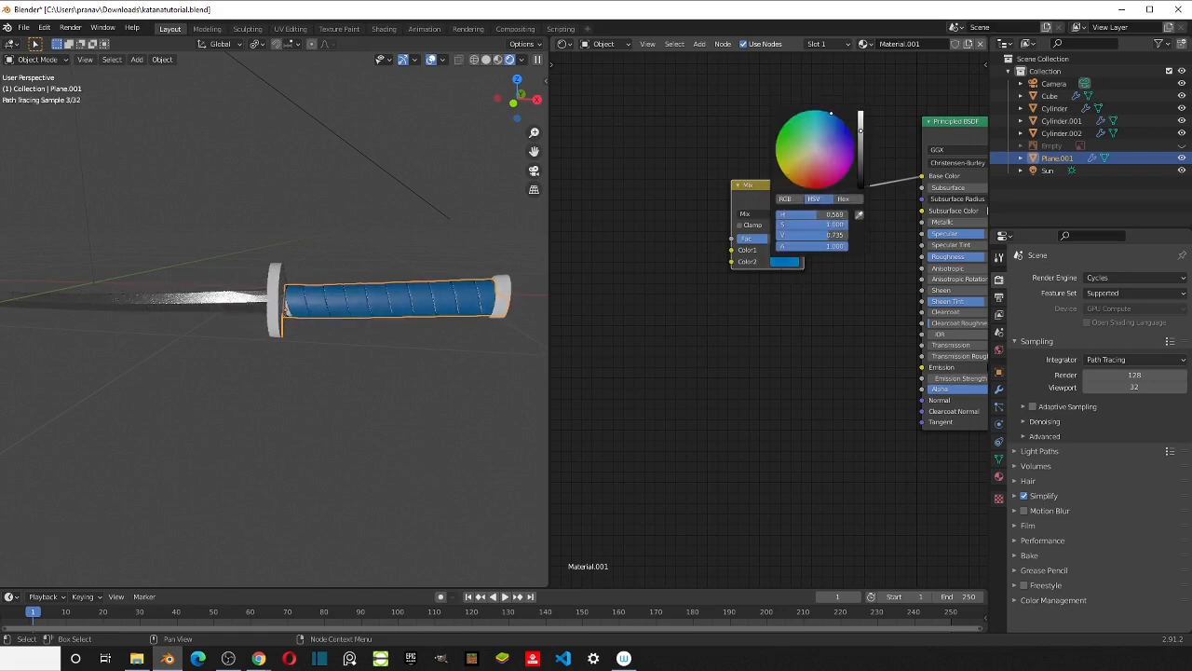
drag(835, 119, 860, 167)
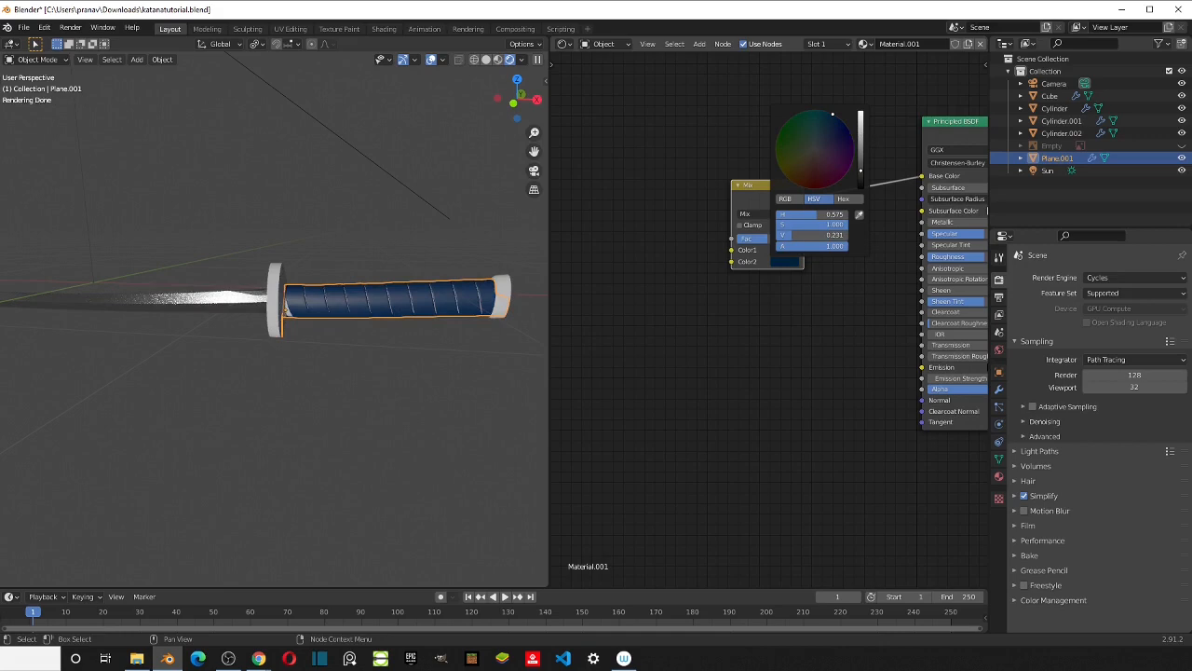
click(854, 284)
scroll(851, 293, up, 3)
shift+middle_drag(851, 292, 819, 276)
scroll(801, 277, down, 3)
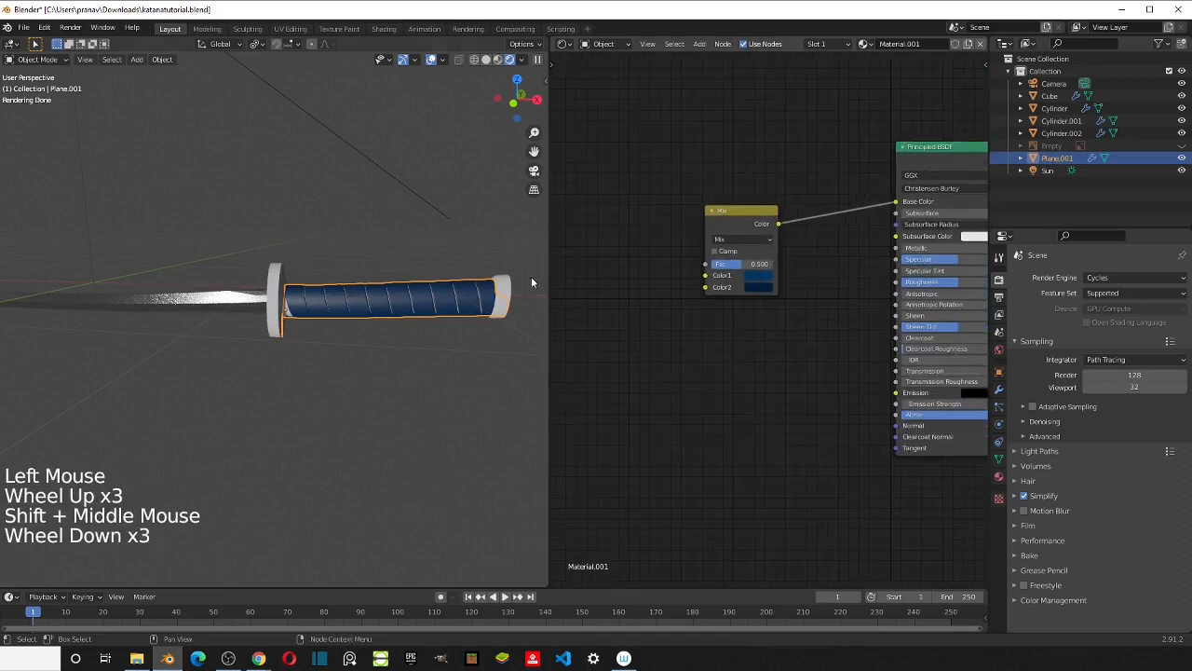
scroll(371, 290, up, 3)
shift+middle_drag(371, 294, 307, 306)
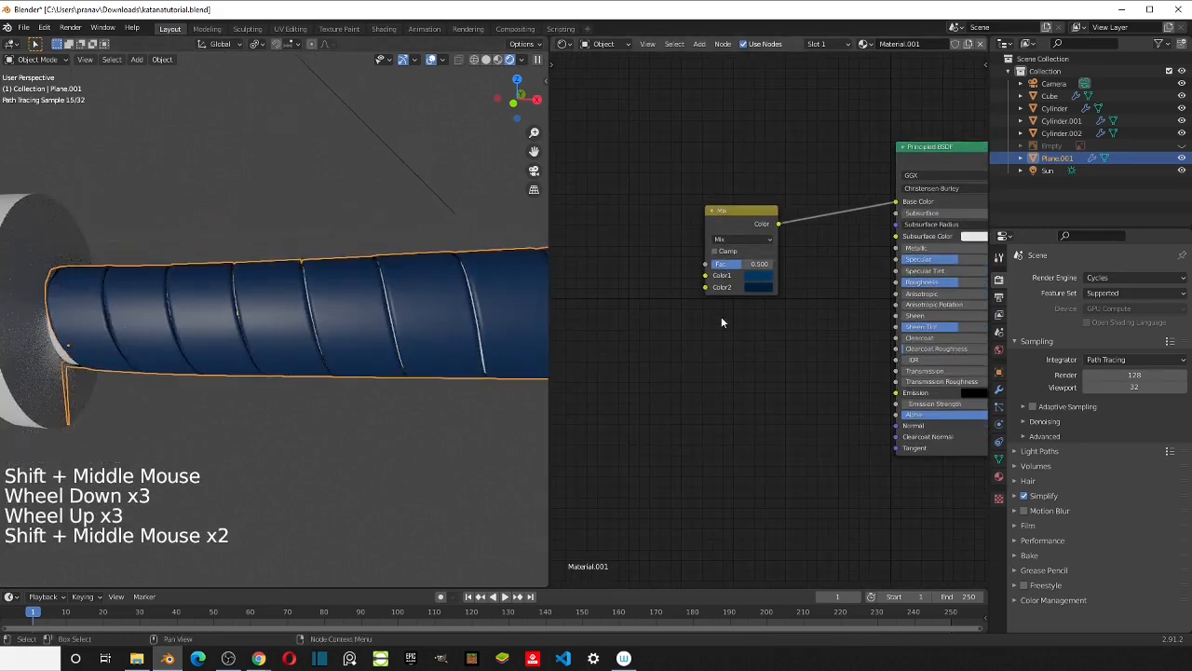
Step: Add a Noise Texture node and connect its Color output to the Mix node's Fac input
scroll(721, 318, up, 3)
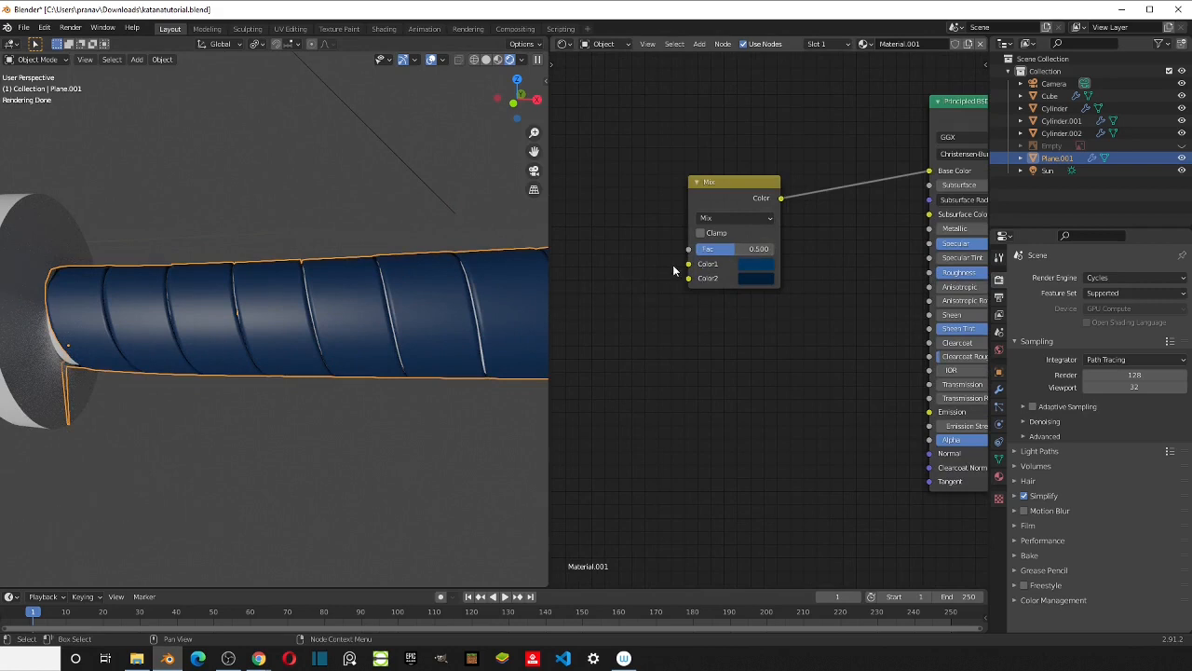
scroll(672, 265, down, 1)
middle_drag(672, 265, 767, 261)
middle_drag(577, 249, 642, 249)
key(shift+a)
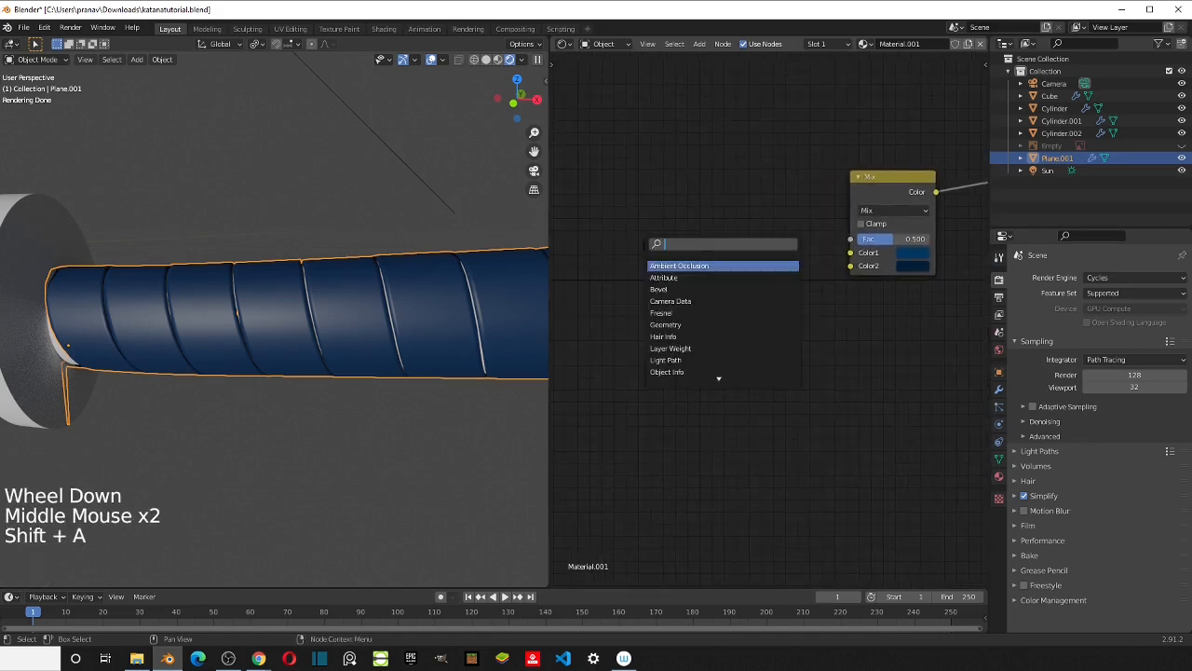
text(noise)
key(Return)
click(647, 274)
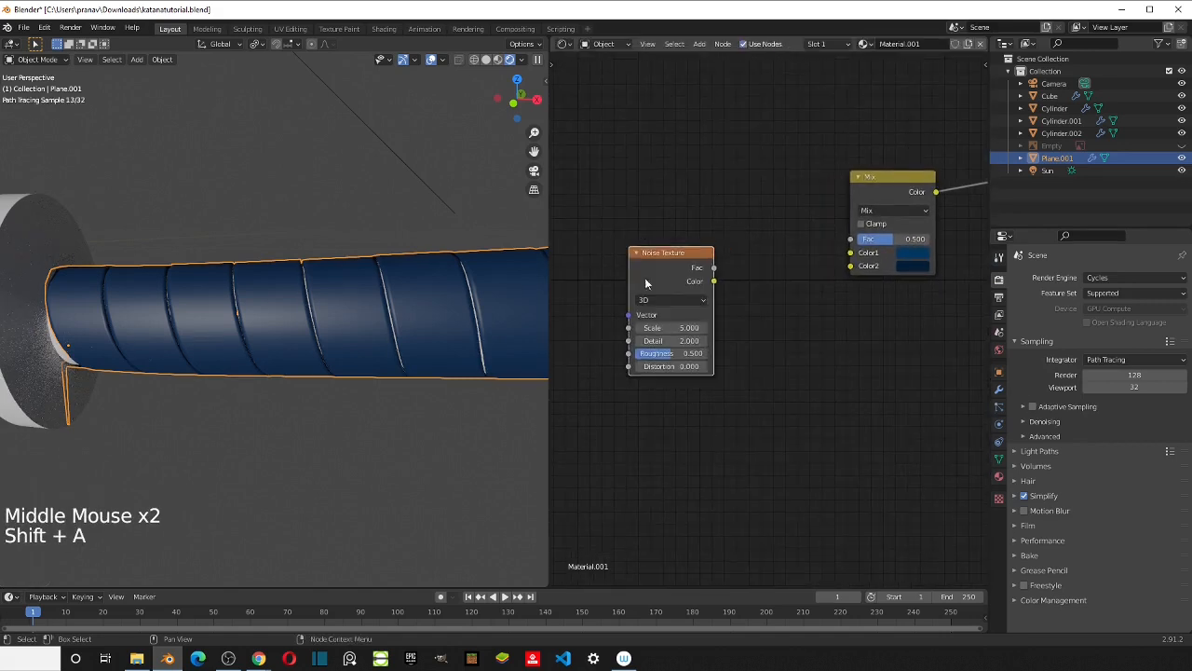
middle_drag(709, 331, 672, 320)
drag(675, 270, 745, 304)
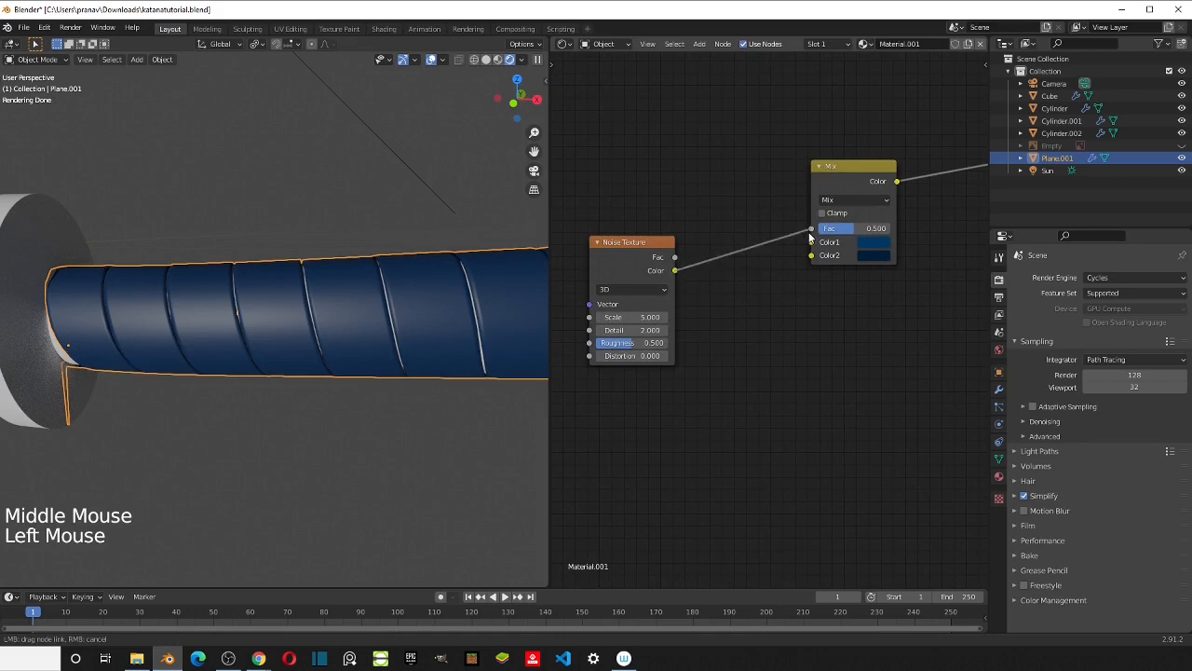
drag(809, 236, 812, 230)
Step: Examine the noise-mixed blue colouring on the handle wrap up close
scroll(750, 317, down, 3)
middle_drag(751, 317, 977, 308)
scroll(773, 279, up, 2)
scroll(284, 332, up, 1)
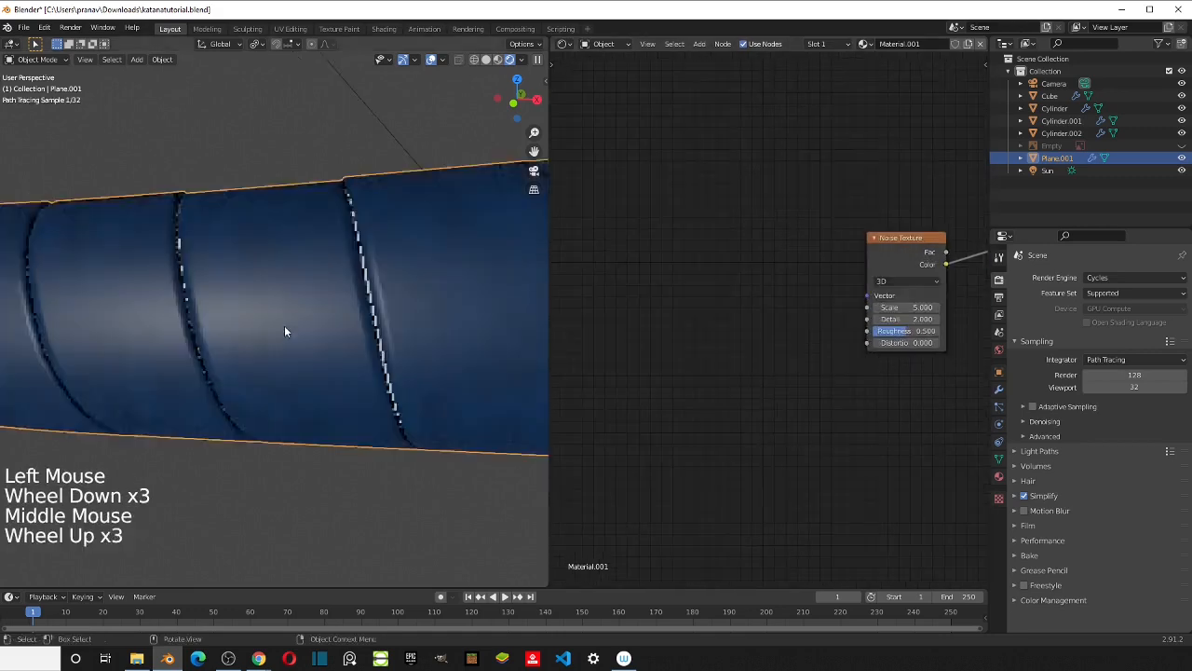
scroll(284, 331, up, 1)
scroll(321, 334, down, 1)
shift+middle_drag(322, 333, 309, 410)
scroll(301, 328, up, 1)
scroll(301, 328, down, 1)
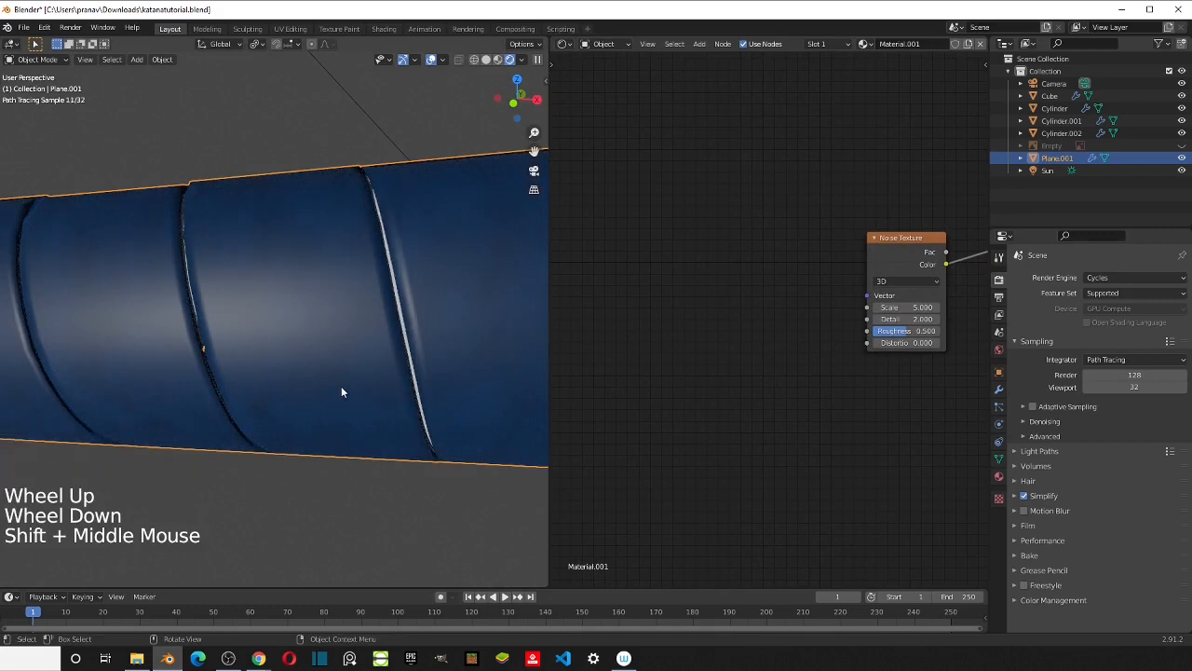
scroll(564, 322, down, 1)
Step: Add Texture Coordinate and Mapping nodes to the handle material's Noise Texture with Node Wrangler's texture setup
middle_drag(838, 270, 826, 234)
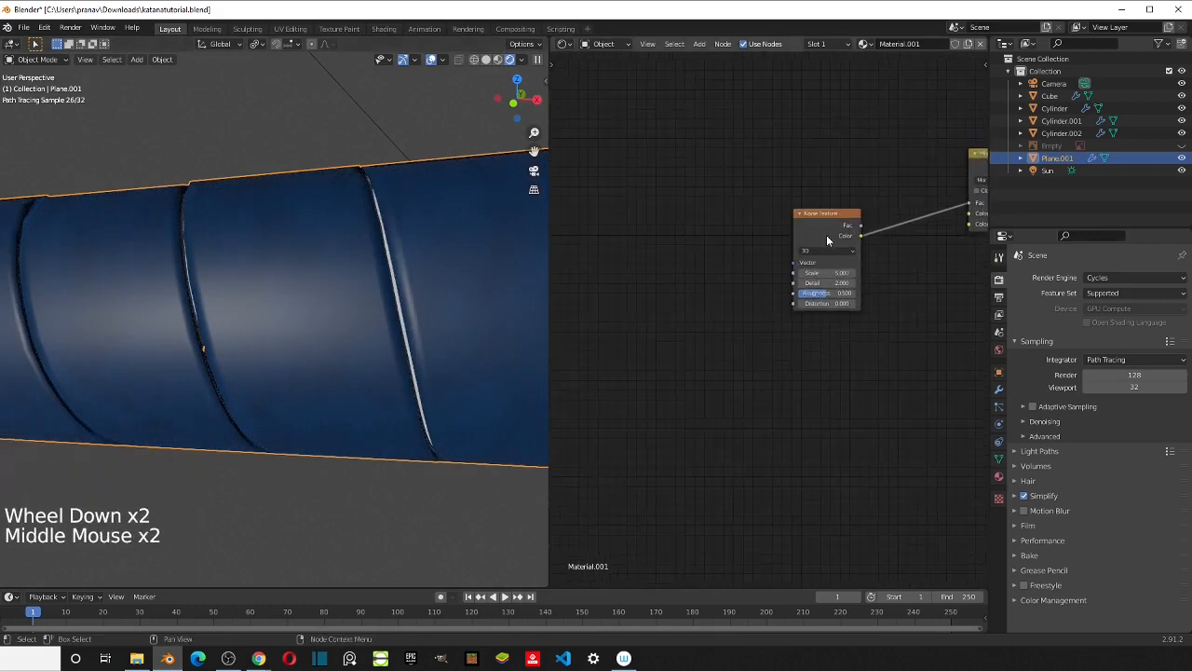
click(826, 237)
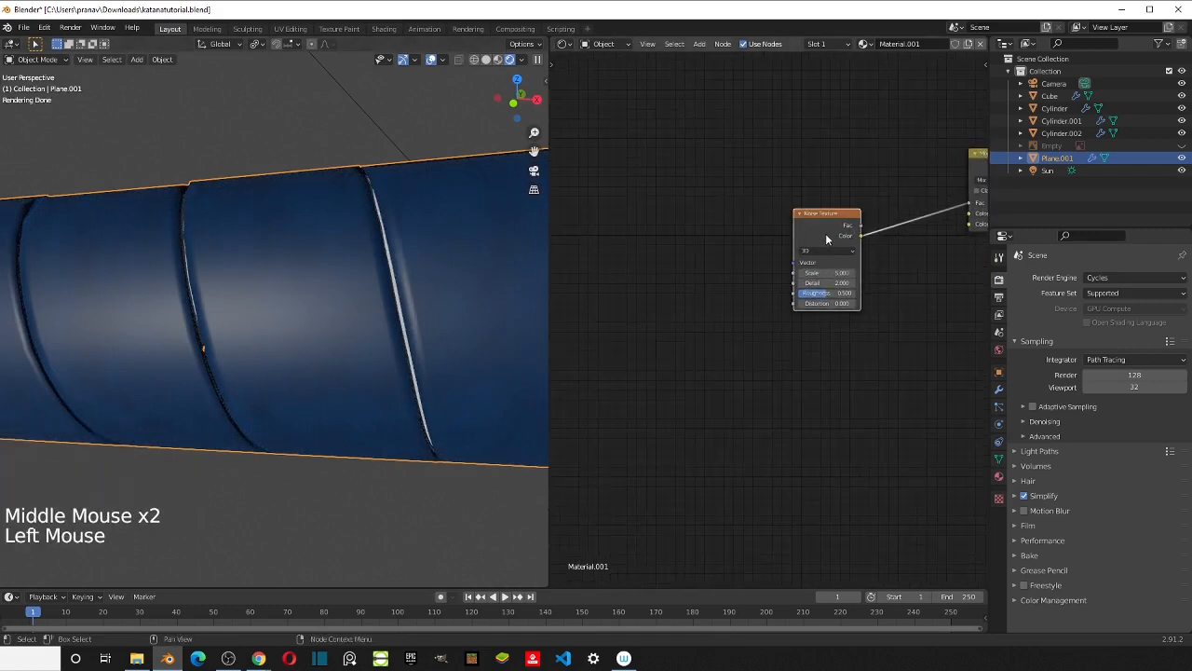
key(ctrl+t)
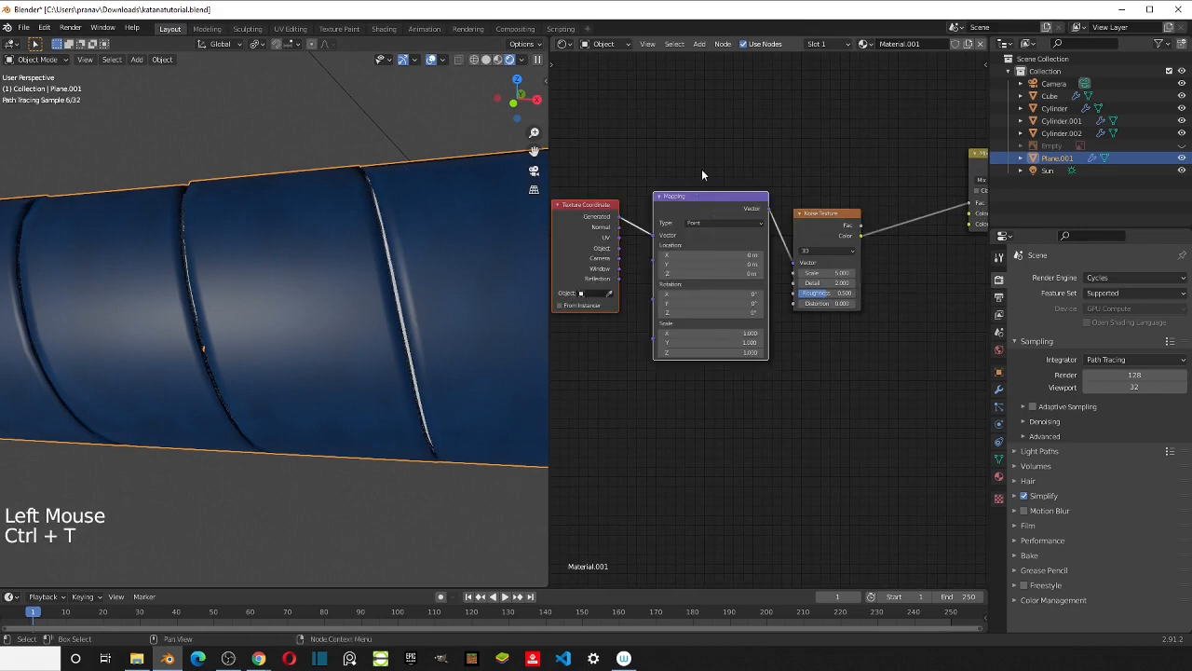
click(726, 199)
click(734, 157)
Step: Set the noise Mapping node's scale to X 0.2, Y 0 and Z 4
scroll(734, 156, up, 2)
middle_drag(734, 156, 787, 119)
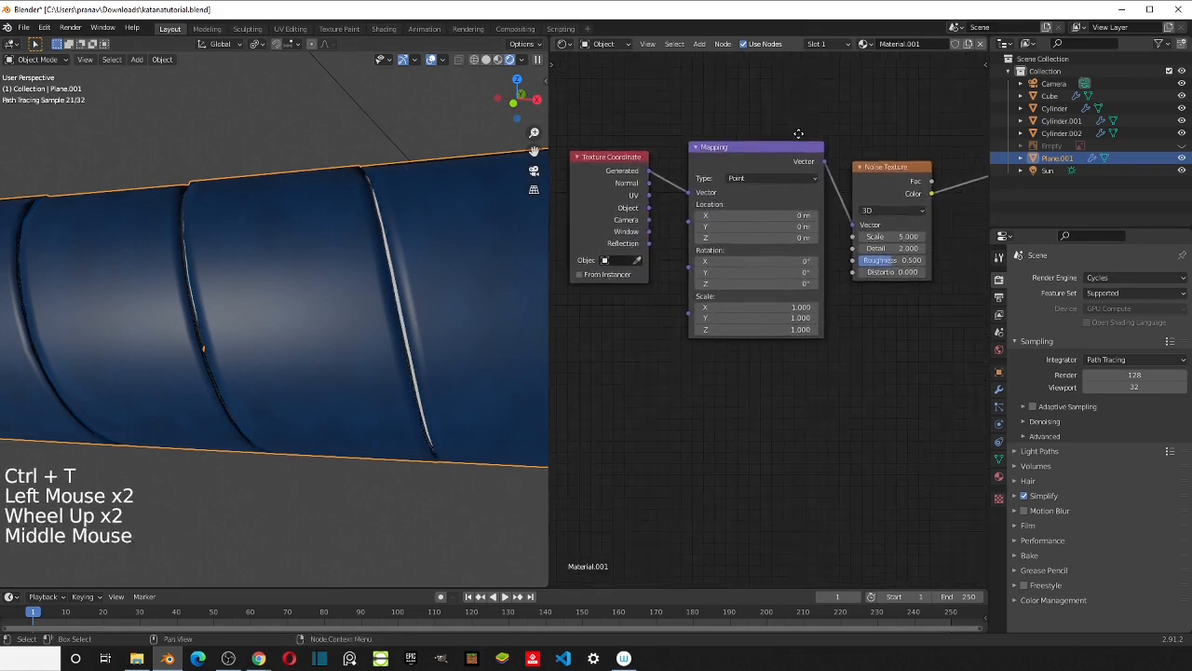
scroll(813, 330, up, 2)
scroll(813, 331, up, 1)
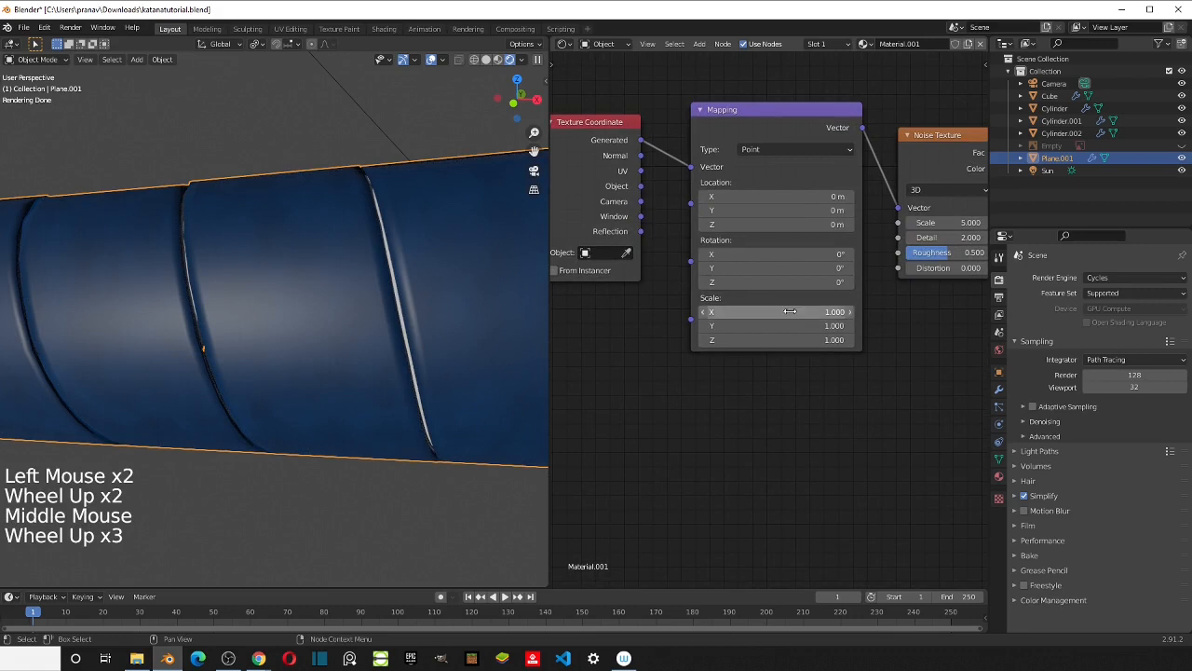
click(789, 311)
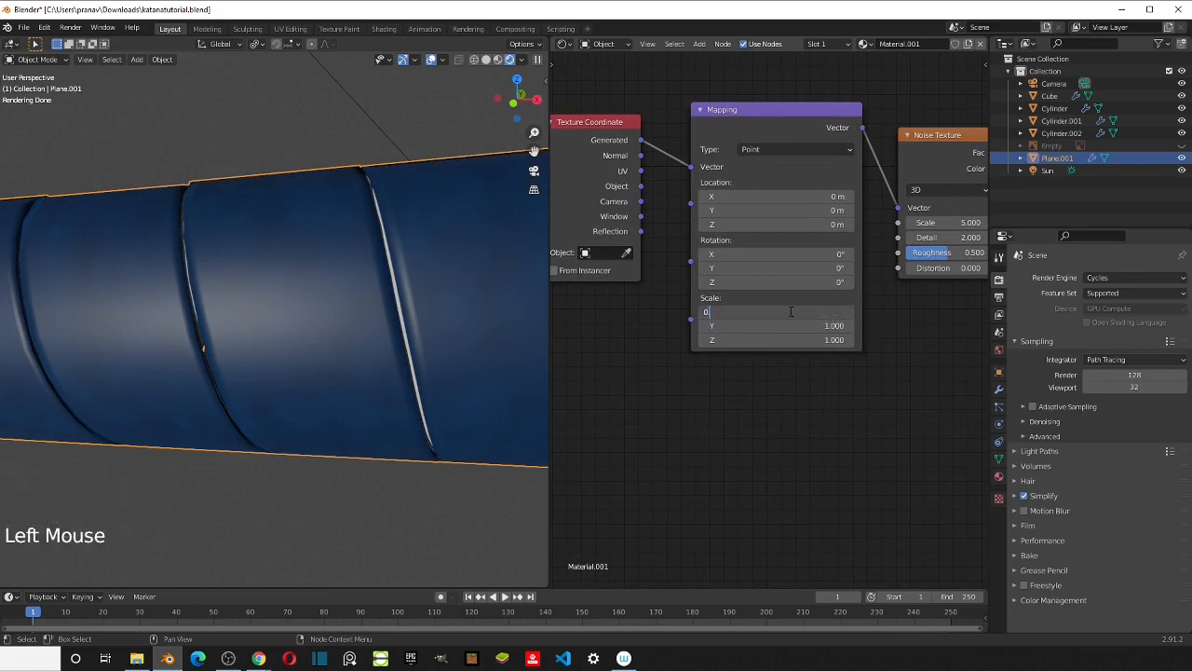
text(0.2)
key(Return)
click(756, 326)
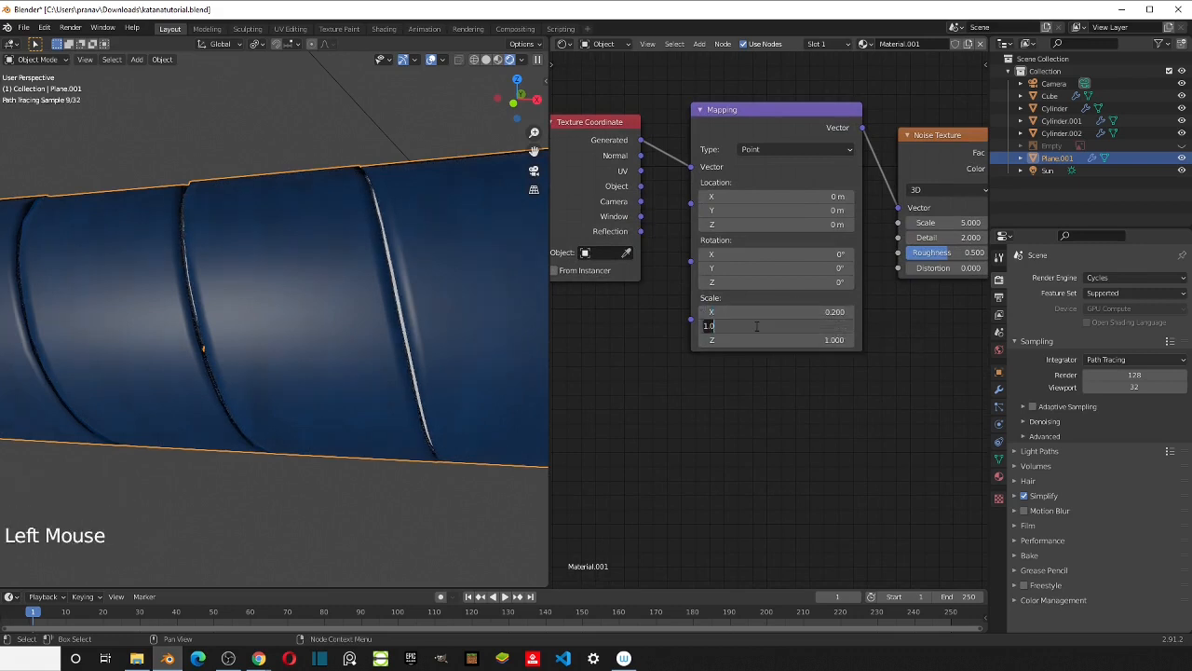
text(0)
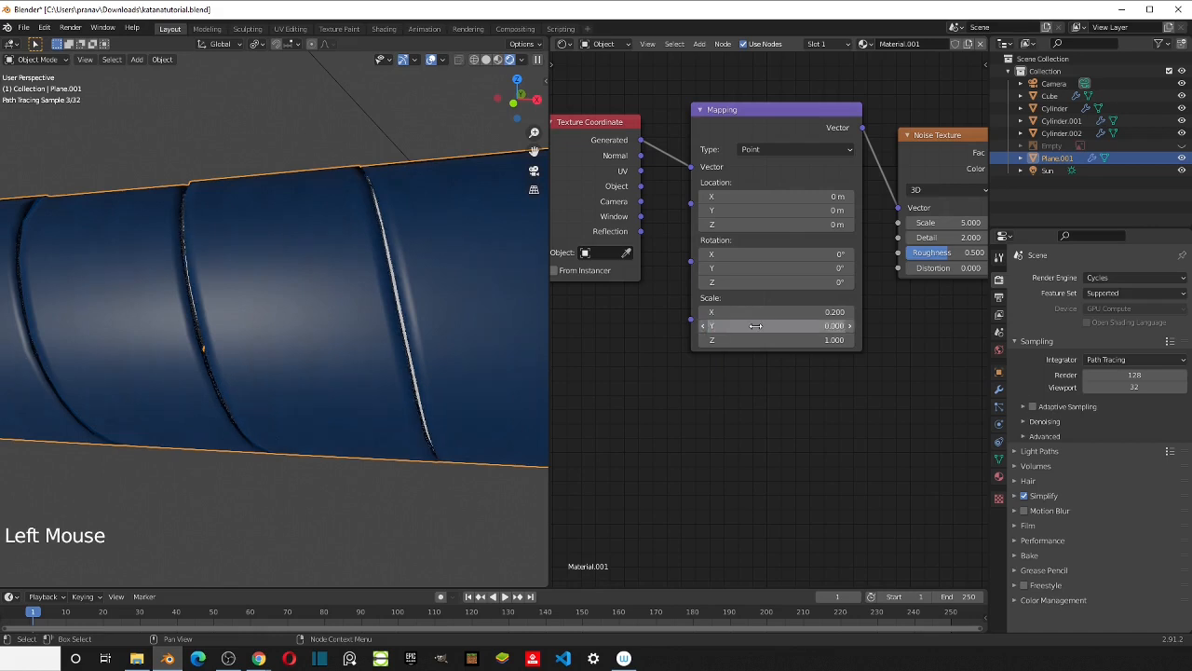
click(743, 339)
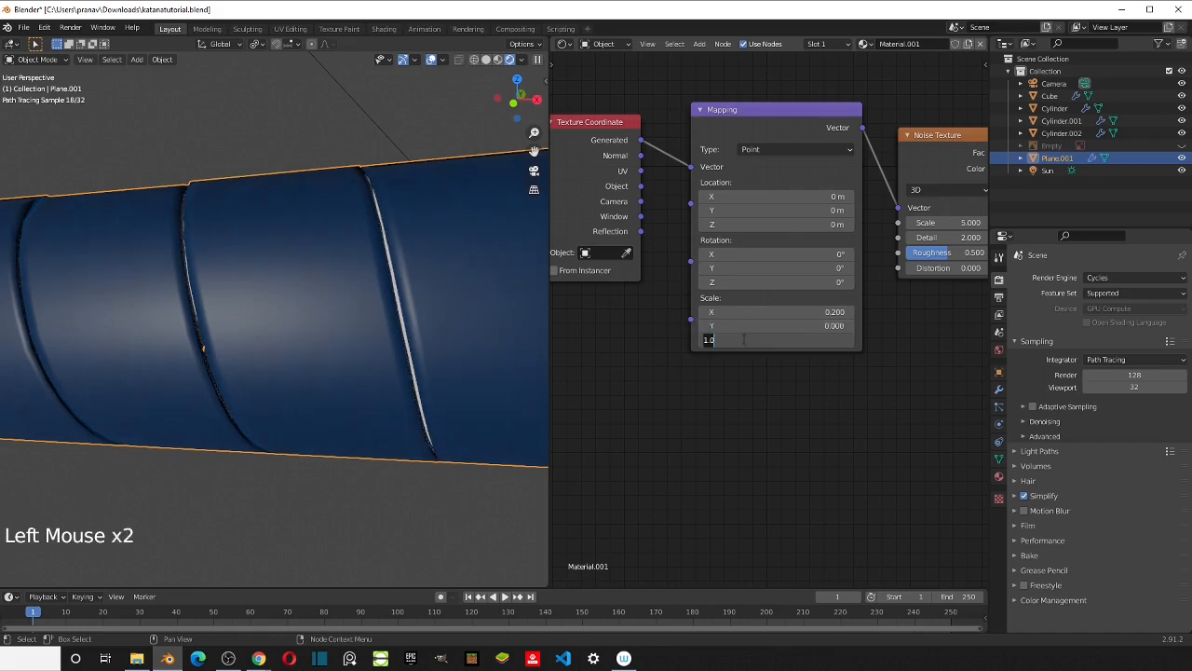
text(4)
key(Return)
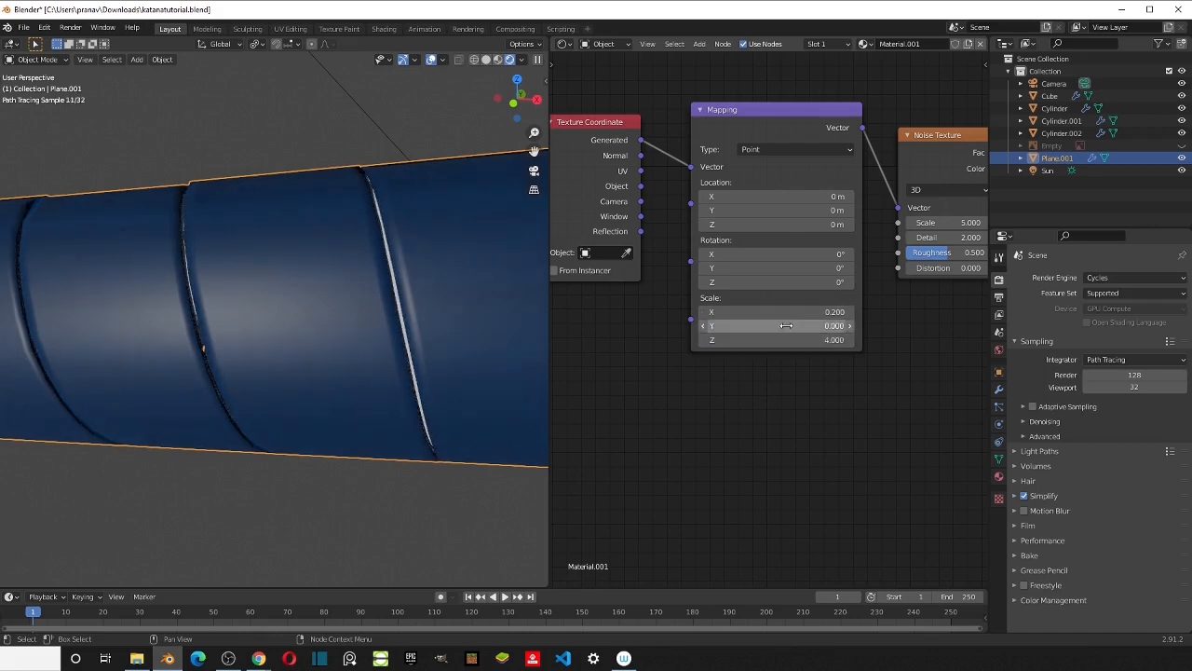
Step: Set the noise Mapping node's Y scale to 1 and check the colouring along the handle wrap
click(786, 325)
text(1)
key(Return)
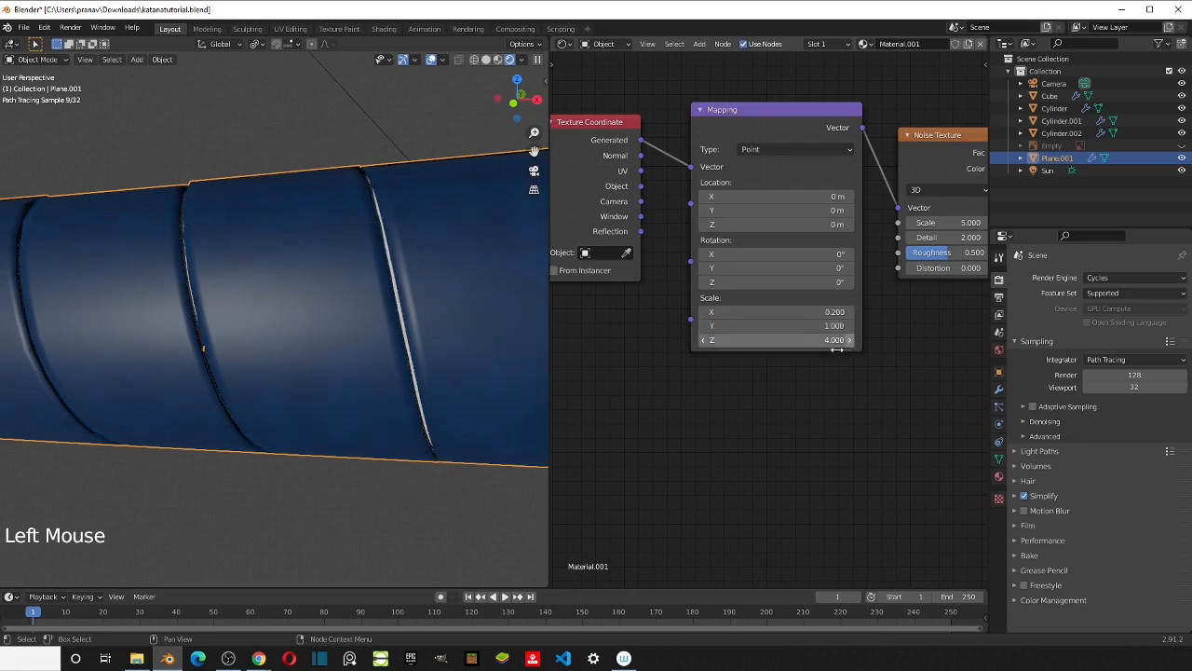
scroll(791, 354, down, 1)
scroll(364, 331, down, 1)
middle_drag(352, 332, 401, 391)
scroll(402, 391, down, 3)
scroll(402, 391, up, 2)
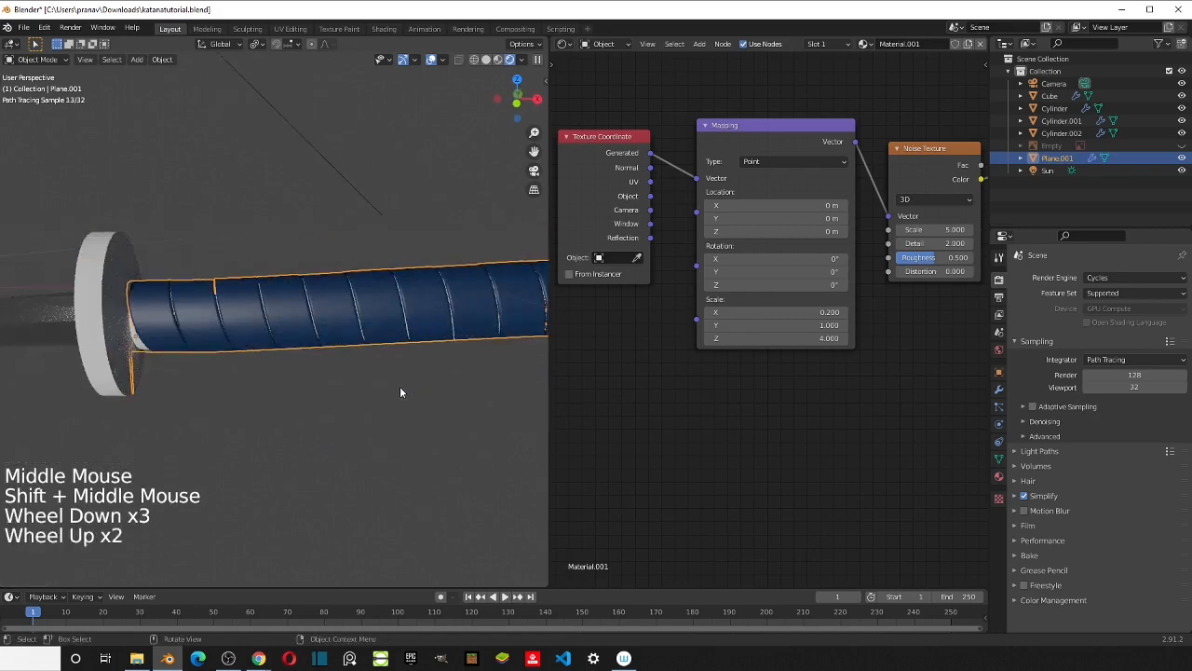
scroll(400, 392, up, 1)
shift+middle_drag(401, 392, 441, 382)
Step: Move the Texture Coordinate, Mapping, Noise Texture and Mix nodes up together to free space beside the Principled BSDF
scroll(761, 414, down, 8)
middle_drag(761, 413, 691, 394)
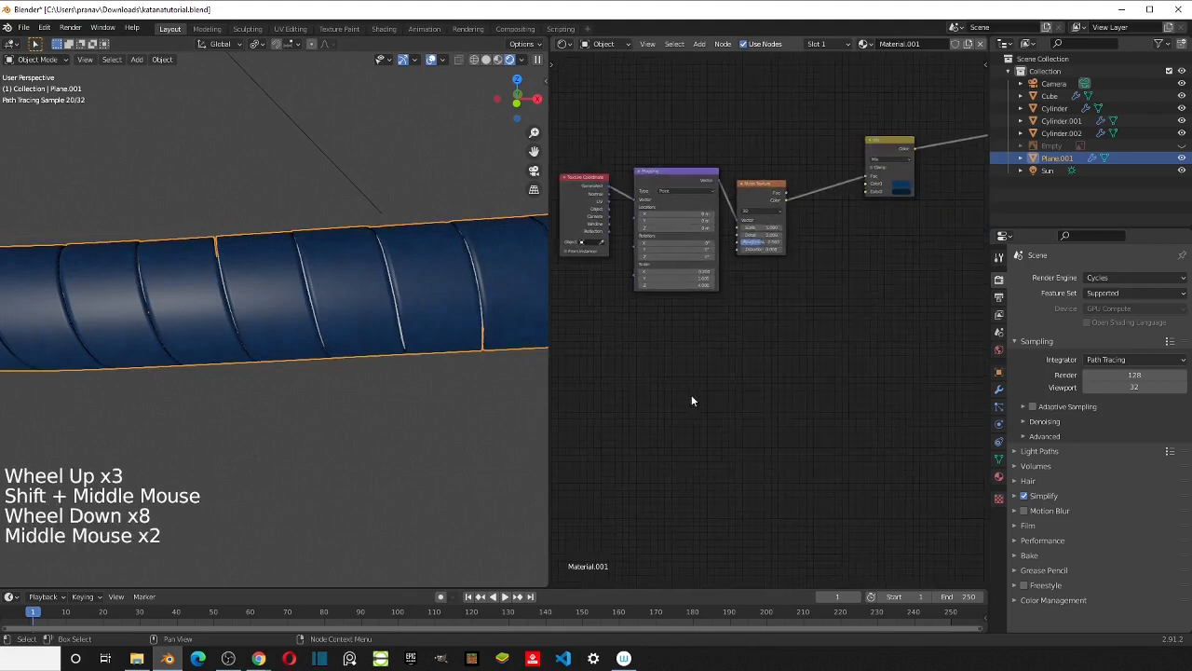
scroll(769, 402, down, 3)
middle_drag(769, 402, 691, 397)
scroll(697, 401, up, 2)
scroll(705, 405, down, 2)
scroll(705, 404, down, 2)
middle_drag(750, 223, 761, 223)
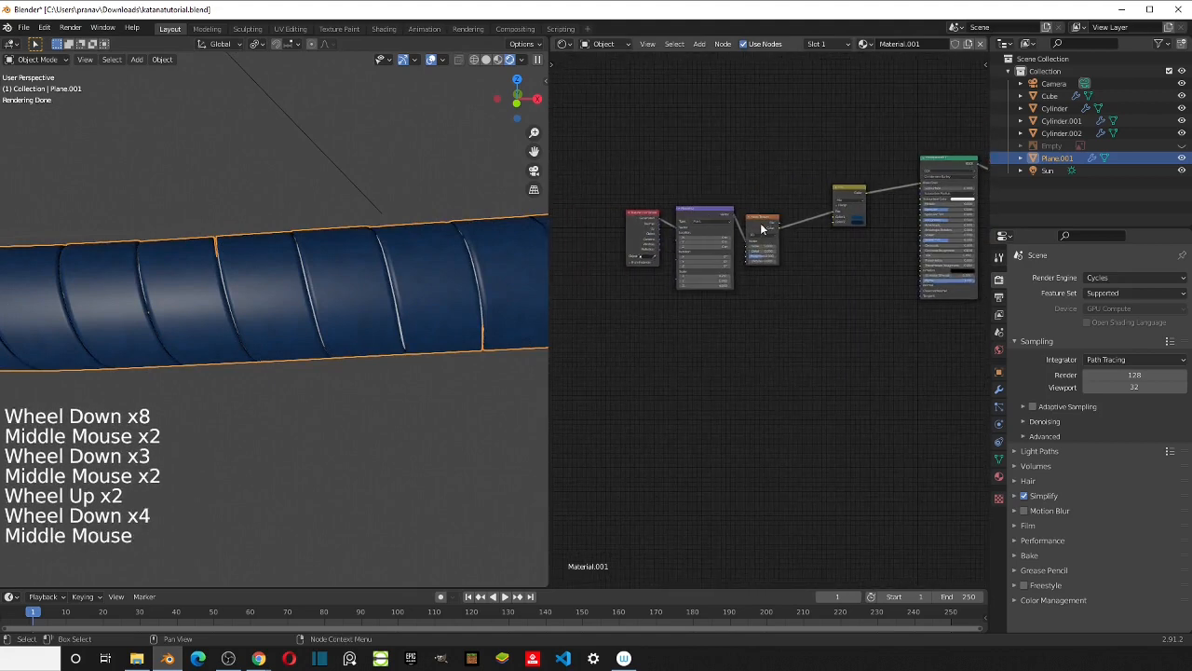
click(732, 192)
drag(839, 198, 792, 147)
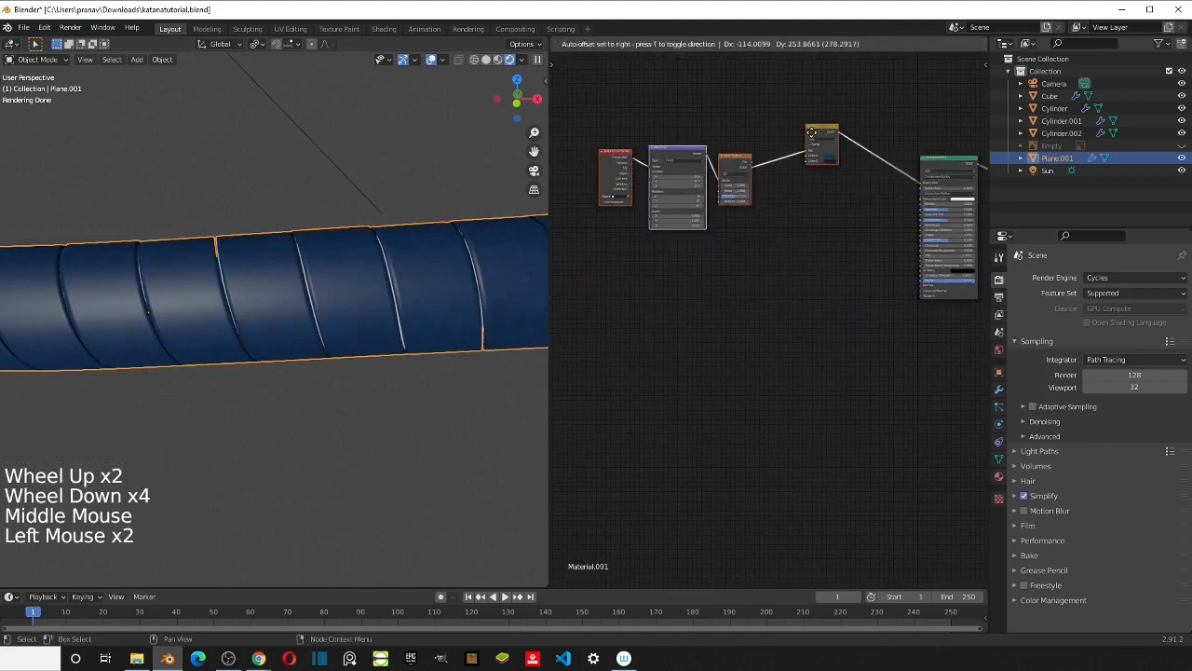
scroll(855, 280, up, 2)
click(855, 279)
Step: Add a Normal Map node in the empty space below the Mix node
scroll(853, 280, up, 3)
scroll(342, 281, down, 3)
scroll(343, 281, up, 2)
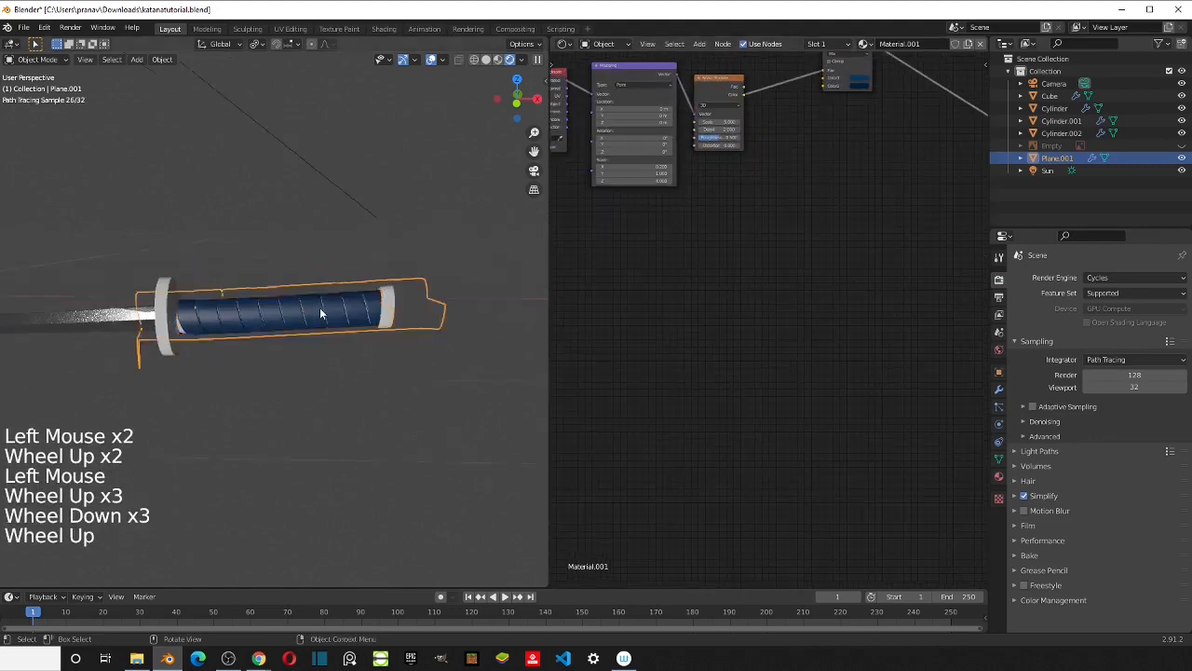
shift+middle_drag(655, 308, 554, 333)
scroll(864, 304, up, 2)
click(735, 302)
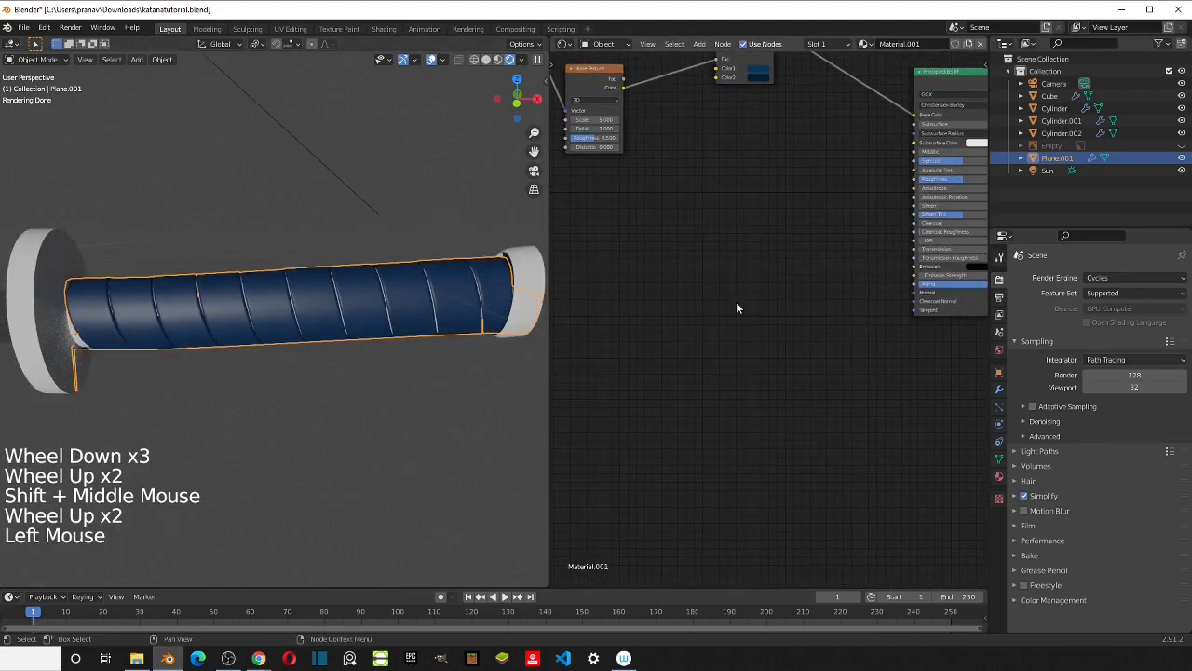
key(shift+a)
text(normal)
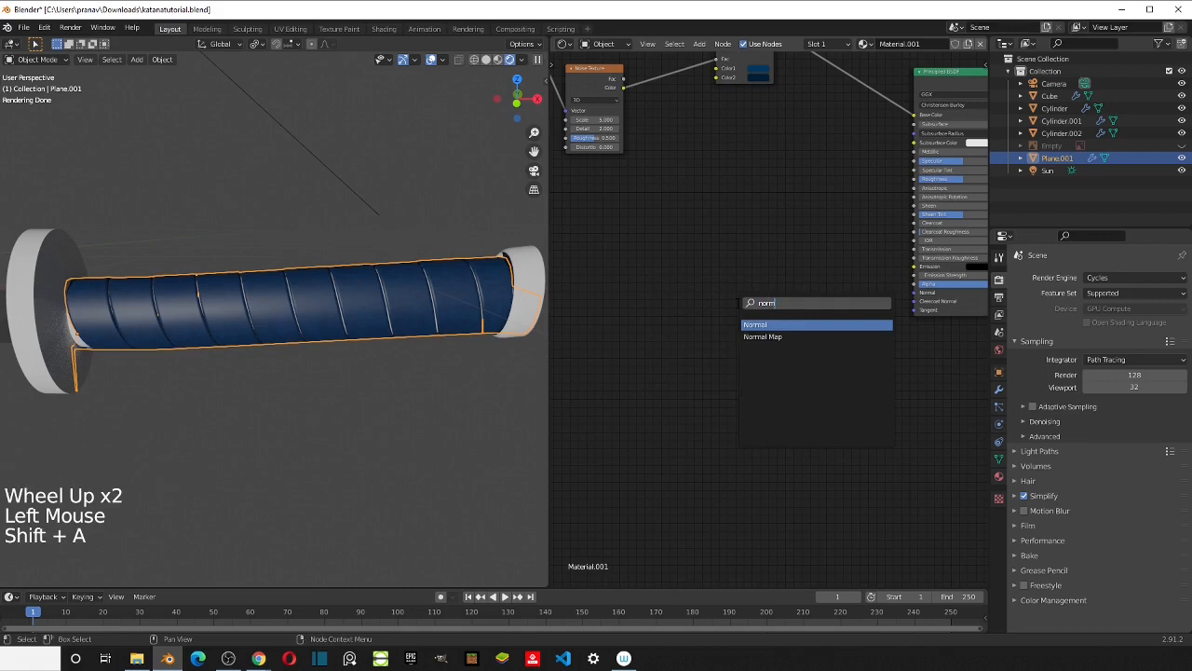
key(Down)
key(Return)
click(736, 304)
Step: Add an Image Texture node before the Normal Map node
scroll(667, 300, up, 1)
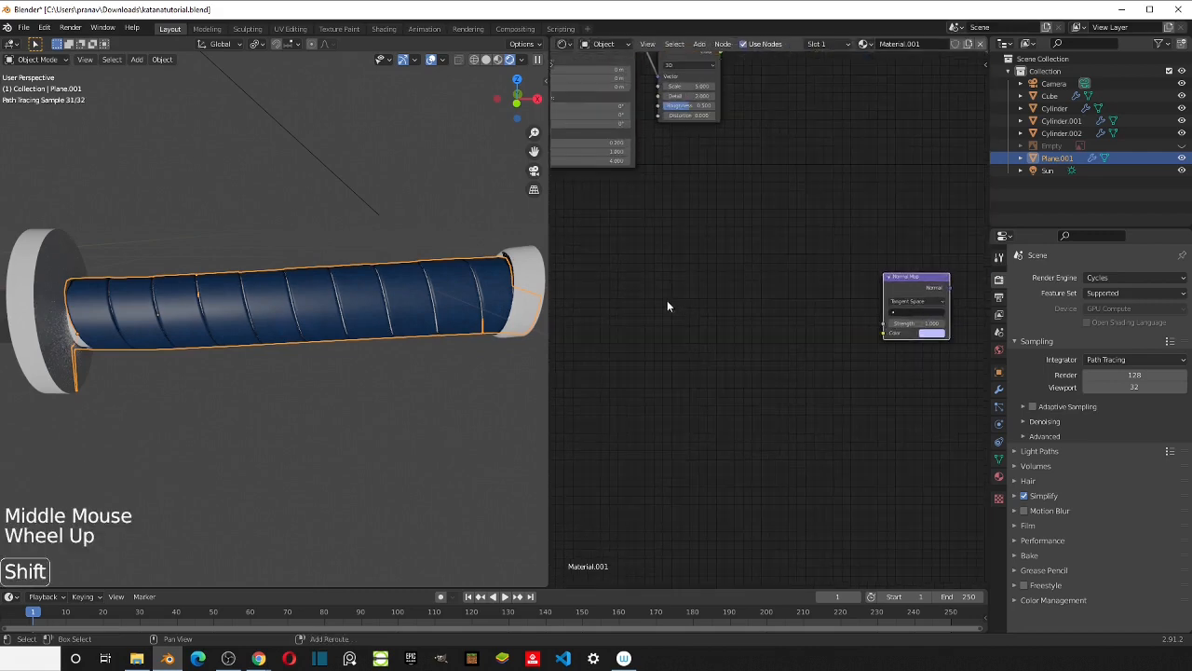
key(shift+a)
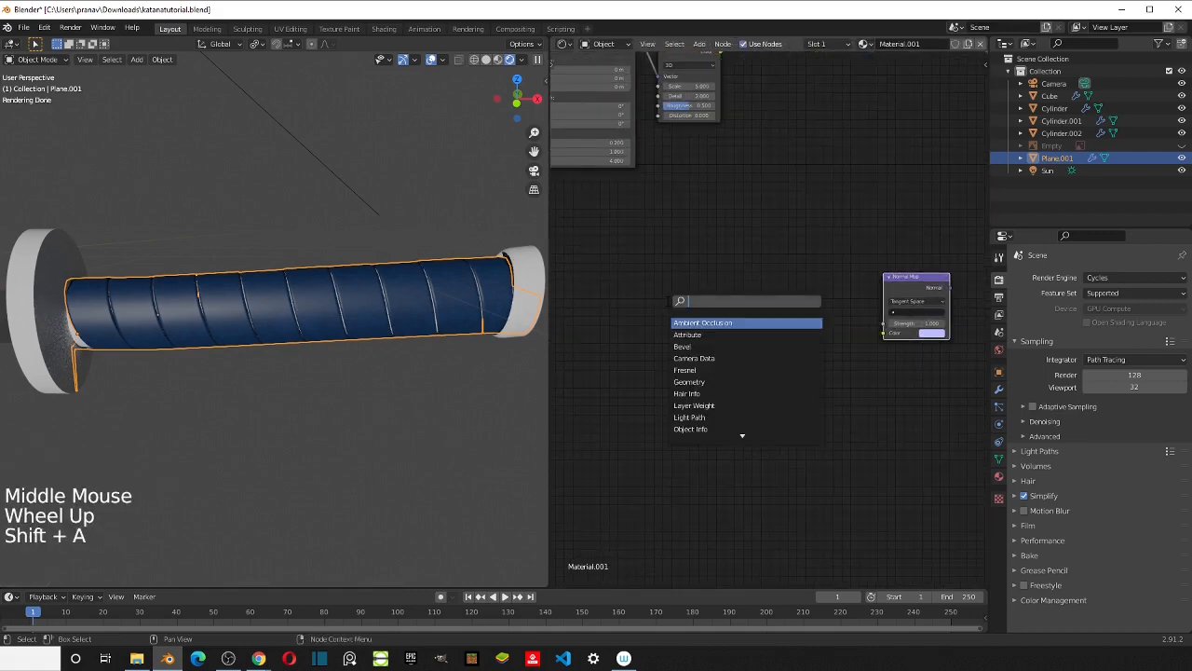
text(image)
key(Down)
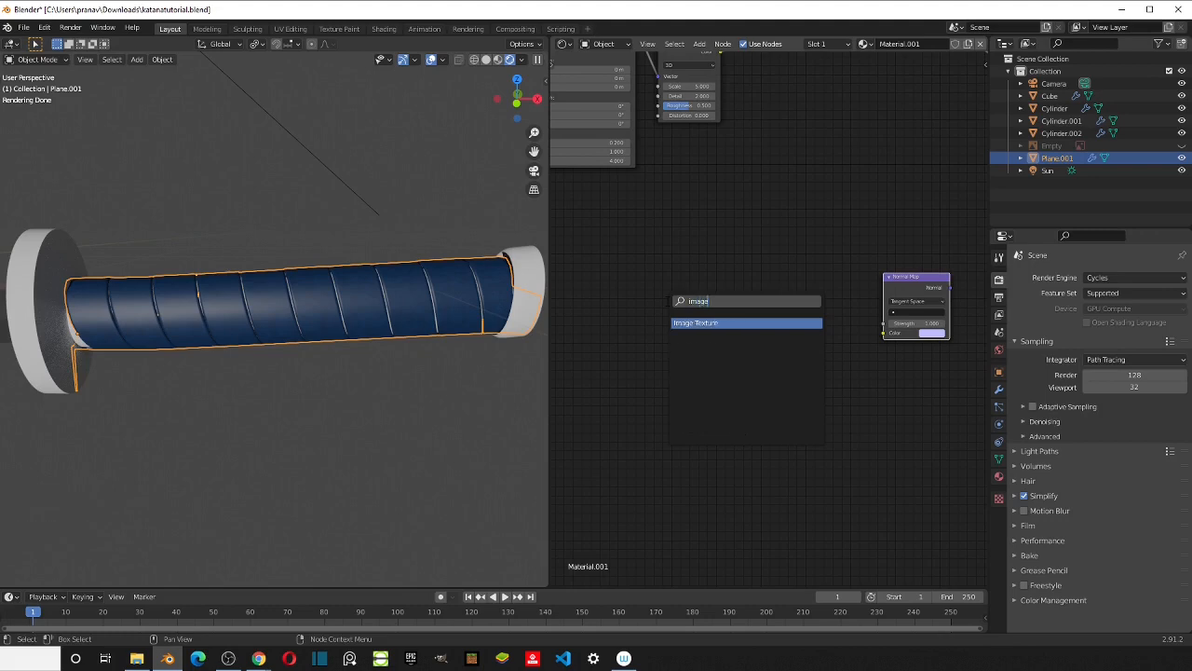
key(Return)
click(733, 319)
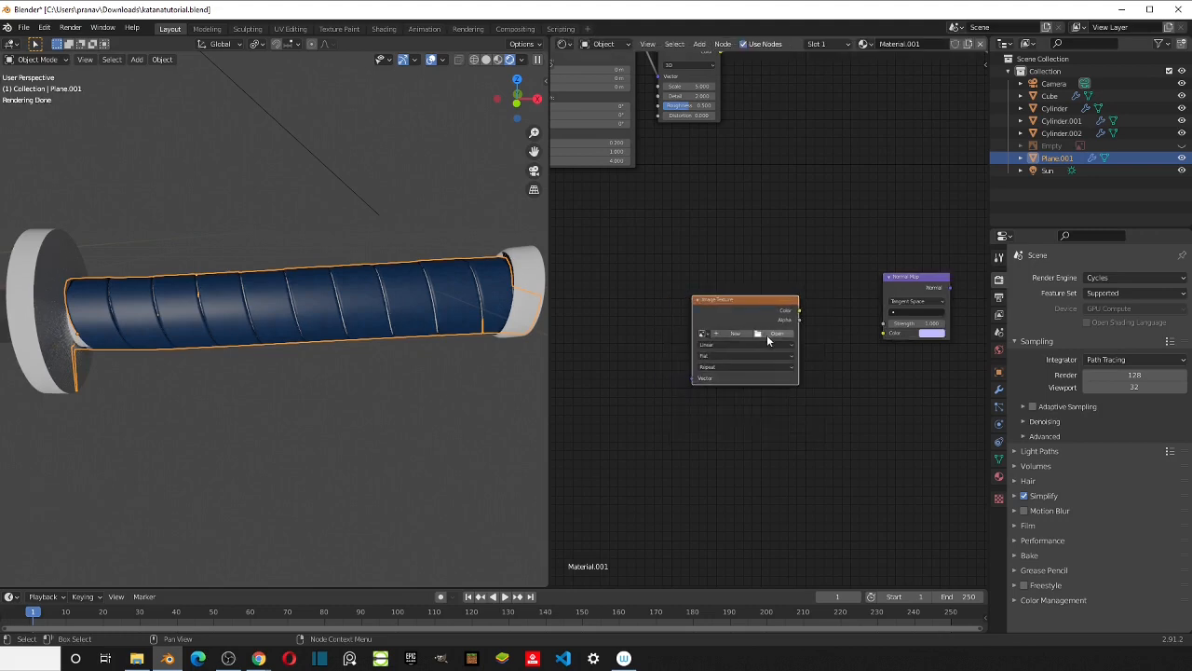
Step: Load leather_red_02_nor_4k.jpg from the Downloads folder into the Image Texture node
click(773, 333)
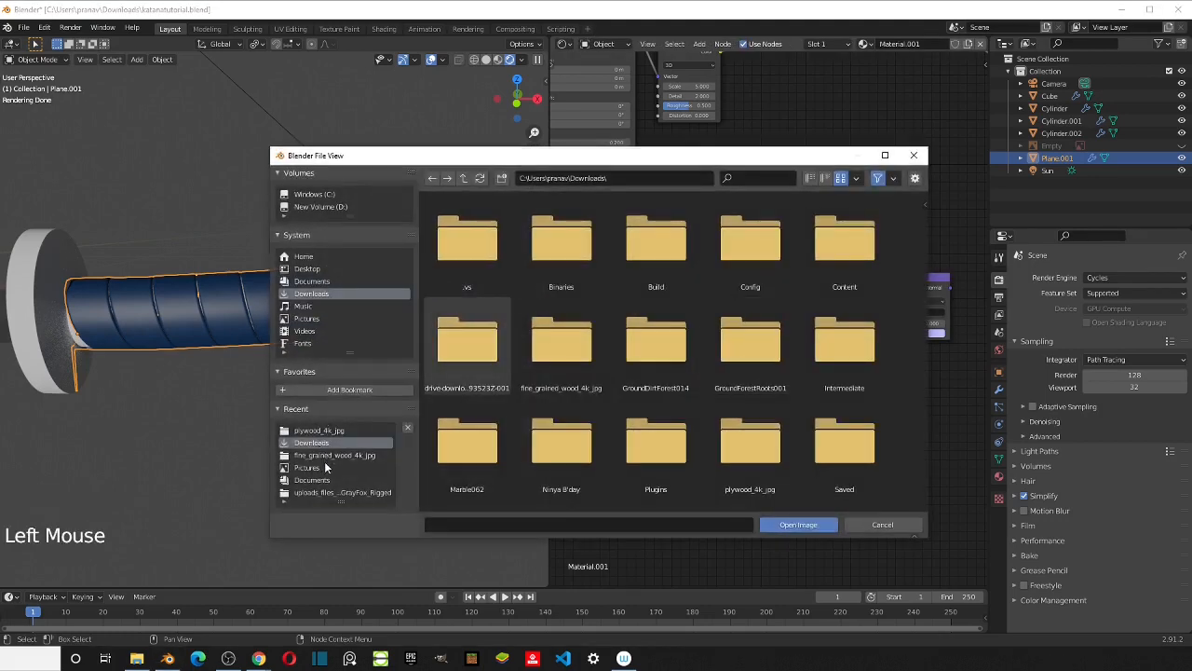
scroll(696, 419, down, 10)
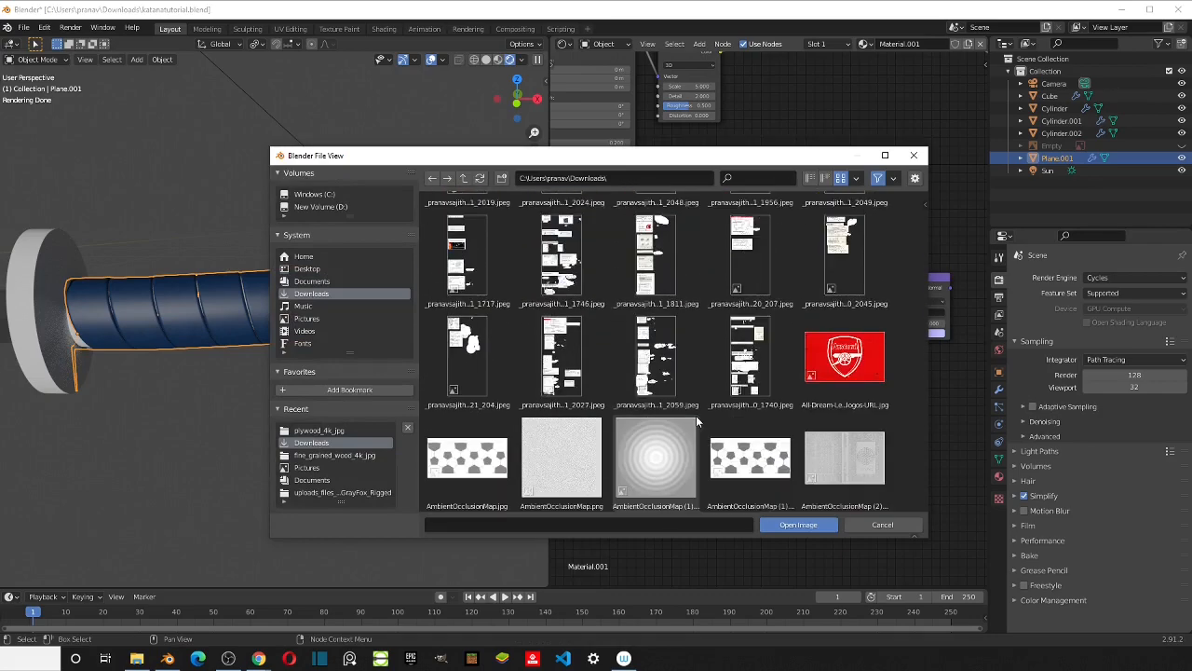
scroll(695, 421, down, 12)
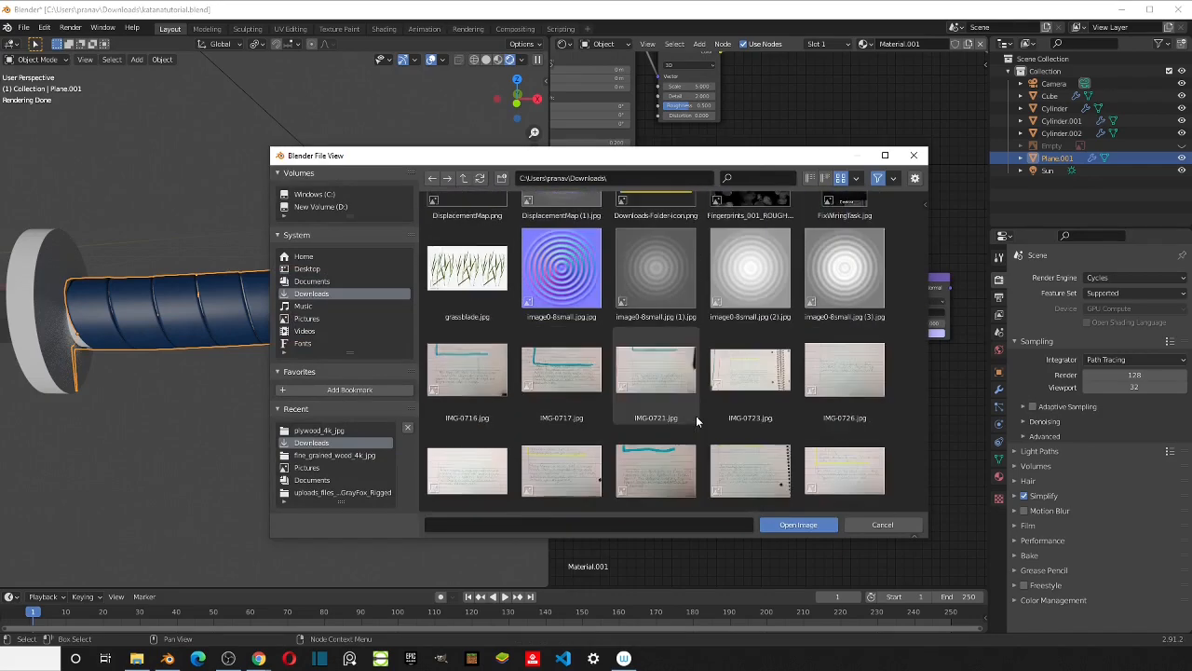
scroll(695, 416, down, 8)
click(739, 310)
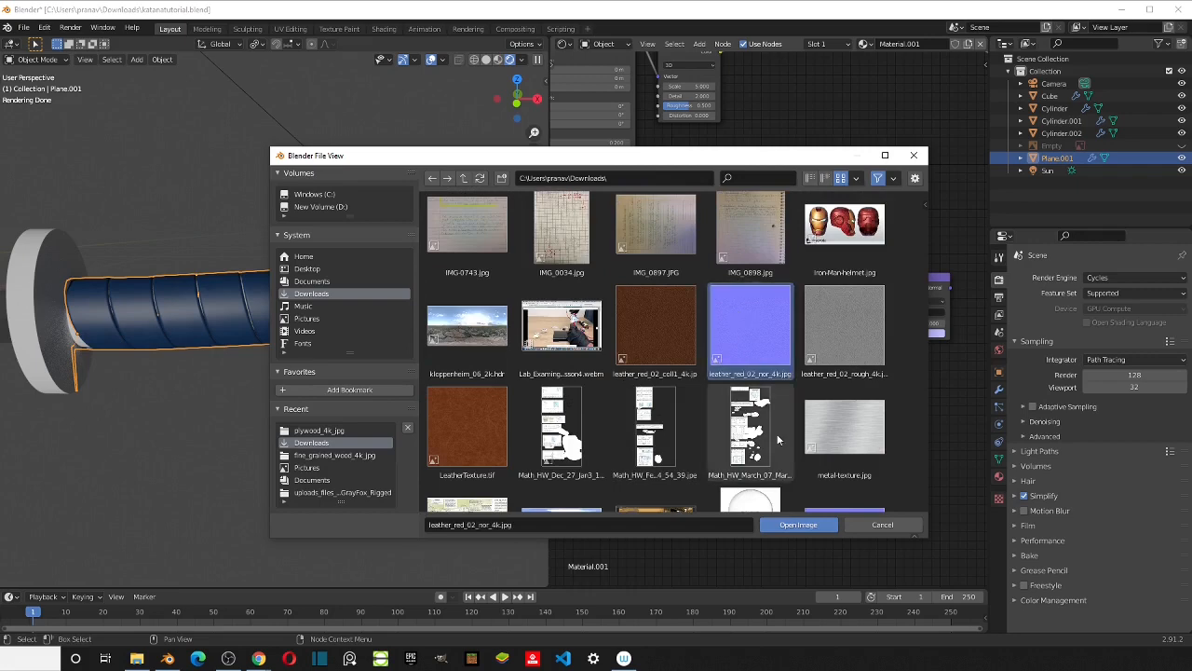
click(798, 524)
Step: Connect the leather image's Color output to the Normal Map node's Color input
middle_drag(802, 516, 764, 419)
scroll(732, 407, up, 1)
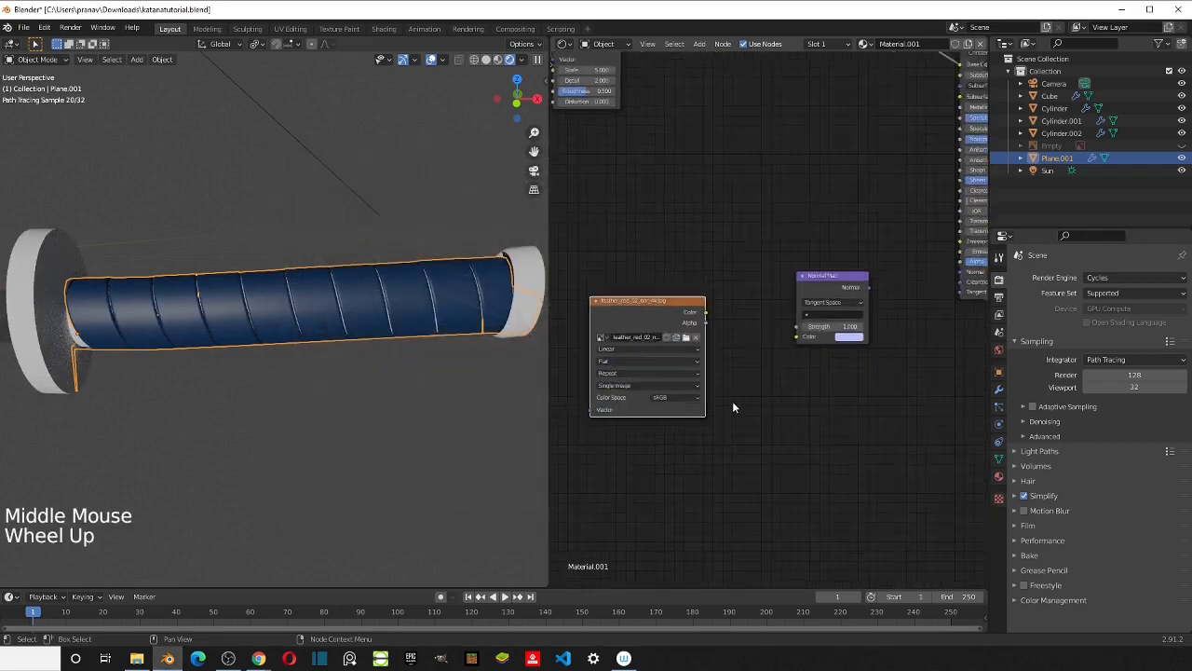
scroll(733, 407, up, 4)
drag(683, 311, 804, 339)
Step: Add Texture Coordinate and Mapping nodes to the leather image texture with Node Wrangler's texture setup
middle_drag(695, 374, 790, 351)
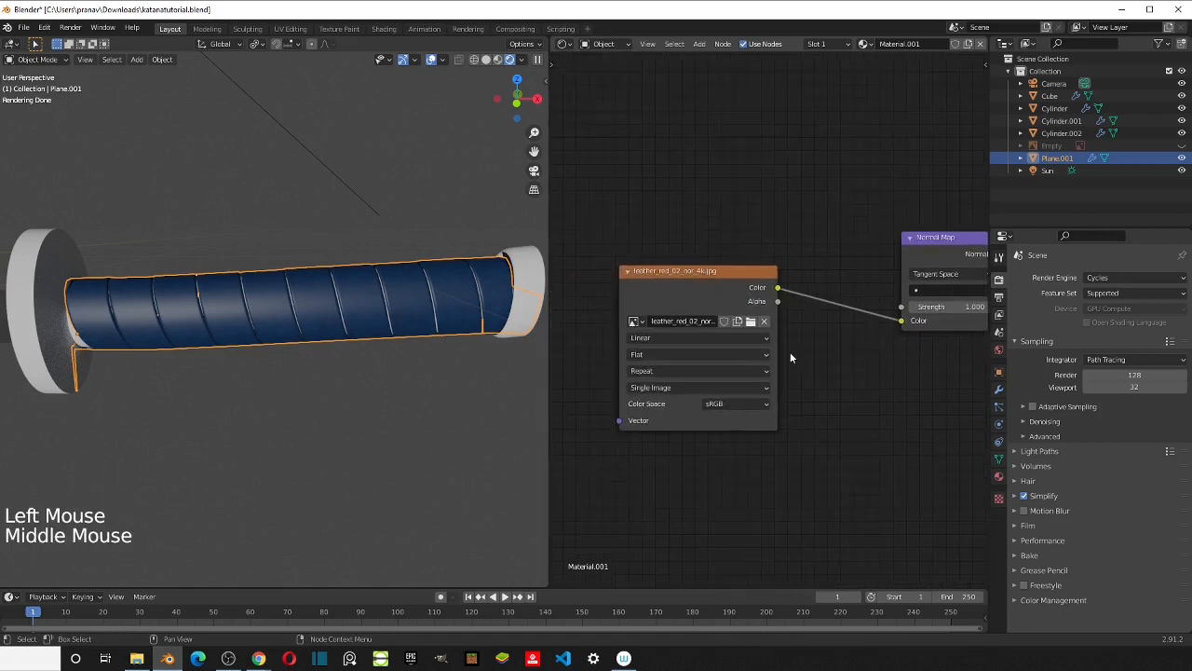
click(711, 286)
key(ctrl+t)
scroll(721, 301, down, 9)
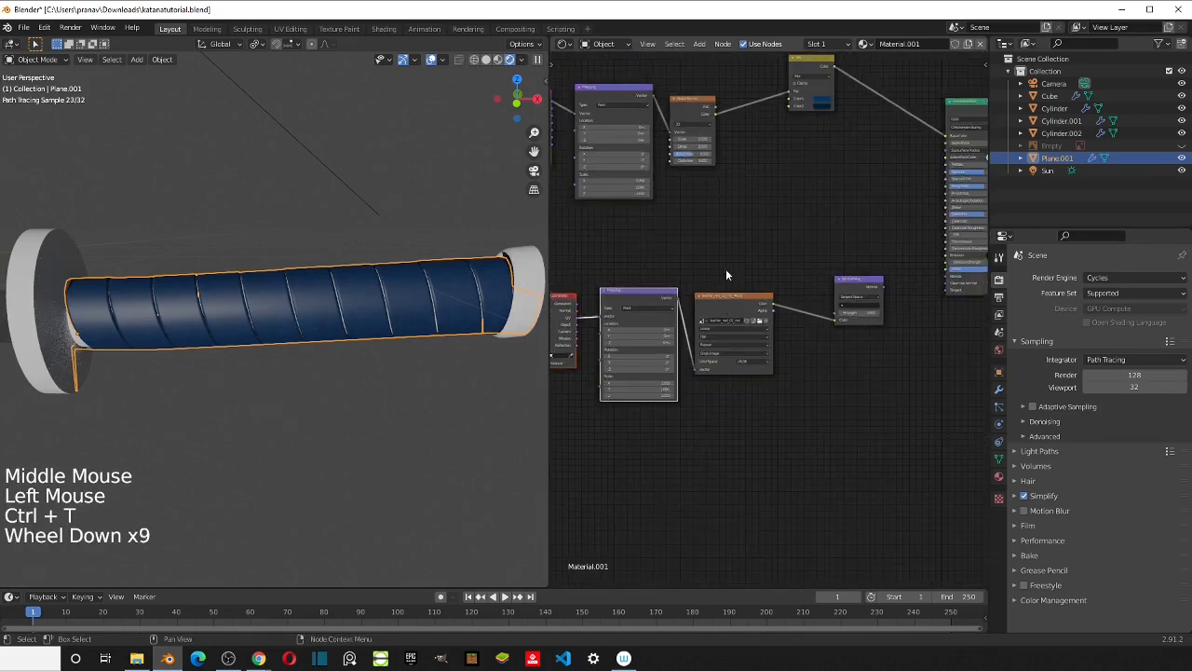
click(726, 268)
Step: Connect the Normal Map node's Normal output to the Principled BSDF's Normal input
middle_drag(702, 270, 765, 277)
scroll(797, 267, up, 3)
middle_drag(980, 257, 825, 286)
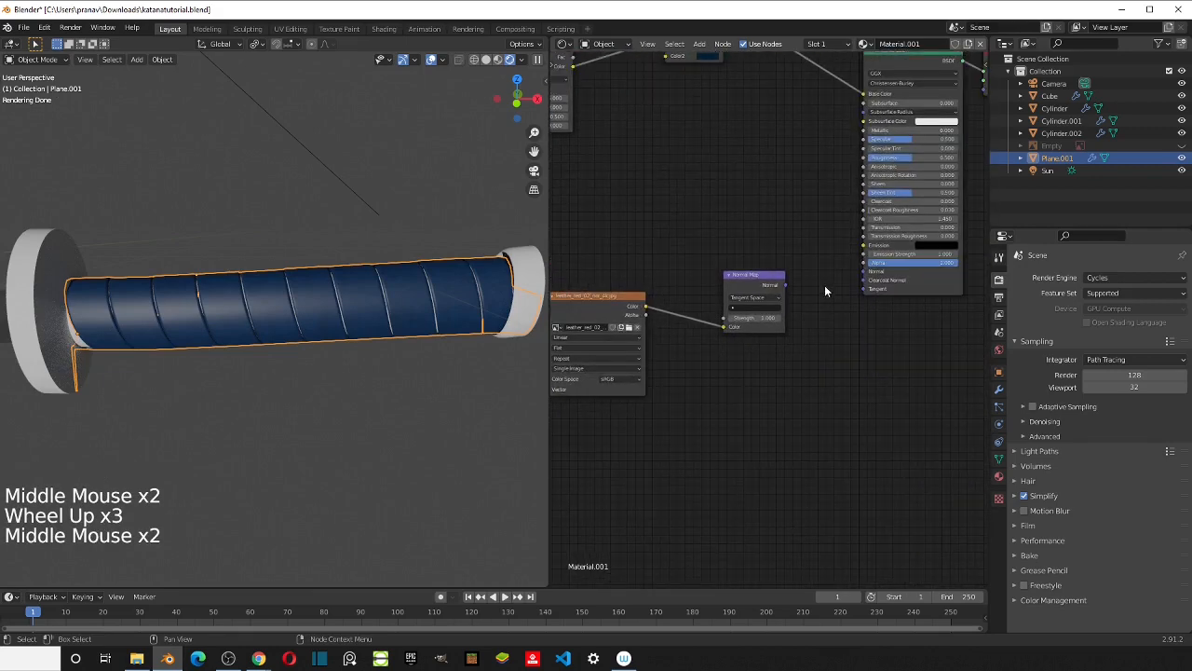
drag(786, 286, 812, 319)
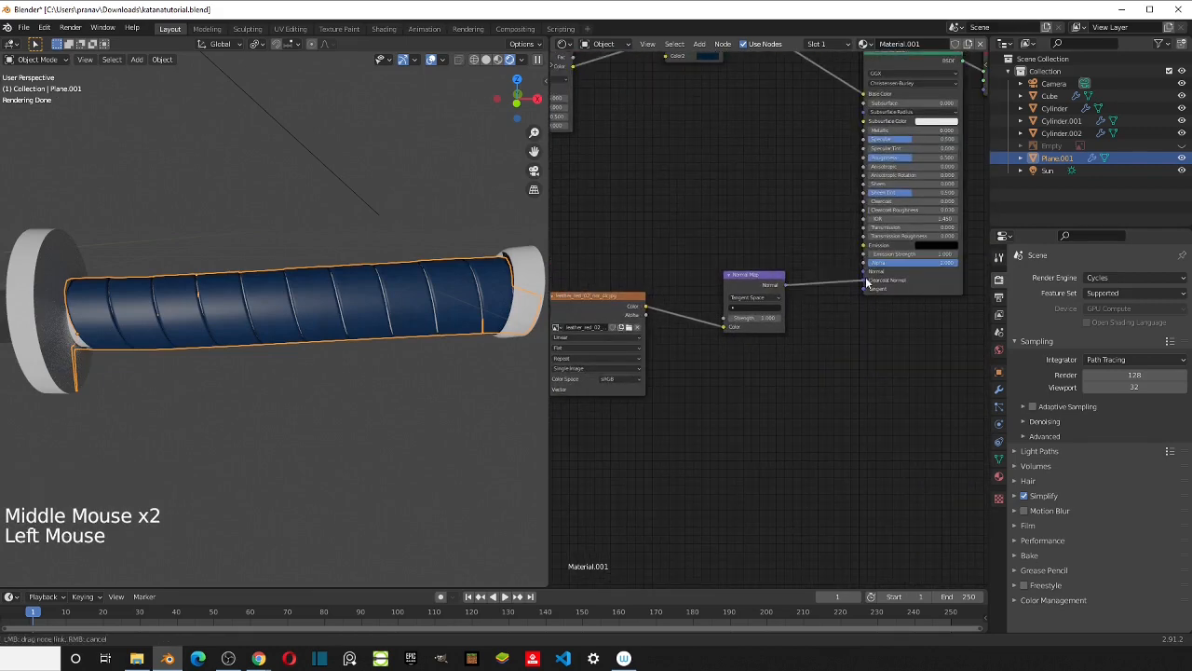
drag(860, 268, 863, 271)
Step: Set the leather Mapping node's Y scale to 21 after checking the leather grain on the handle wrap
scroll(283, 306, up, 2)
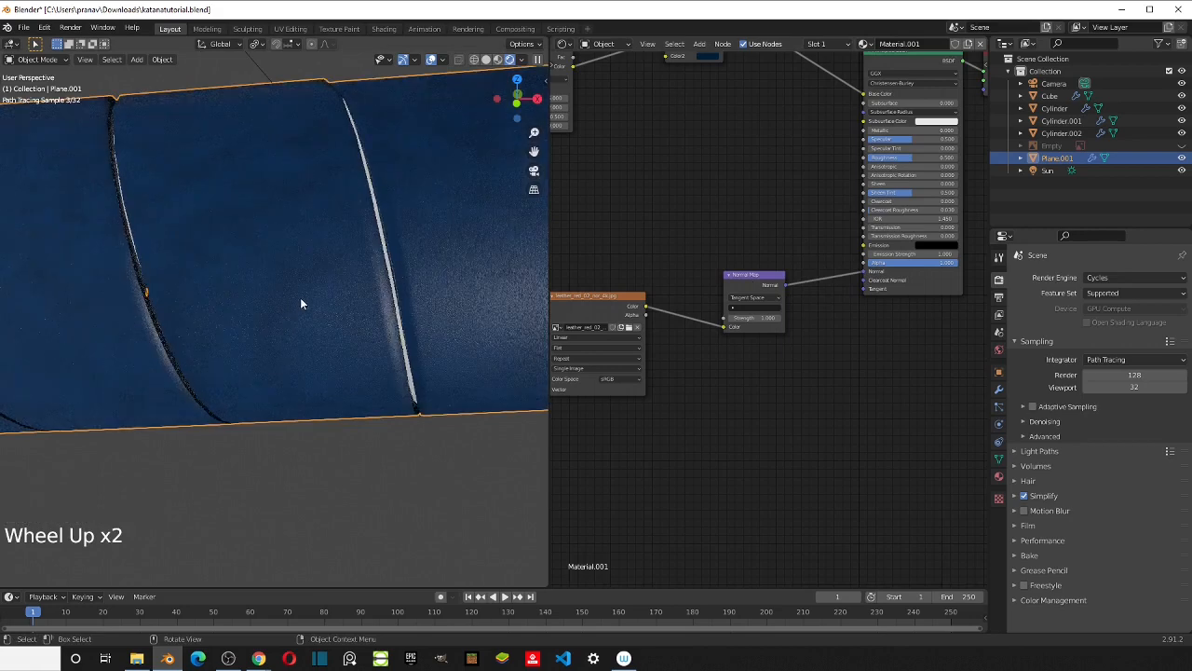
mouse_move(393, 336)
shift+middle_down()
mouse_move(401, 342)
mouse_move(398, 334)
shift+middle_up()
scroll(401, 343, up, 1)
scroll(401, 343, down, 1)
scroll(820, 344, down, 1)
middle_drag(727, 345, 884, 342)
scroll(791, 368, down, 1)
scroll(745, 382, up, 1)
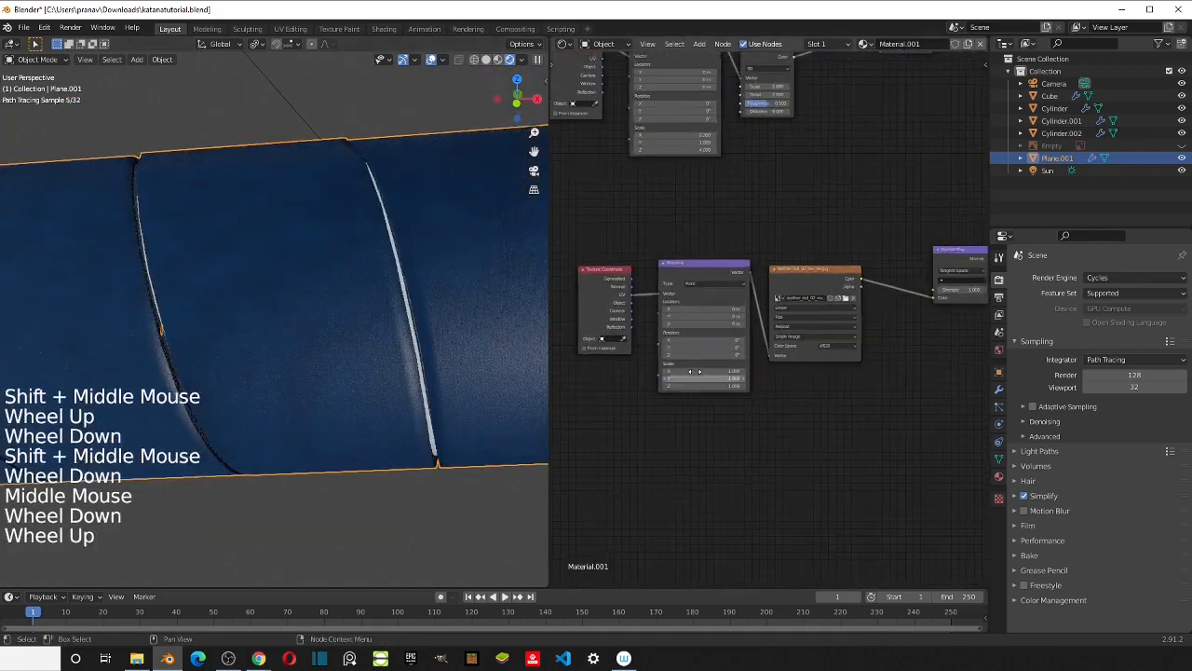
scroll(700, 393, up, 7)
scroll(701, 393, up, 1)
middle_drag(700, 393, 667, 367)
scroll(667, 367, up, 1)
scroll(667, 367, up, 3)
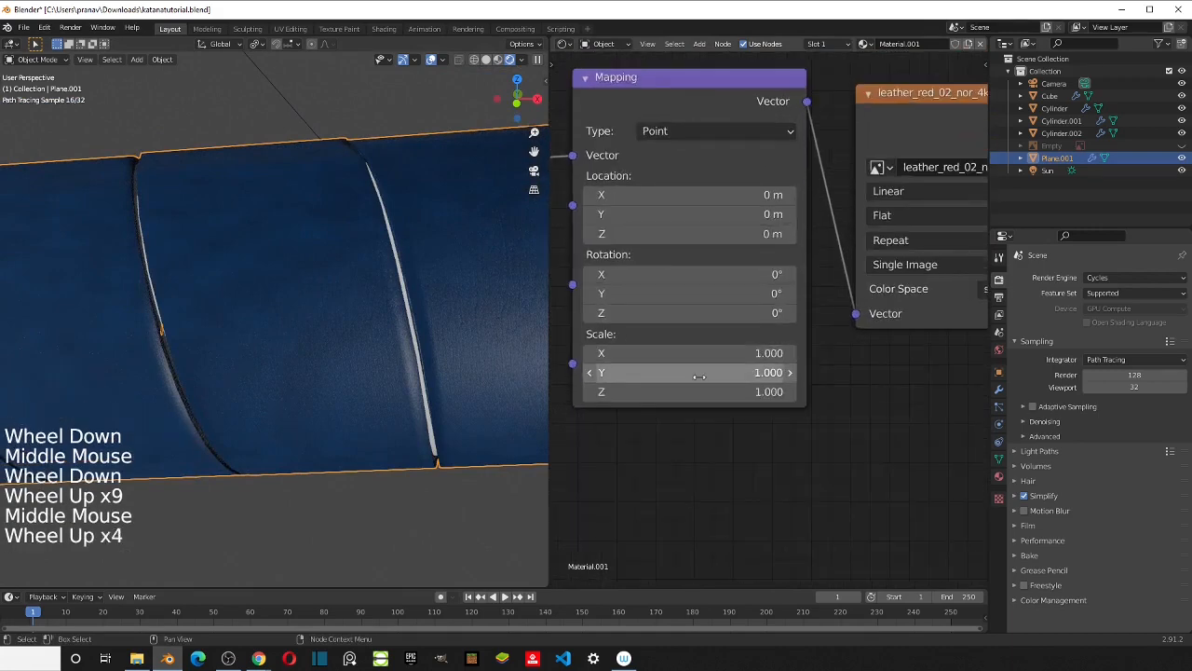
click(698, 375)
key(Return)
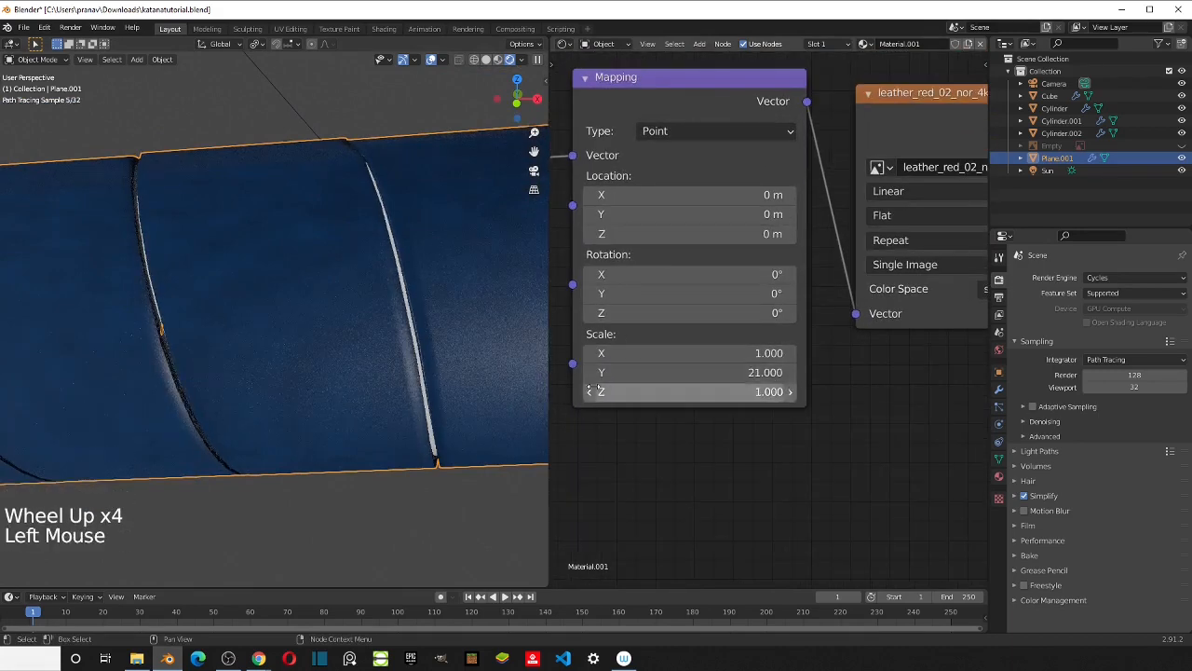
Step: Inspect the leather grain up close and set the leather Mapping node's X scale to 5.4
scroll(466, 359, up, 1)
scroll(469, 360, down, 1)
shift+middle_drag(471, 359, 389, 351)
scroll(359, 358, up, 2)
scroll(360, 358, down, 1)
scroll(398, 346, up, 1)
scroll(396, 345, down, 1)
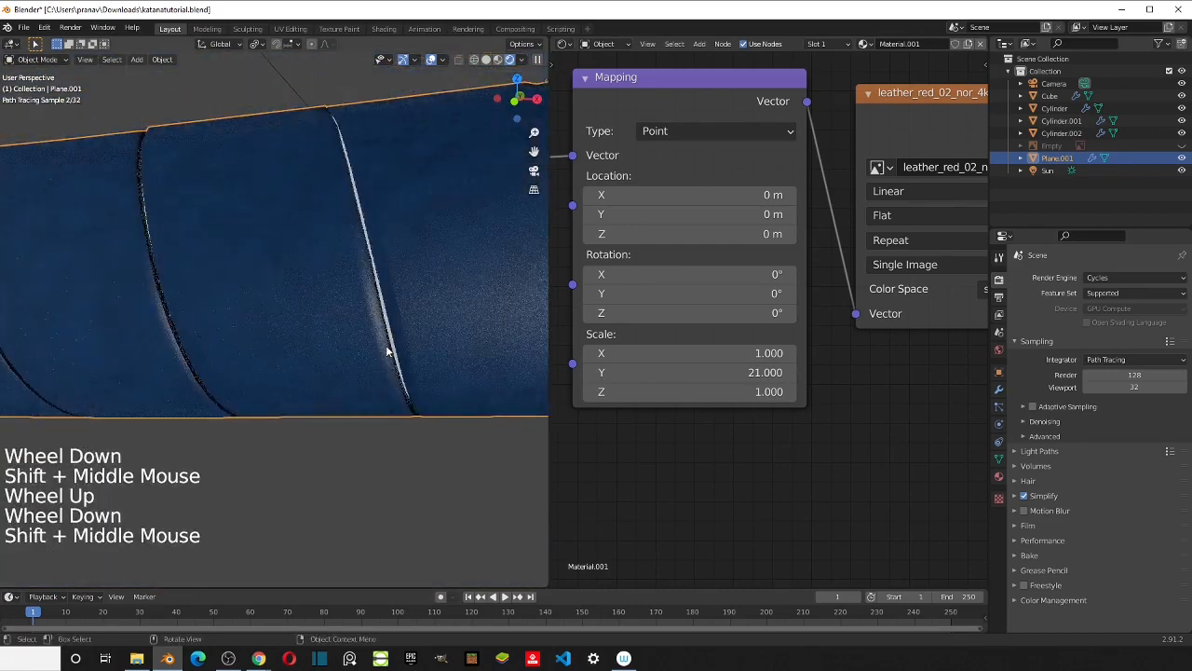
click(708, 353)
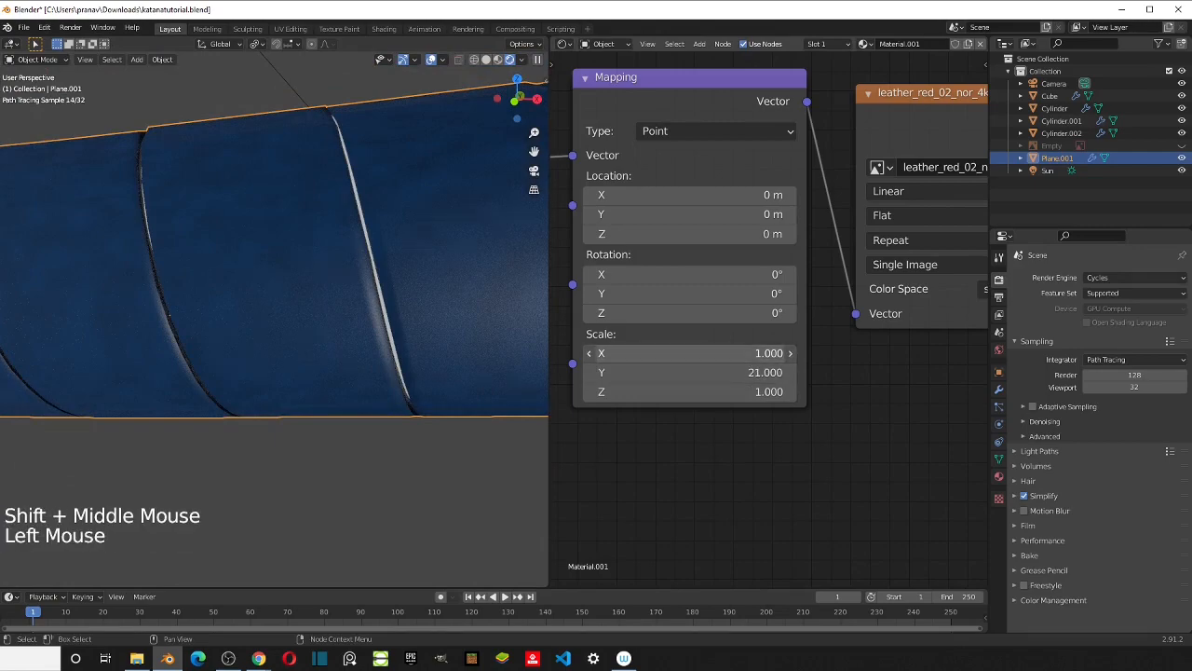
drag(708, 353, 792, 353)
shift+middle_drag(445, 361, 277, 338)
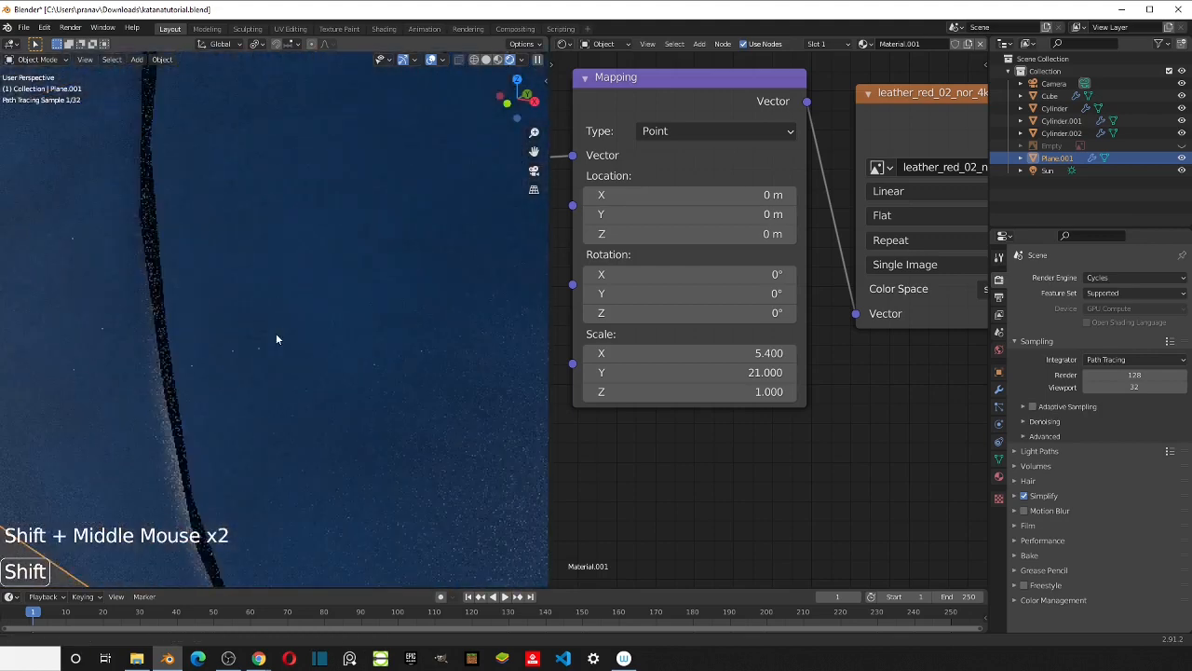
Step: Set the leather normal image texture's color space to Non-Color
scroll(927, 365, down, 1)
middle_drag(927, 365, 795, 327)
scroll(703, 349, down, 1)
scroll(703, 348, down, 3)
click(827, 298)
click(827, 295)
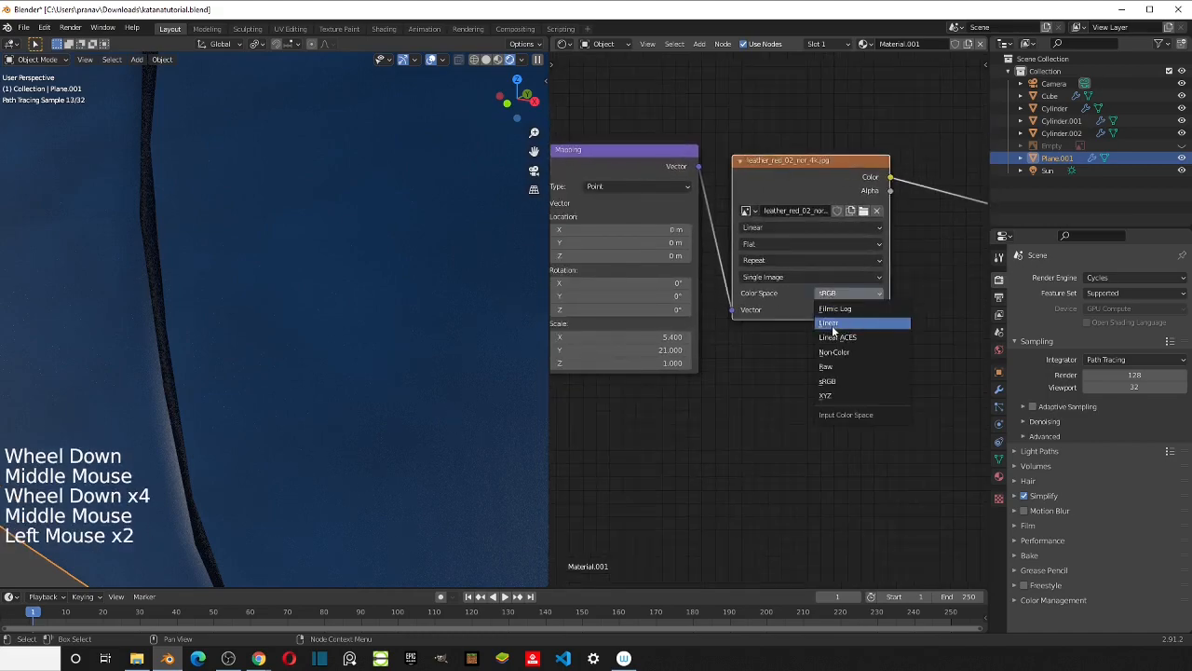
click(834, 352)
scroll(785, 315, down, 2)
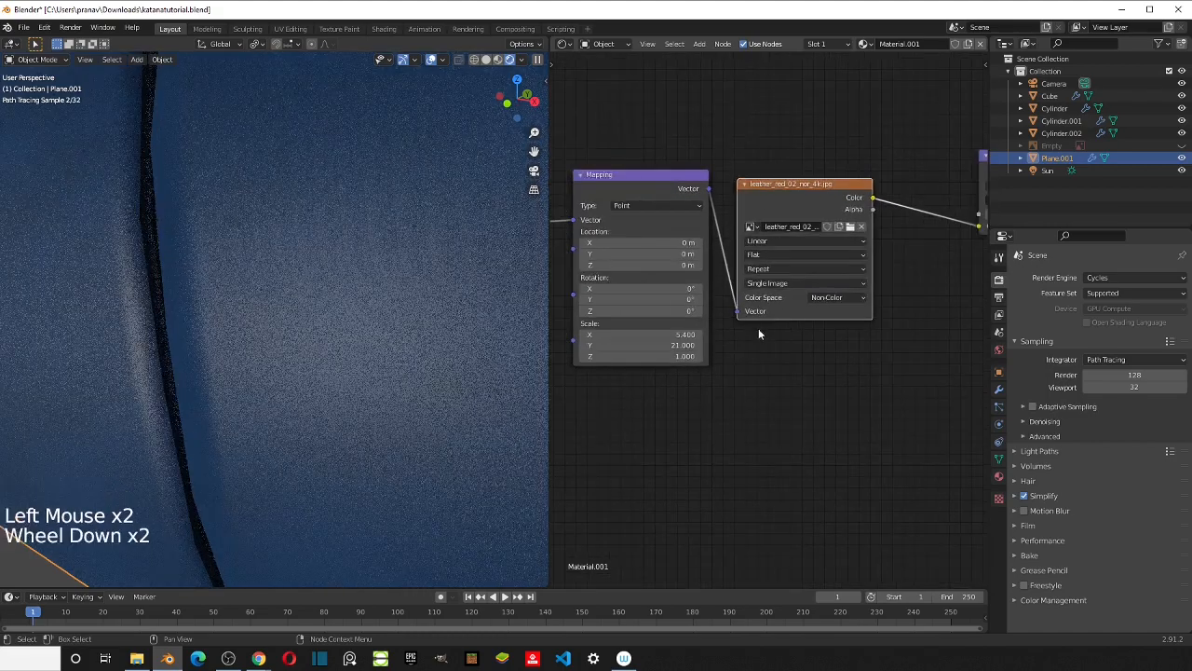
Step: Try leather Mapping scales of X 9.4, Y 31.8 and Z 8.3 and check the grain in Material Preview shading
scroll(351, 312, up, 5)
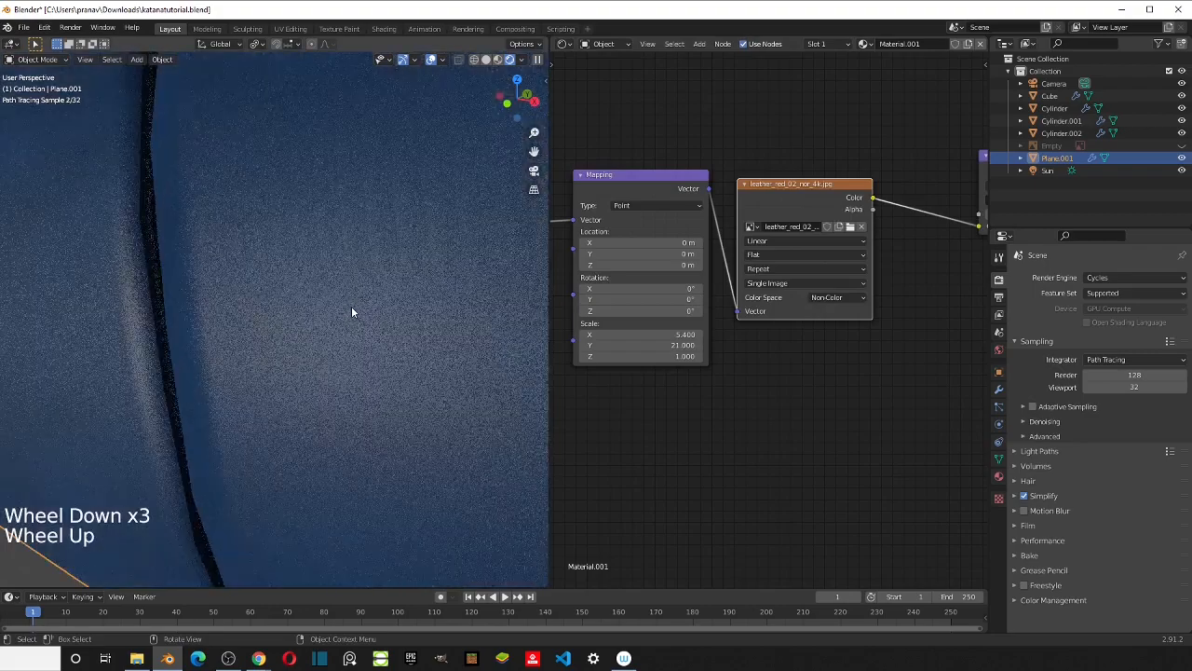
drag(642, 335, 689, 346)
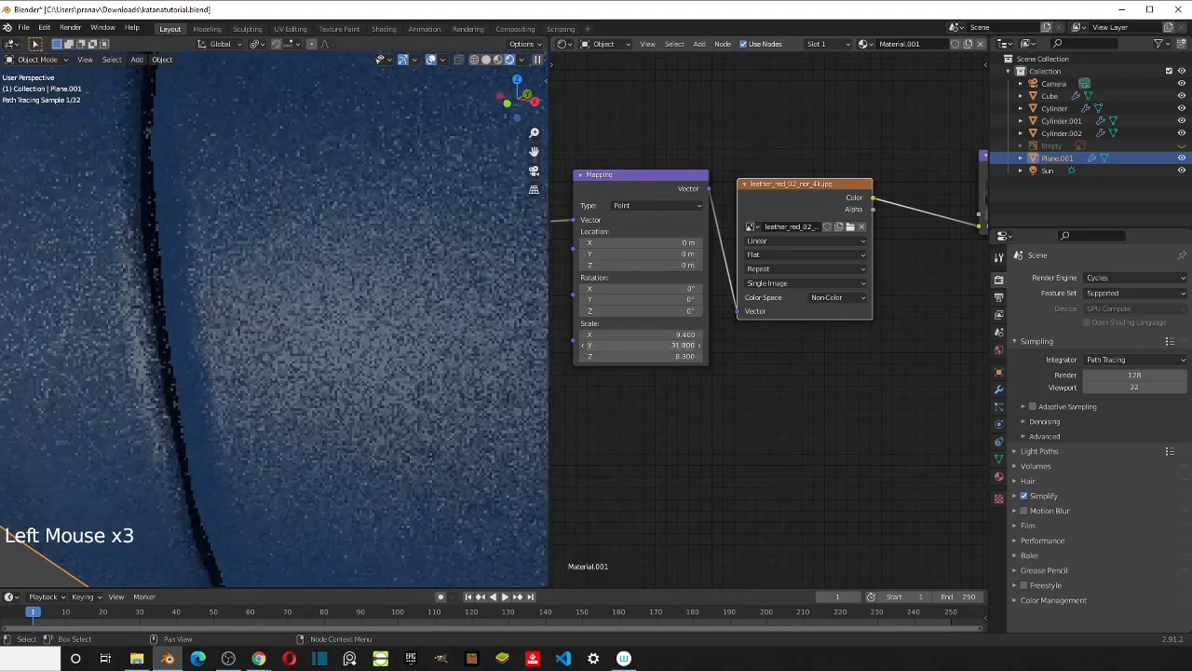
key(z)
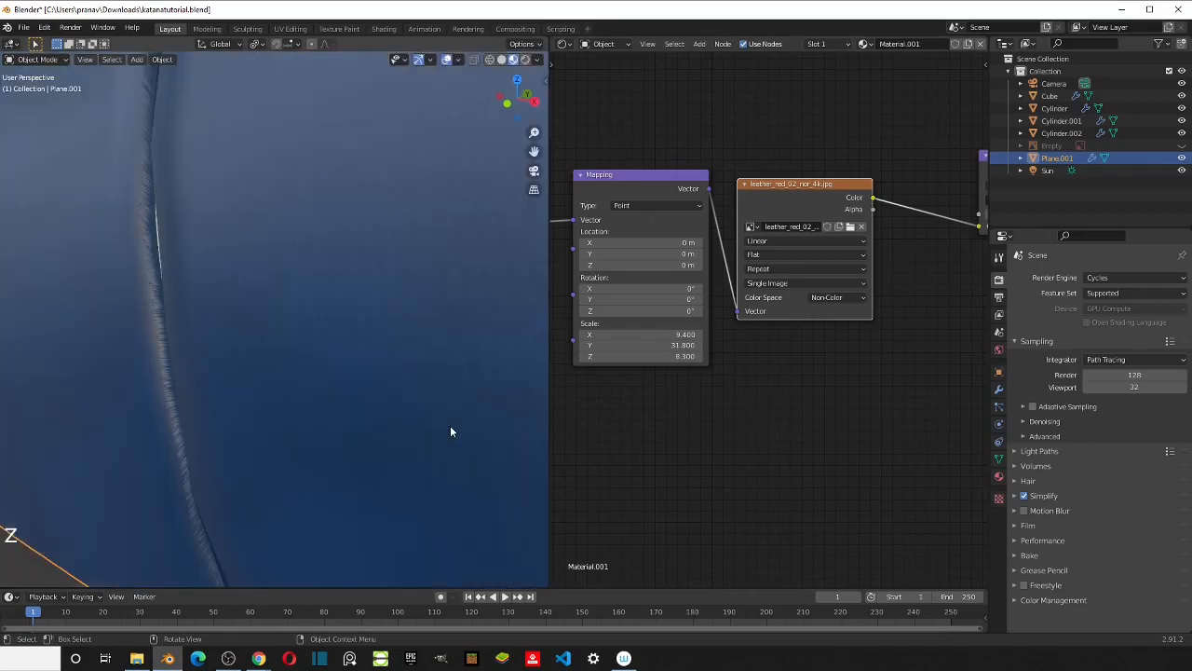
scroll(451, 427, down, 2)
scroll(451, 427, up, 2)
shift+middle_drag(451, 426, 408, 383)
scroll(341, 376, down, 3)
scroll(408, 383, up, 3)
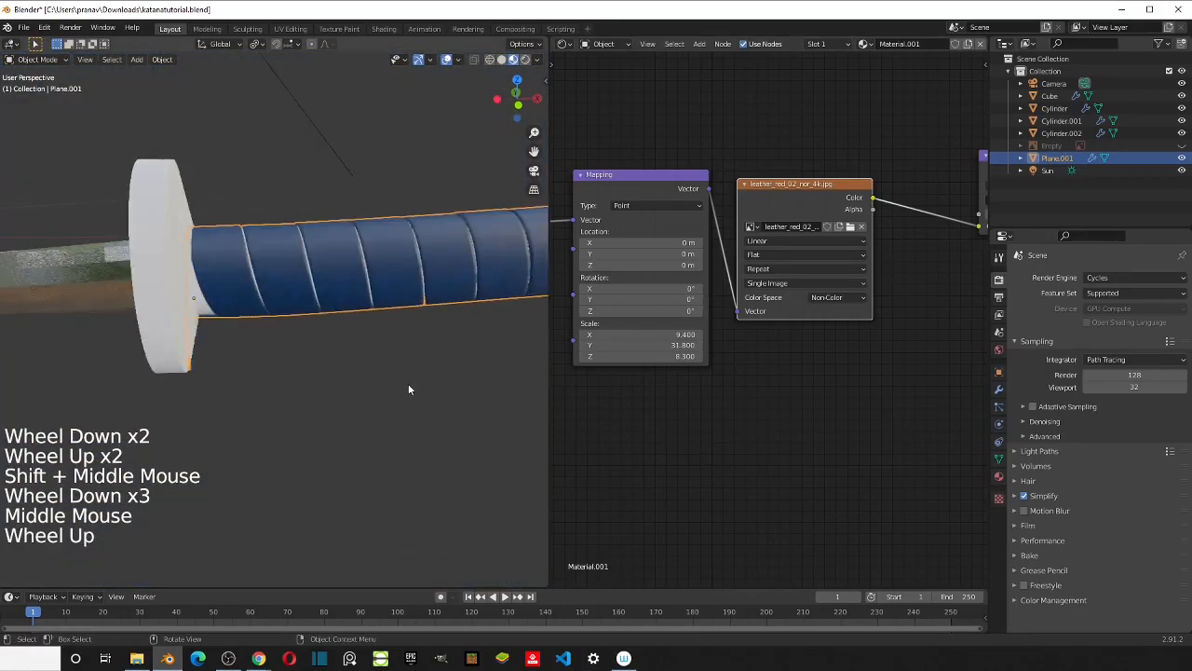
shift+middle_drag(411, 333, 310, 332)
scroll(408, 352, down, 1)
scroll(413, 345, up, 1)
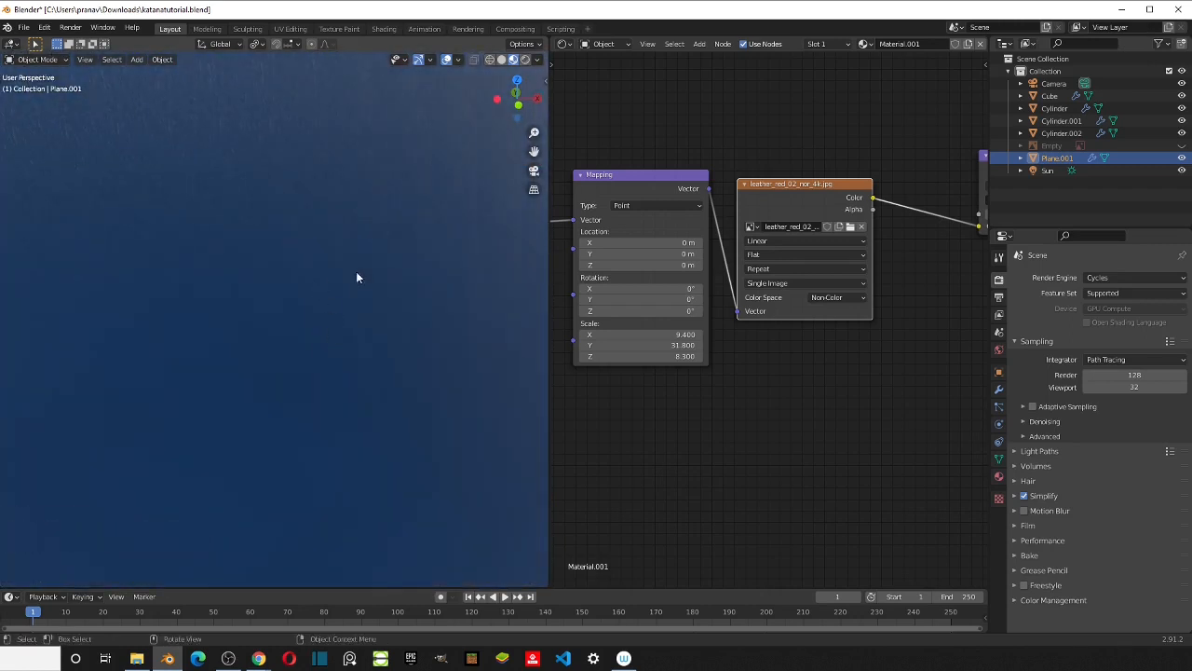
Step: Reset the leather Mapping node's X, Y and Z scale to 1
text(1)
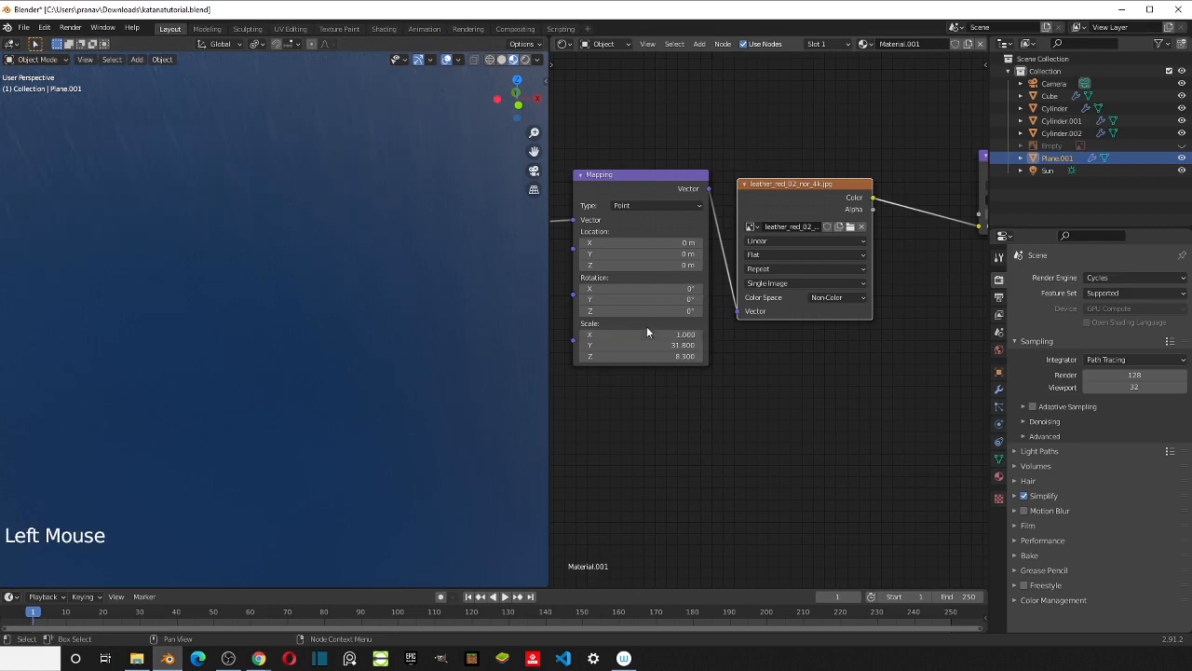
click(628, 346)
text(1)
key(Return)
click(629, 357)
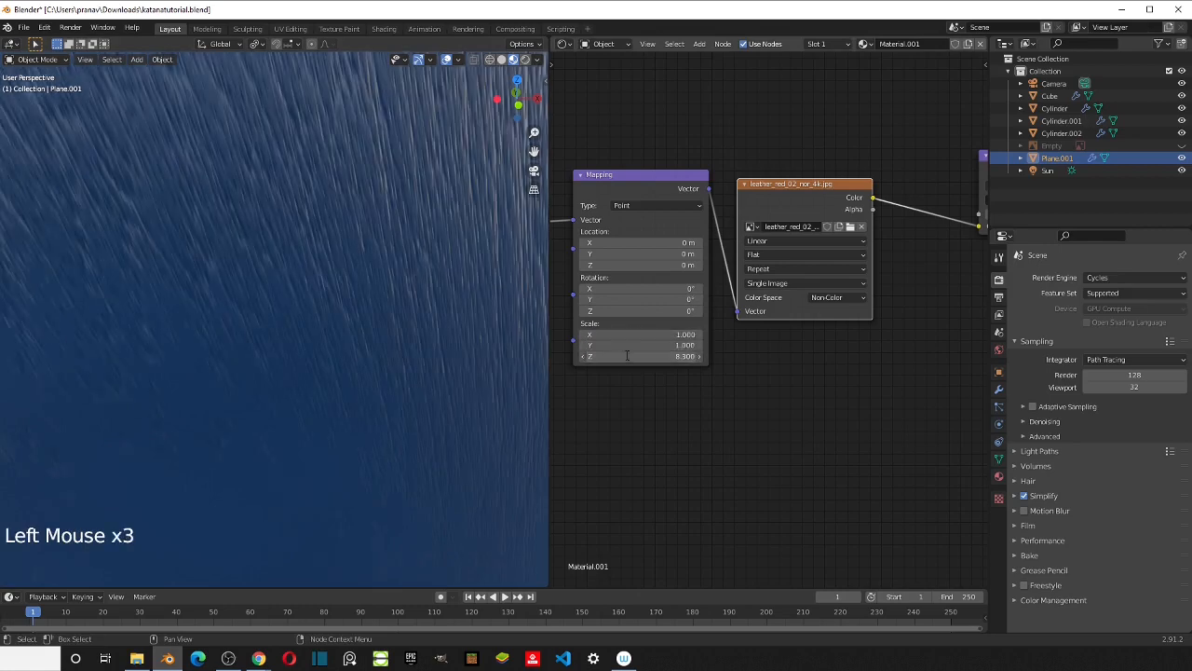
text(1)
Step: Try a Y scale of 1.2 on the leather Mapping node and return it to 1
click(629, 335)
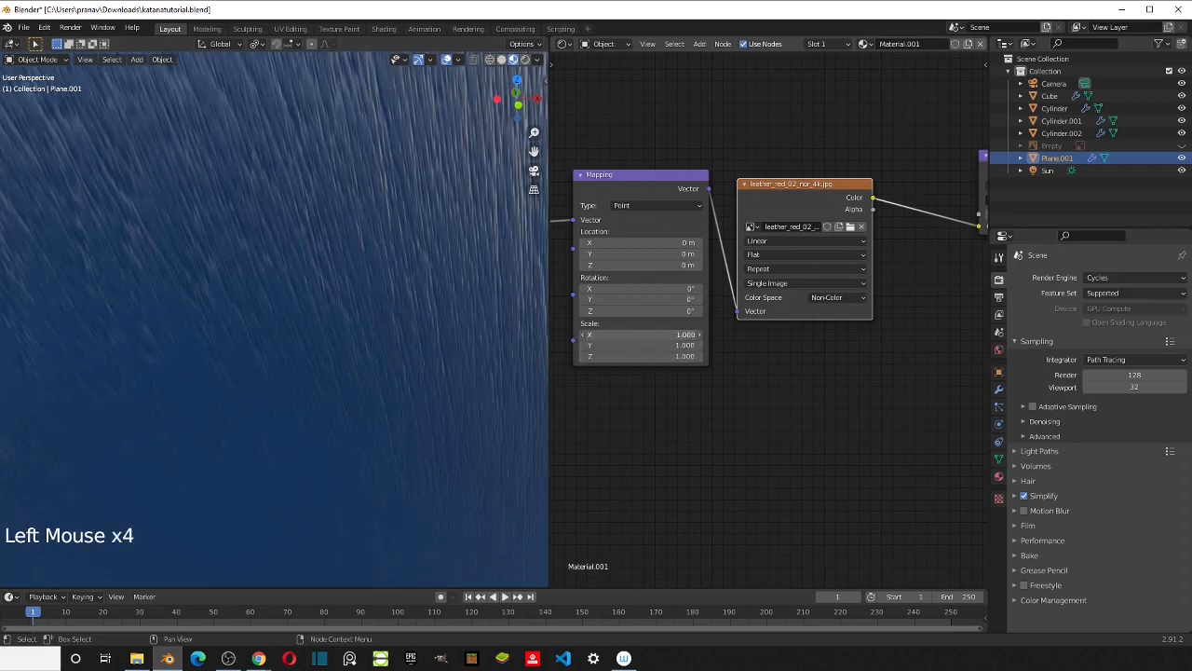
click(633, 346)
text(2.7)
key(Return)
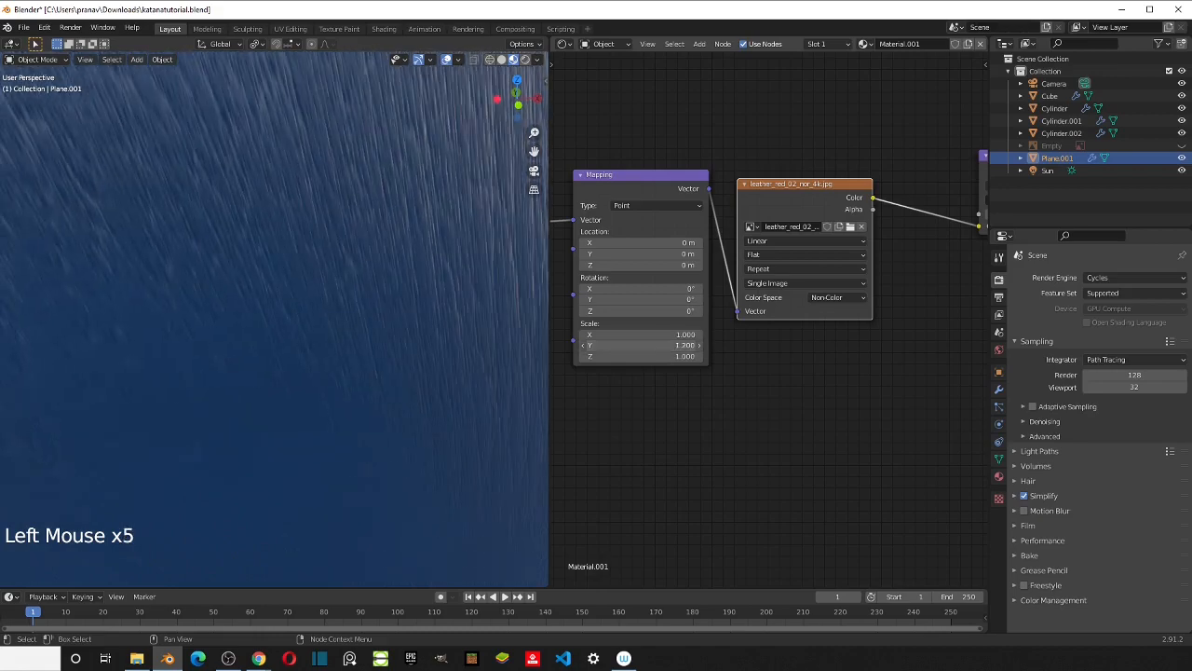
click(631, 345)
text(1)
key(Return)
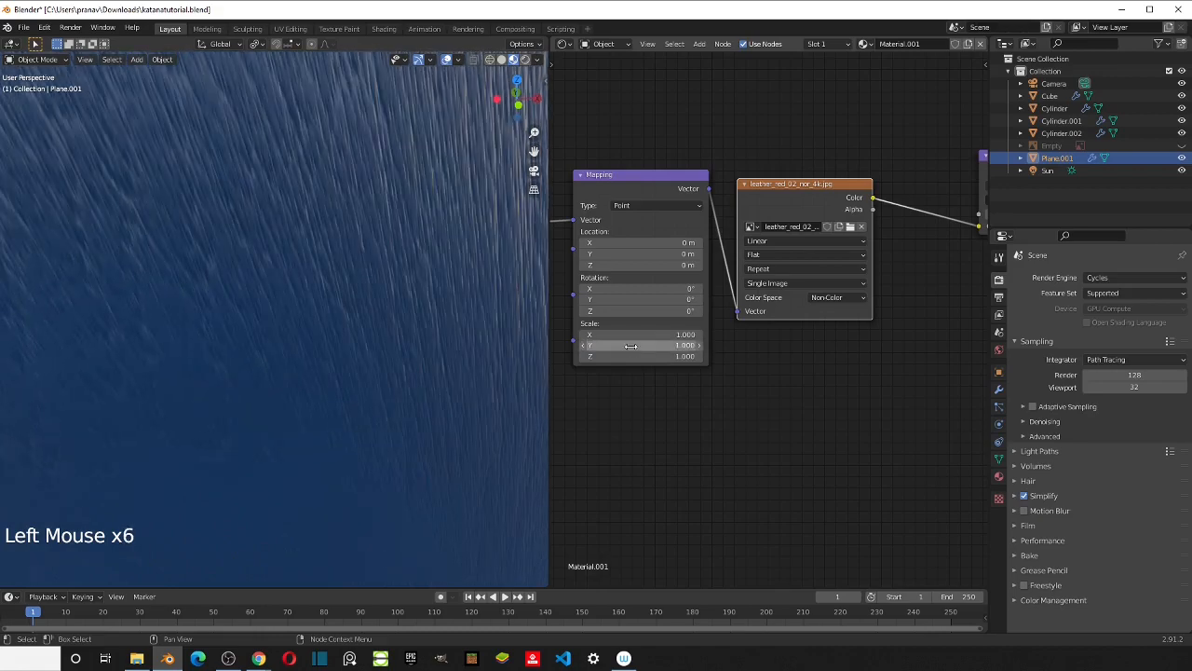
Step: Set the leather Mapping node's X scale to 20 and fine-tune it against the grain on the handle wrap
click(634, 334)
text(3.5)
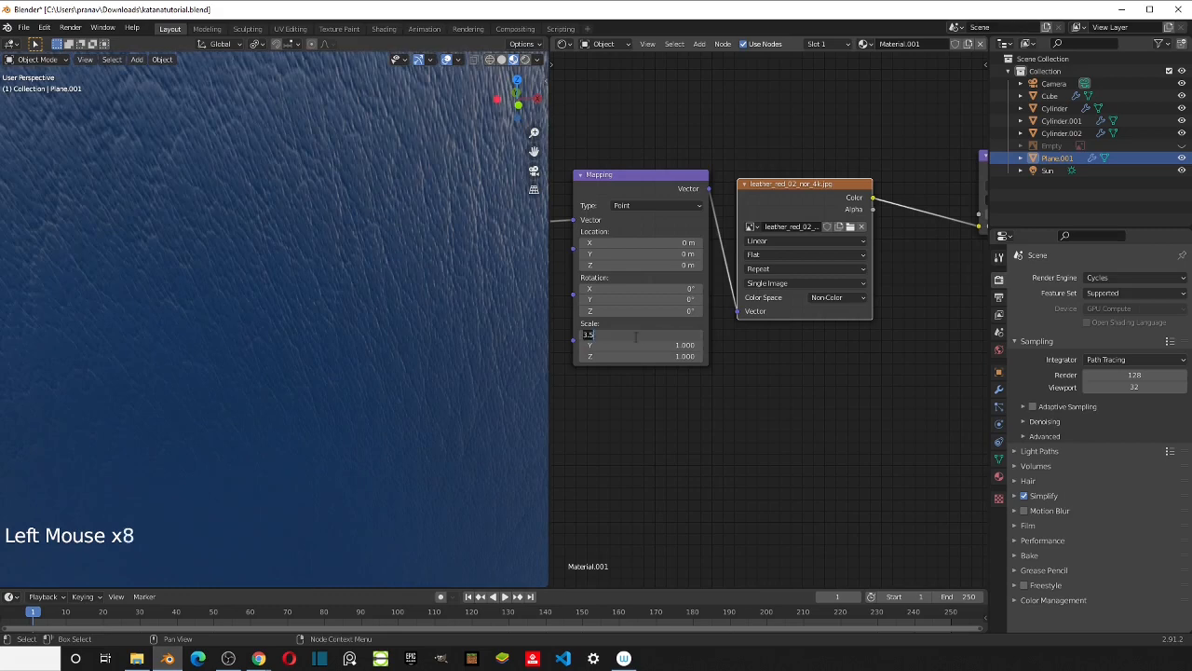
key(BackSpace)
key(BackSpace)
key(BackSpace)
text(20)
key(Return)
scroll(634, 334, down, 1)
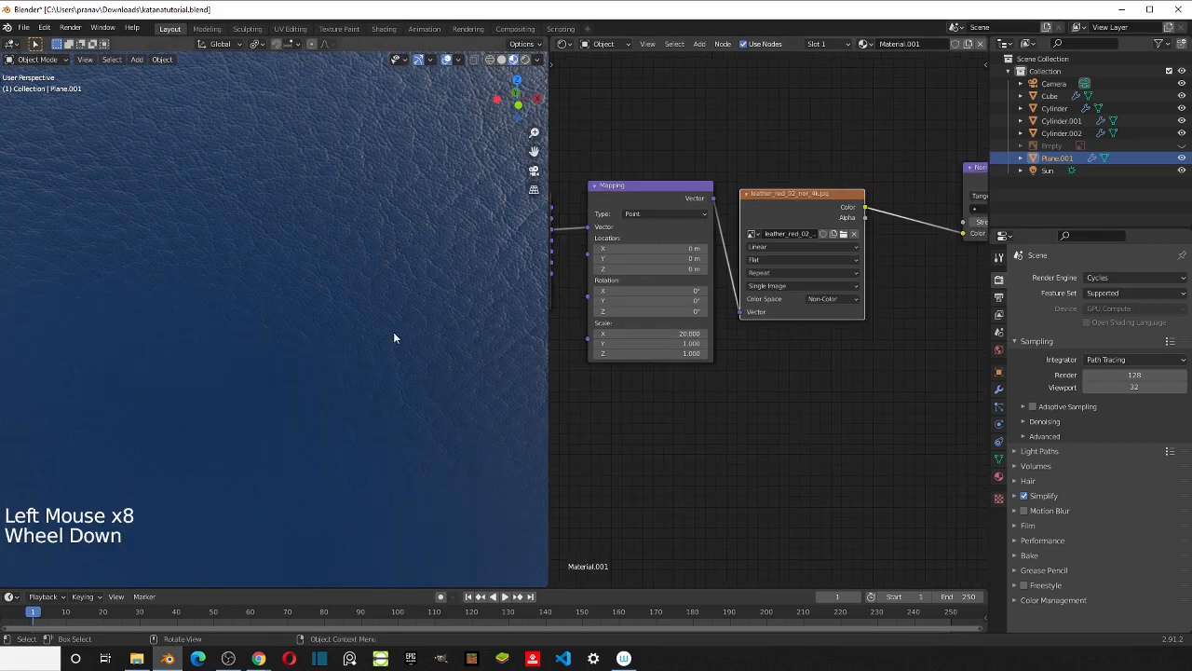
scroll(393, 331, down, 1)
scroll(393, 332, up, 1)
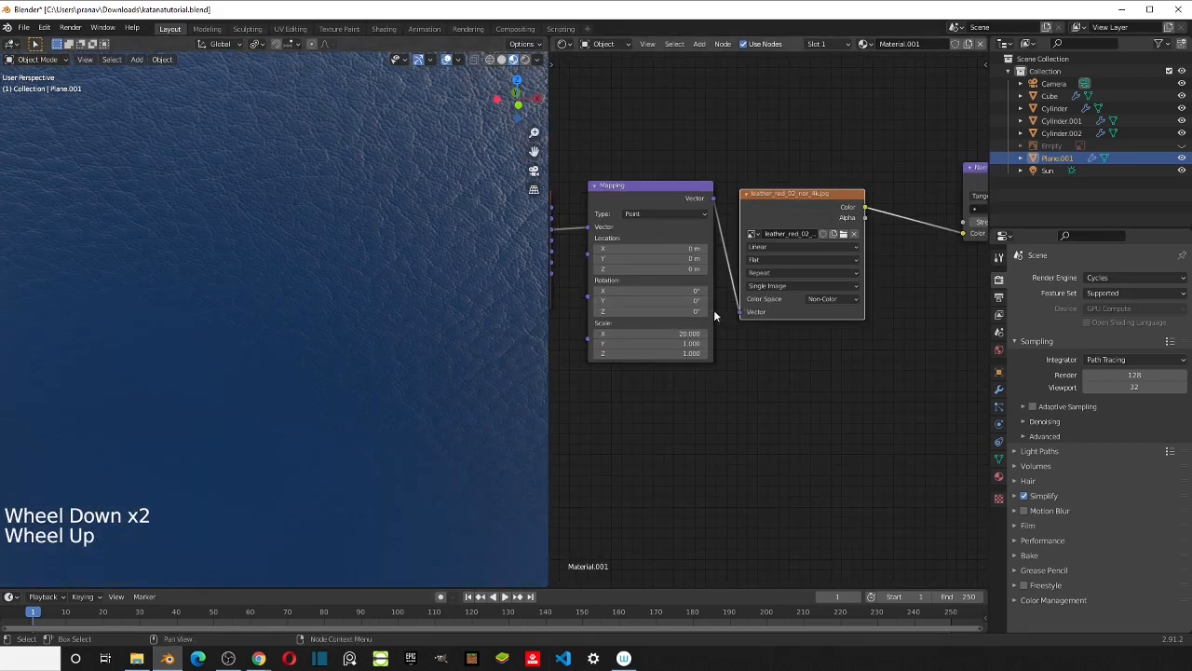
drag(694, 333, 682, 335)
Step: Return the viewport to Rendered shading and inspect the leather grain on the handle wrap
scroll(816, 346, down, 8)
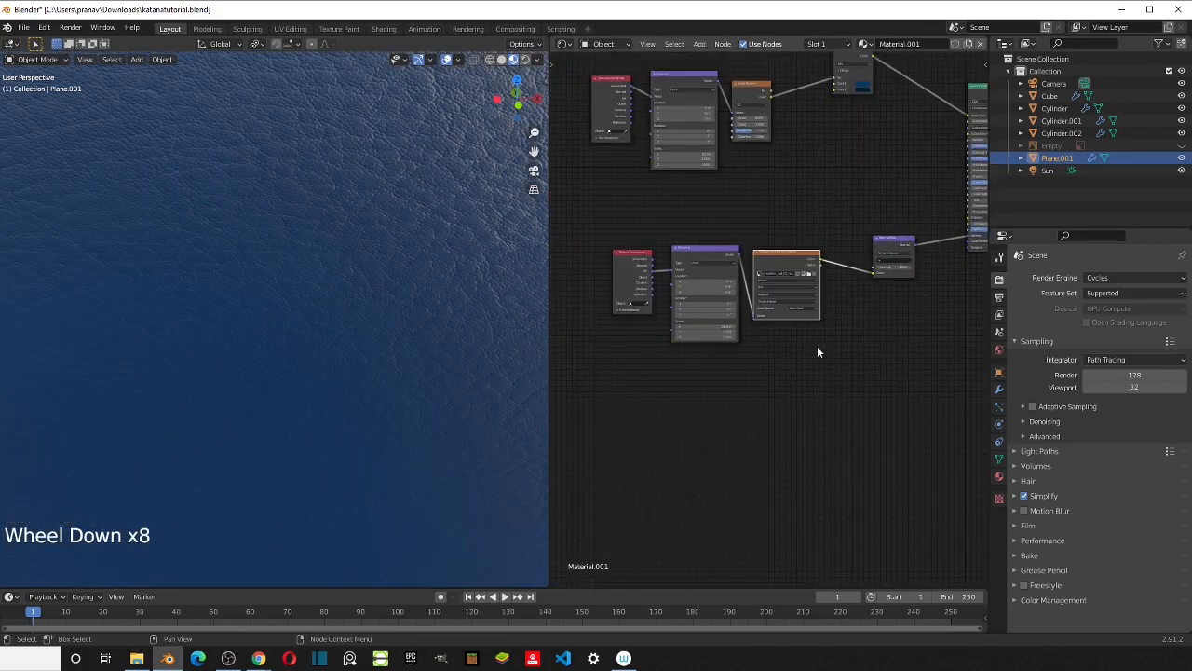
scroll(197, 272, down, 4)
scroll(215, 288, up, 3)
key(z)
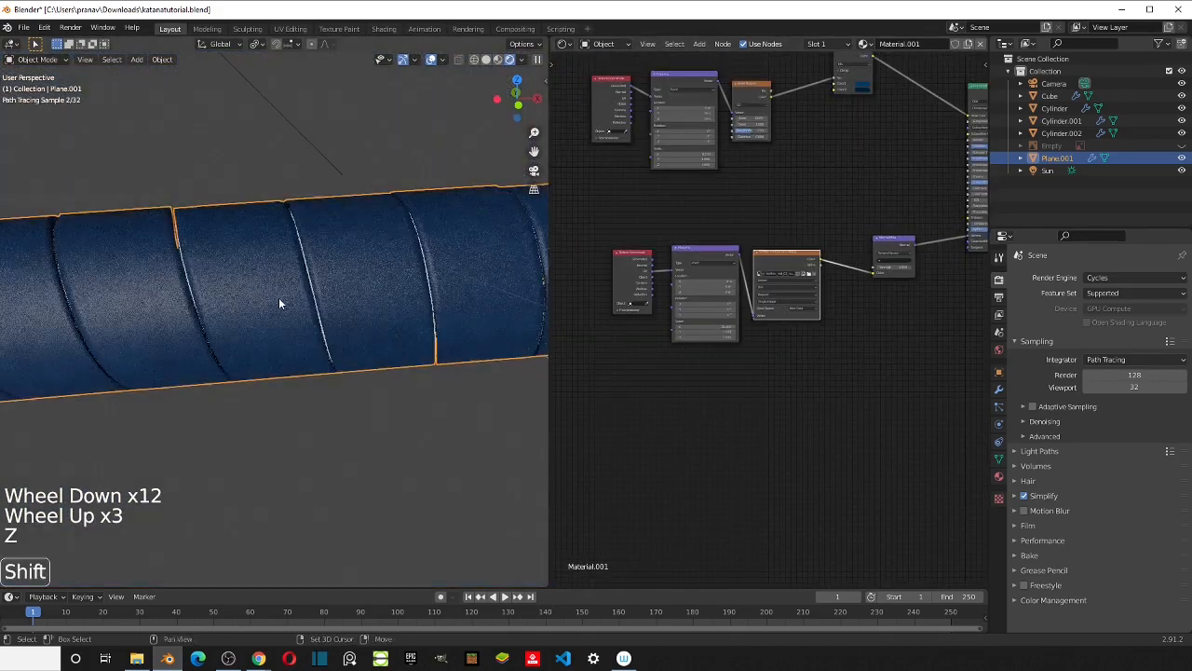
mouse_move(279, 297)
shift+middle_down()
mouse_move(296, 303)
mouse_move(221, 306)
mouse_move(353, 358)
mouse_move(389, 347)
mouse_move(330, 361)
shift+middle_up()
scroll(296, 303, up, 1)
scroll(306, 298, down, 1)
scroll(365, 352, down, 5)
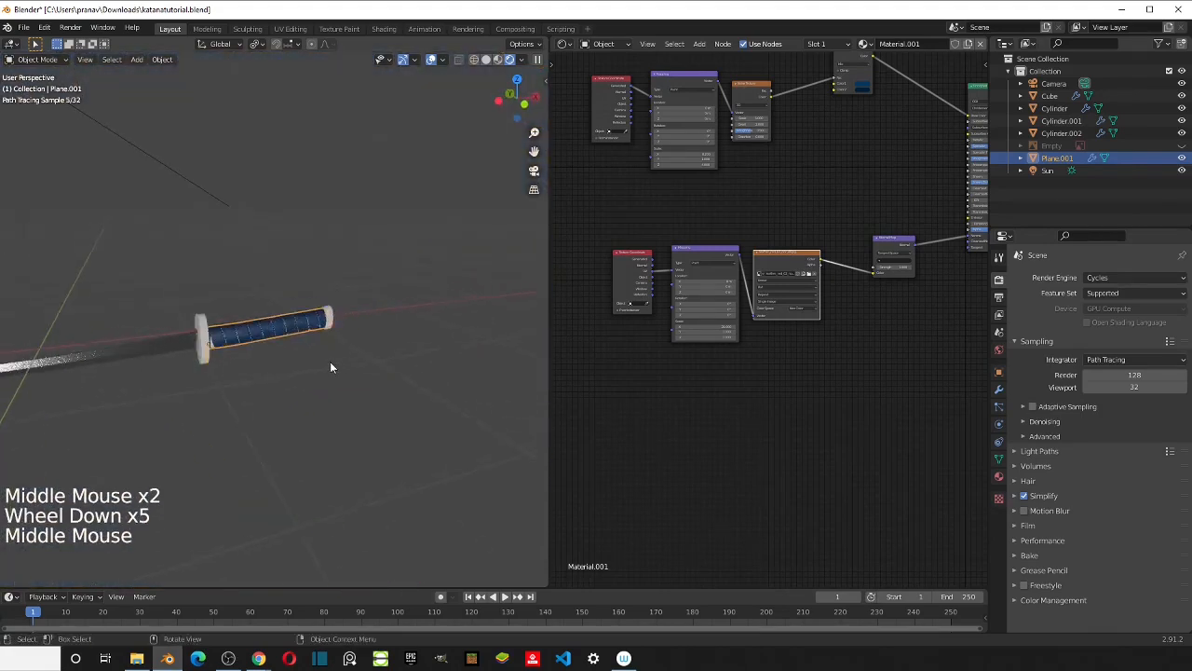
Step: Deselect the handle wrap and inspect the katana around the guard and handle
click(333, 361)
scroll(866, 308, down, 4)
scroll(866, 307, down, 4)
click(129, 370)
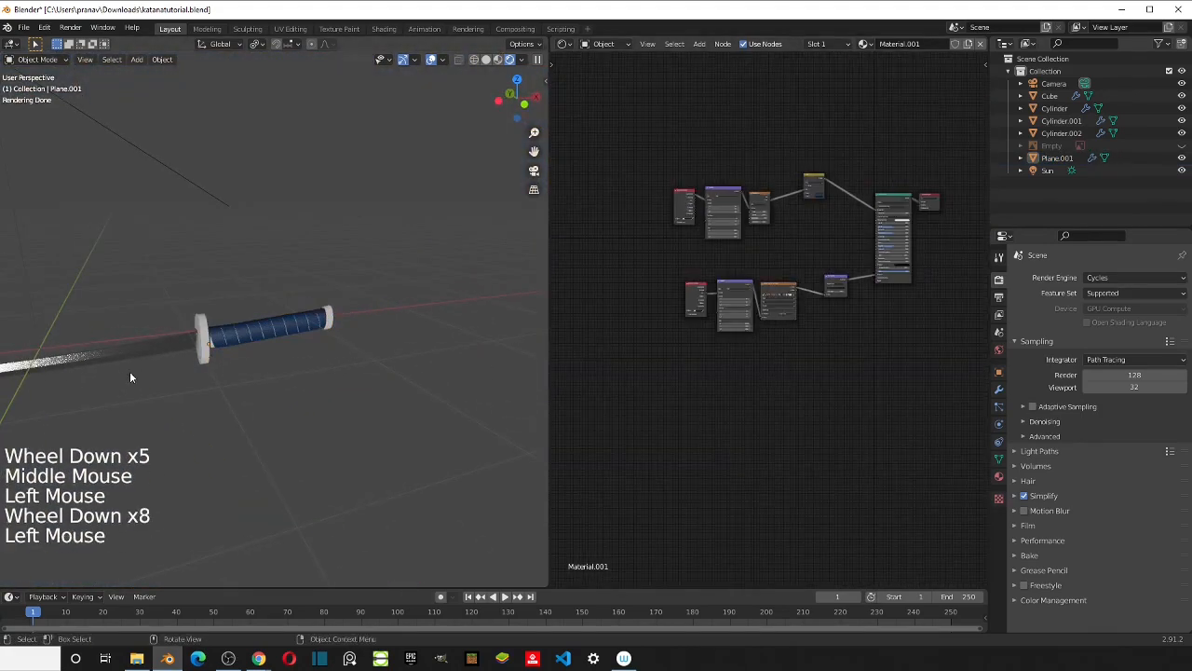
scroll(130, 371, up, 1)
middle_drag(129, 371, 265, 377)
scroll(265, 376, up, 1)
scroll(265, 378, up, 1)
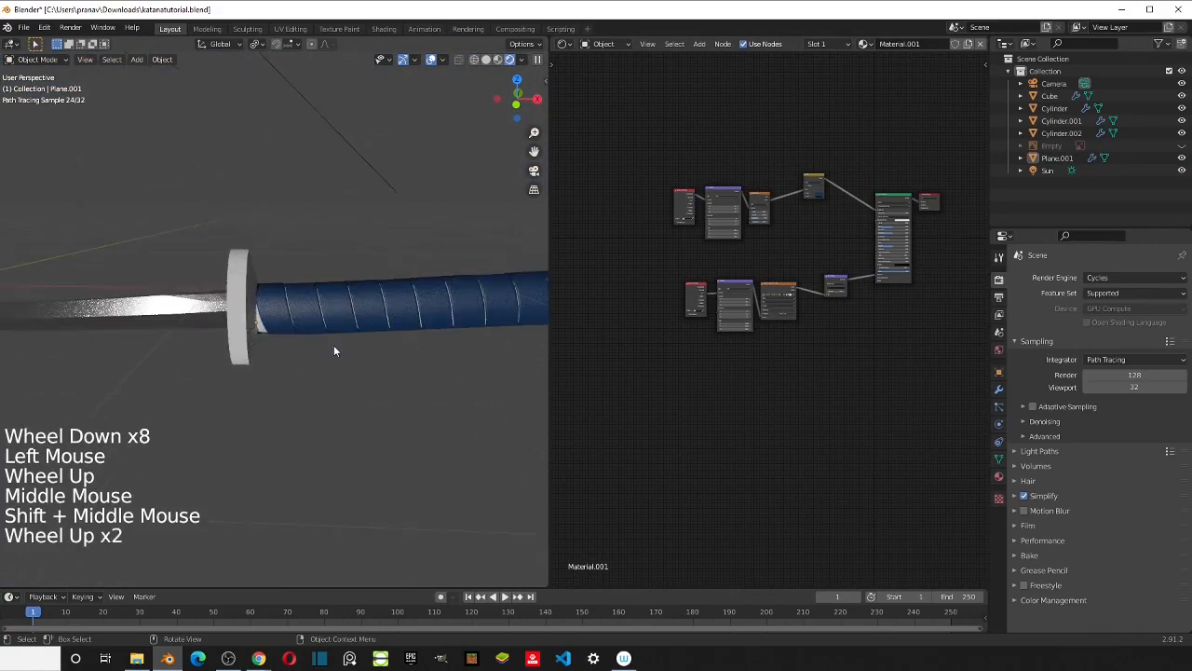
shift+middle_drag(319, 379, 248, 333)
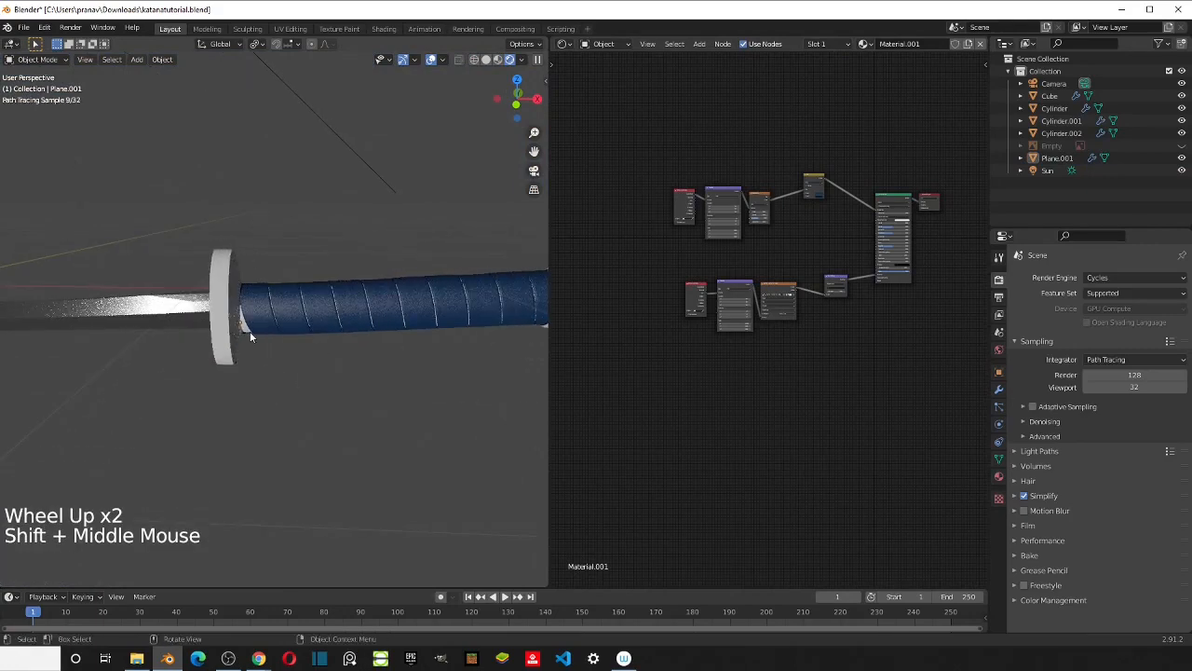
Step: Create a new material for the cylinder forming the handle core beneath the blue wrap
click(240, 335)
click(244, 325)
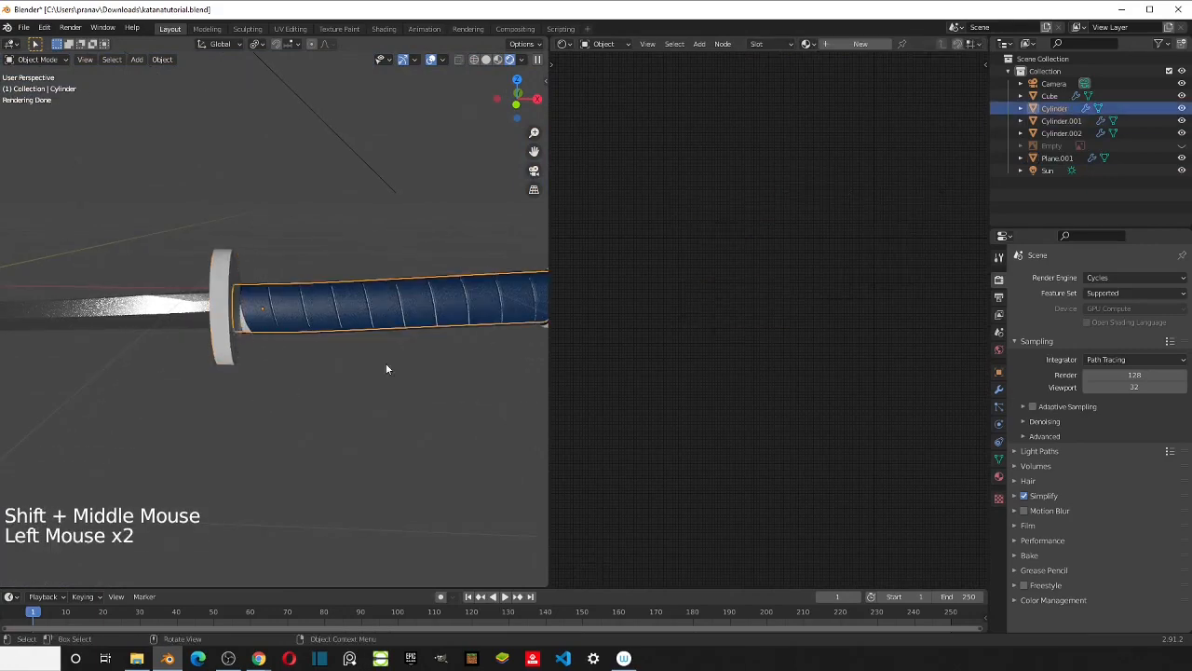
click(840, 45)
middle_drag(791, 214, 767, 211)
scroll(742, 261, up, 4)
click(739, 256)
scroll(742, 250, up, 1)
scroll(817, 248, up, 2)
Step: Add a MixRGB node ahead of the Principled BSDF in the handle core's material
key(shift+a)
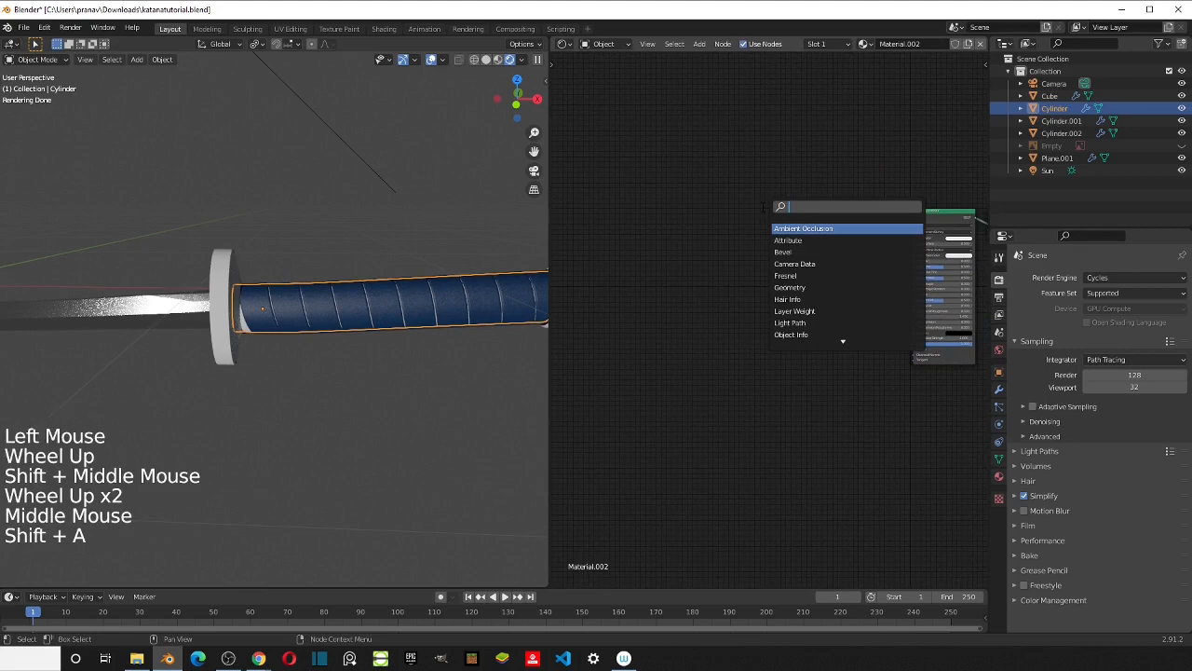
text(mix)
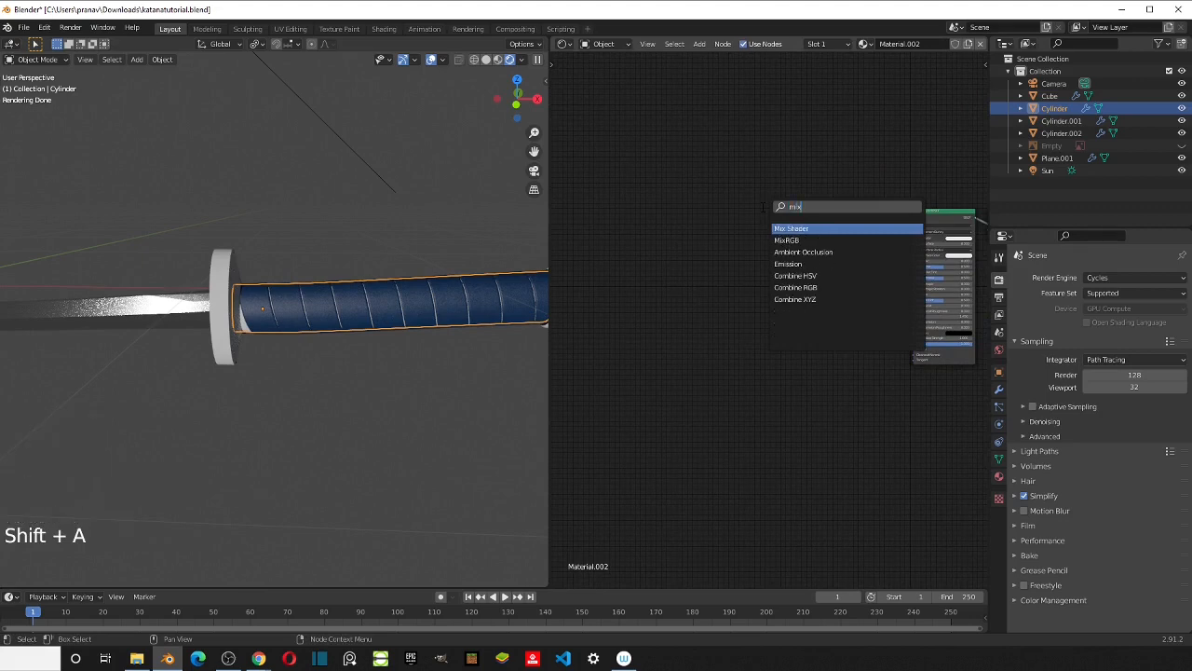
click(787, 240)
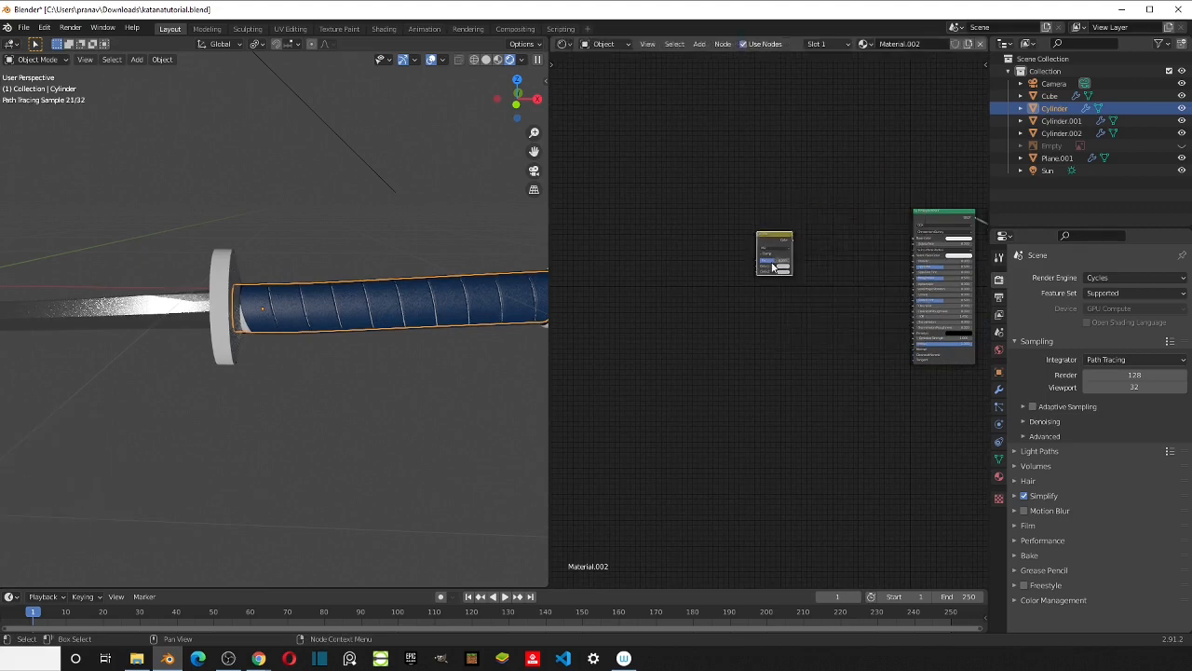
click(774, 268)
scroll(822, 291, up, 4)
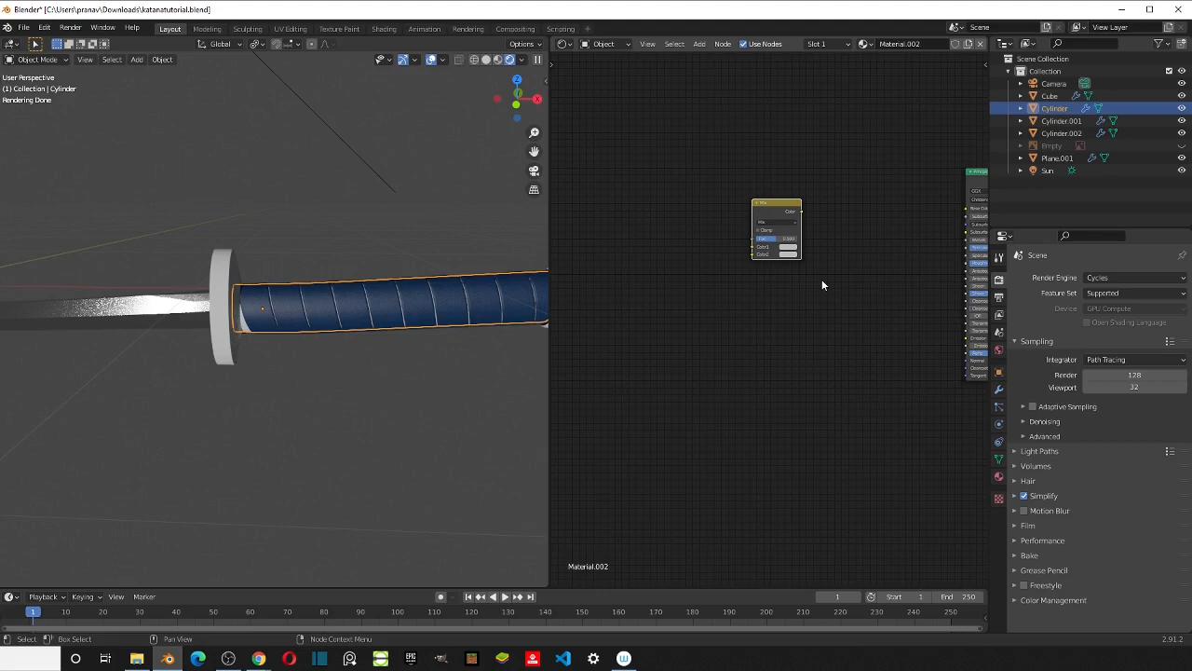
scroll(822, 279, up, 2)
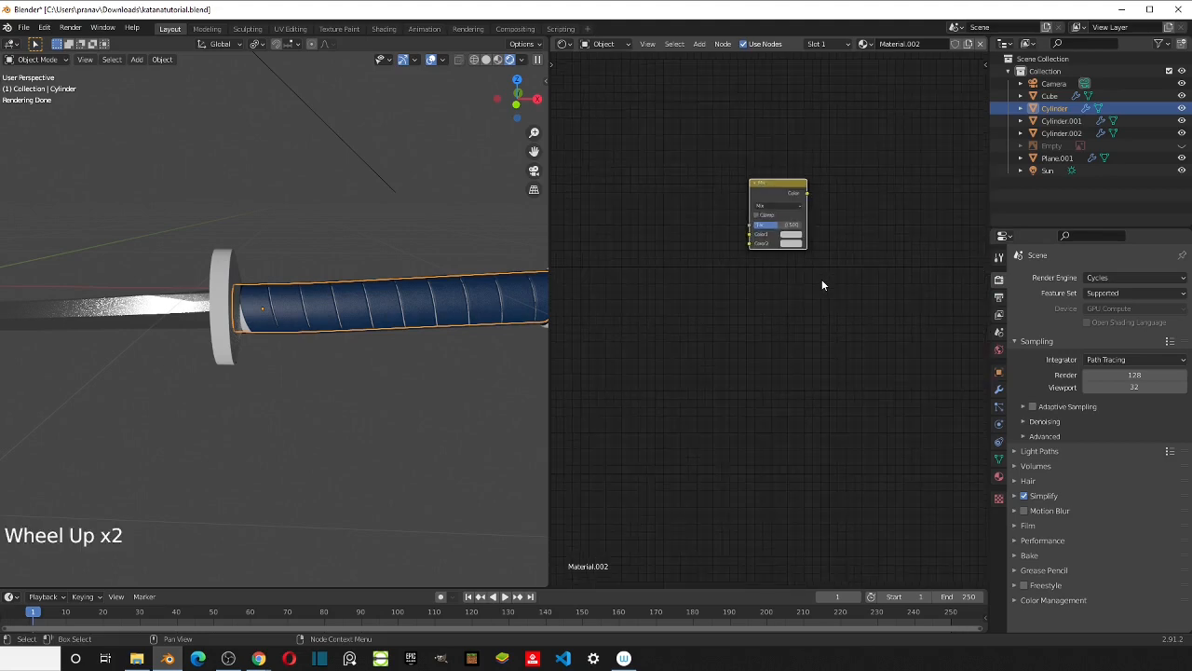
shift+middle_drag(822, 278, 790, 234)
scroll(781, 277, up, 2)
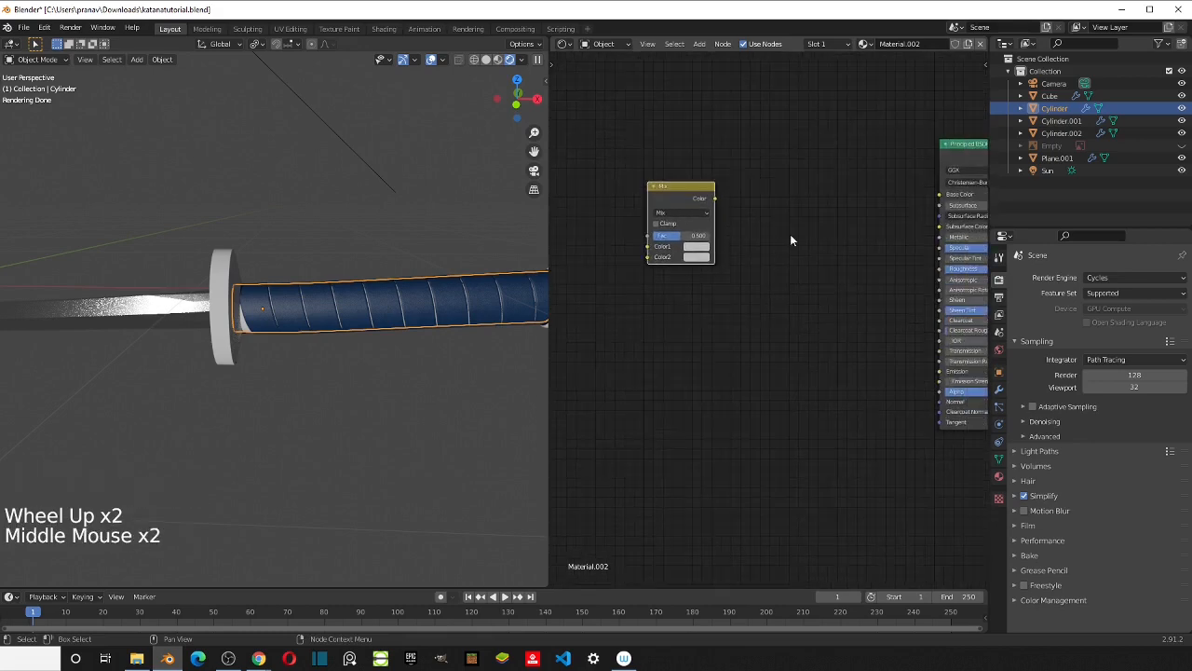
Step: Connect the Mix node's Color output to the Principled BSDF's Base Color
drag(708, 191, 741, 201)
scroll(755, 226, up, 2)
middle_drag(746, 224, 694, 197)
drag(694, 198, 787, 131)
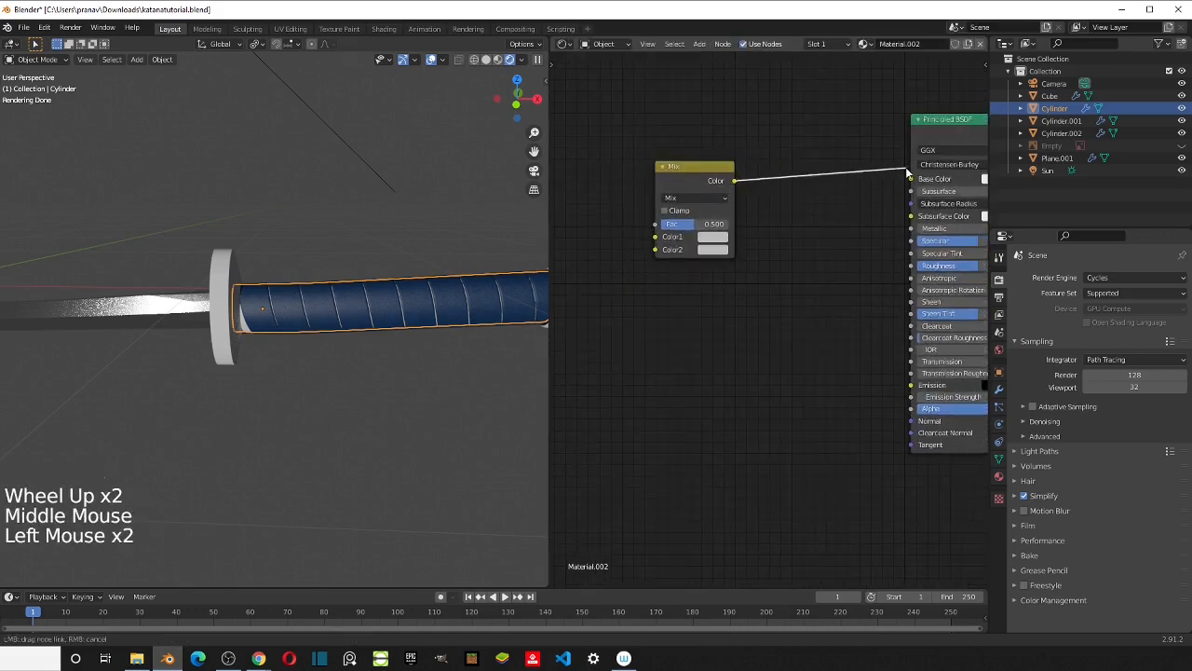
drag(905, 173, 910, 178)
Step: Add an Image Texture node ahead of the Mix node in the handle core's material
middle_drag(800, 186, 948, 179)
scroll(745, 187, down, 2)
middle_drag(738, 180, 803, 218)
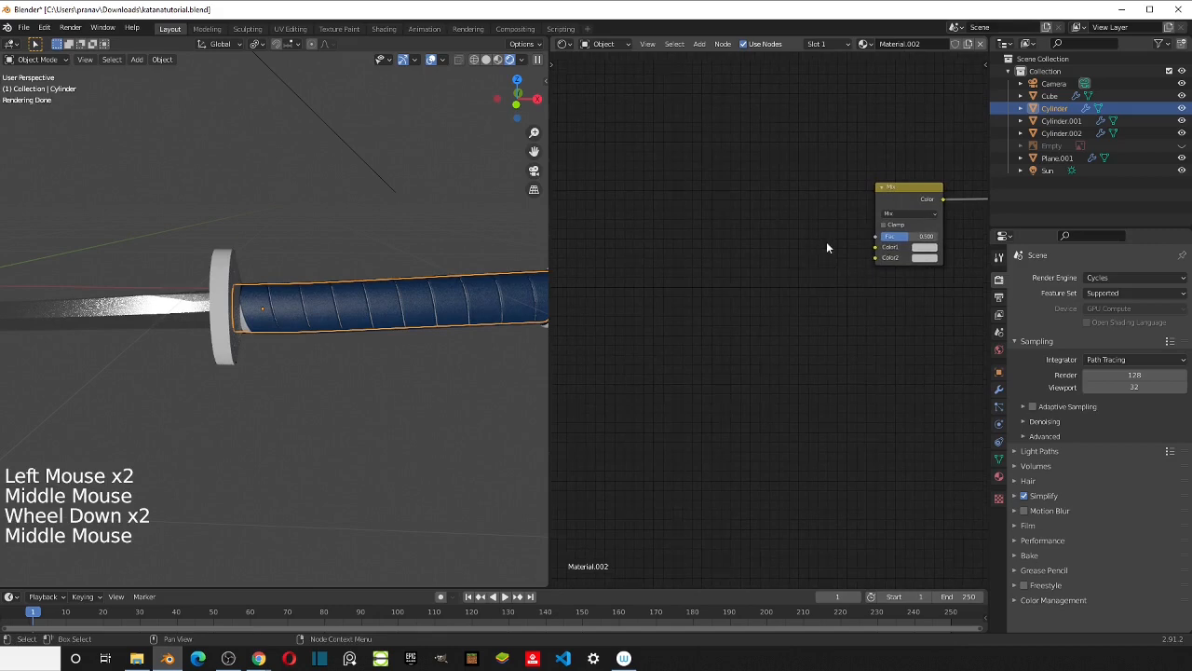
key(shift+a)
click(735, 195)
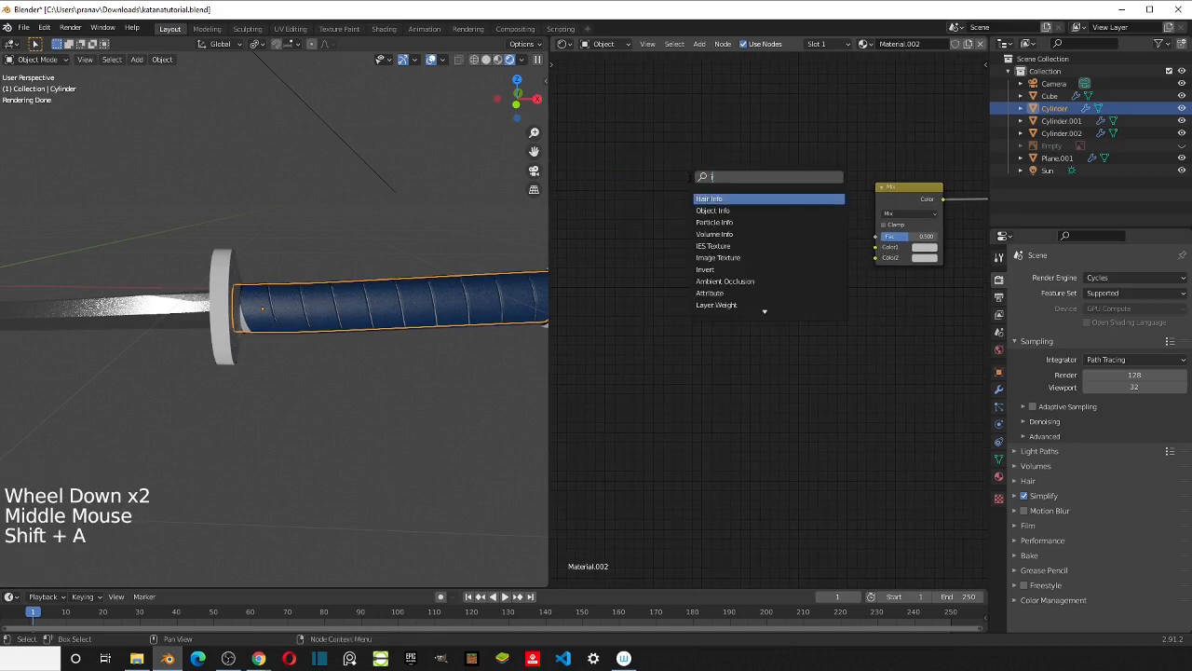
text(image)
key(Return)
click(649, 159)
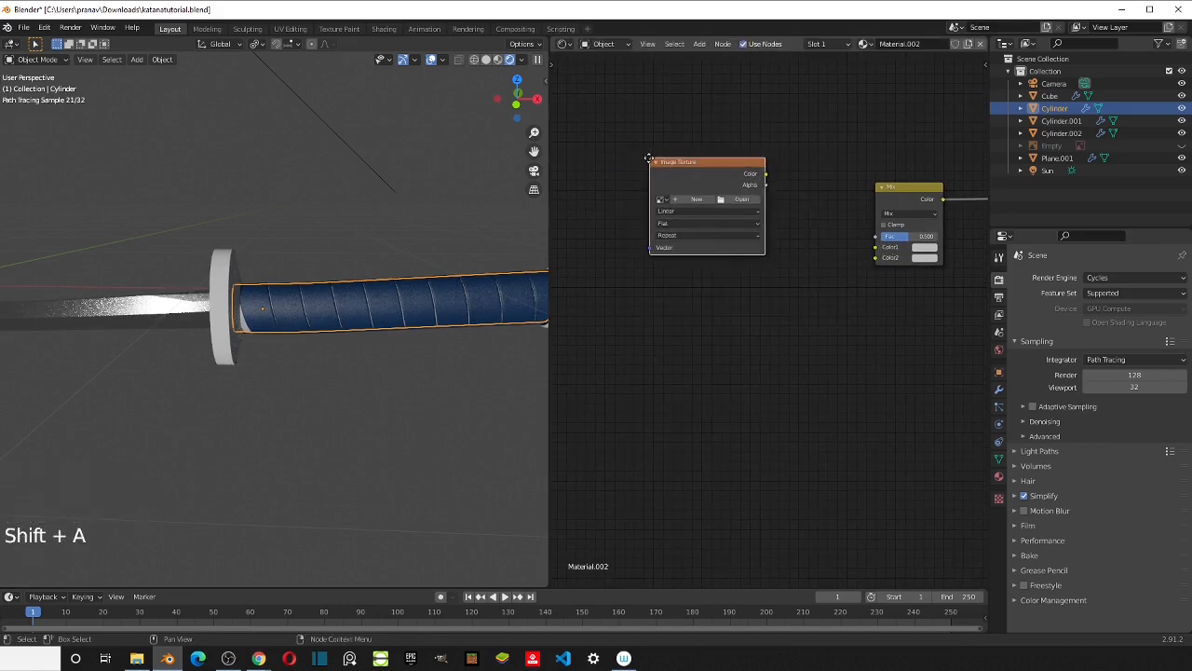
Step: Load plywood_diff_4k.jpg from the plywood_4k_jpg folder into the handle core's Image Texture node
double_click(741, 201)
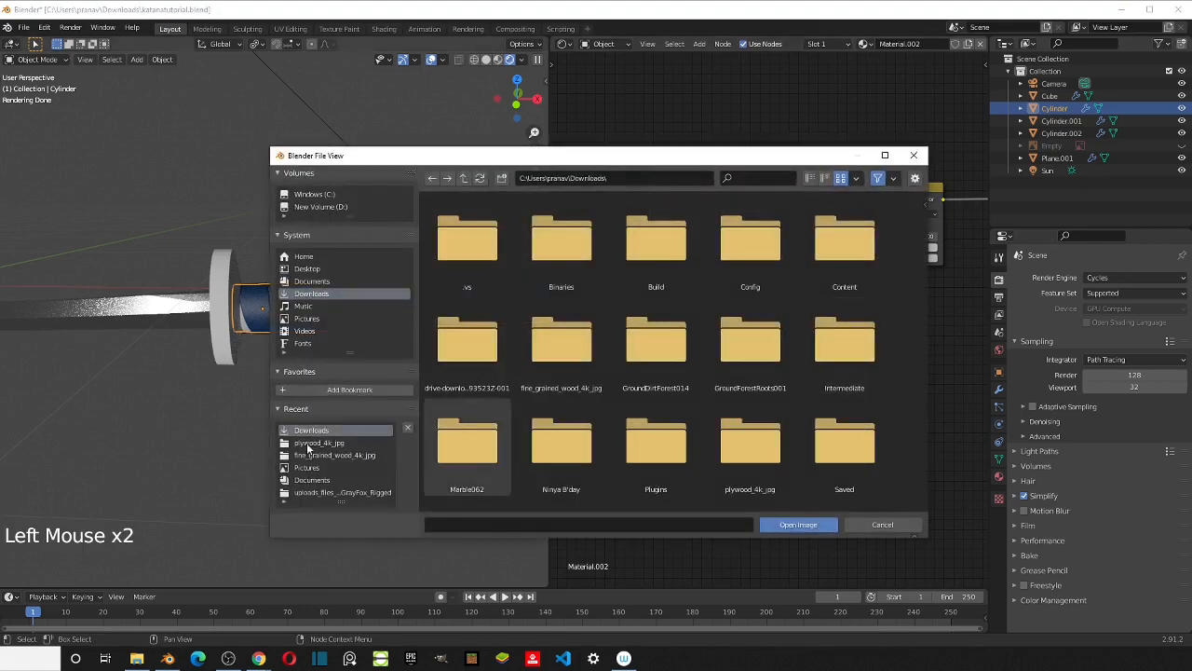
click(314, 444)
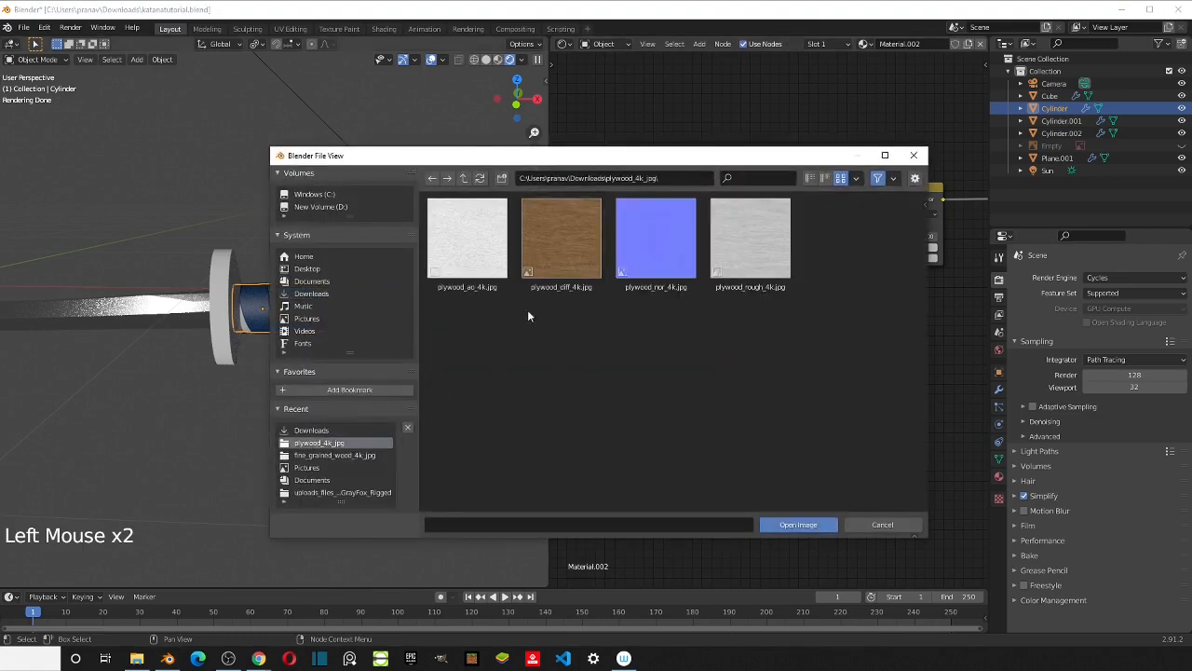
click(567, 250)
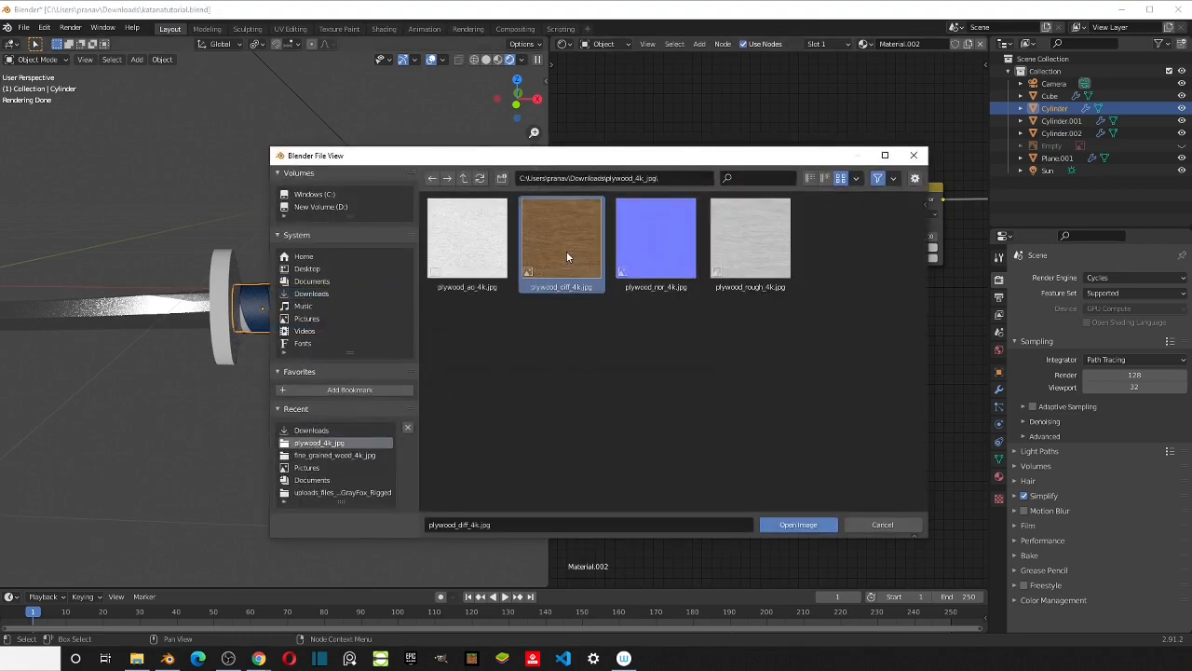
click(797, 526)
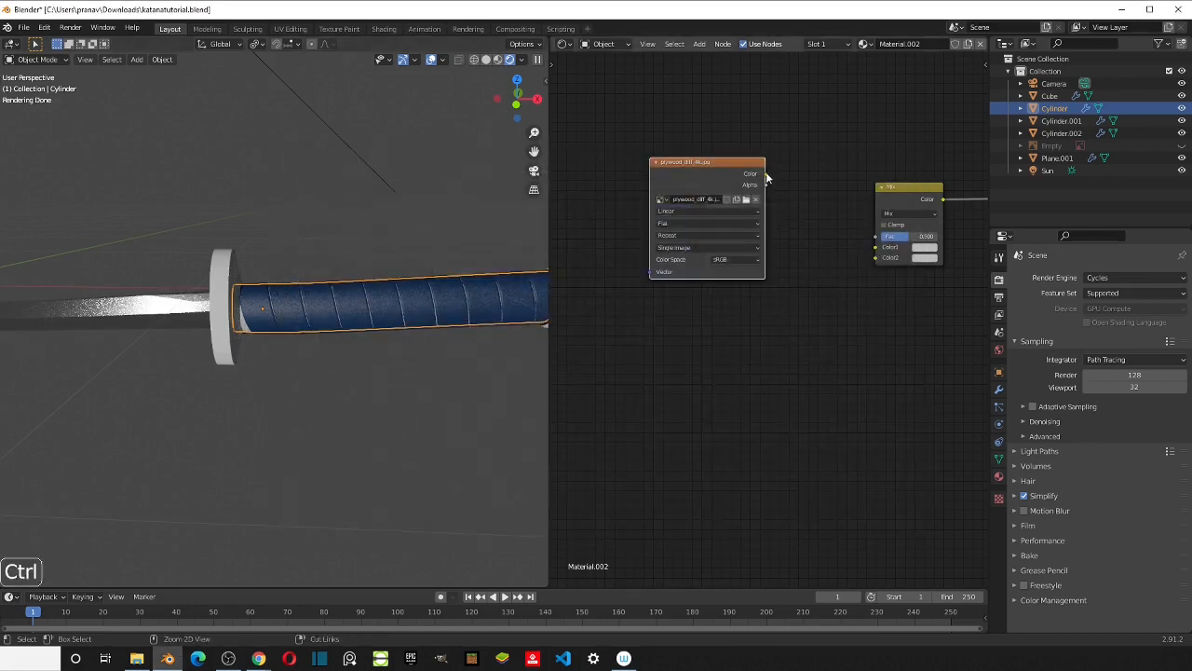
Step: Add Mapping and Texture Coordinate nodes to the plywood diffuse texture and connect its Color output to the Mix node's Color1
key(ctrl+t)
drag(764, 175, 807, 181)
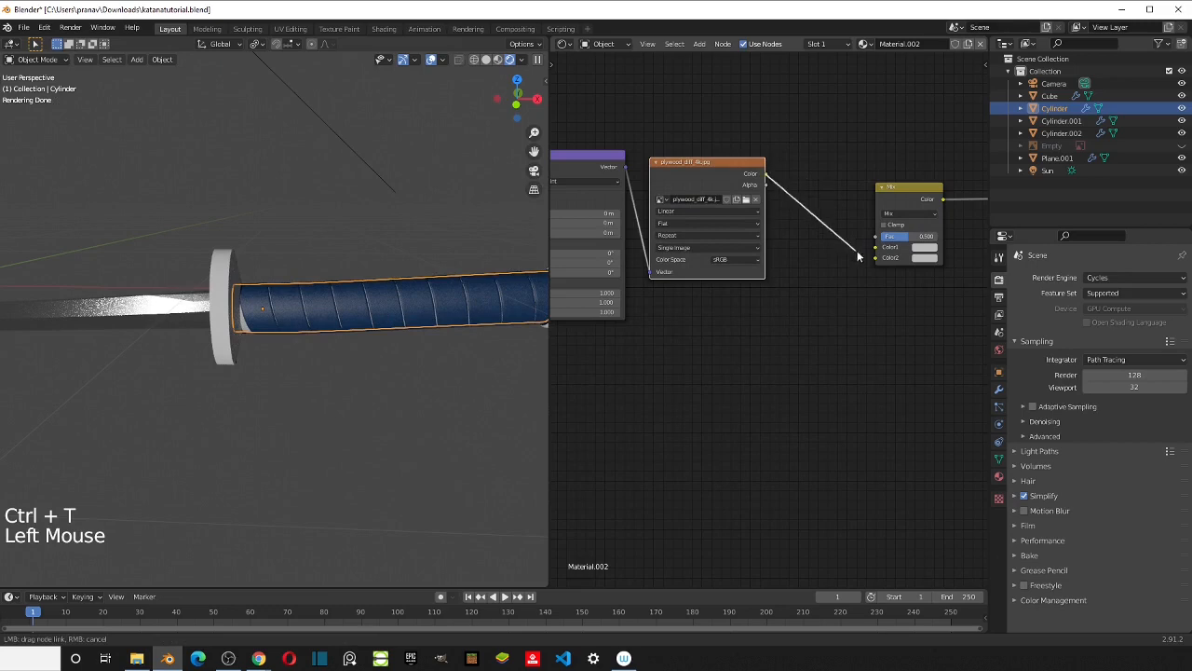
drag(880, 251, 876, 248)
Step: Examine the plywood texture on the exposed handle core beside the guard and the Mix node's settings
scroll(317, 347, up, 2)
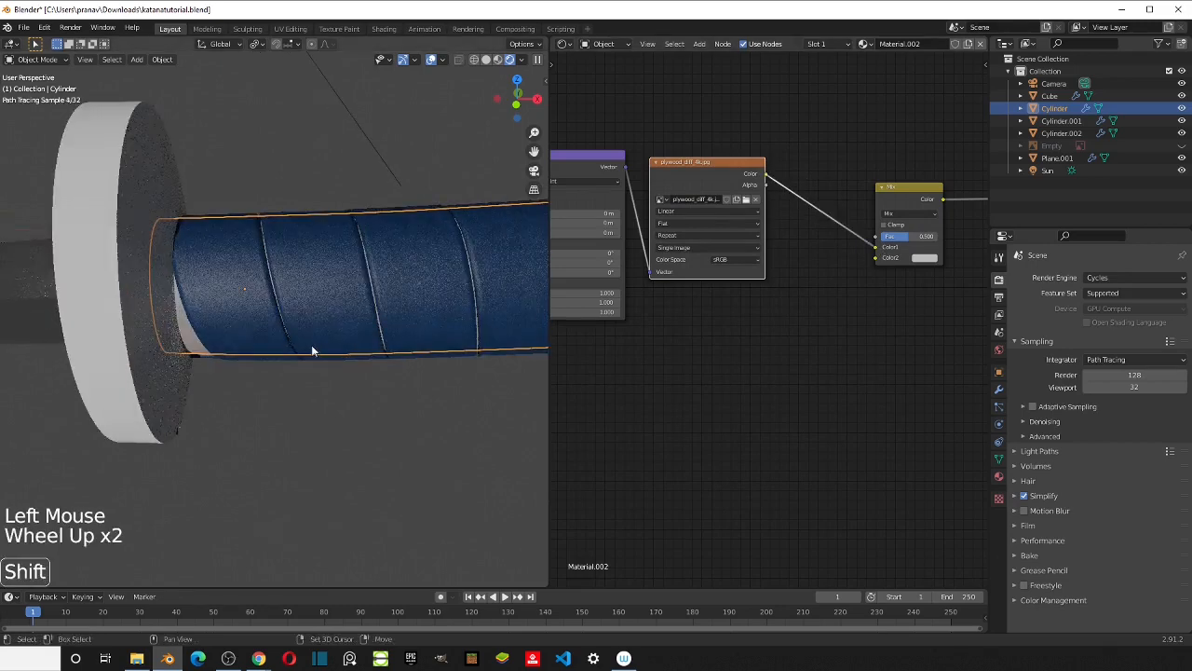
shift+middle_drag(311, 345, 354, 327)
scroll(420, 269, up, 1)
shift+middle_drag(420, 269, 361, 260)
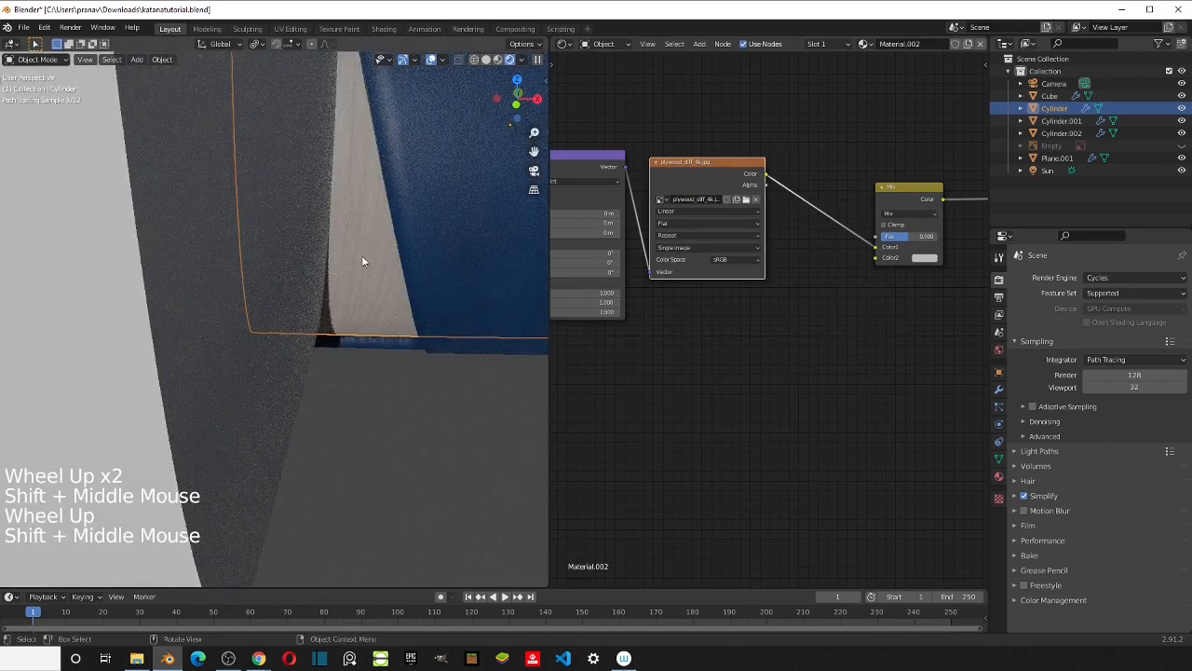
scroll(765, 312, up, 2)
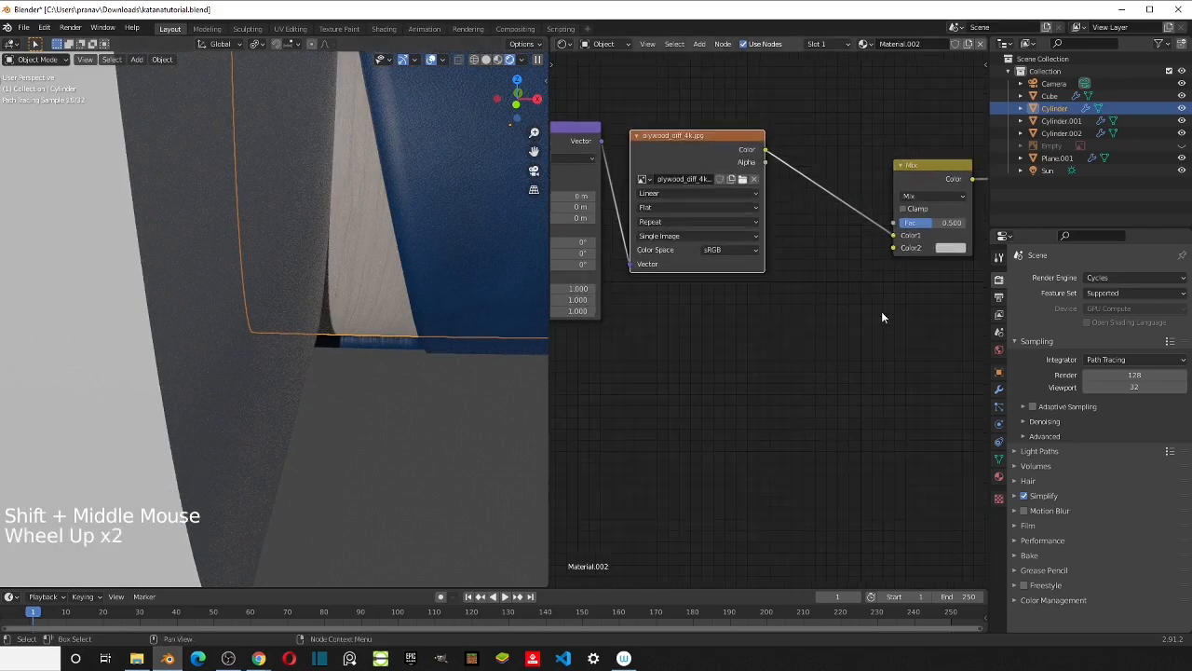
shift+middle_drag(400, 282, 392, 291)
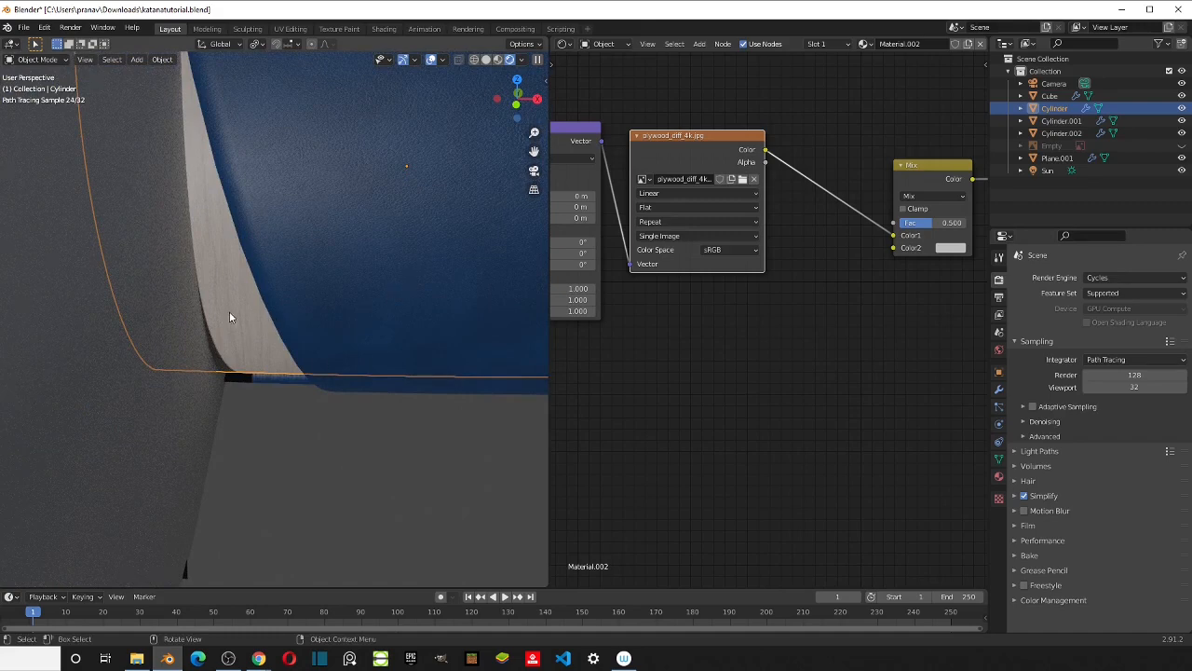
scroll(900, 283, up, 1)
middle_drag(900, 282, 825, 292)
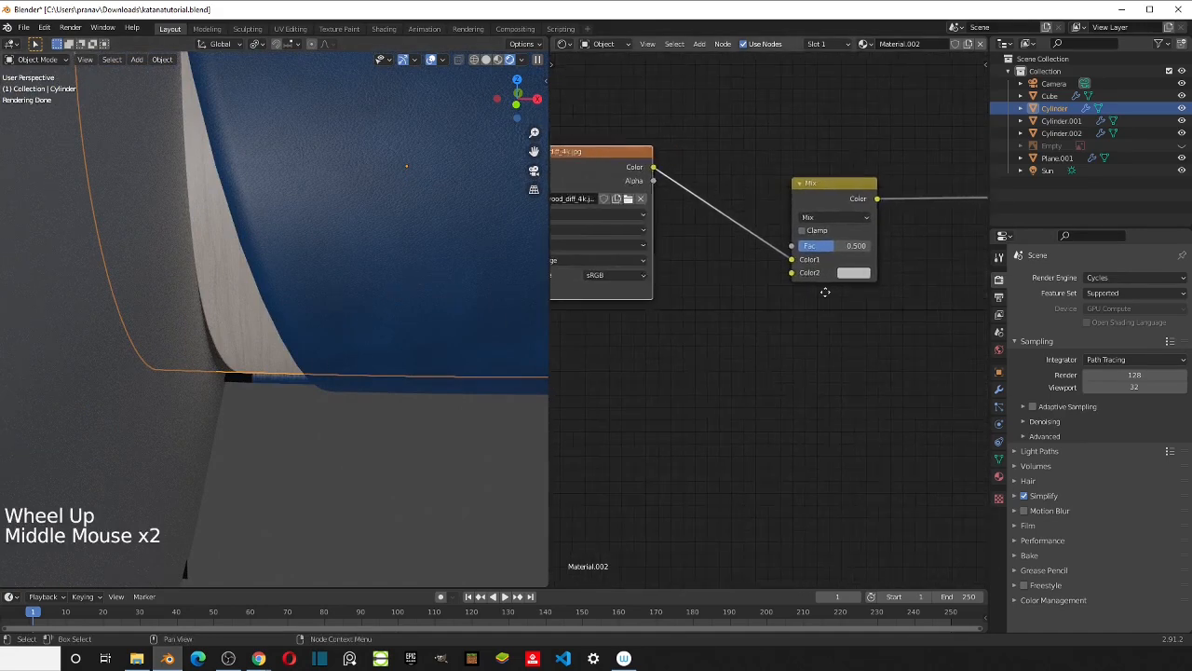
scroll(774, 297, up, 3)
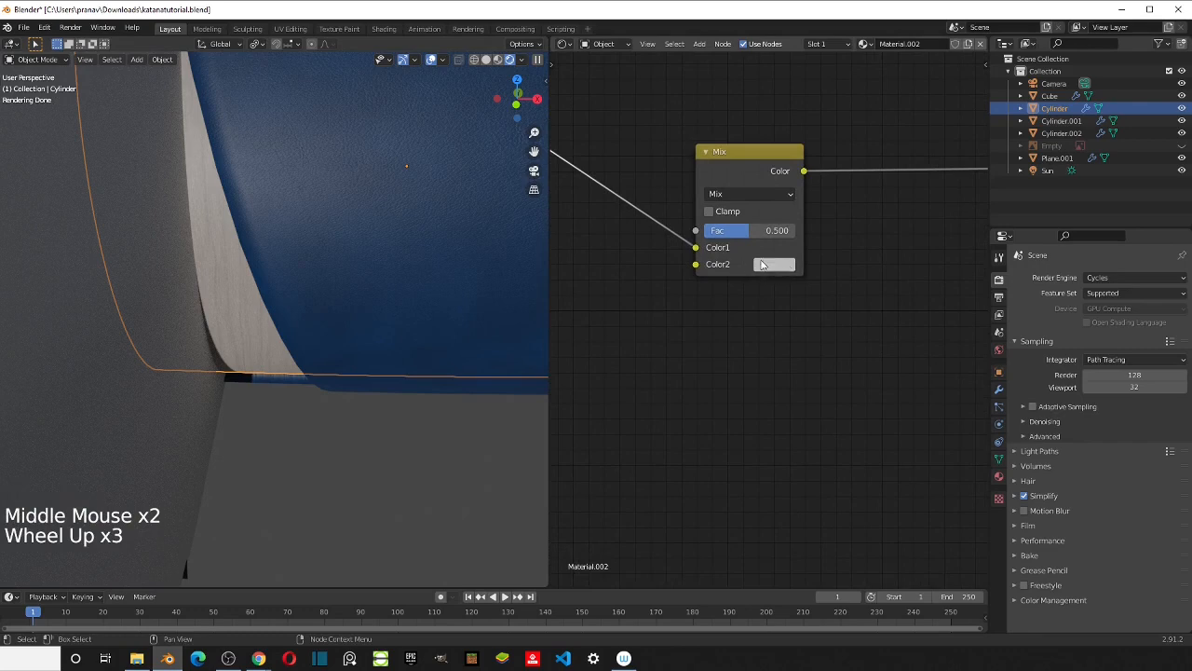
Step: Add a second Image Texture node below the plywood diffuse texture node
scroll(765, 268, down, 4)
mouse_move(765, 269)
middle_down()
mouse_move(796, 261)
mouse_move(756, 276)
middle_up()
scroll(756, 275, down, 4)
scroll(757, 275, down, 3)
key(shift+a)
click(735, 312)
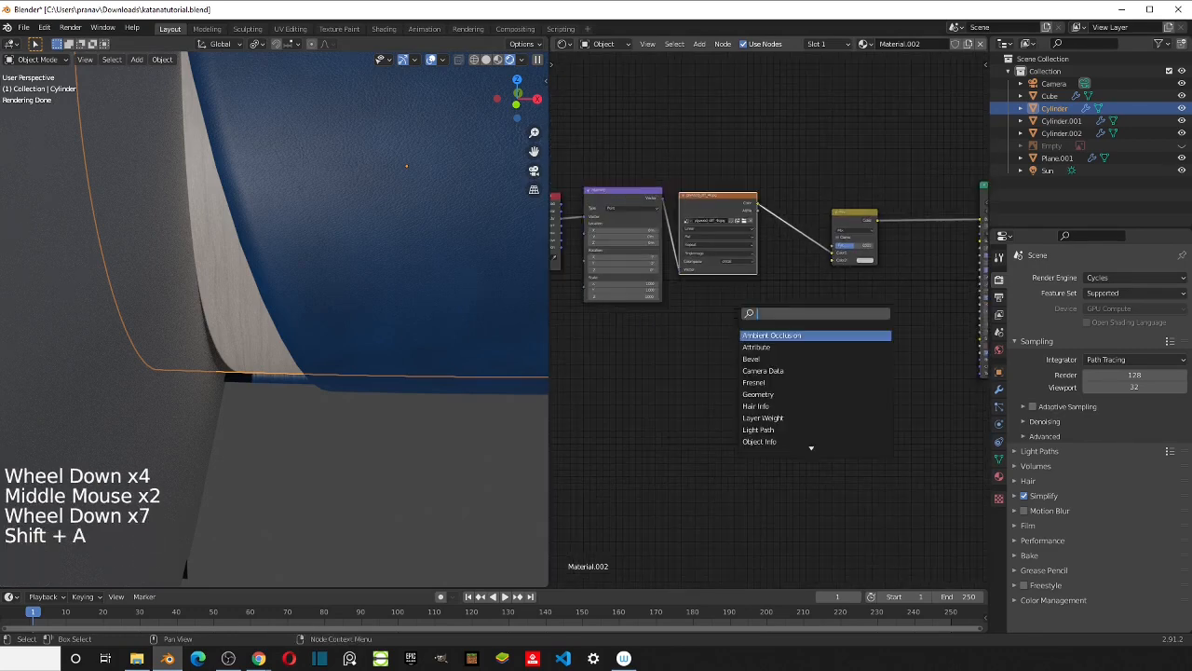
text(image)
key(Return)
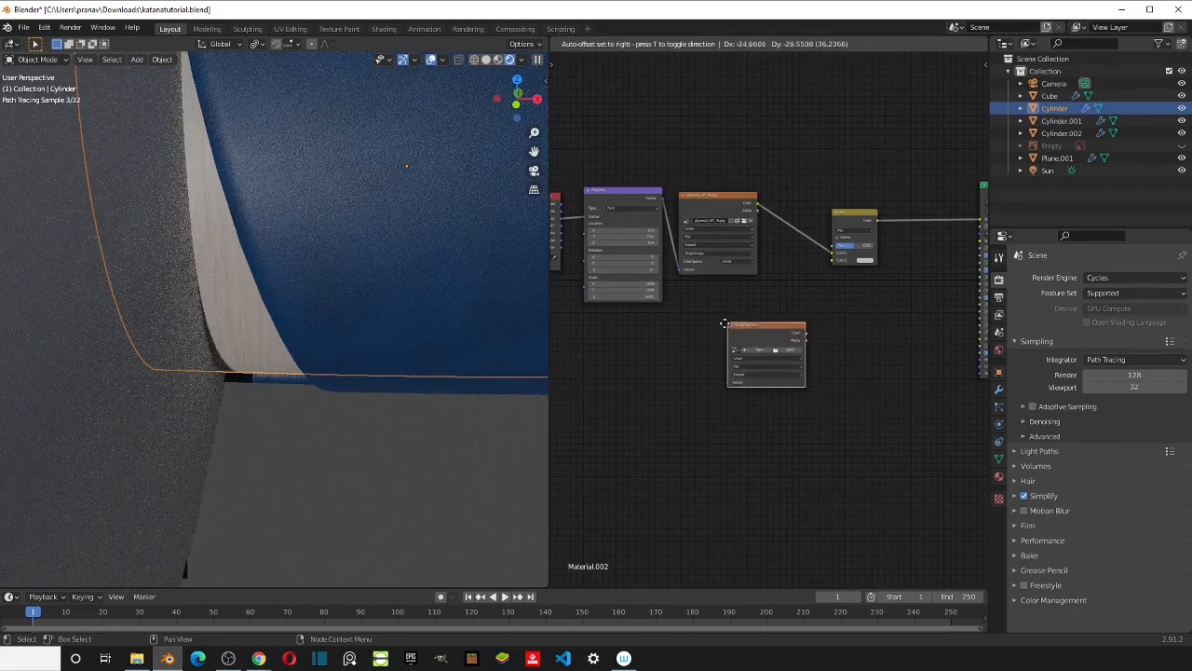
Step: Load plywood_ao_4k.jpg into the second Image Texture node
scroll(750, 402, up, 4)
click(775, 370)
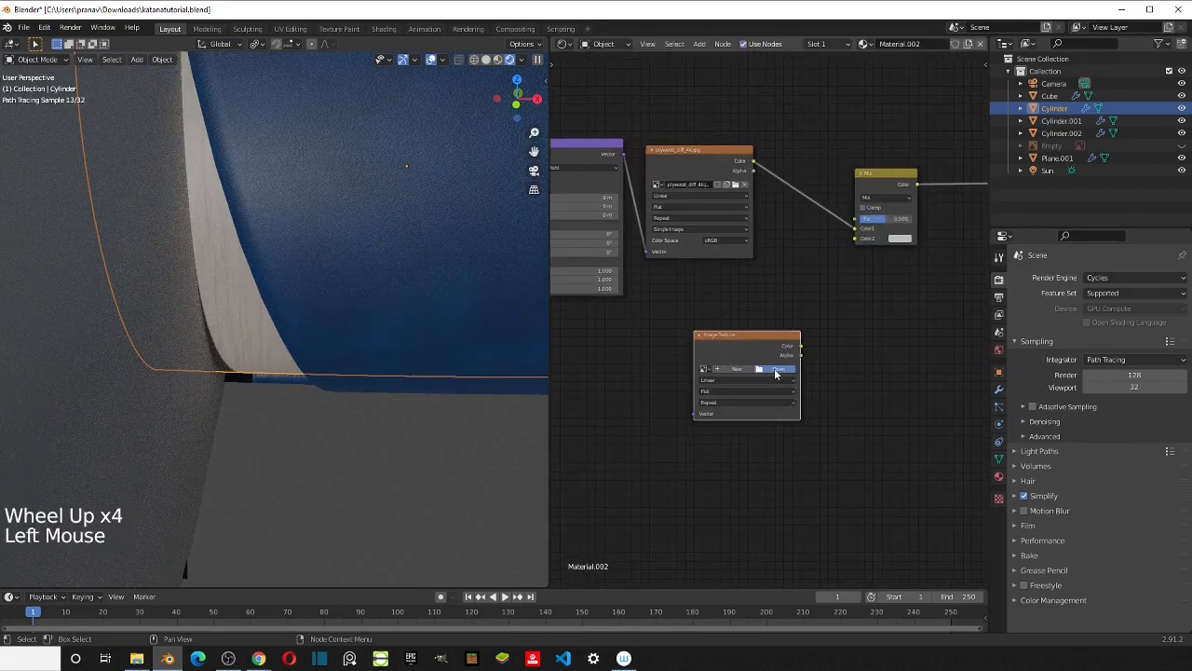
click(319, 430)
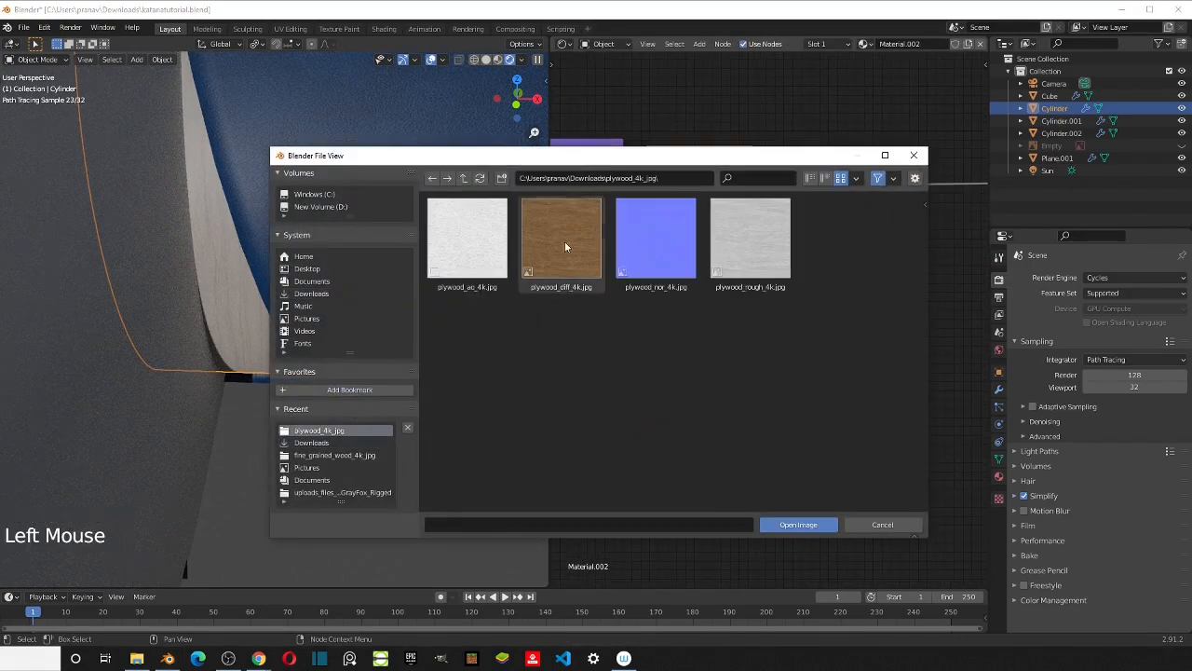
click(471, 258)
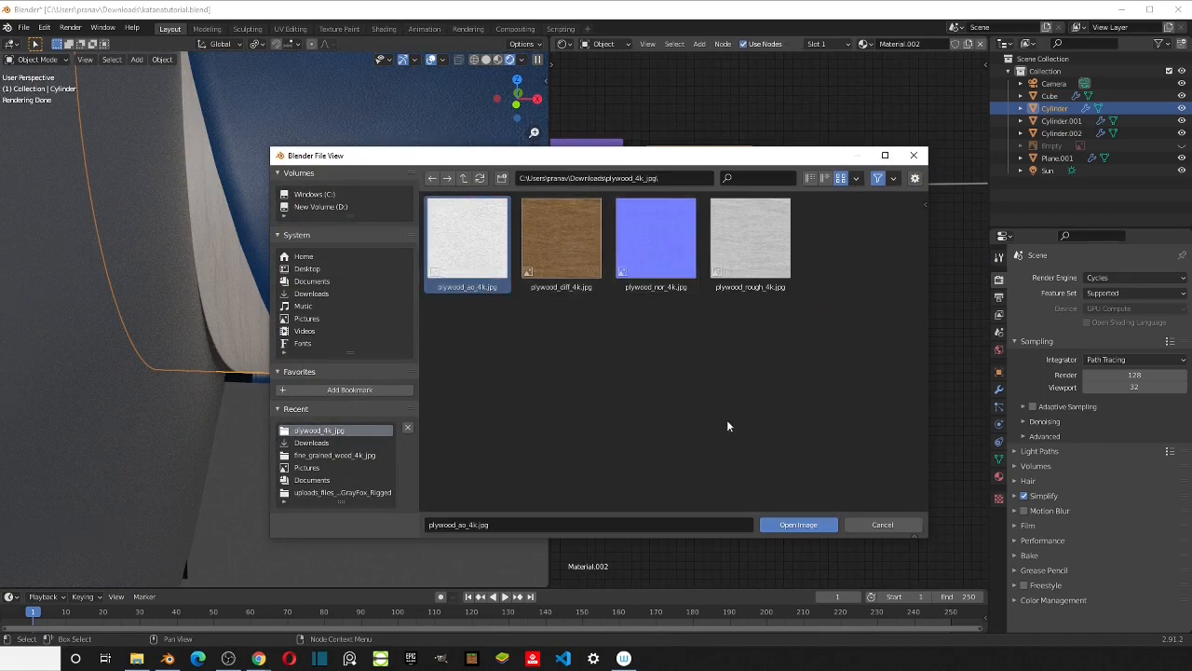
click(783, 526)
Step: Connect the plywood_ao_4k.jpg texture's Color output to the Mix node's Color2 input
click(741, 346)
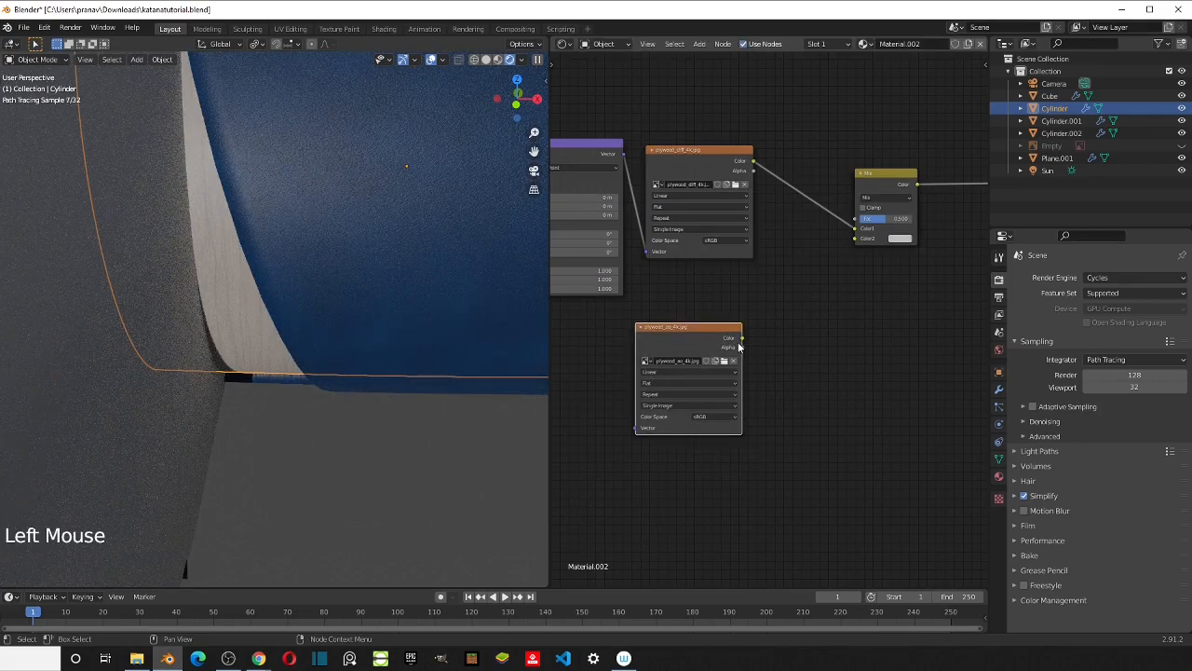
drag(741, 338, 778, 314)
drag(864, 227, 859, 229)
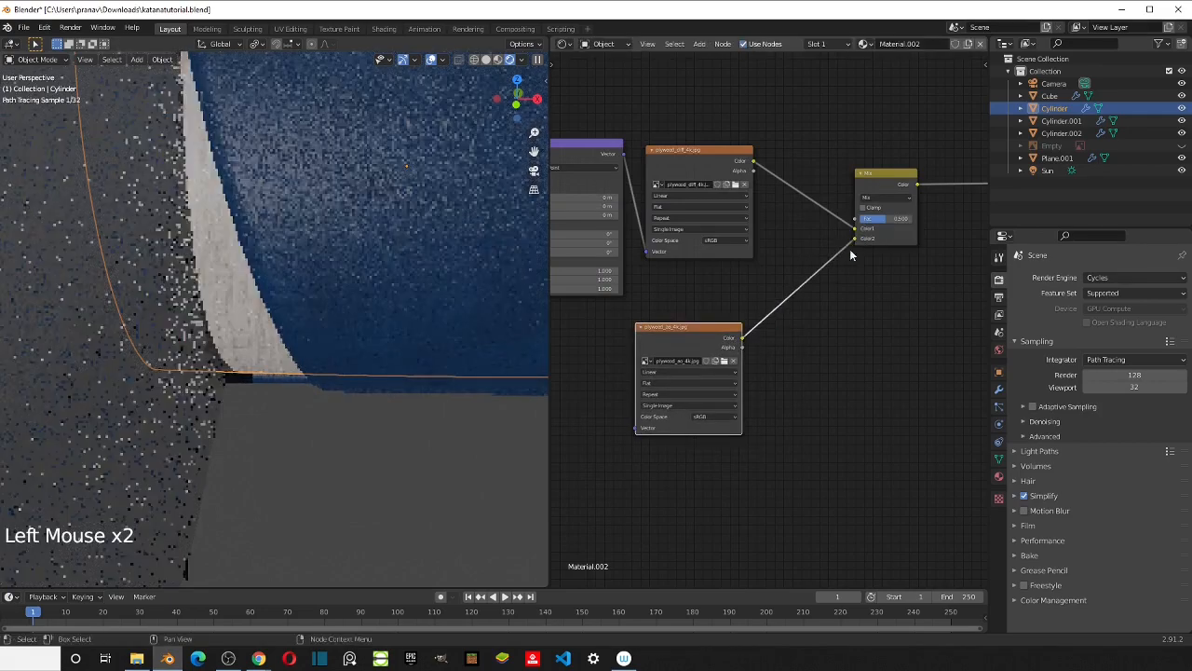
Step: Move the Mapping node away from the textures and connect its Vector output to the plywood_ao_4k.jpg node's Vector input
middle_drag(772, 314, 895, 294)
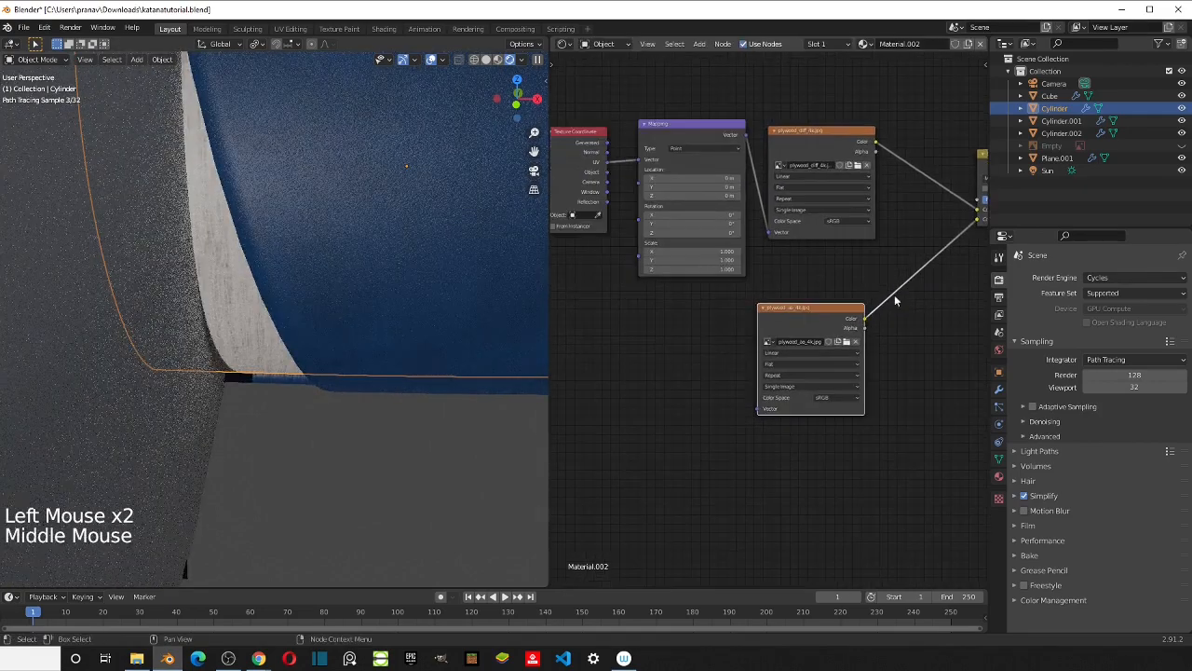
click(616, 132)
drag(737, 152, 664, 132)
click(687, 164)
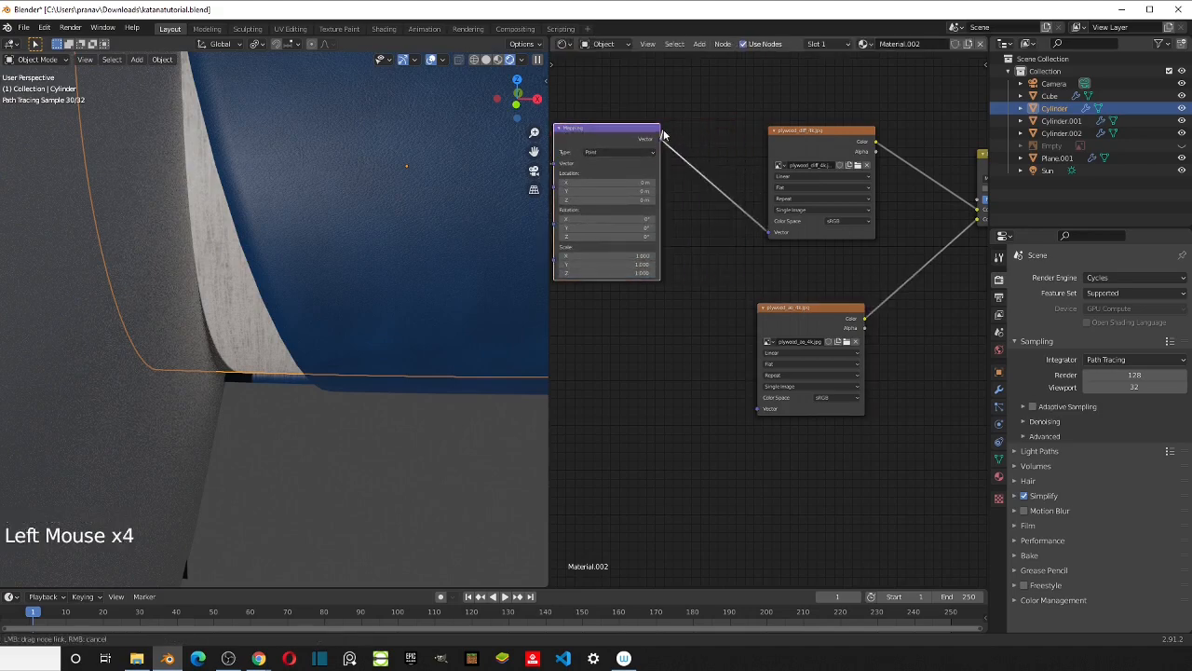
drag(717, 325, 758, 408)
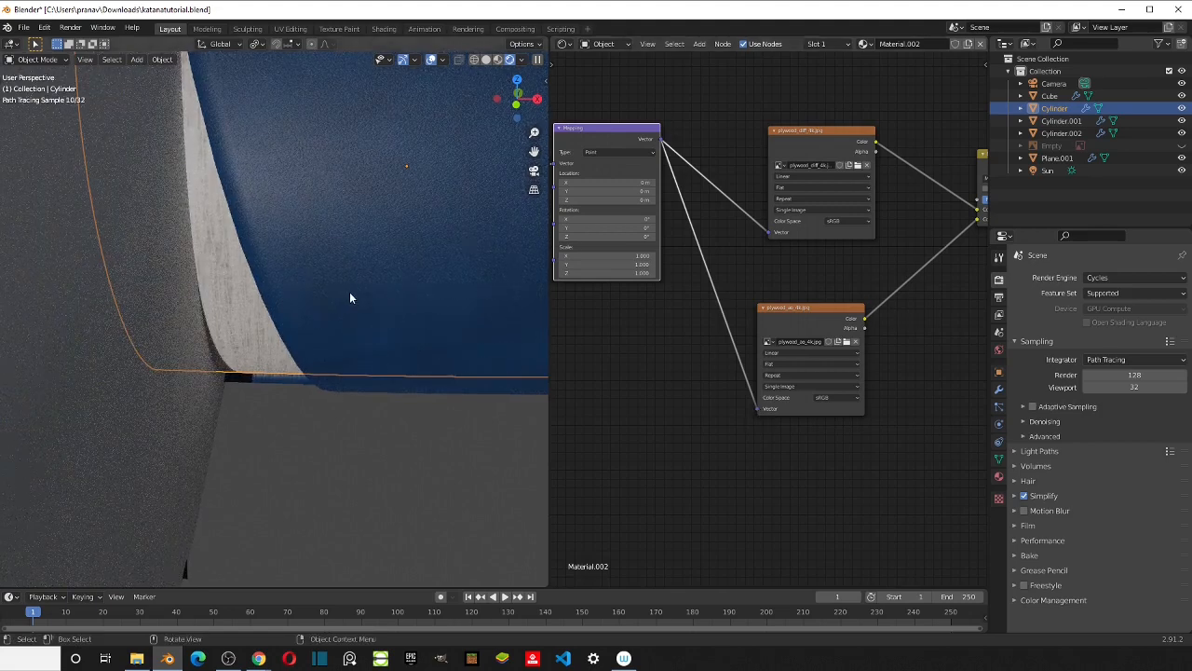
Step: Try a 90° Y rotation on the plywood textures' Mapping node and reset it to 0°
middle_drag(688, 254, 733, 261)
scroll(652, 219, up, 2)
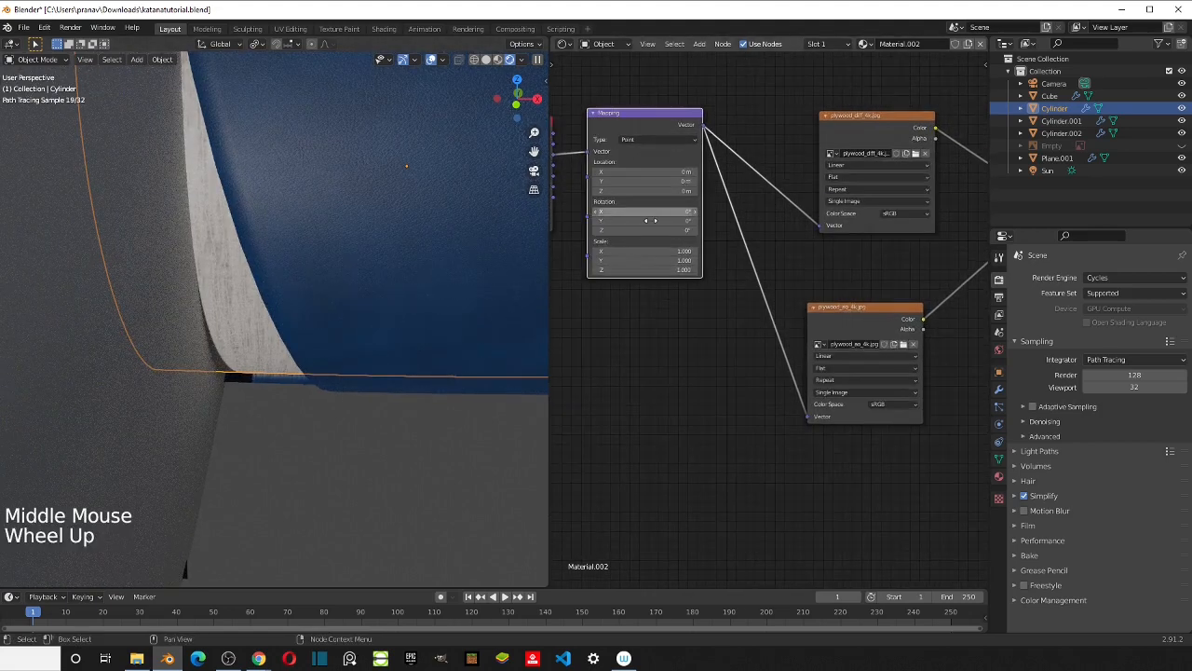
click(648, 213)
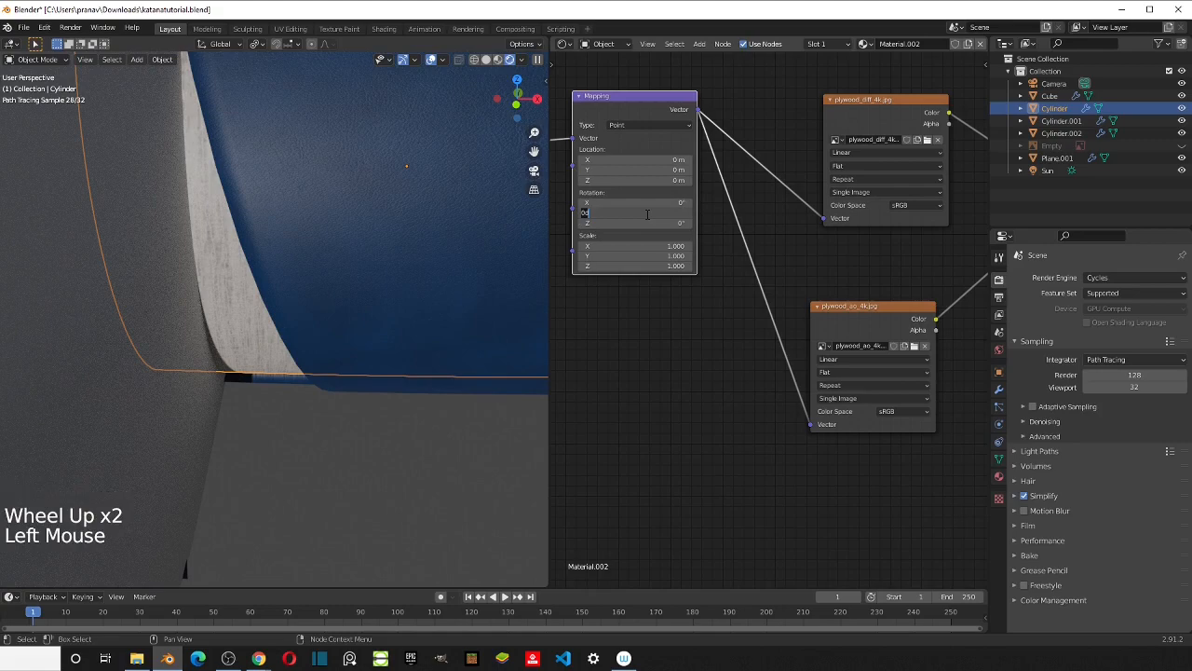
text(90)
key(Return)
click(647, 213)
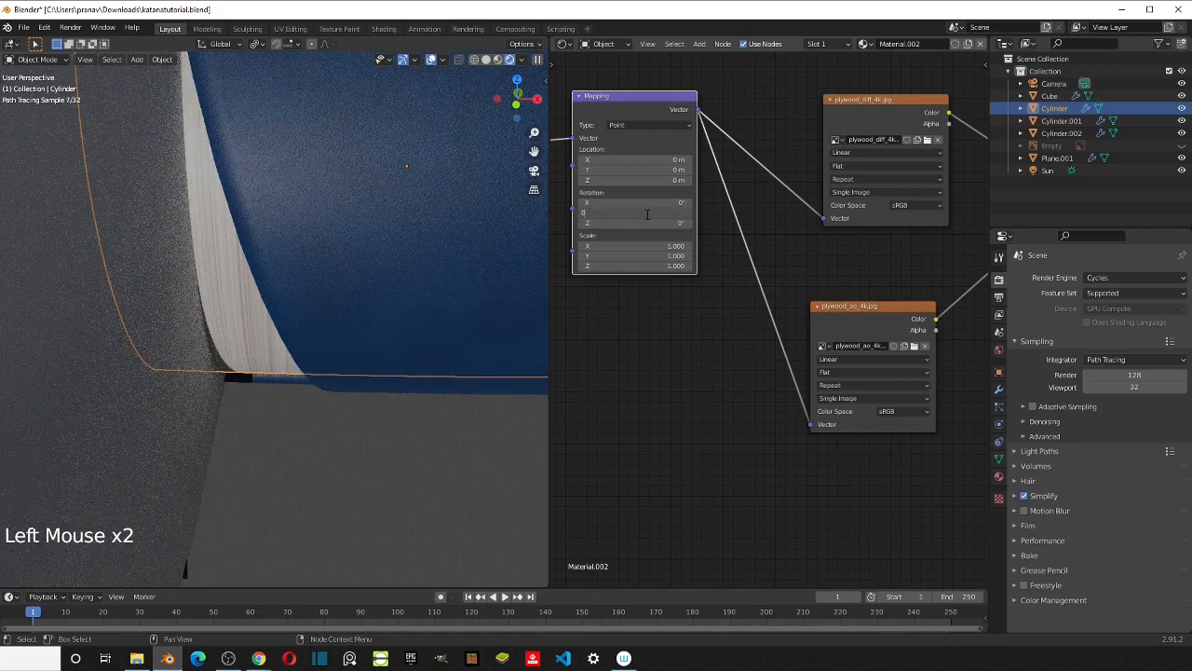
Step: Set the Mapping node's X rotation to 90° and check the wood grain on the handle core
click(657, 203)
text(90)
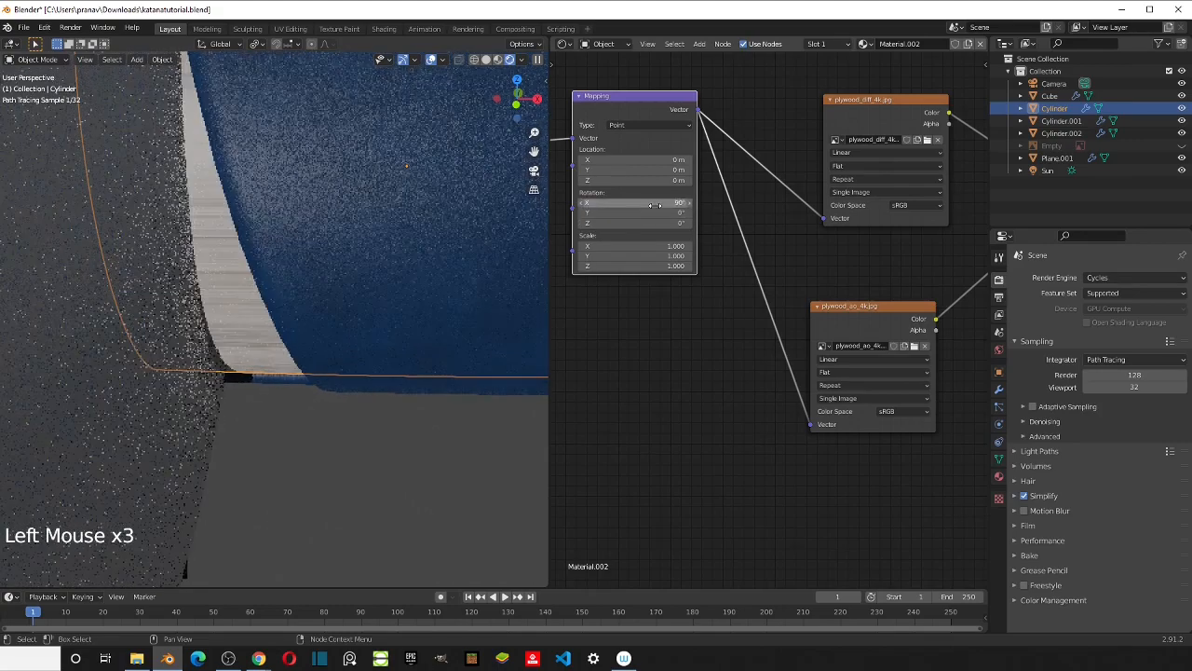
key(Return)
scroll(251, 237, down, 4)
scroll(340, 270, up, 2)
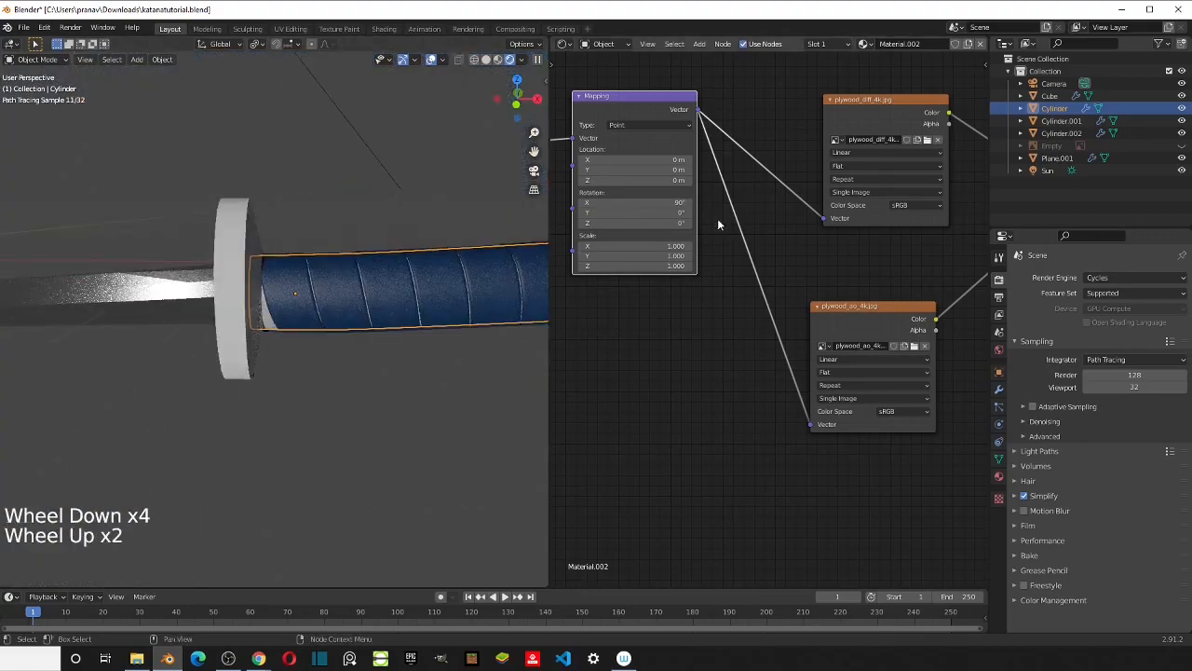
Step: Set the Mapping node's scale to 30 on X and 11.3 on Y for the plywood textures
scroll(338, 307, up, 2)
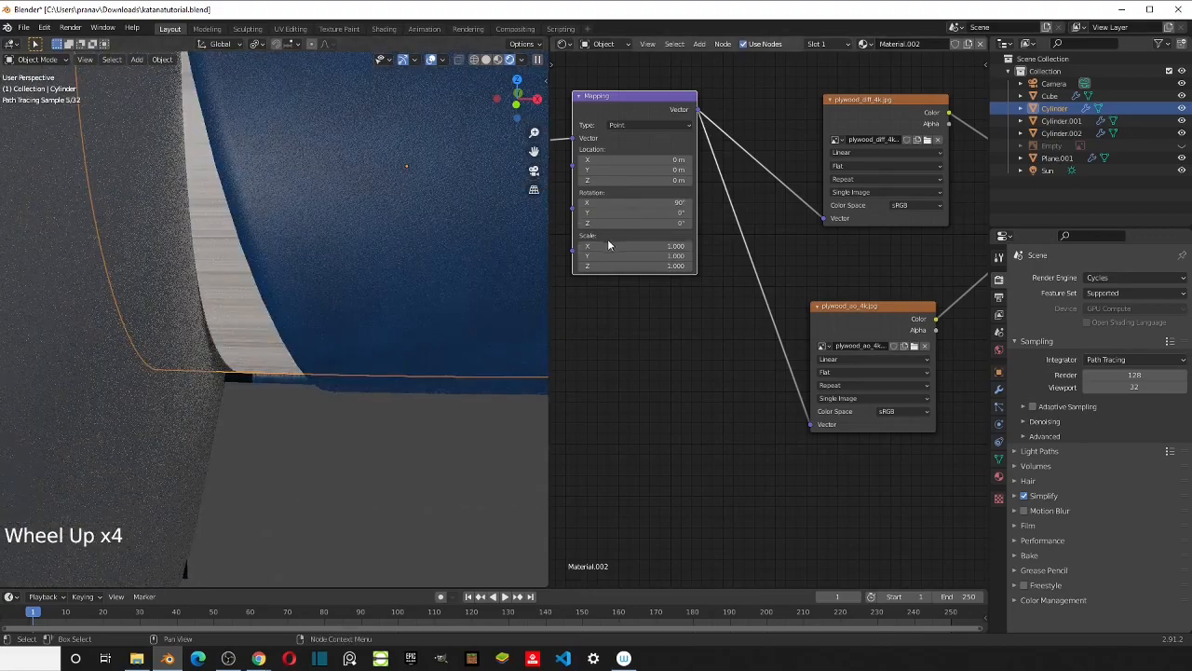
drag(611, 246, 782, 246)
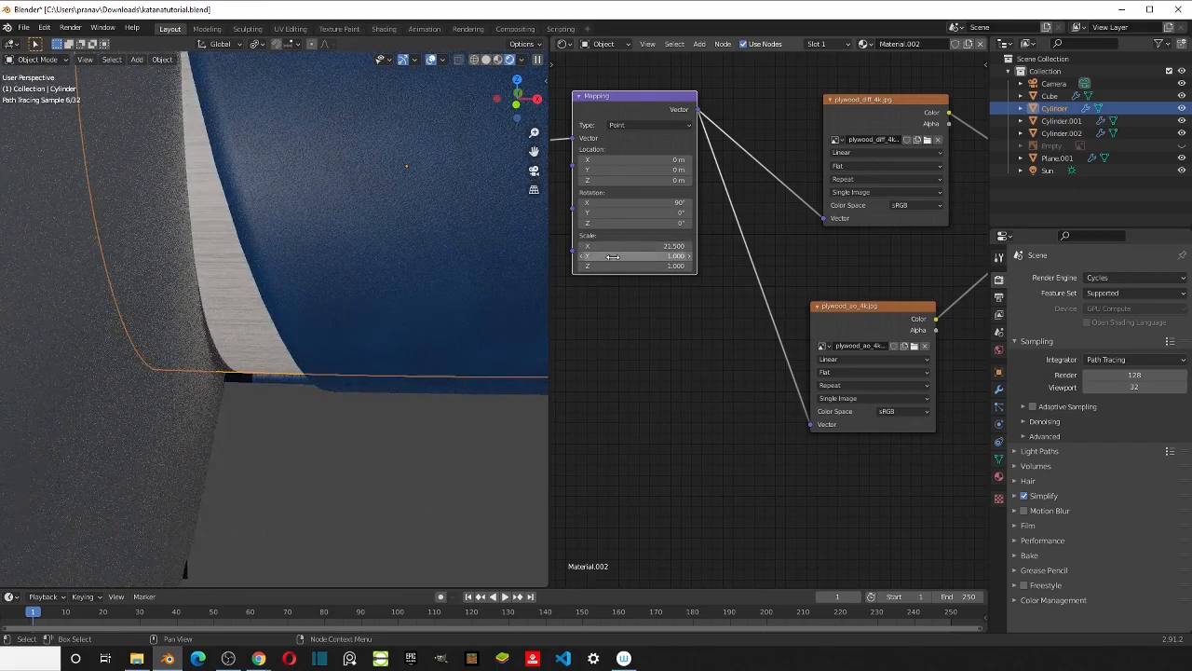
drag(599, 256, 726, 249)
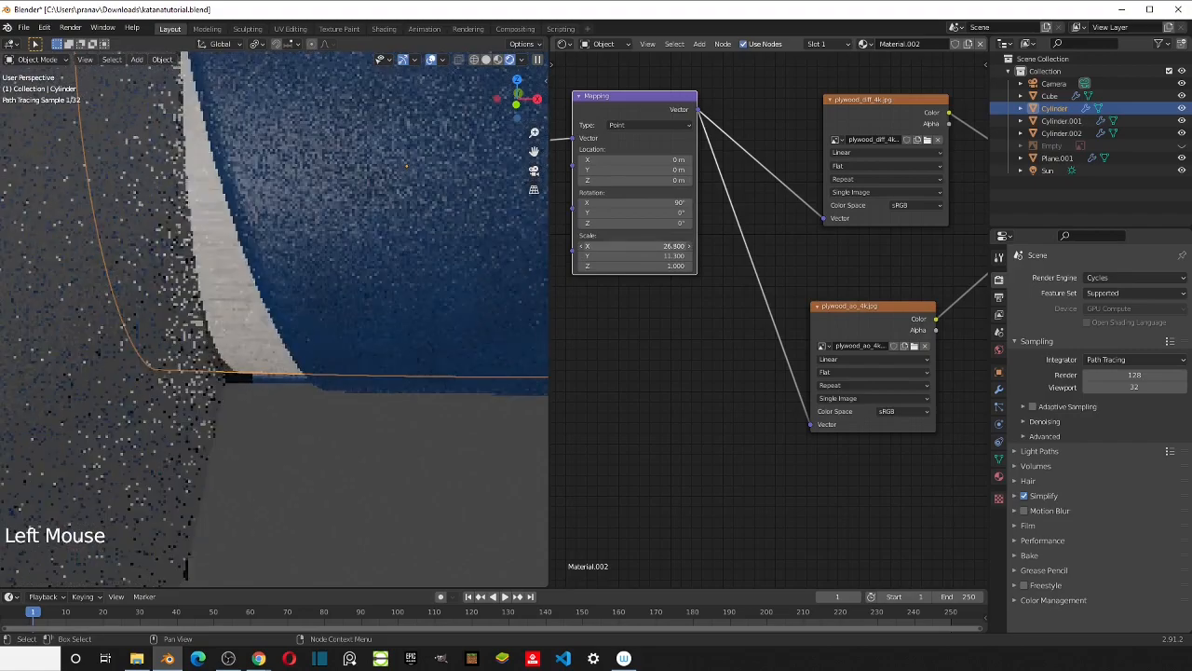
Step: Deselect the handle core and inspect the blue wrap's windings along the whole handle
scroll(351, 348, down, 5)
click(359, 370)
scroll(344, 366, up, 1)
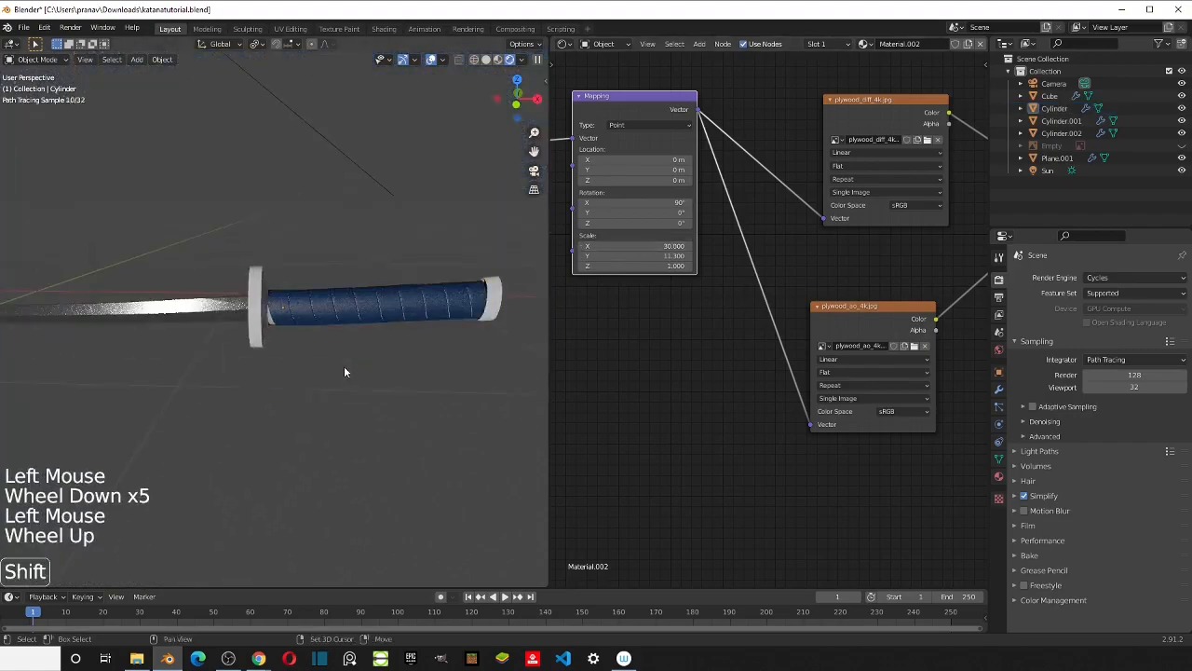
scroll(306, 364, up, 3)
shift+middle_drag(344, 366, 284, 341)
scroll(285, 341, down, 3)
scroll(284, 340, up, 2)
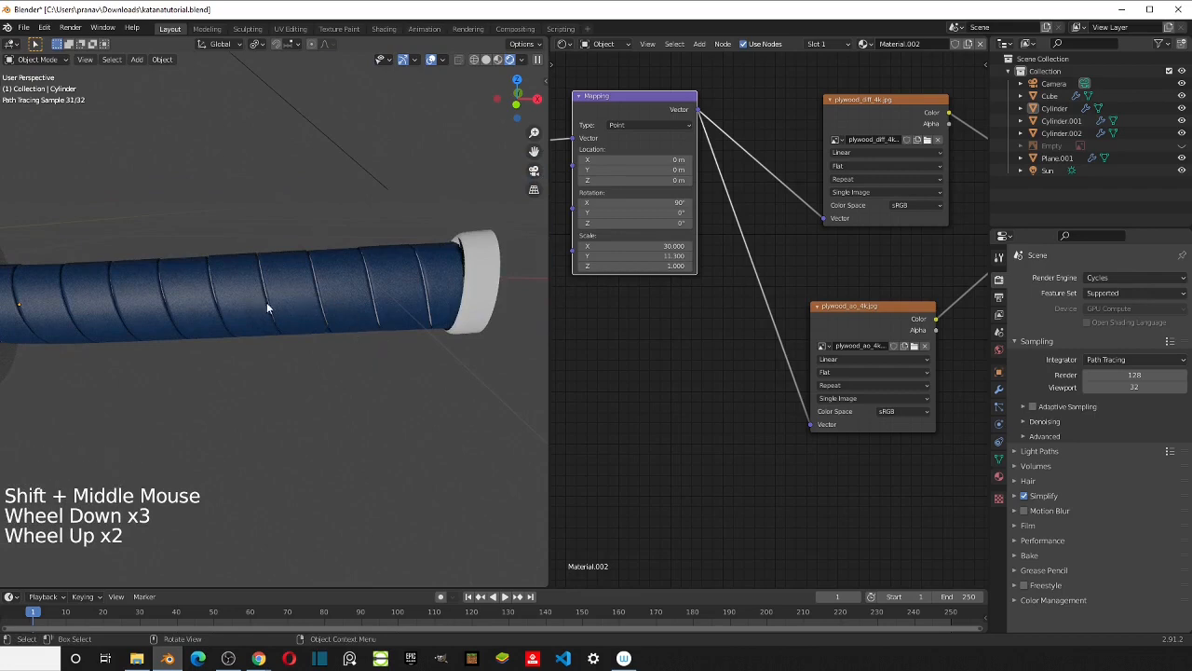
shift+middle_drag(267, 308, 312, 323)
shift+middle_drag(248, 305, 211, 315)
scroll(281, 298, up, 2)
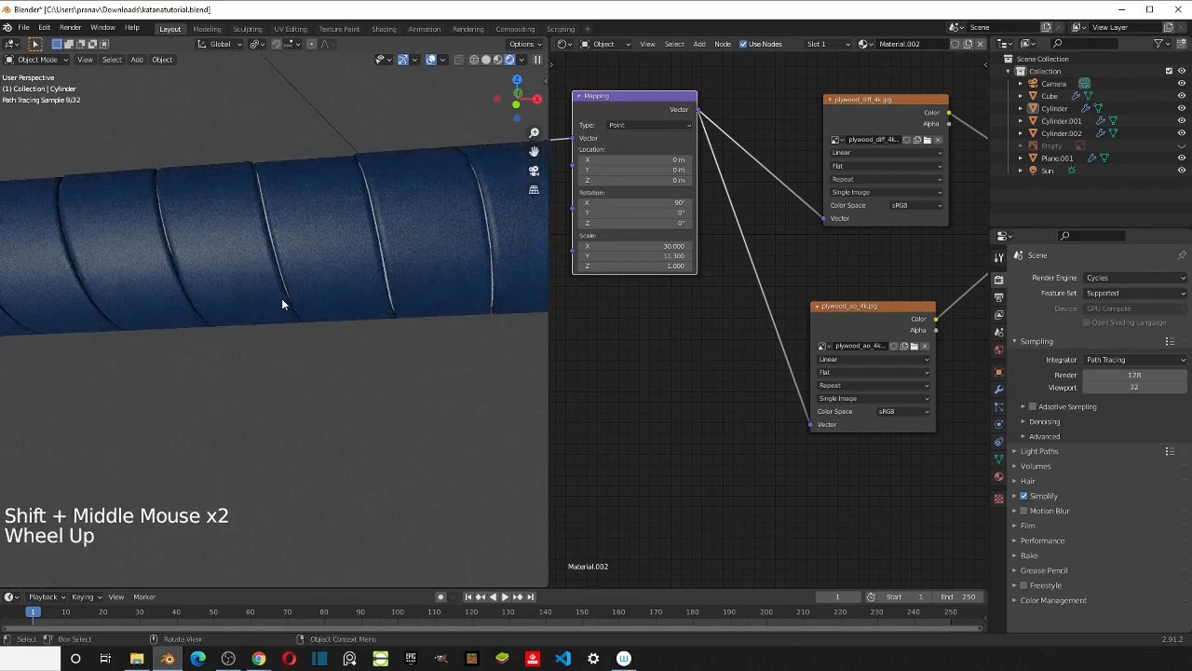
Step: Select the blue handle wrap and try 15 iterations in its Screw modifier
click(306, 272)
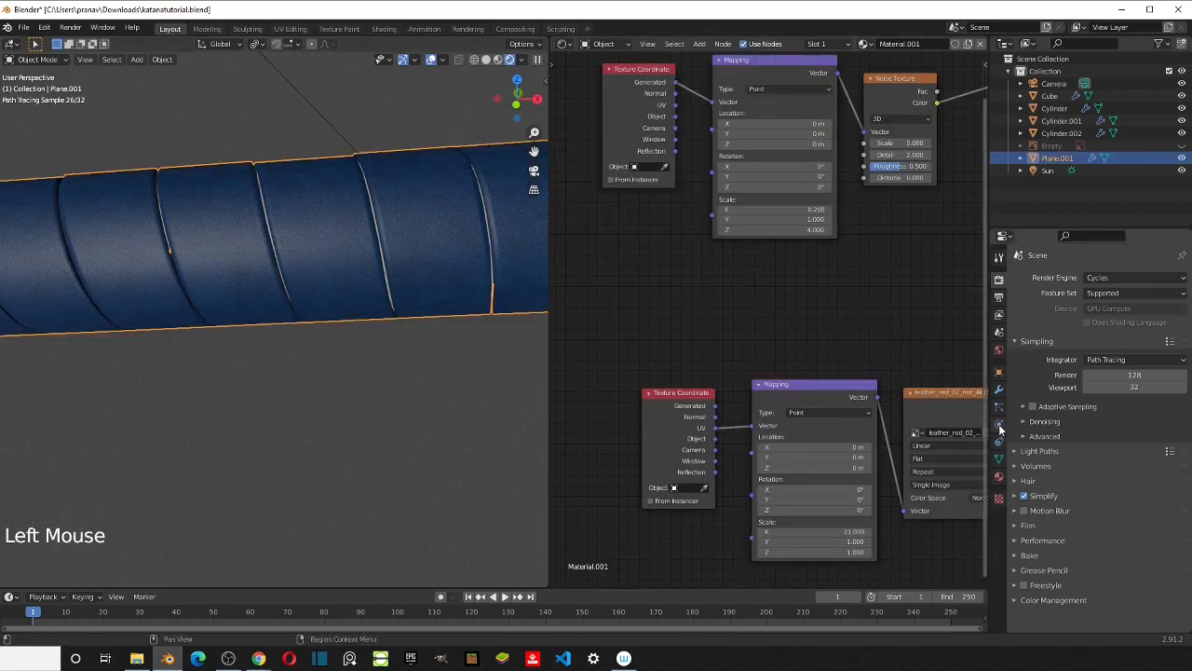
click(999, 392)
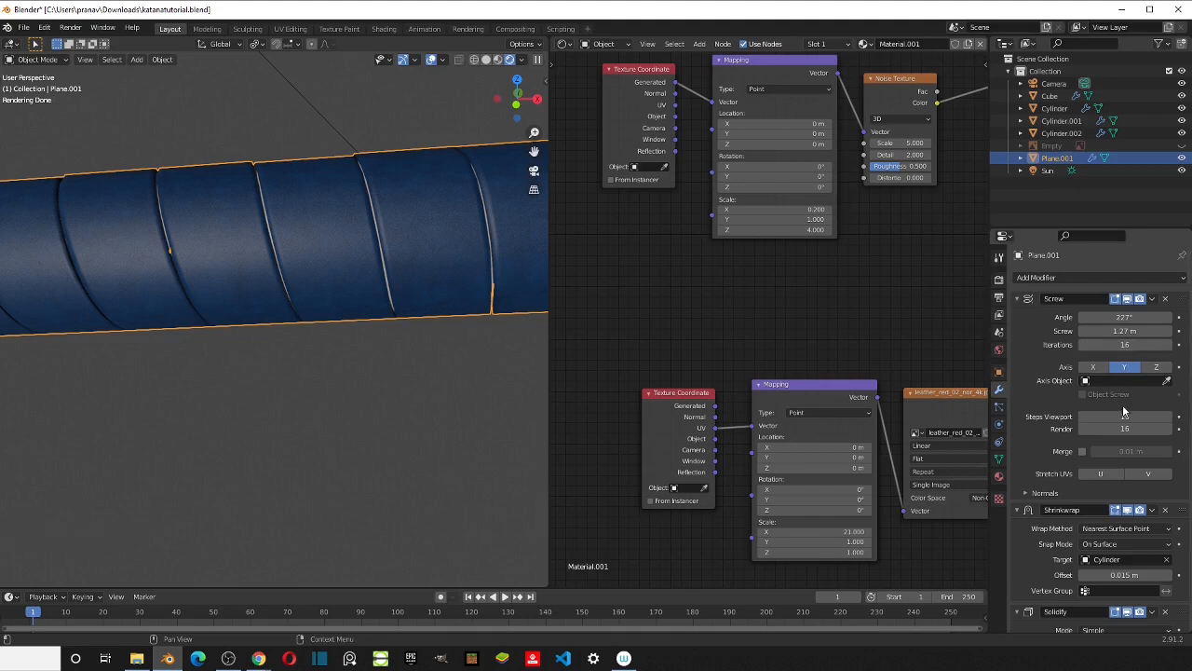
scroll(1089, 485, down, 4)
scroll(1115, 313, up, 4)
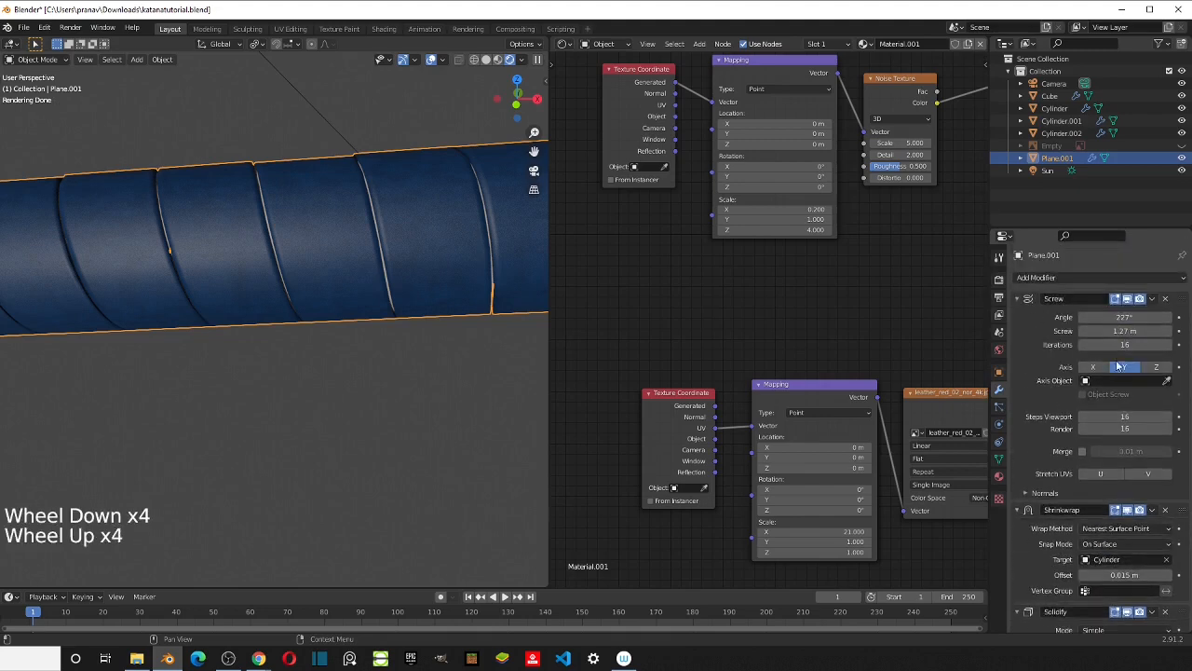
click(1122, 344)
text(15)
key(Return)
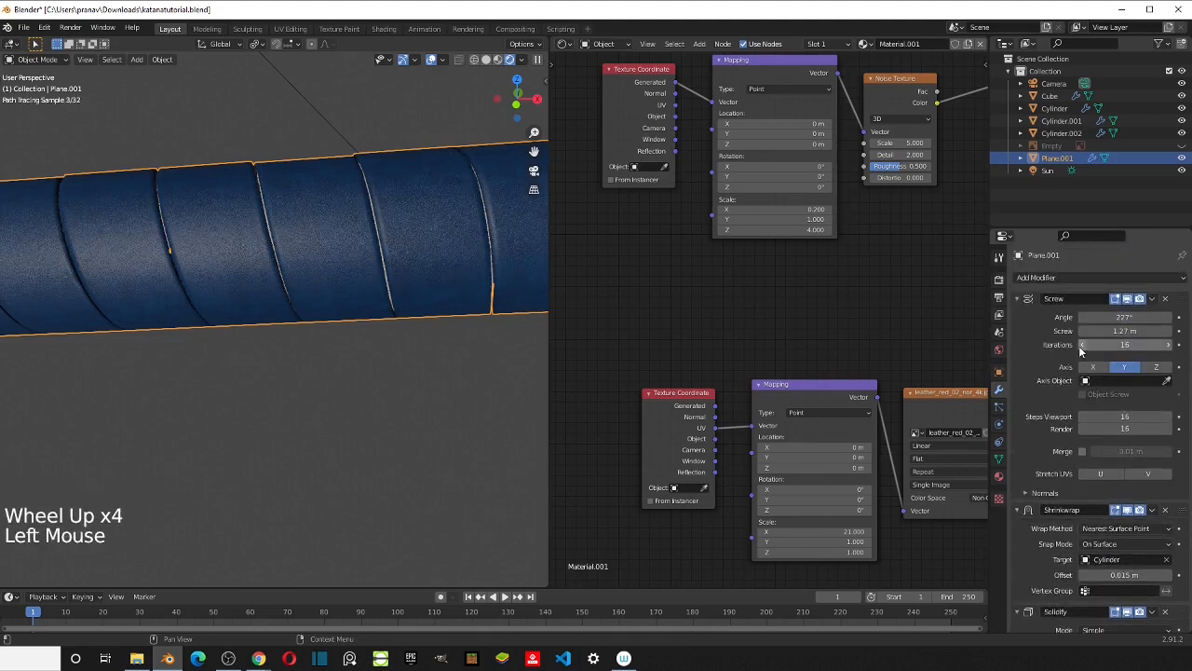
Step: Reduce the blue wrap's Screw modifier iterations to 10
click(1081, 347)
click(1081, 346)
click(1082, 347)
click(1081, 346)
click(1081, 347)
click(1082, 346)
click(1081, 346)
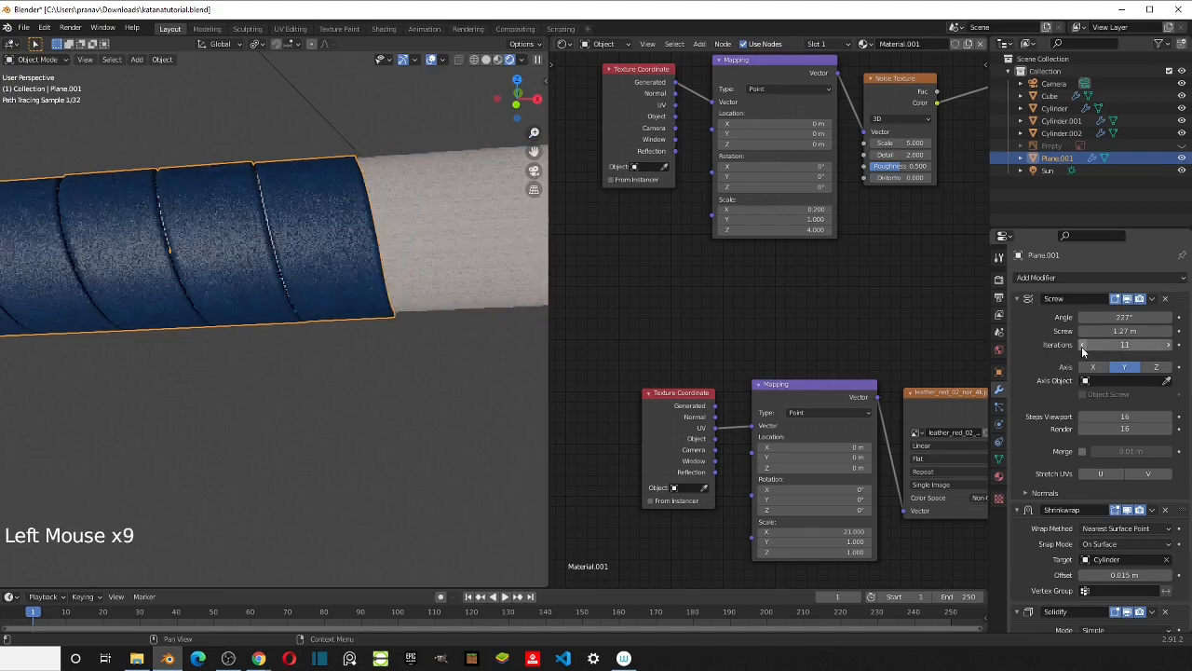
click(1081, 347)
scroll(729, 304, down, 1)
scroll(346, 397, up, 2)
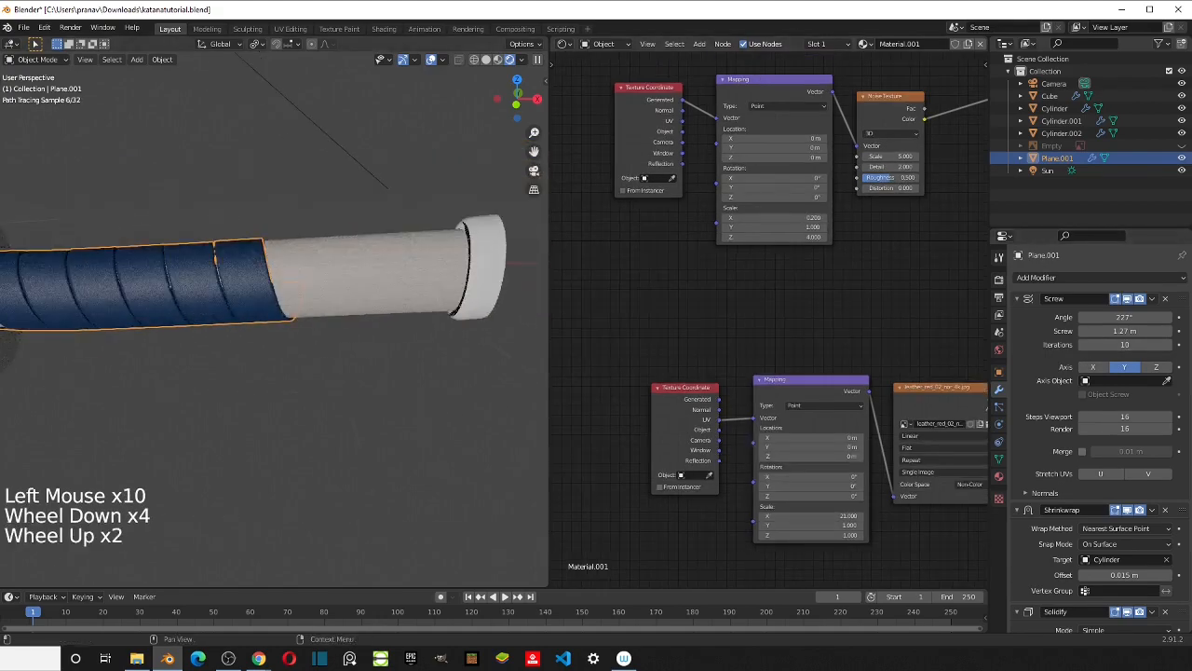
Step: Raise the blue wrap's Screw modifier iterations back to 16 to cover the handle up to the pommel
click(1170, 344)
click(1170, 345)
click(1170, 345)
click(1169, 344)
click(1169, 345)
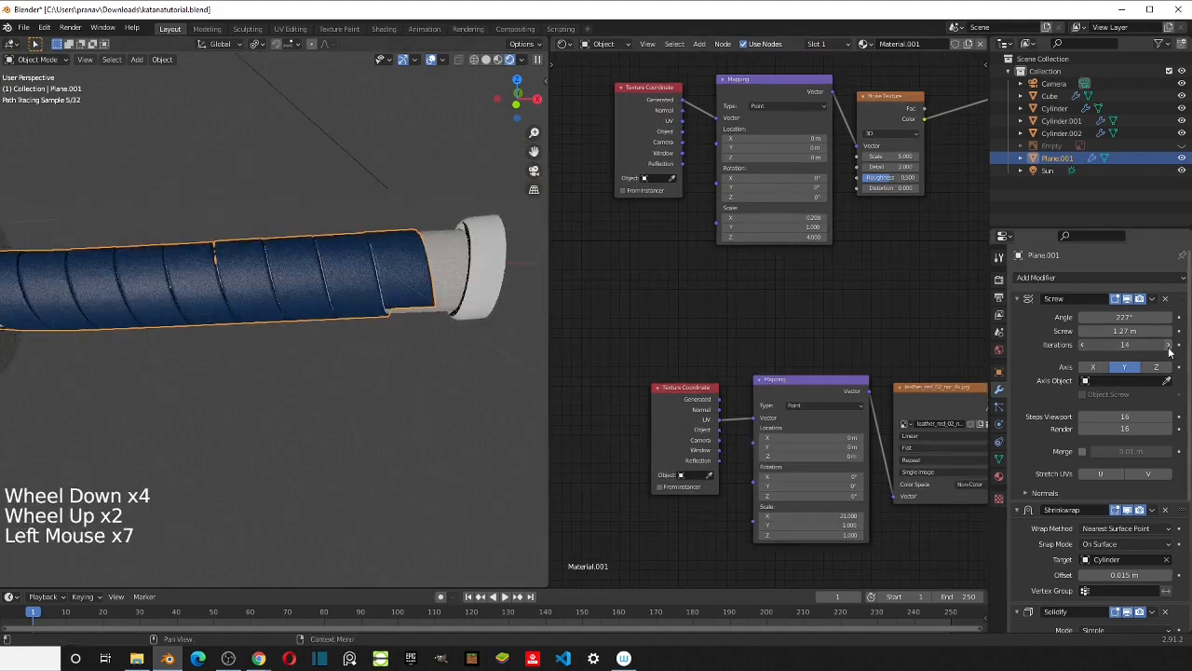
click(1170, 345)
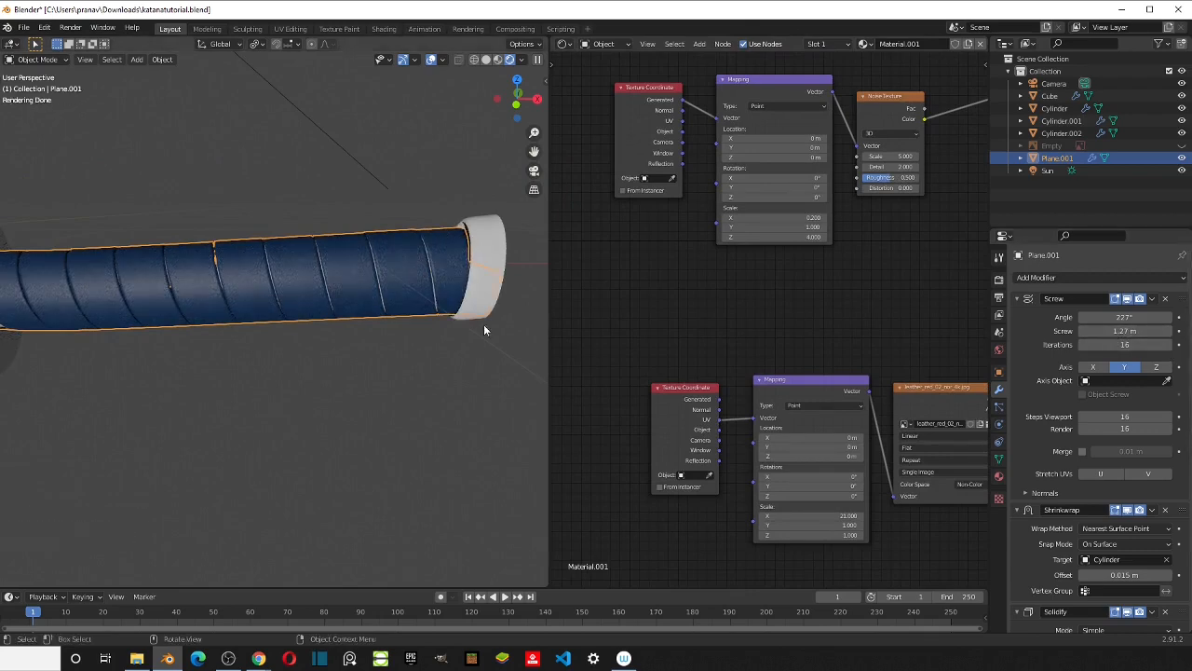
Step: Inspect the blue wrap along the handle and close up where it meets the guard
shift+middle_drag(386, 318, 404, 315)
scroll(337, 343, down, 3)
scroll(132, 354, up, 2)
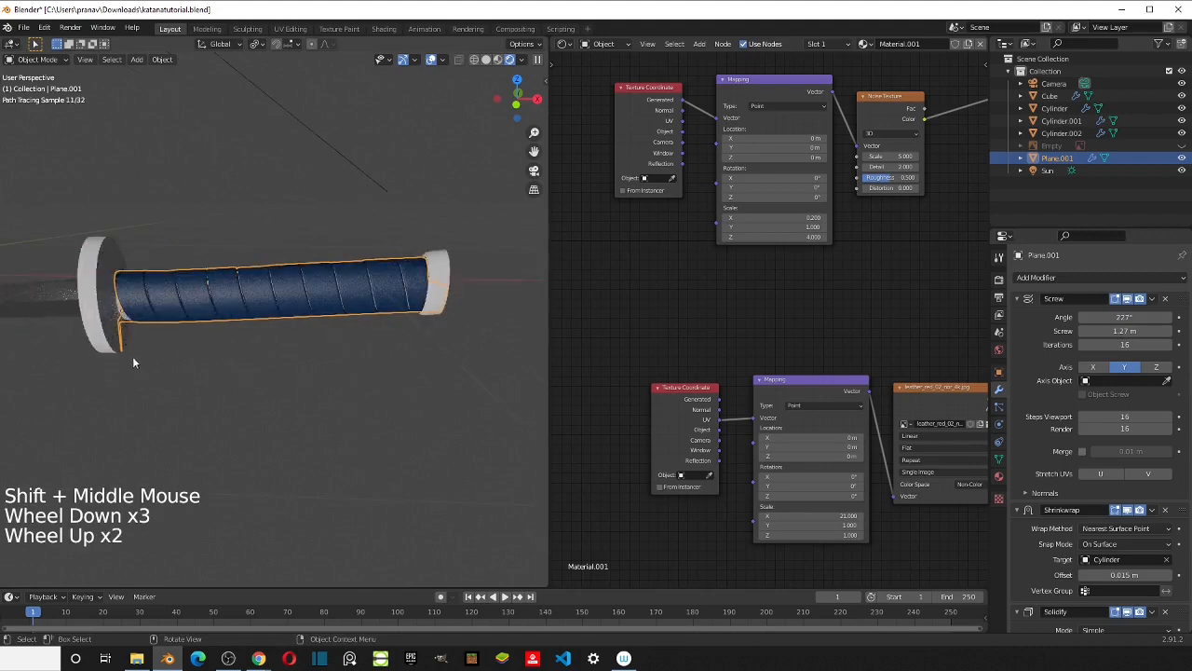
click(109, 330)
click(135, 317)
scroll(153, 329, up, 1)
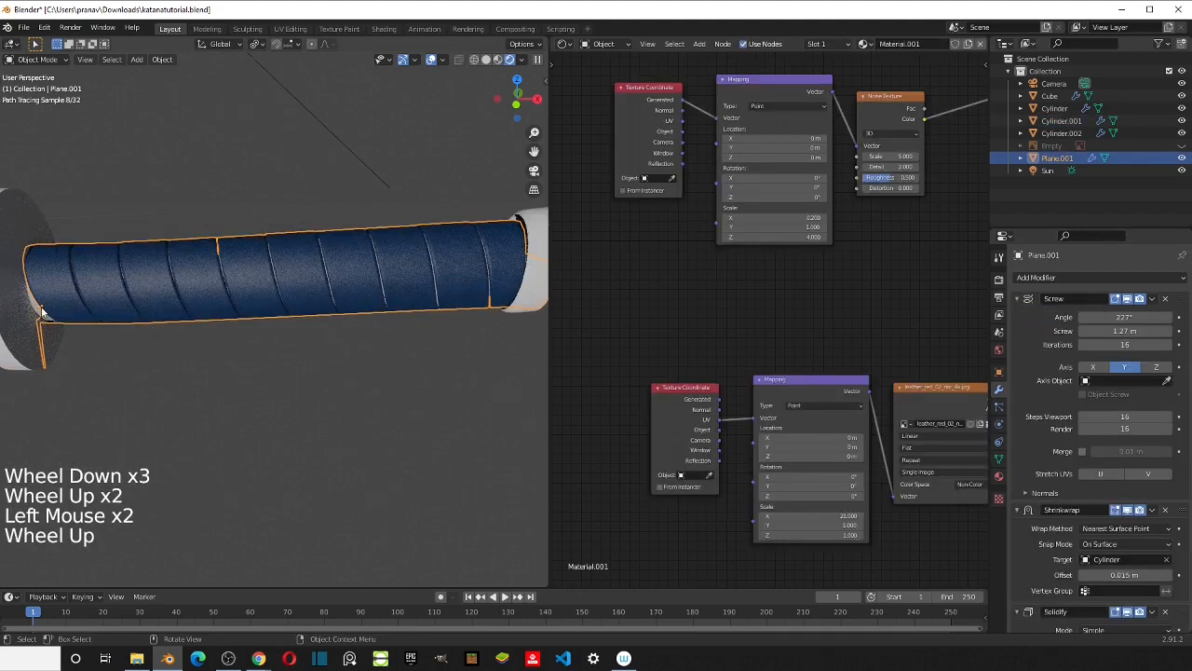
click(32, 308)
shift+middle_drag(33, 308, 92, 298)
scroll(145, 306, up, 1)
scroll(175, 257, up, 1)
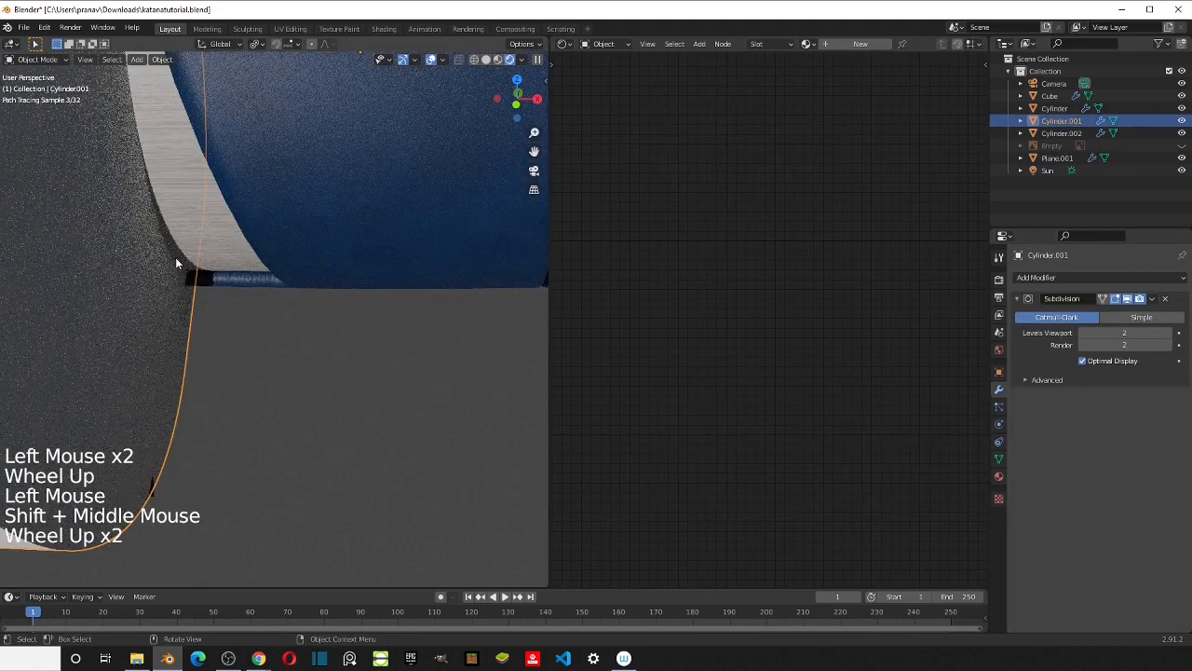
Step: Select the handle core and set the Mix node that combines its plywood textures to Multiply blending
click(188, 238)
click(188, 238)
click(188, 239)
click(180, 210)
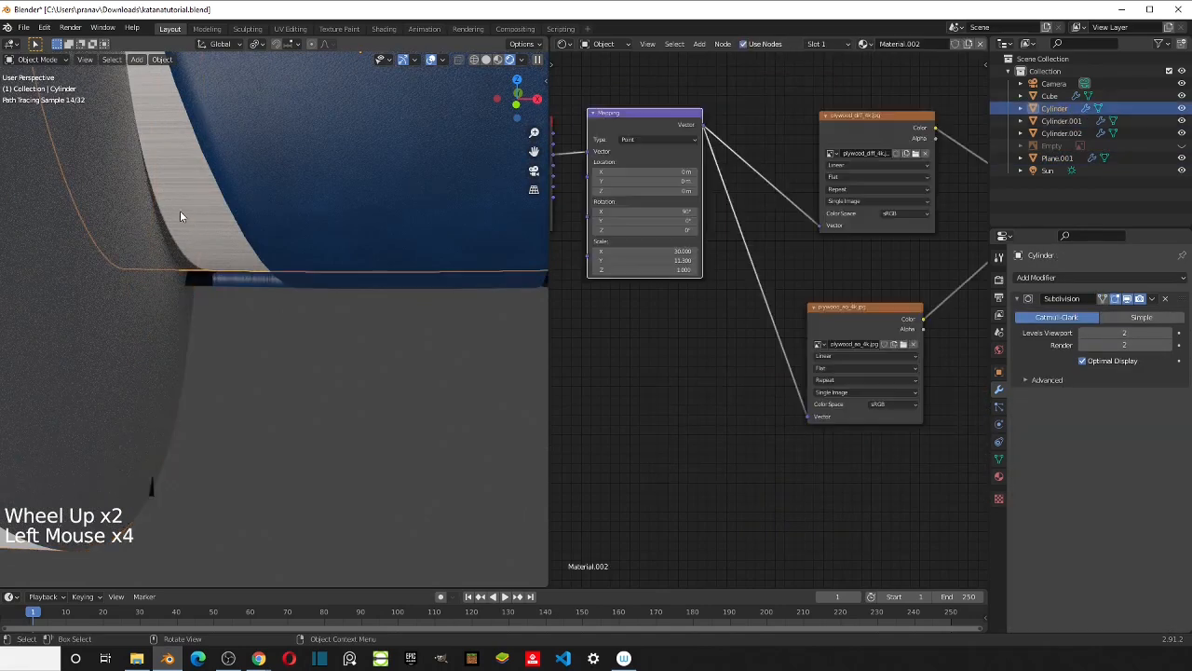
scroll(728, 282, down, 3)
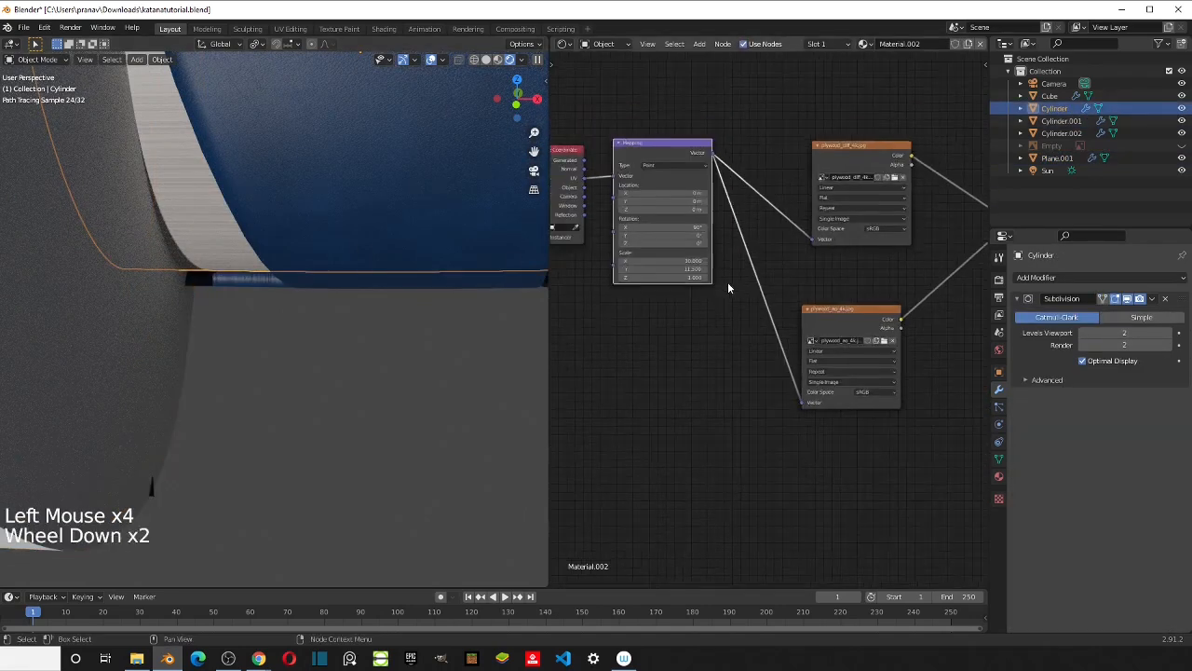
middle_drag(756, 270, 645, 300)
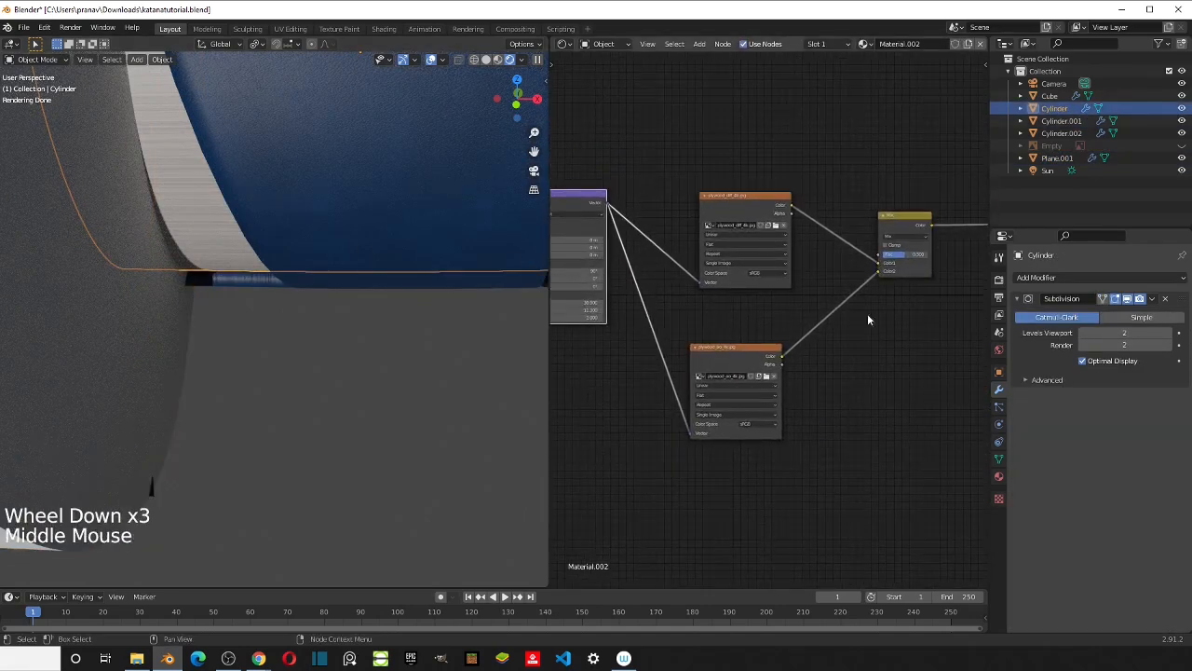
middle_drag(867, 317, 794, 336)
scroll(814, 338, up, 1)
scroll(815, 341, up, 3)
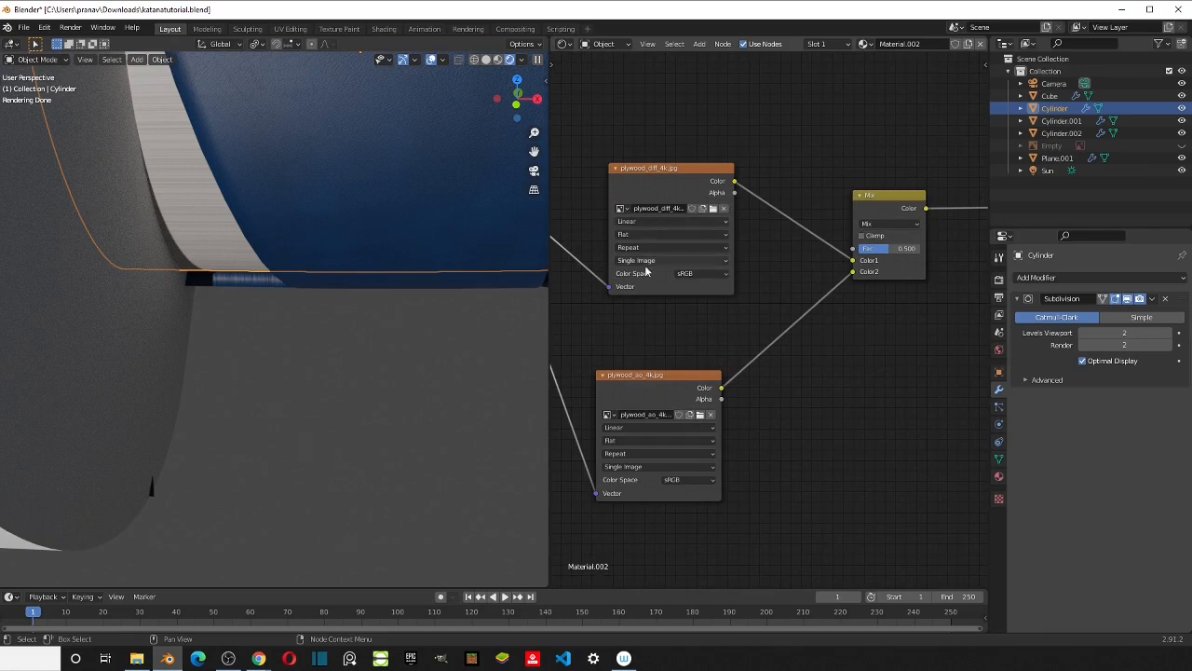
click(876, 225)
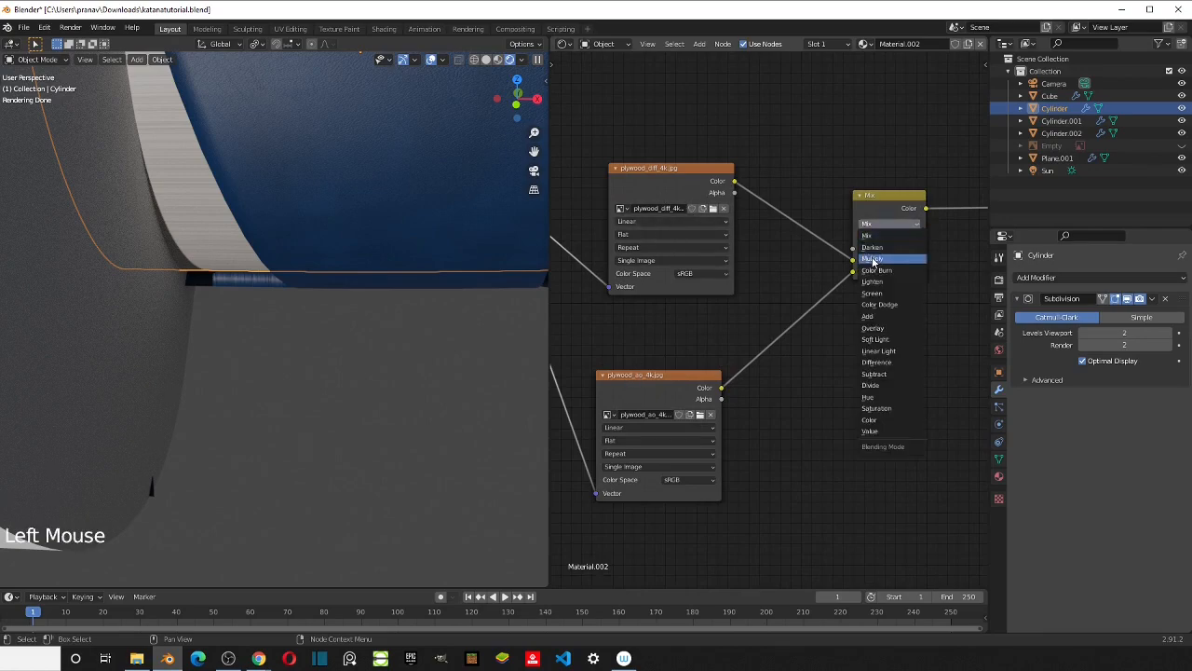
click(884, 258)
Step: Check the handle core's wood colour beside the guard and the look of the whole handle
scroll(242, 270, down, 2)
scroll(239, 272, up, 1)
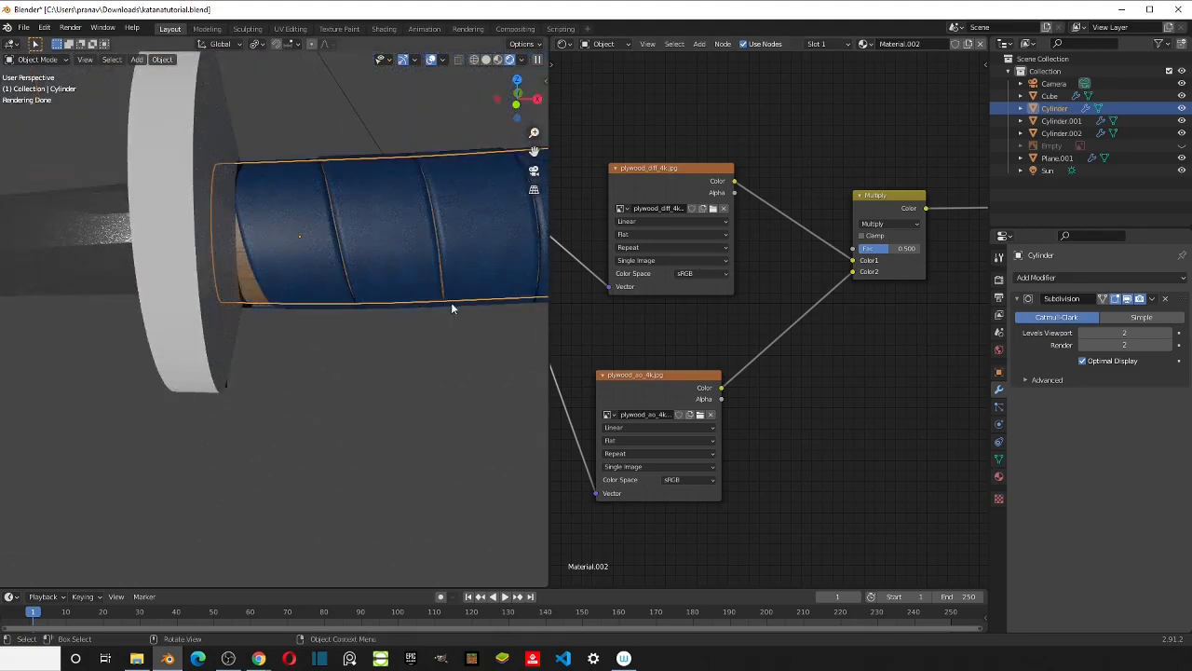
click(782, 344)
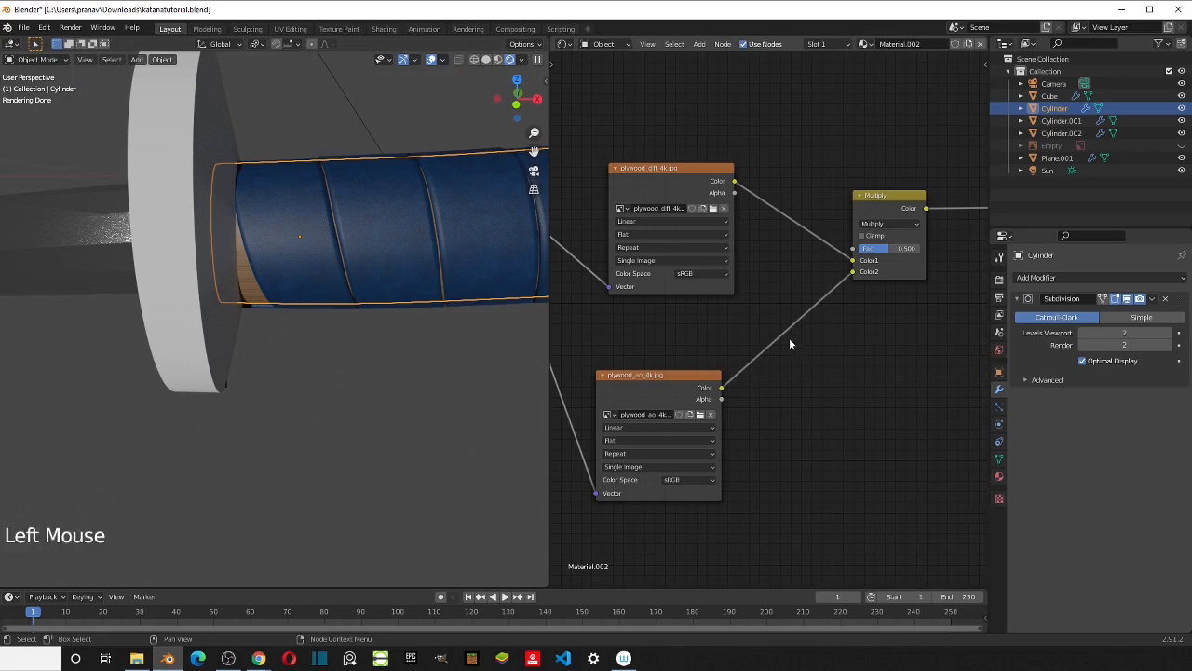
scroll(789, 337, down, 3)
scroll(354, 321, down, 4)
shift+middle_drag(408, 347, 326, 351)
scroll(321, 352, down, 1)
shift+middle_drag(220, 337, 243, 319)
scroll(233, 306, up, 1)
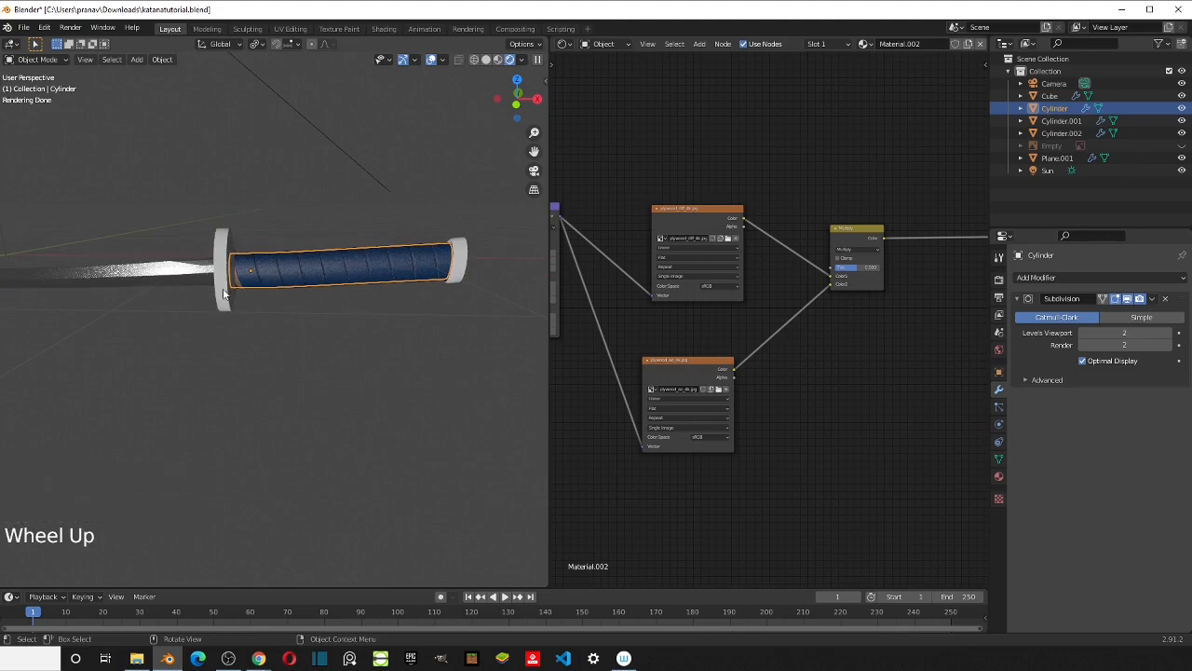
Step: Select the round guard between blade and handle and give it a new material
click(224, 295)
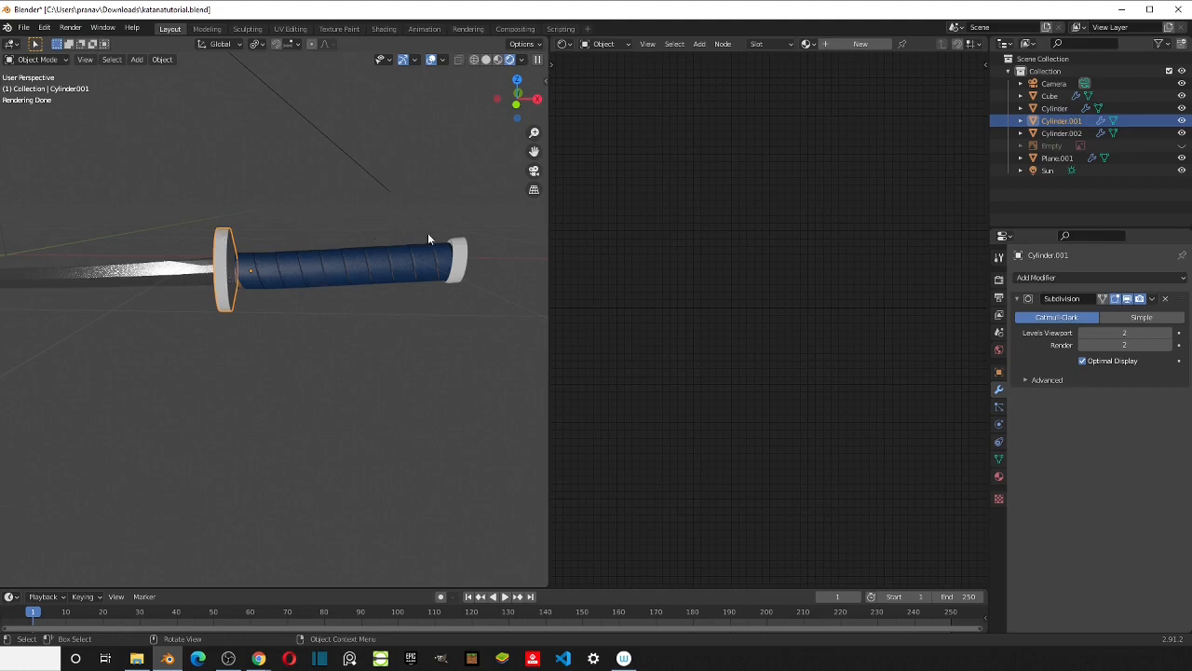
shift+click(463, 262)
click(317, 341)
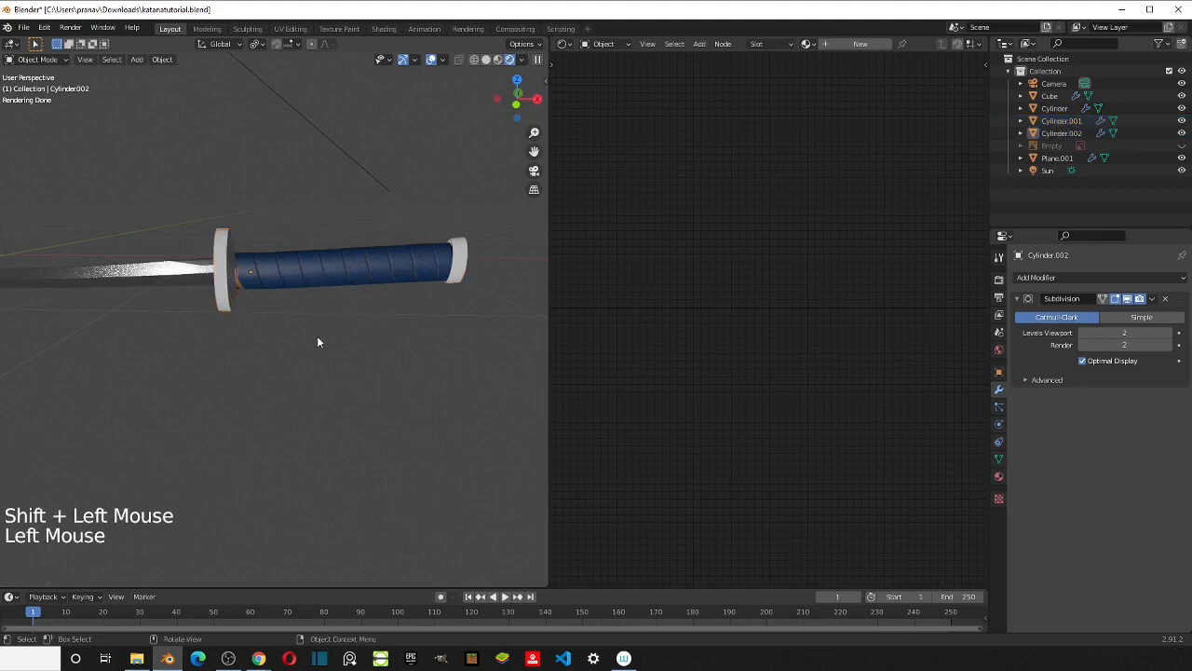
click(220, 284)
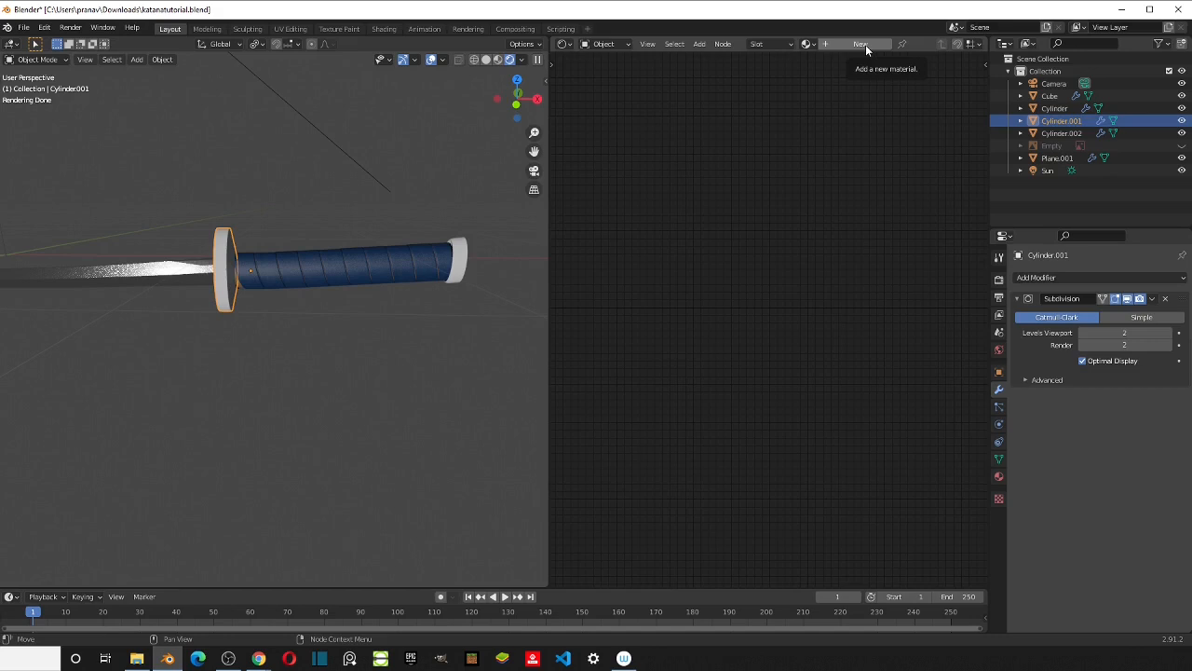
click(861, 44)
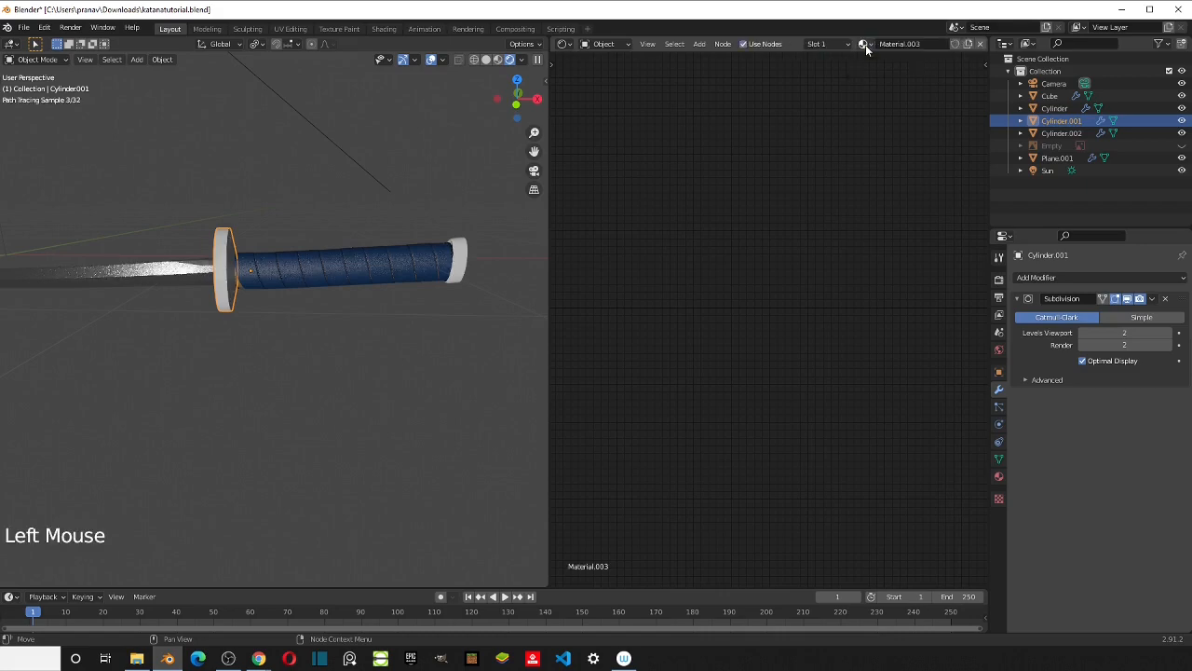
Step: Duplicate the Principled BSDF node in the guard's material and place the two shaders one above the other
scroll(820, 199, down, 4)
scroll(819, 203, down, 2)
middle_drag(820, 202, 673, 186)
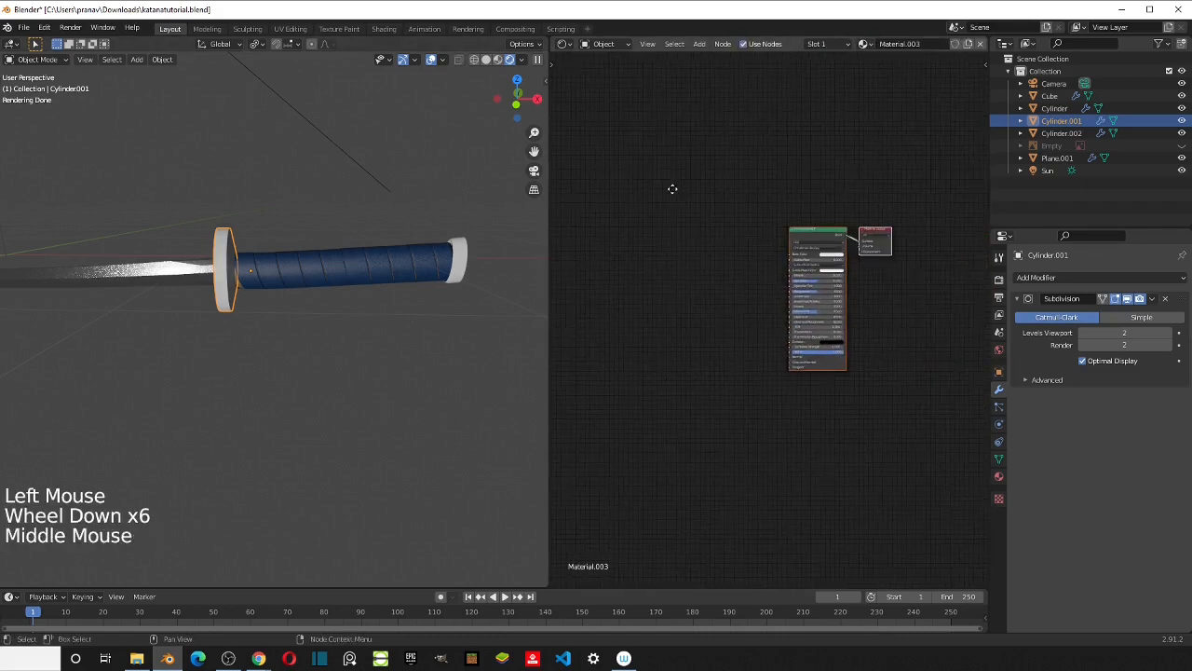
scroll(764, 202, up, 4)
click(858, 190)
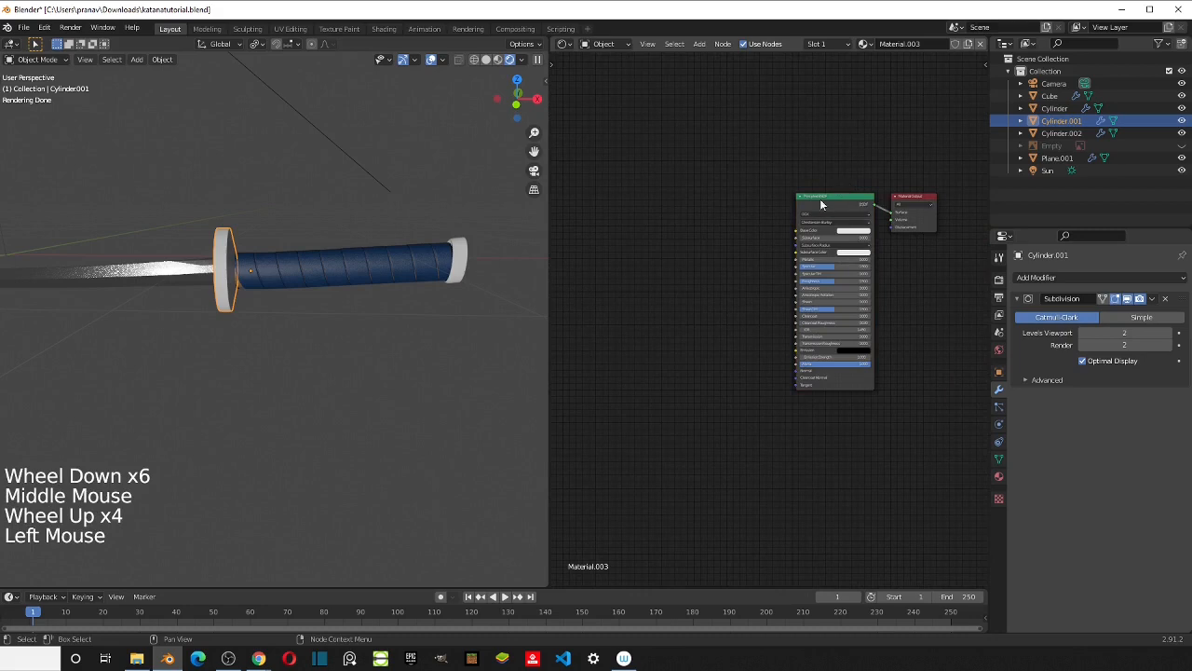
drag(821, 204, 691, 403)
key(ctrl+c)
key(ctrl+v)
key(ctrl+c)
key(ctrl+v)
Step: Insert a Mix Shader before the Material Output and connect the duplicated Principled BSDF to its second shader input
key(shift+a)
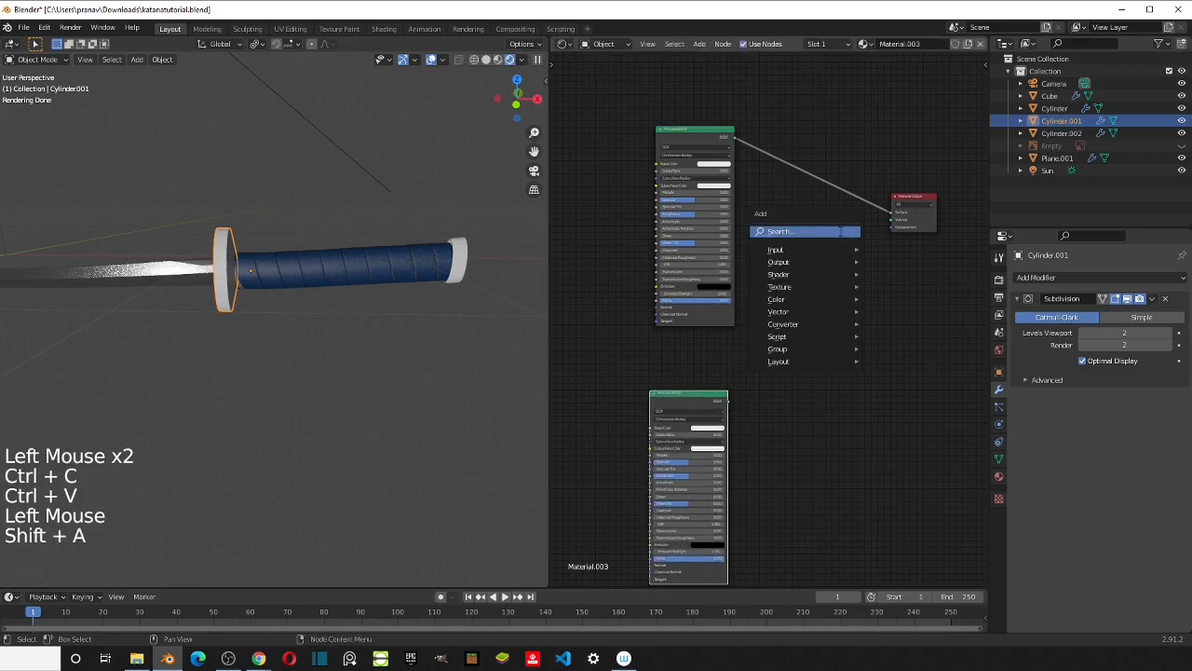
click(839, 230)
text(mix)
key(Return)
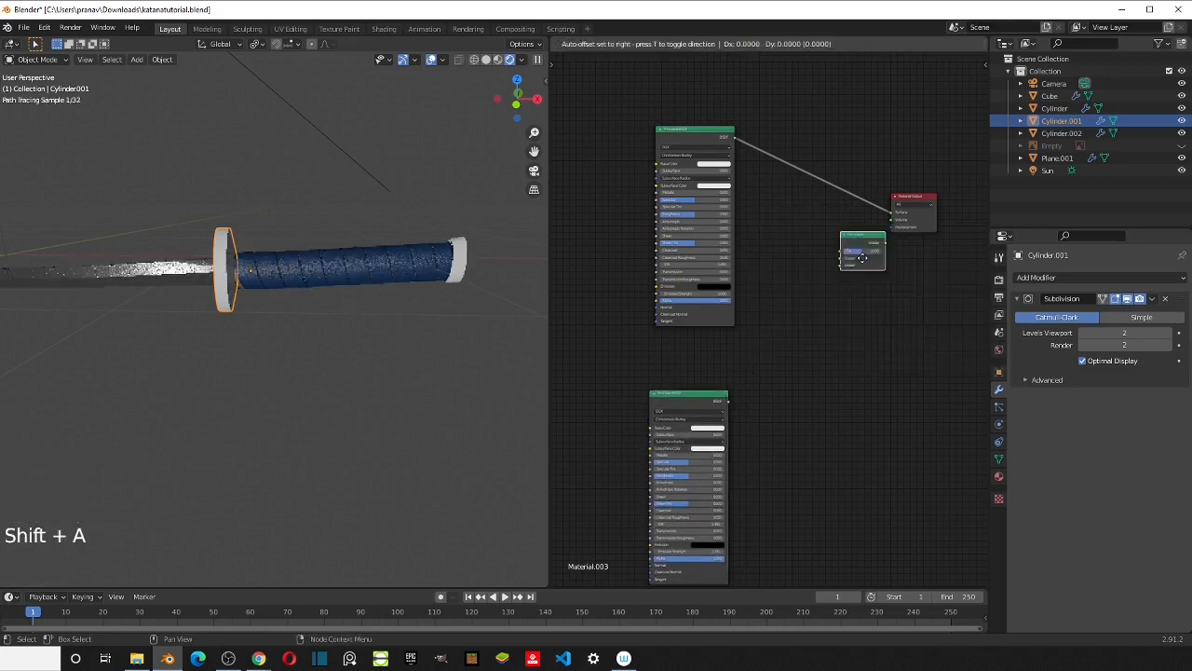
click(841, 188)
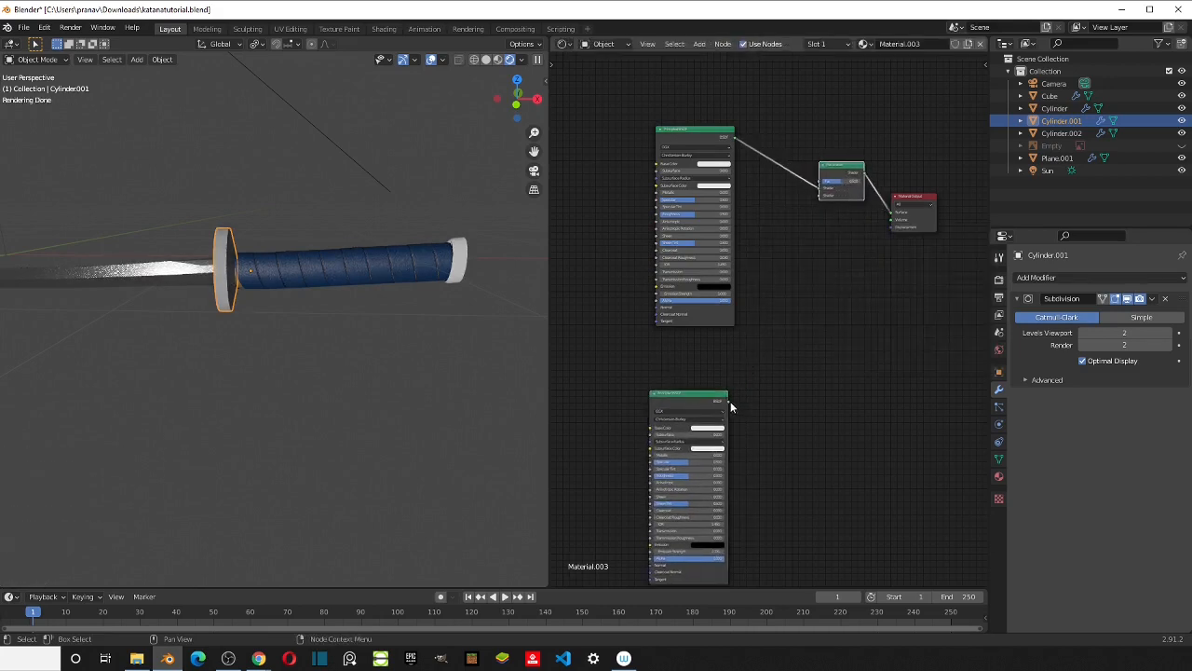
drag(730, 402, 819, 194)
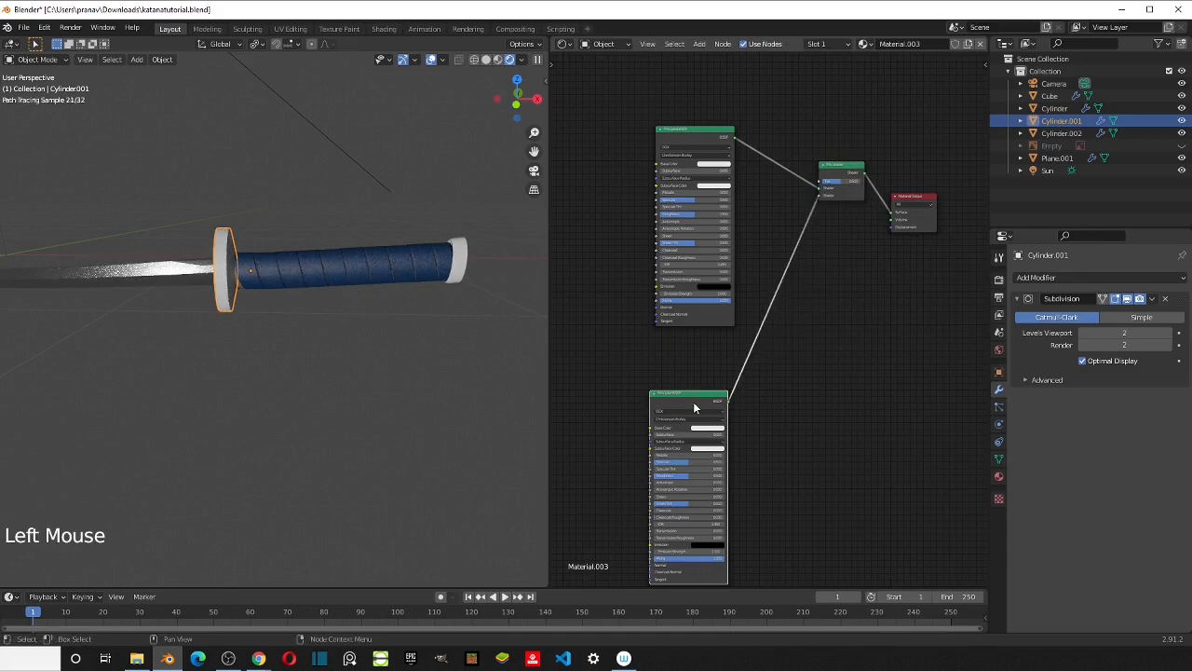
Step: Tidy the guard's node layout by aligning the two Principled BSDF nodes closely in a column
drag(693, 407, 703, 376)
scroll(768, 371, up, 3)
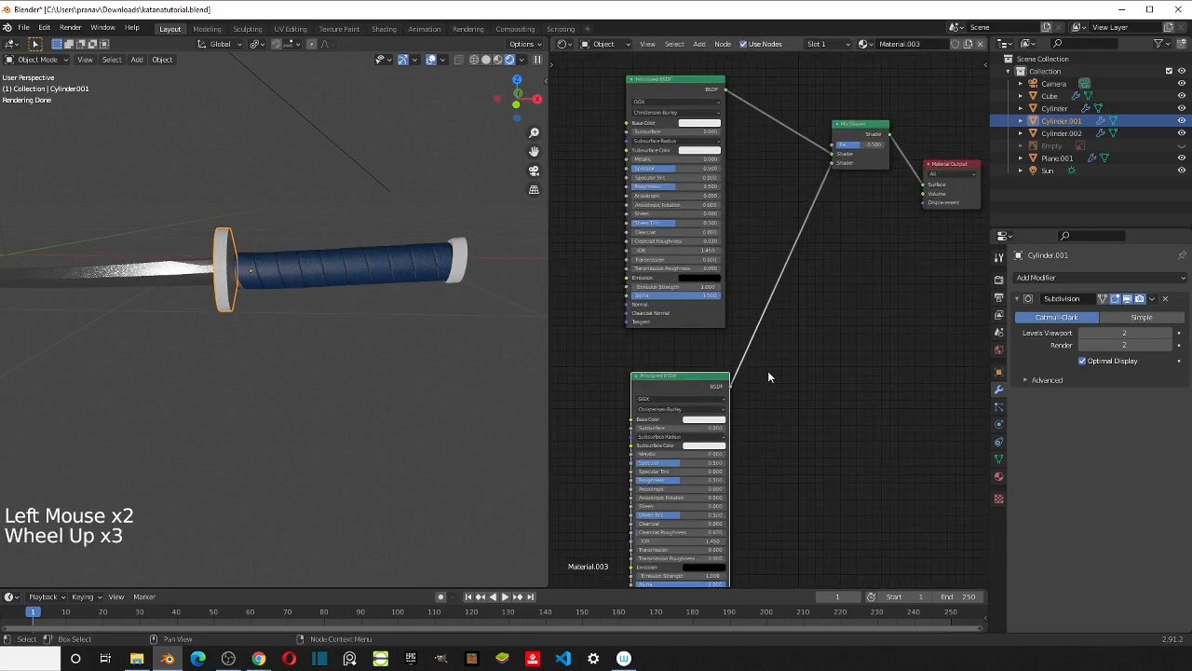
click(730, 307)
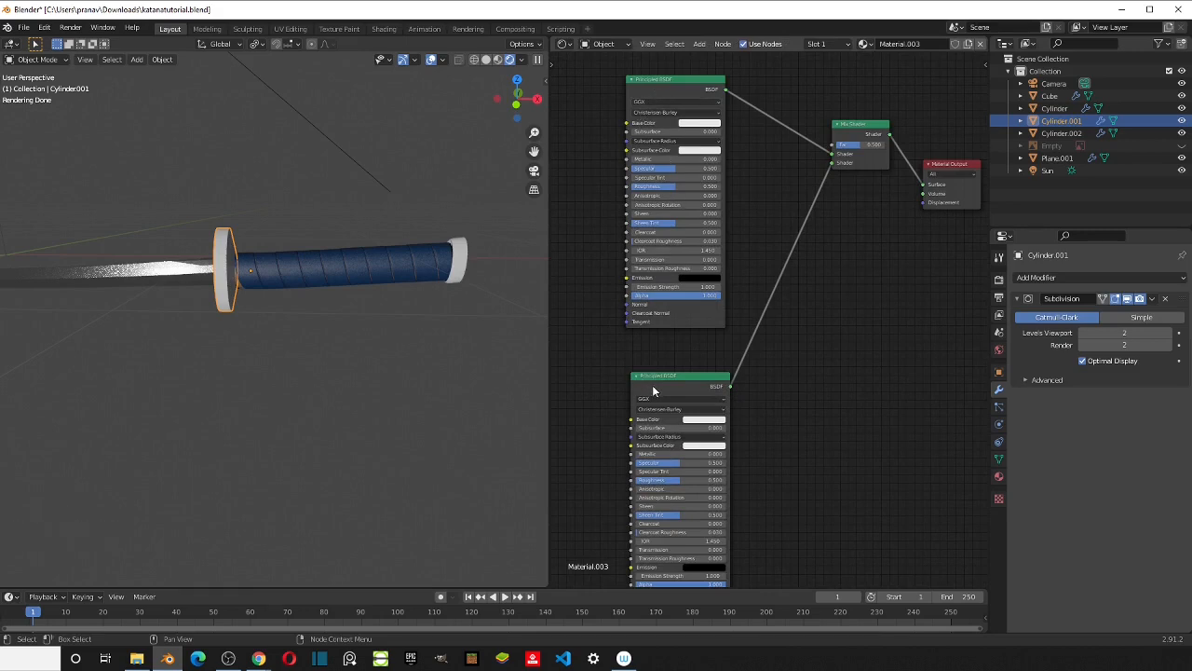
middle_drag(836, 346, 834, 375)
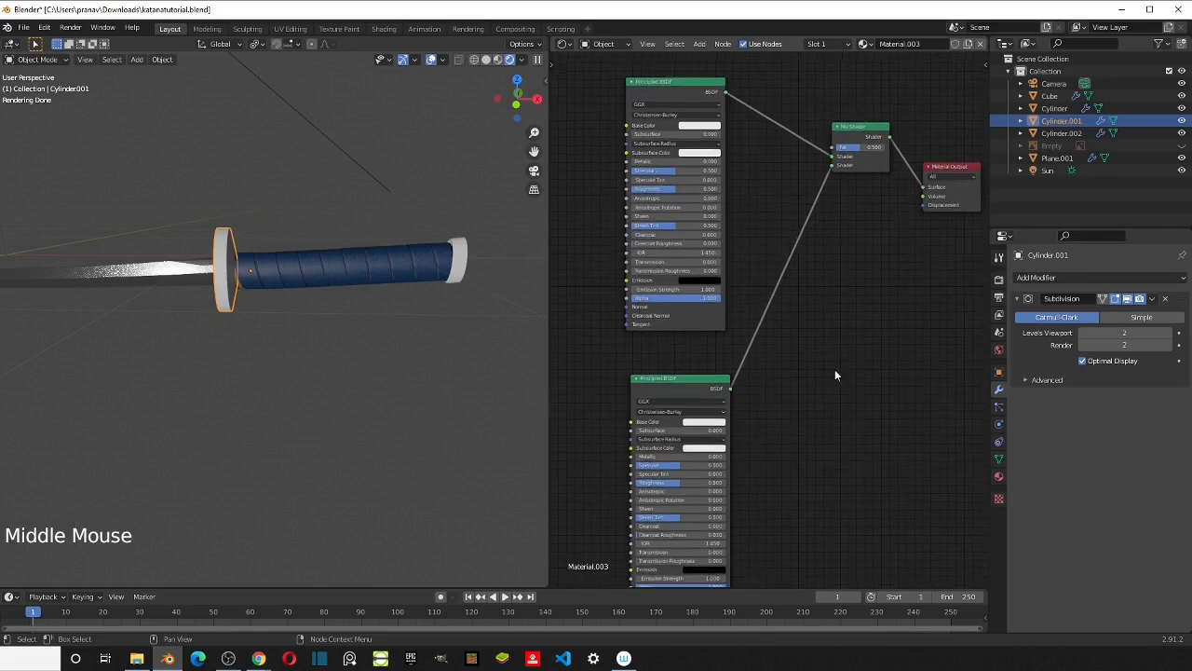
drag(652, 81, 656, 108)
scroll(653, 191, down, 1)
middle_drag(652, 191, 774, 199)
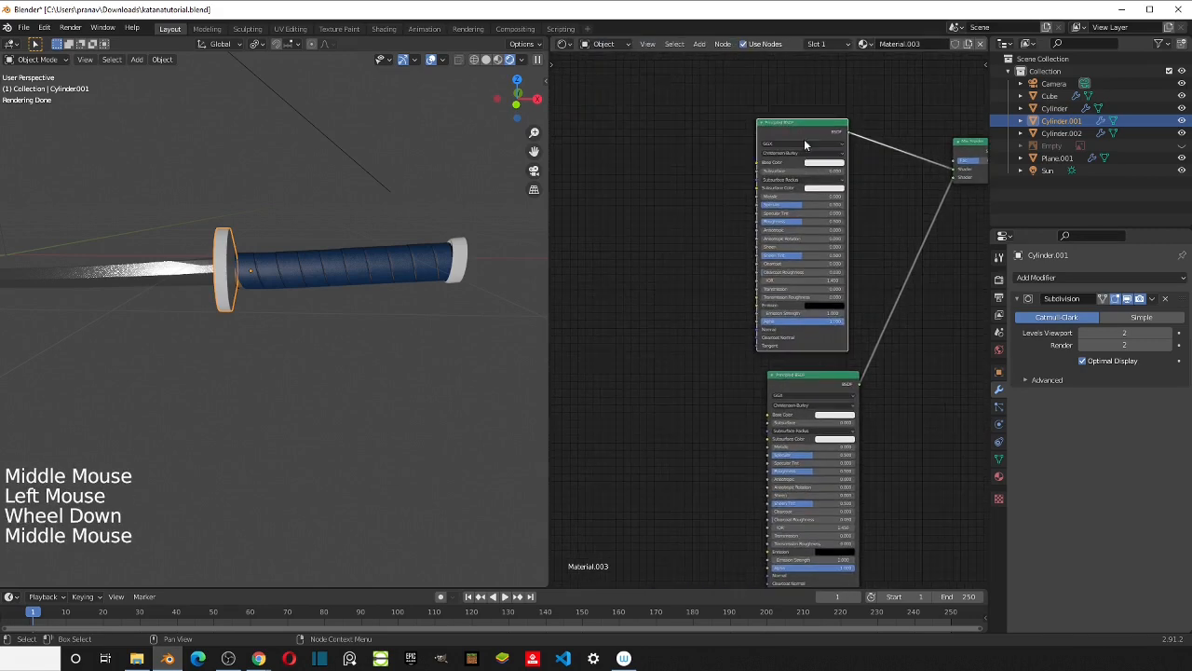
drag(787, 128, 801, 125)
Step: Set the upper Principled BSDF's base color in the guard material to a golden yellow
scroll(847, 223, up, 3)
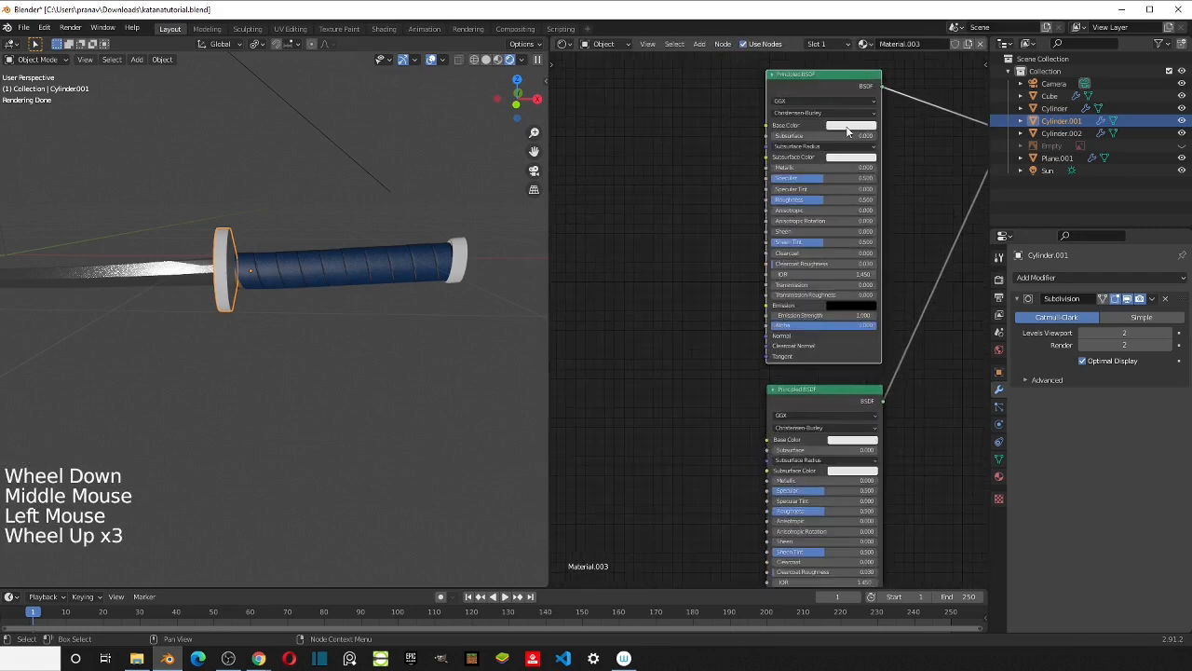
middle_drag(848, 222, 848, 172)
click(838, 126)
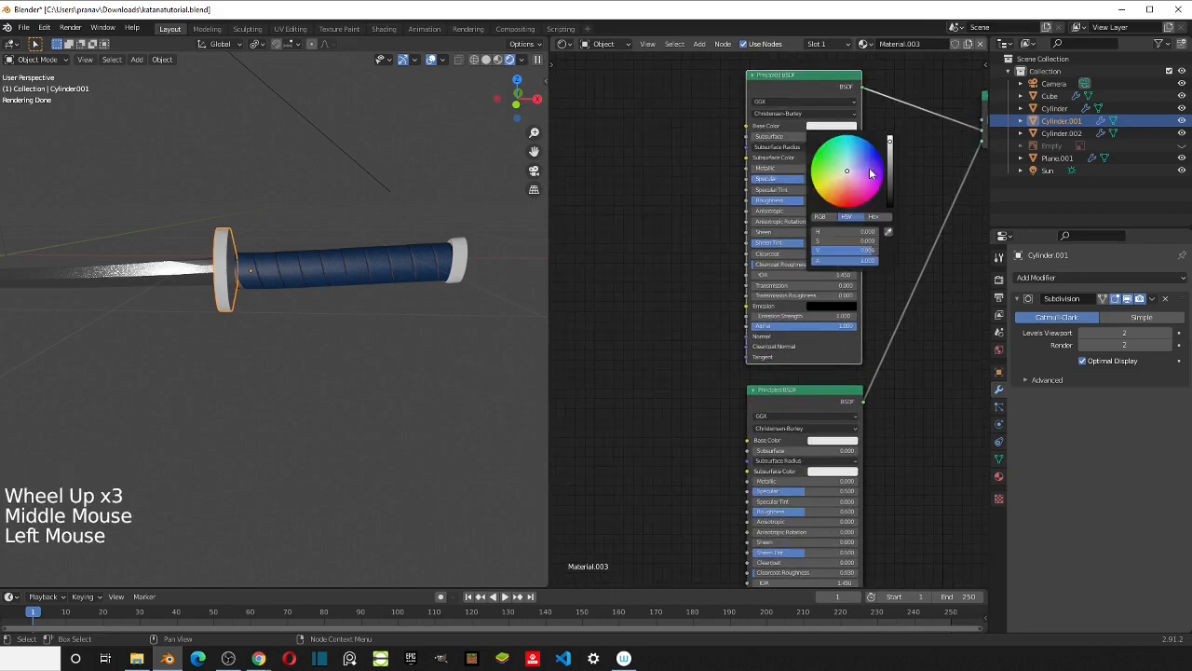
drag(841, 182, 830, 189)
Step: Set the Mix Shader's factor to 0 so only the first shader shows on the guard
middle_drag(931, 200, 801, 169)
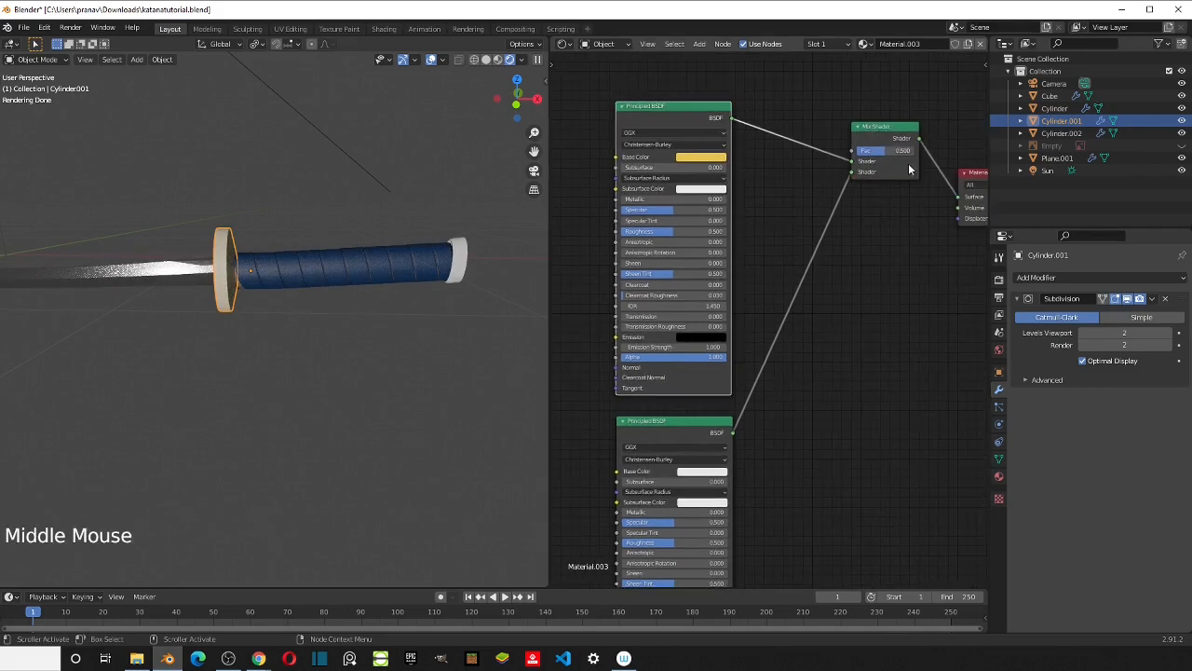
click(889, 151)
drag(890, 151, 855, 151)
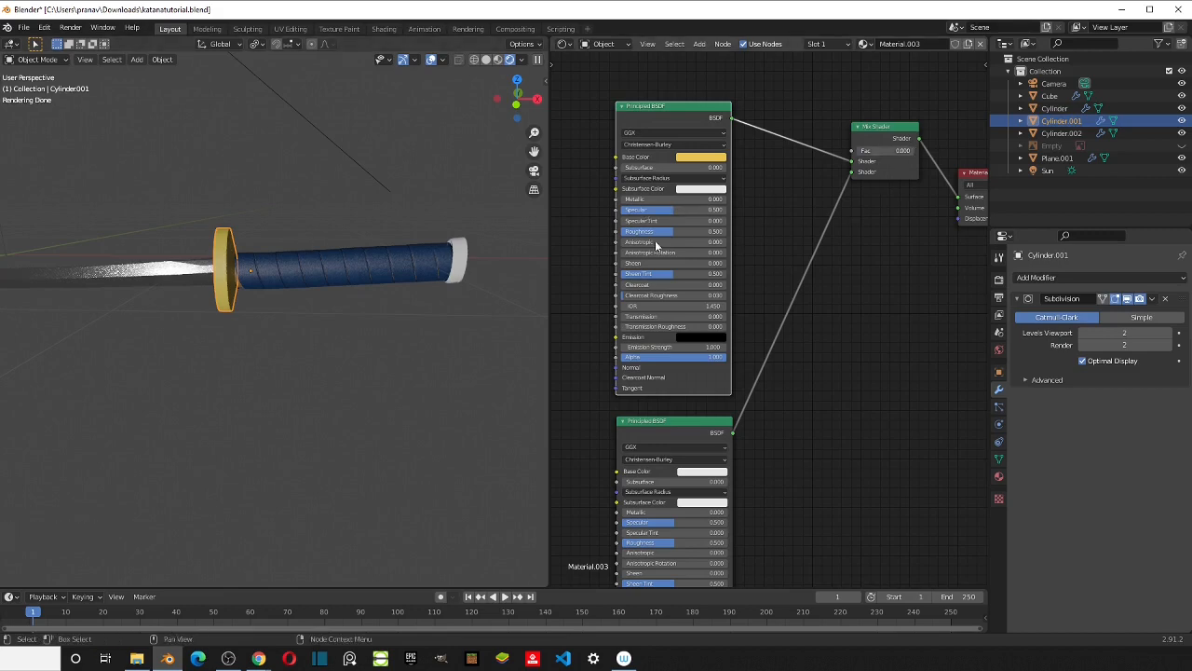
Step: Set the golden Principled BSDF's metallic value to 1 and its roughness to 0.25
scroll(655, 240, up, 2)
middle_drag(624, 164, 695, 160)
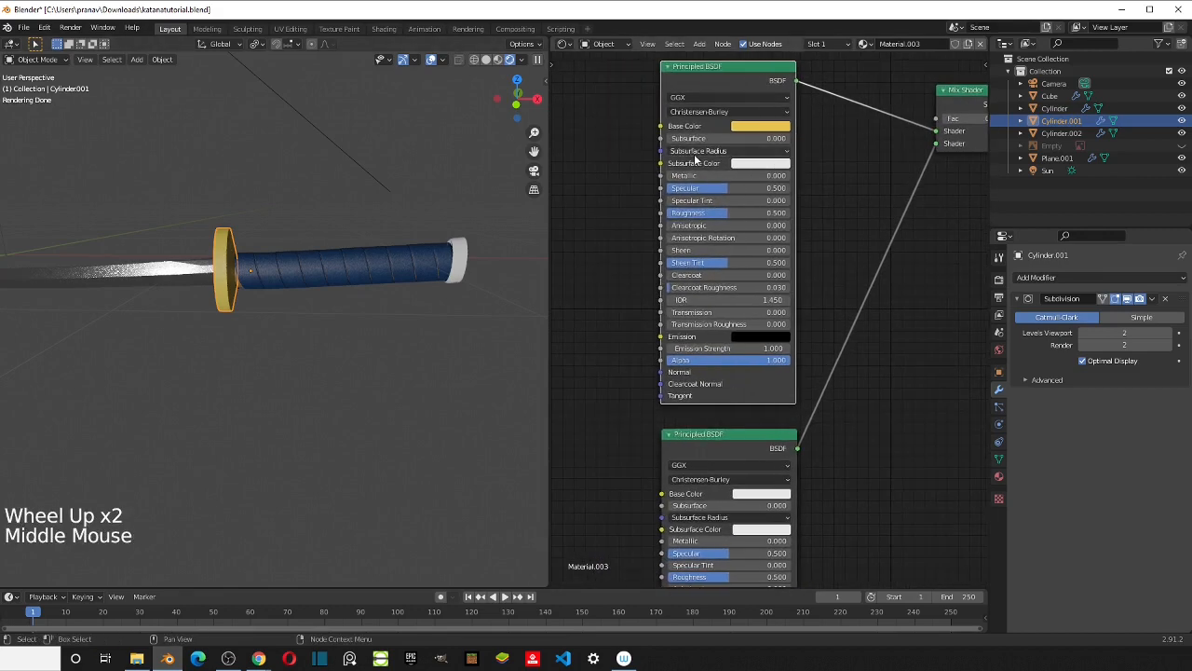
drag(689, 175, 790, 175)
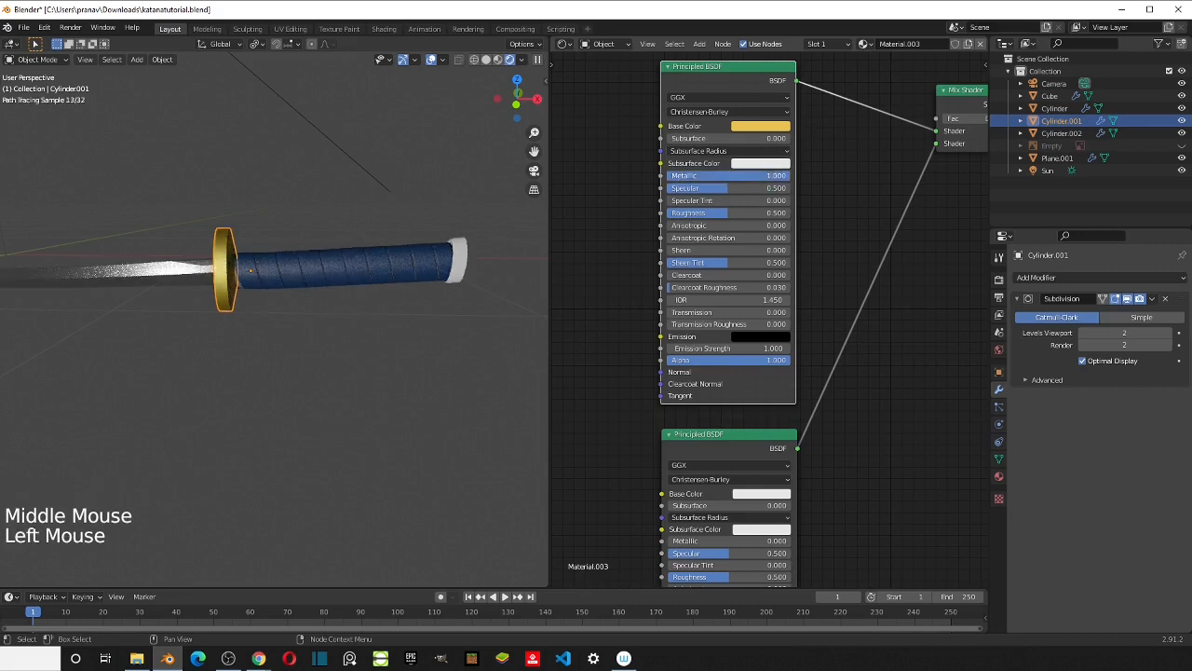
double_click(707, 212)
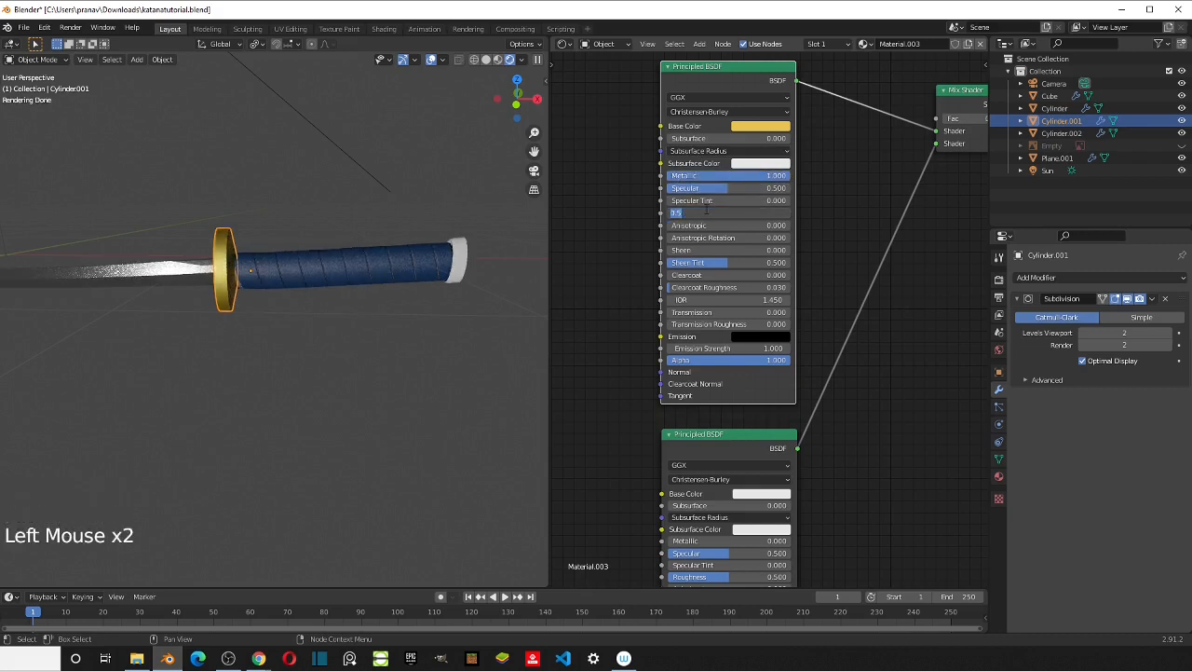
text(0.25)
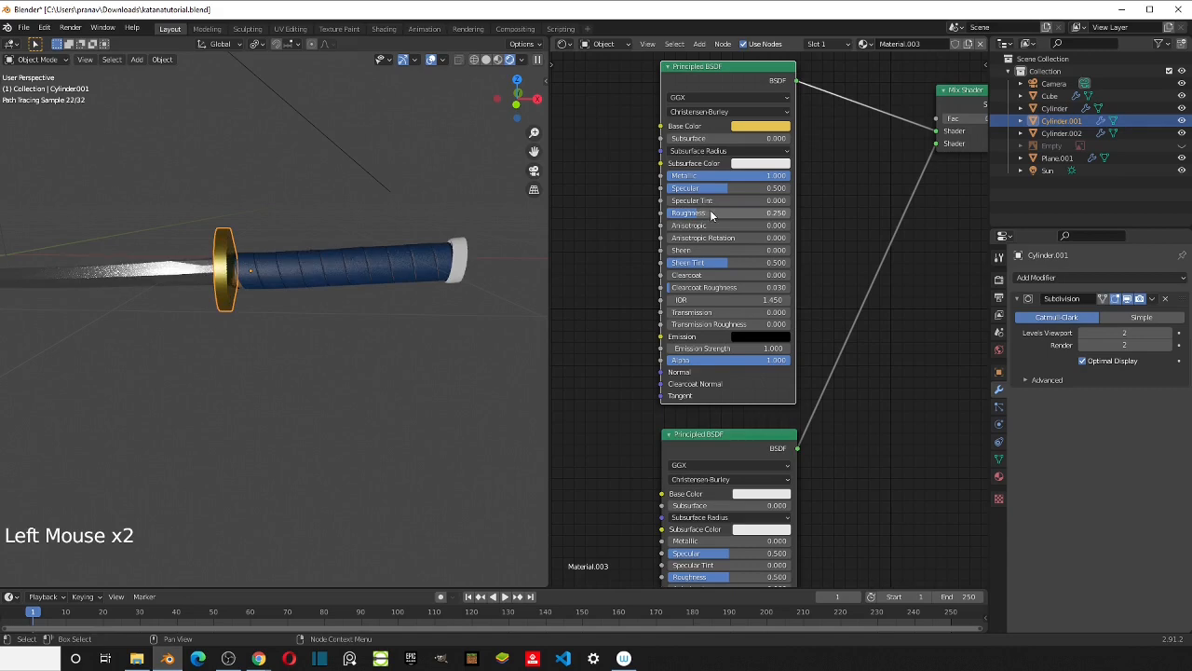
key(Return)
Step: Add a Bump node and connect its output to the Normal input of the golden Principled BSDF
scroll(160, 179, up, 2)
mouse_move(159, 179)
middle_down()
mouse_move(185, 181)
mouse_move(171, 181)
middle_up()
middle_drag(724, 218, 736, 224)
scroll(643, 301, down, 3)
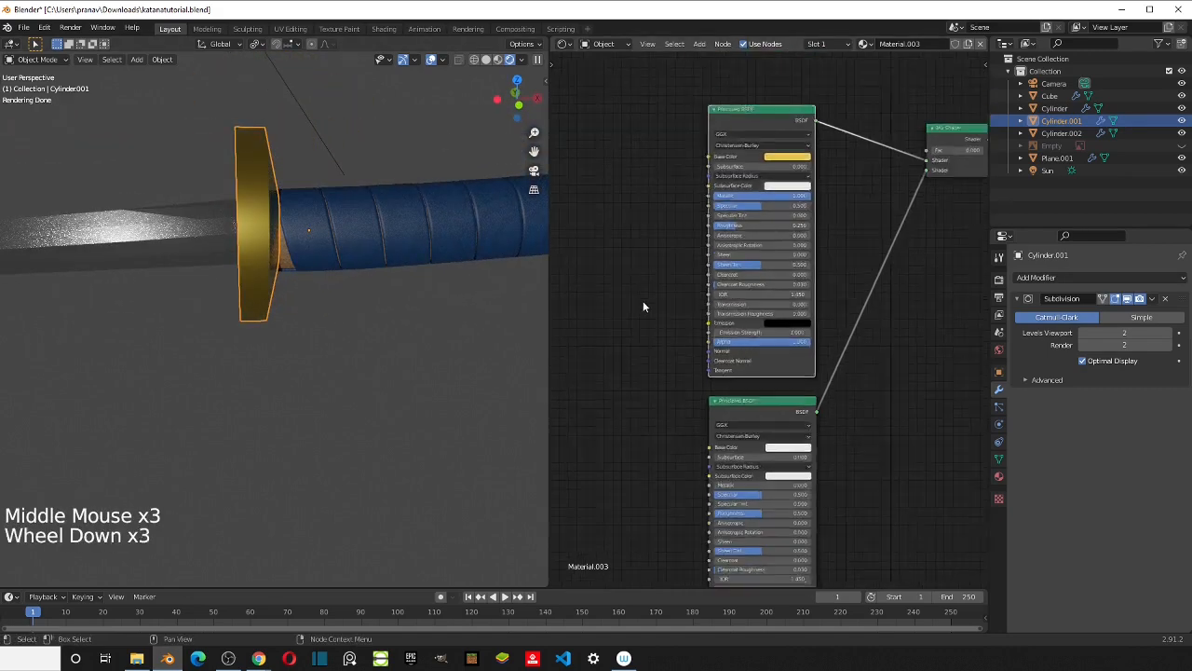
scroll(643, 301, down, 1)
scroll(643, 301, up, 1)
middle_drag(643, 301, 740, 242)
scroll(769, 286, up, 3)
scroll(658, 306, down, 4)
middle_drag(657, 306, 747, 285)
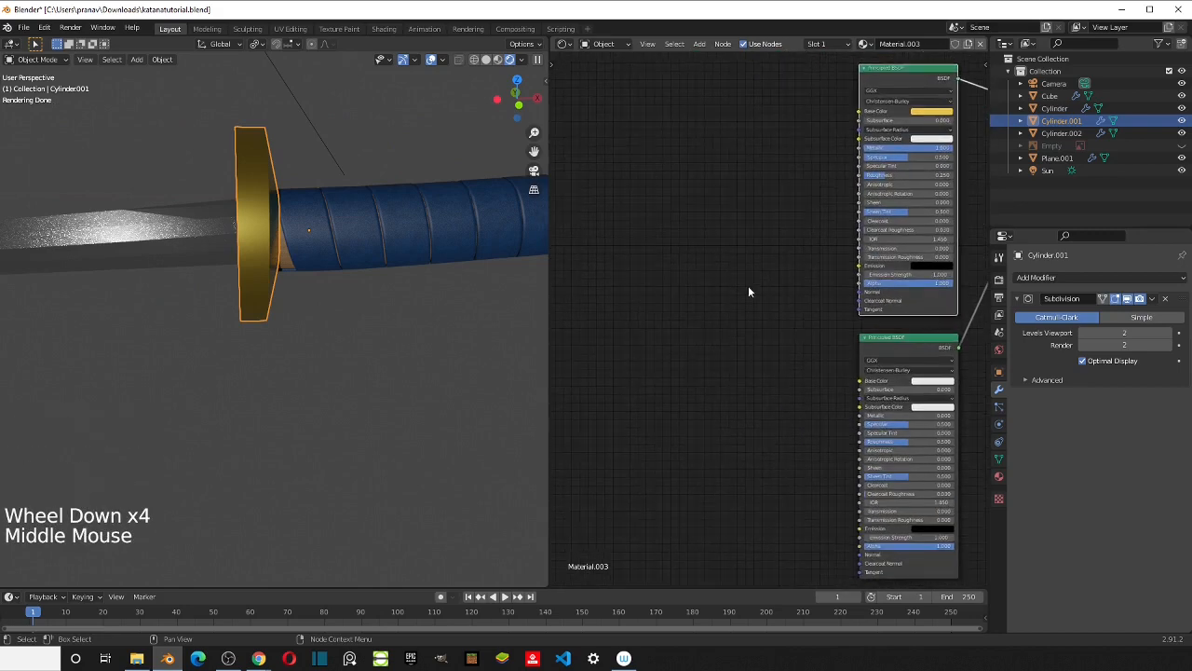
key(shift+a)
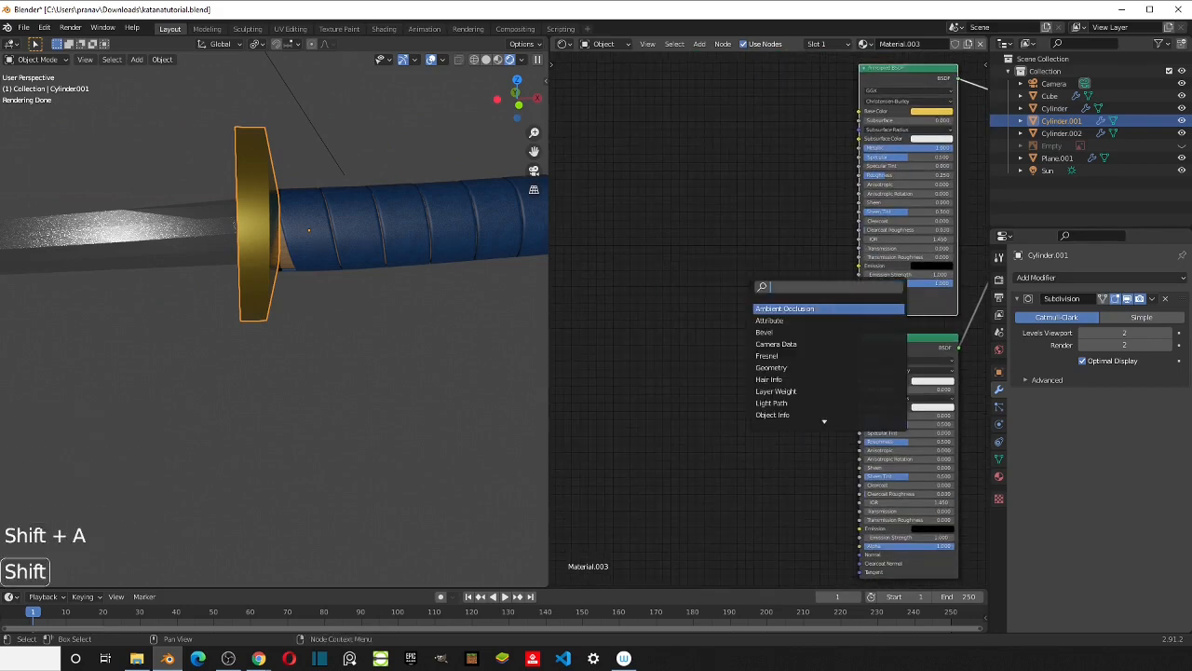
text(bump)
key(Return)
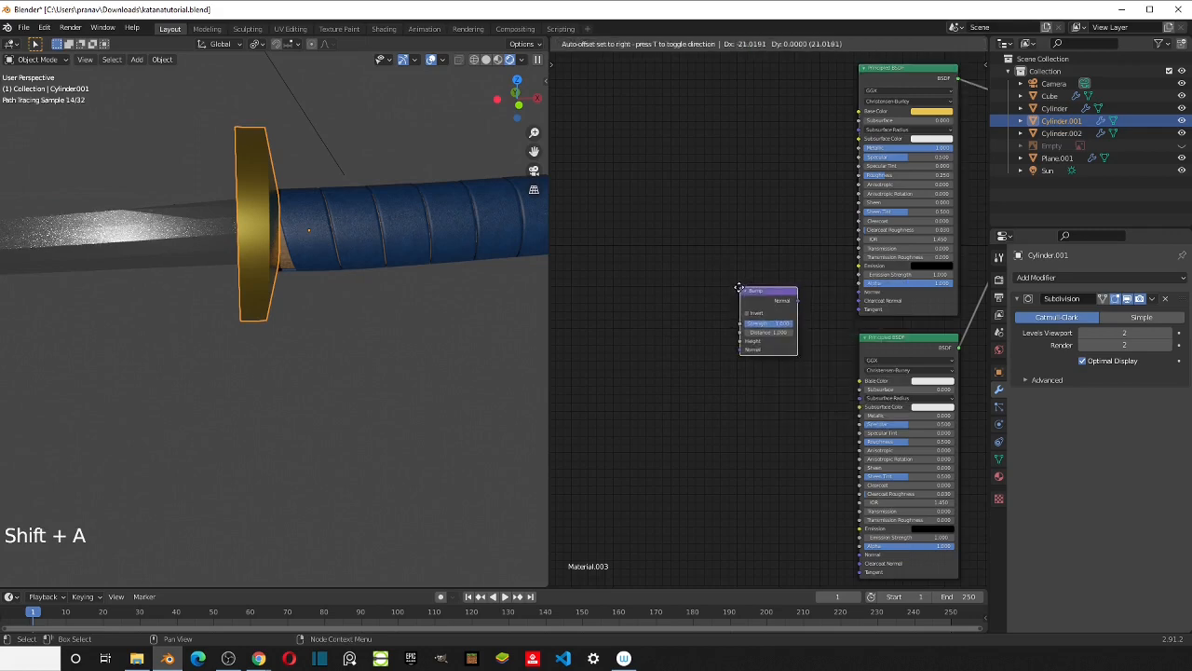
scroll(736, 348, up, 3)
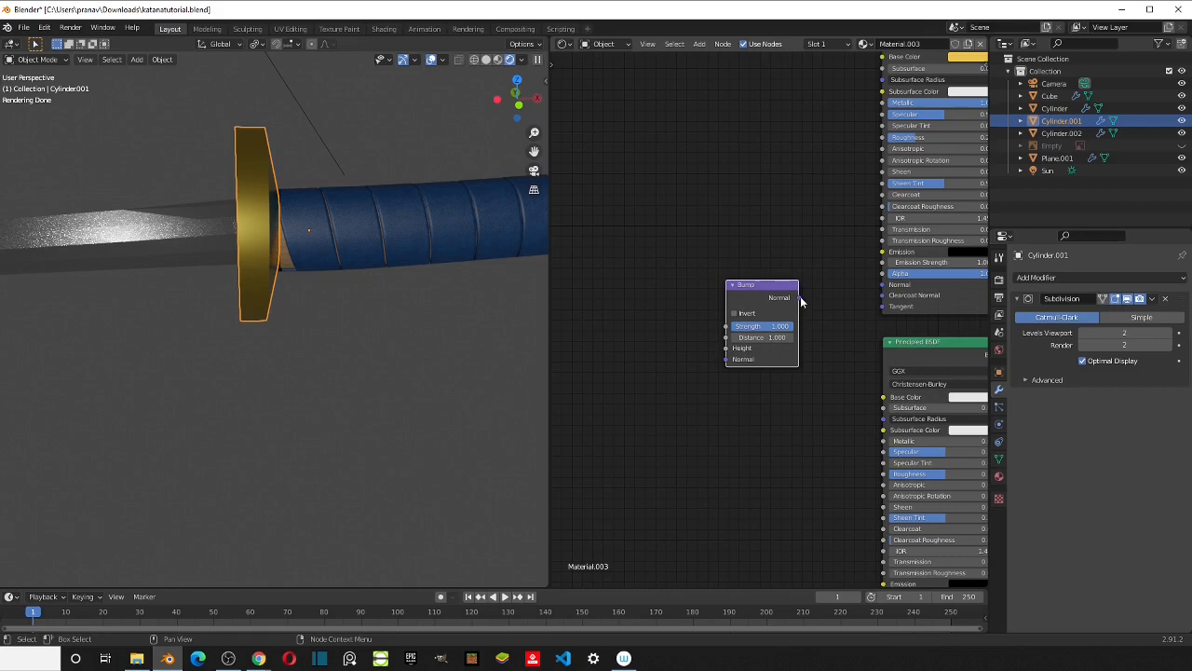
drag(798, 297, 881, 285)
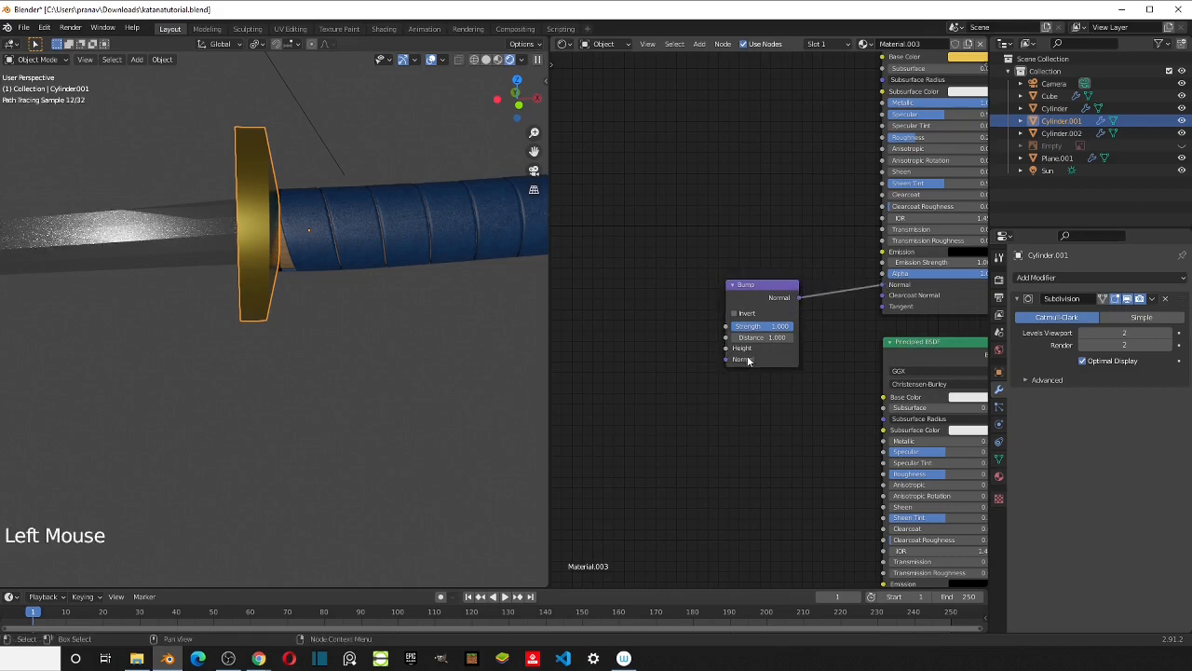
Step: Add a Noise Texture node and connect its Color output to the Bump node's Height input
middle_drag(748, 359, 855, 322)
key(shift+a)
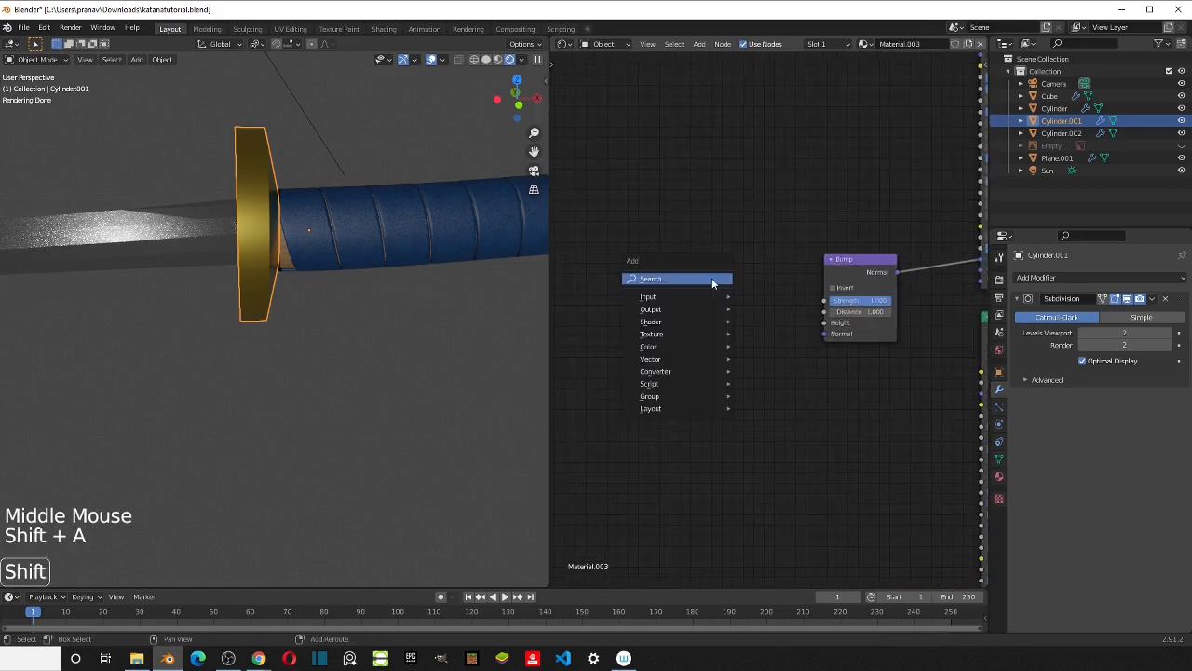
text(no)
key(Return)
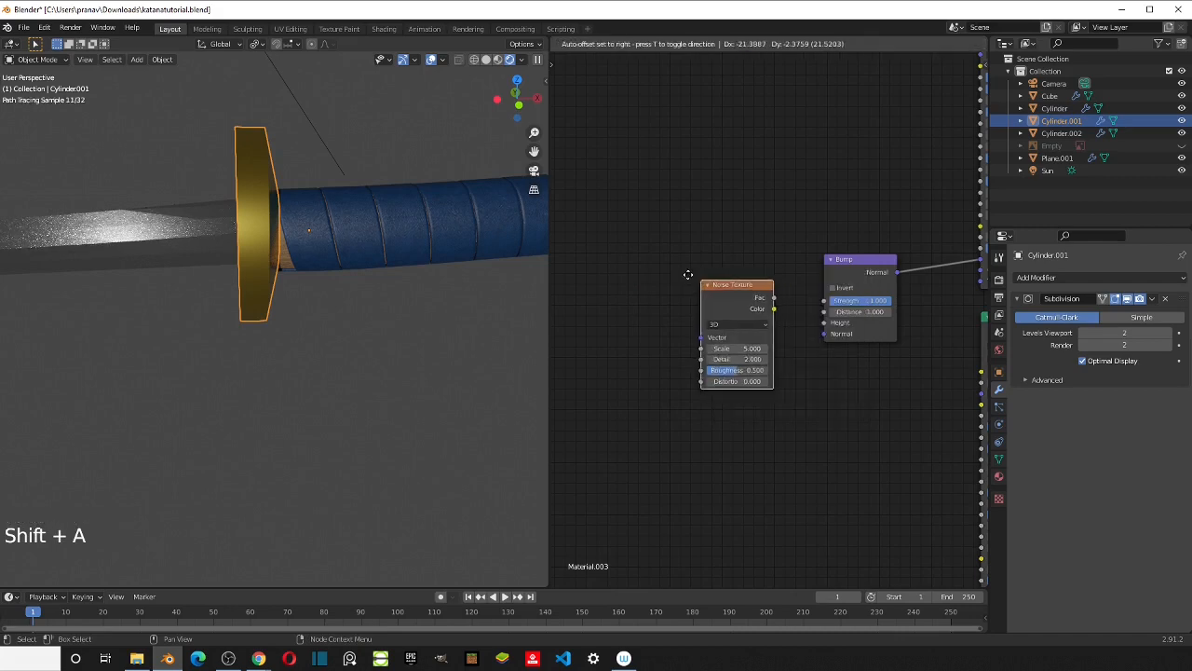
drag(722, 277, 836, 324)
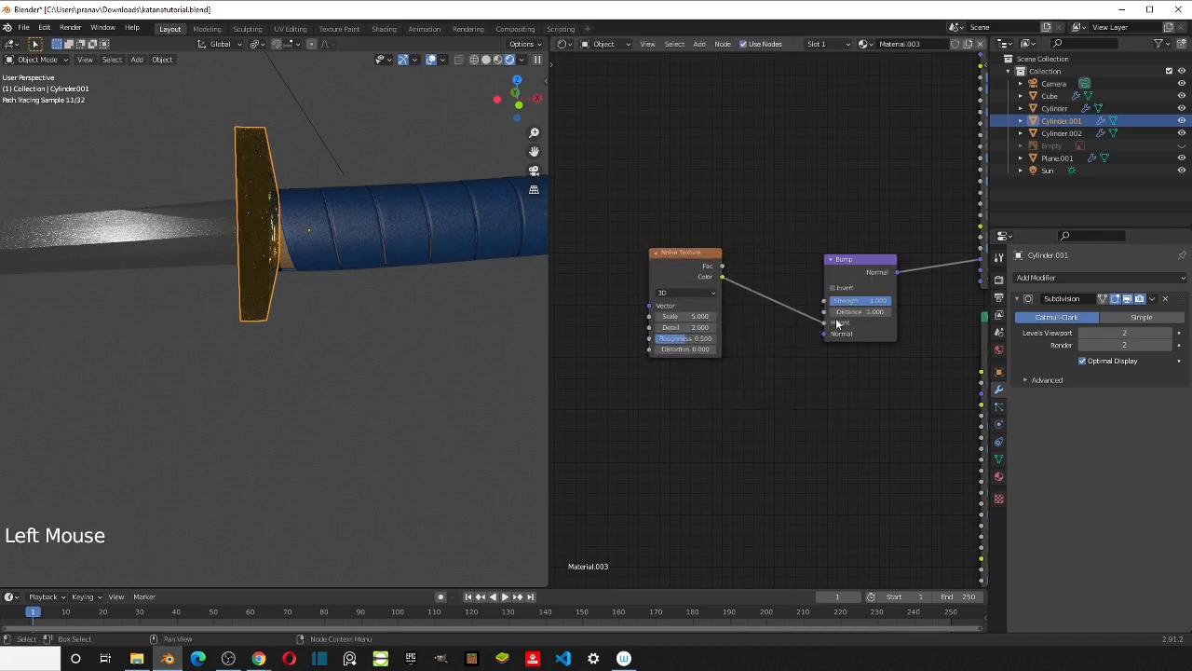
Step: Add connected Texture Coordinate and Mapping nodes in front of the Noise Texture
middle_drag(678, 287, 846, 265)
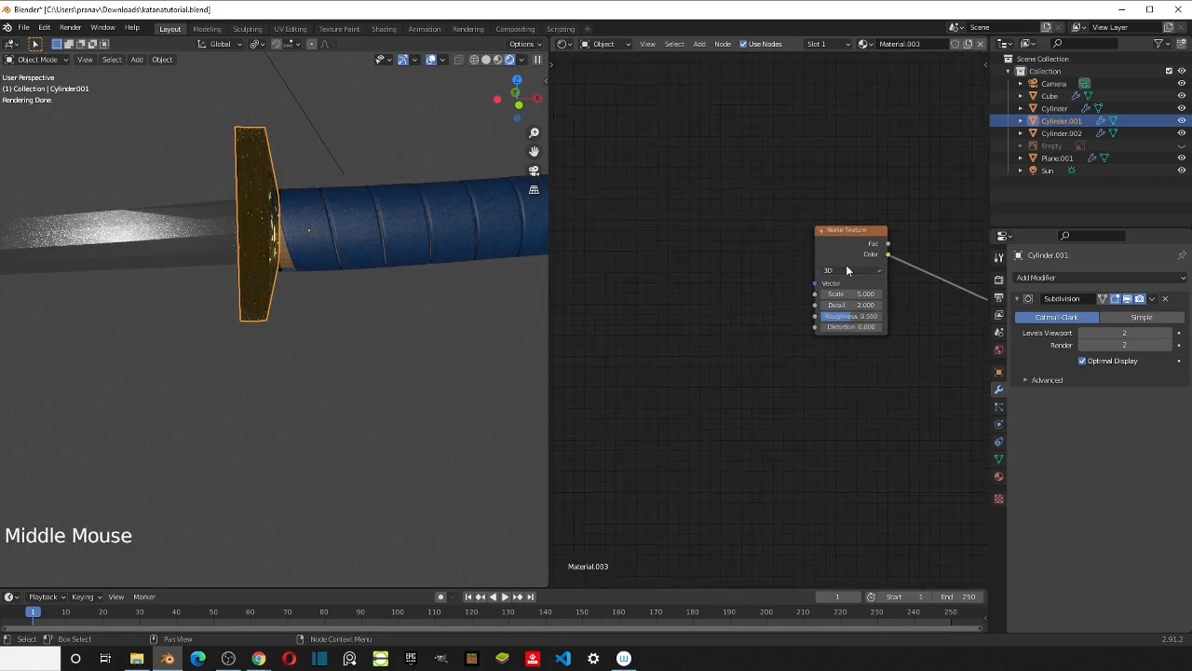
scroll(162, 286, up, 1)
middle_drag(162, 286, 255, 314)
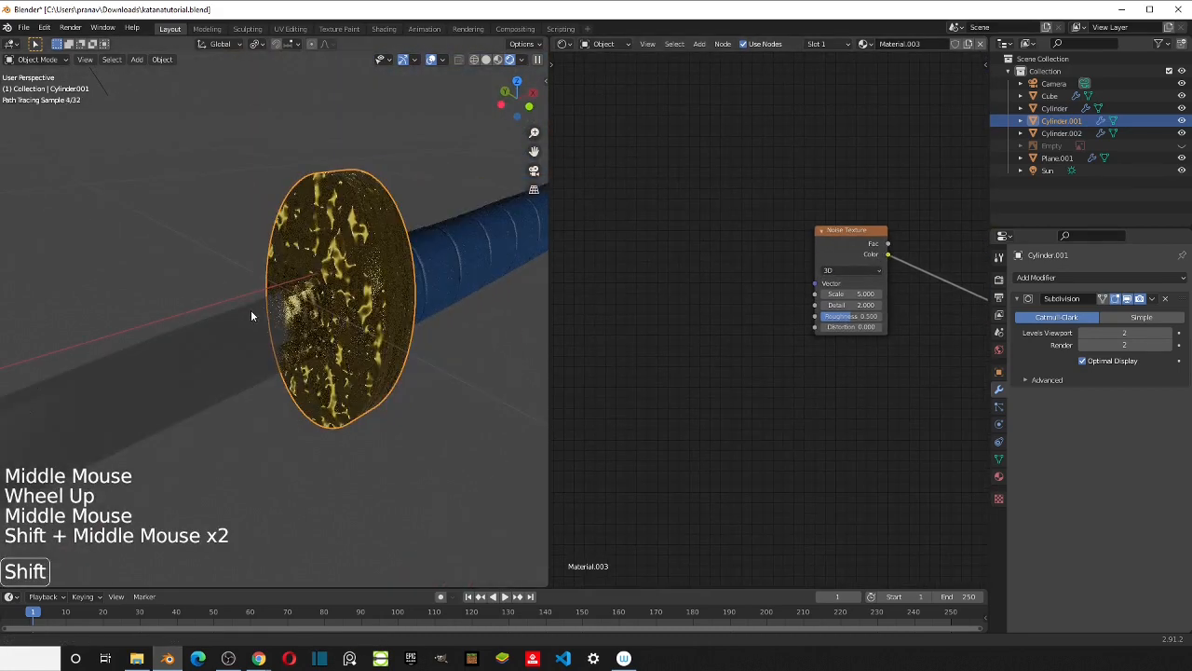
click(843, 259)
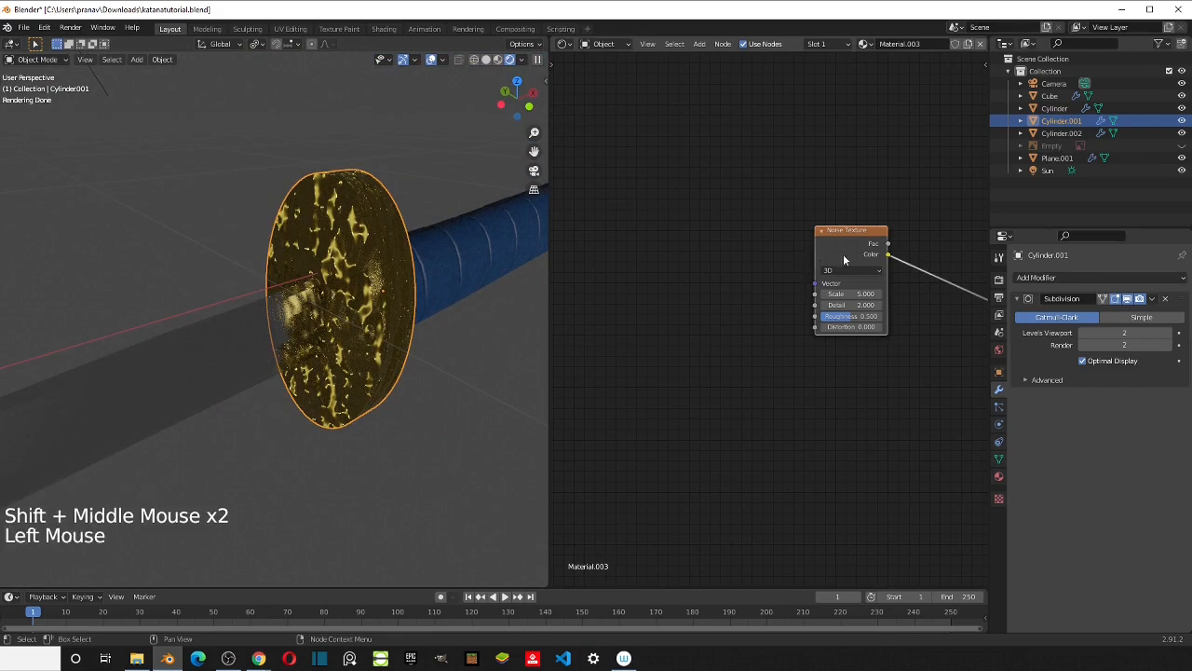
key(ctrl+t)
click(812, 143)
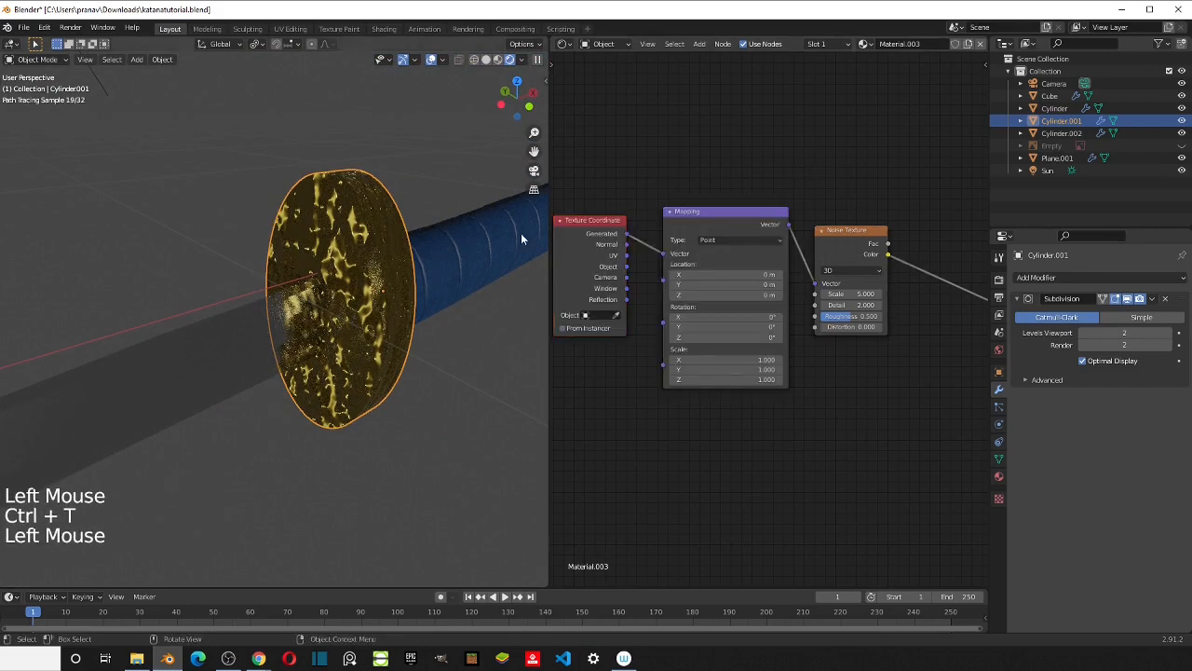
Step: Set the Mapping node's scale to 89 on X, 38 on Y and 50 on Z
click(689, 360)
text(89)
key(Return)
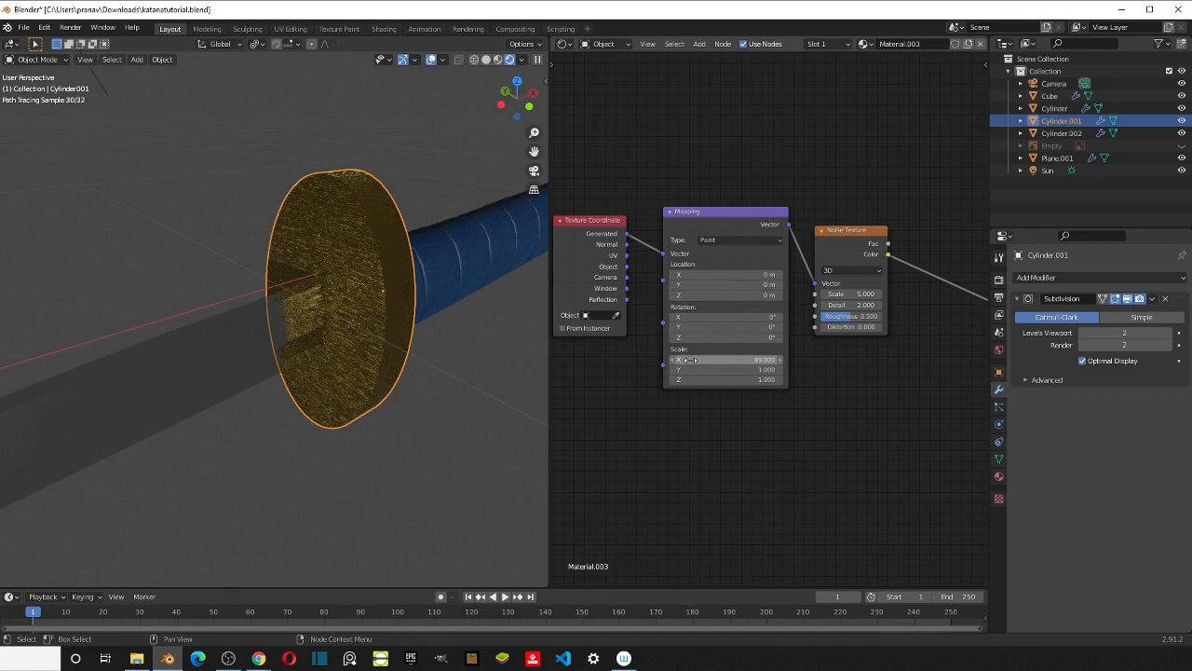
click(688, 369)
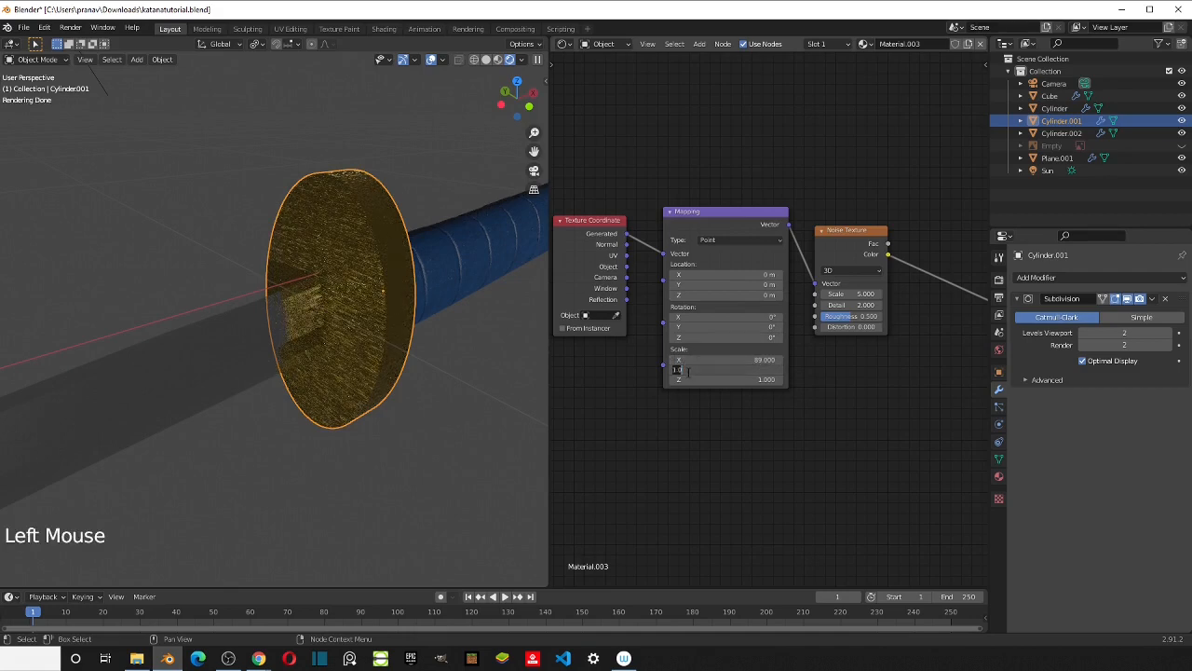
text(38)
key(Return)
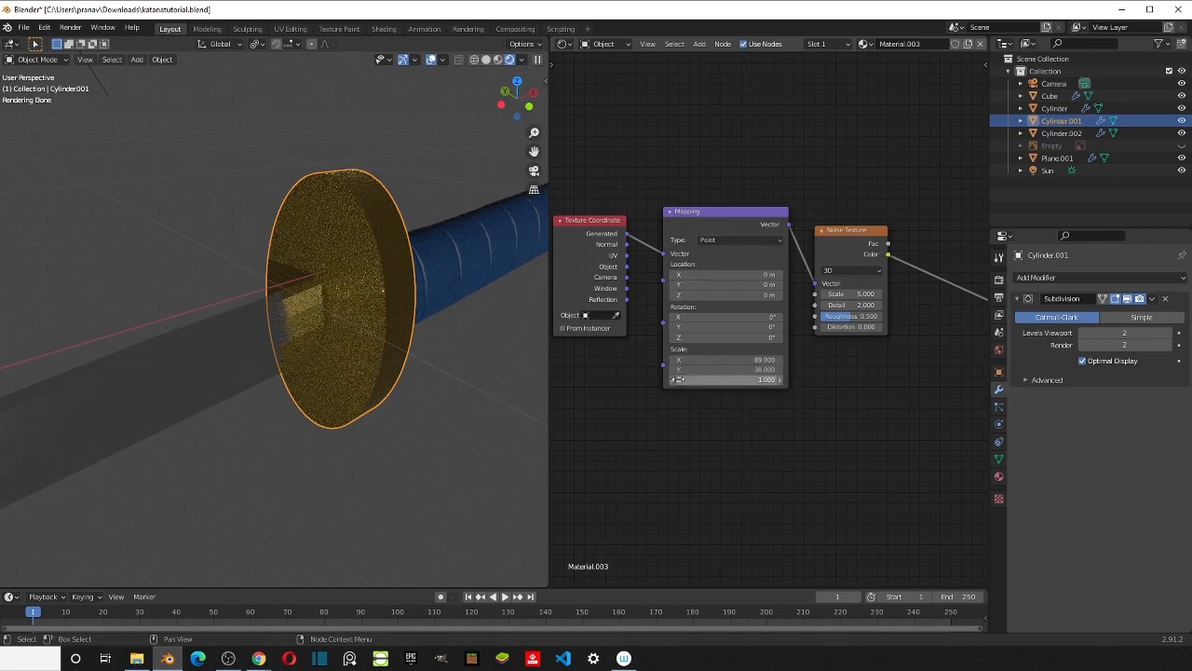
click(693, 380)
text(50)
key(Return)
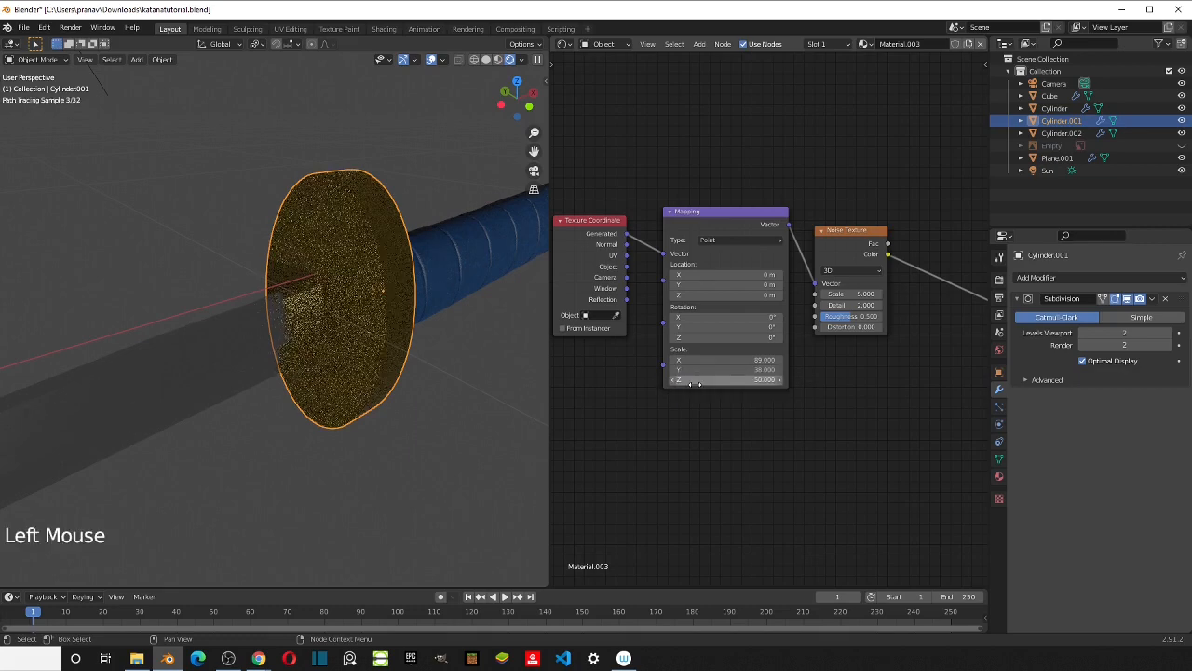
Step: Try a strength of 0.2 on the Bump node to soften the guard's surface grain
scroll(307, 418, up, 4)
scroll(342, 424, up, 2)
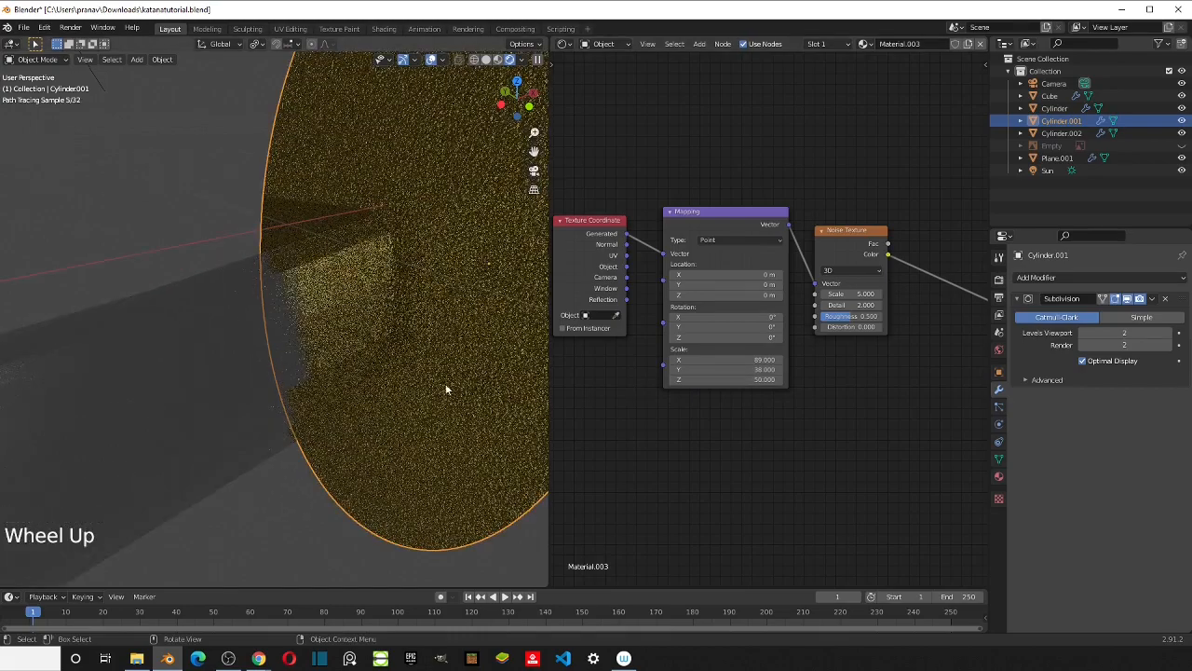
shift+middle_drag(490, 363, 473, 373)
scroll(806, 373, down, 1)
middle_drag(807, 373, 745, 359)
scroll(747, 370, up, 3)
scroll(745, 359, up, 3)
click(828, 267)
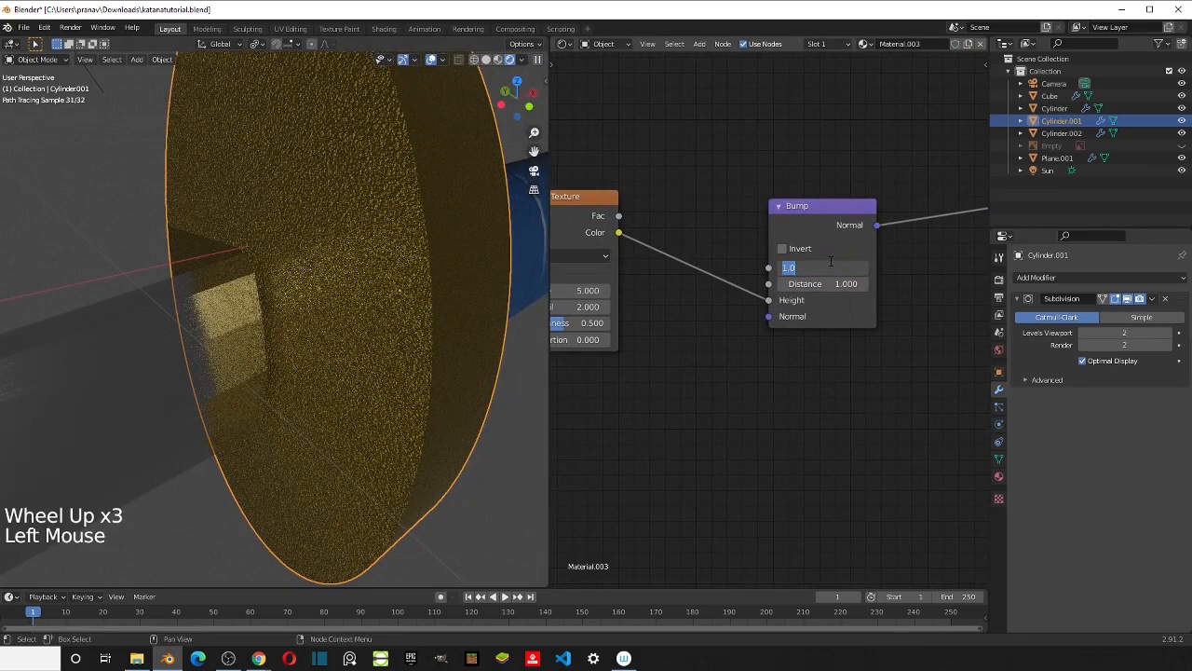
text(0.2)
key(Return)
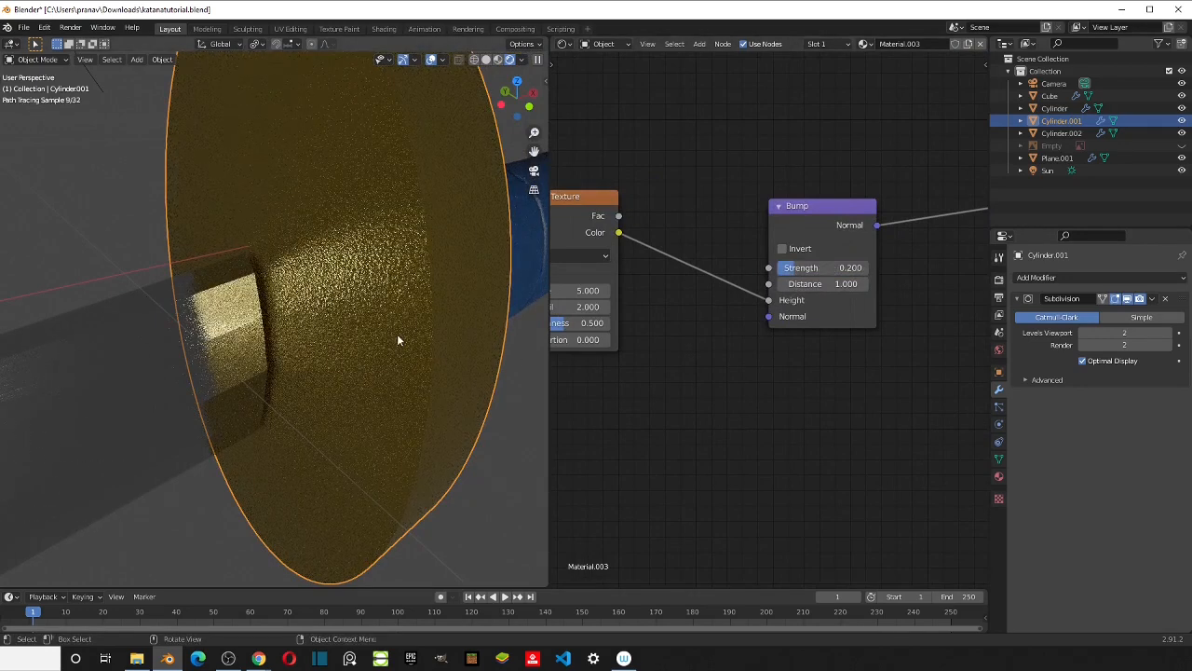
Step: Set the Bump node's strength to 0.1
click(807, 267)
text(0.1)
key(Return)
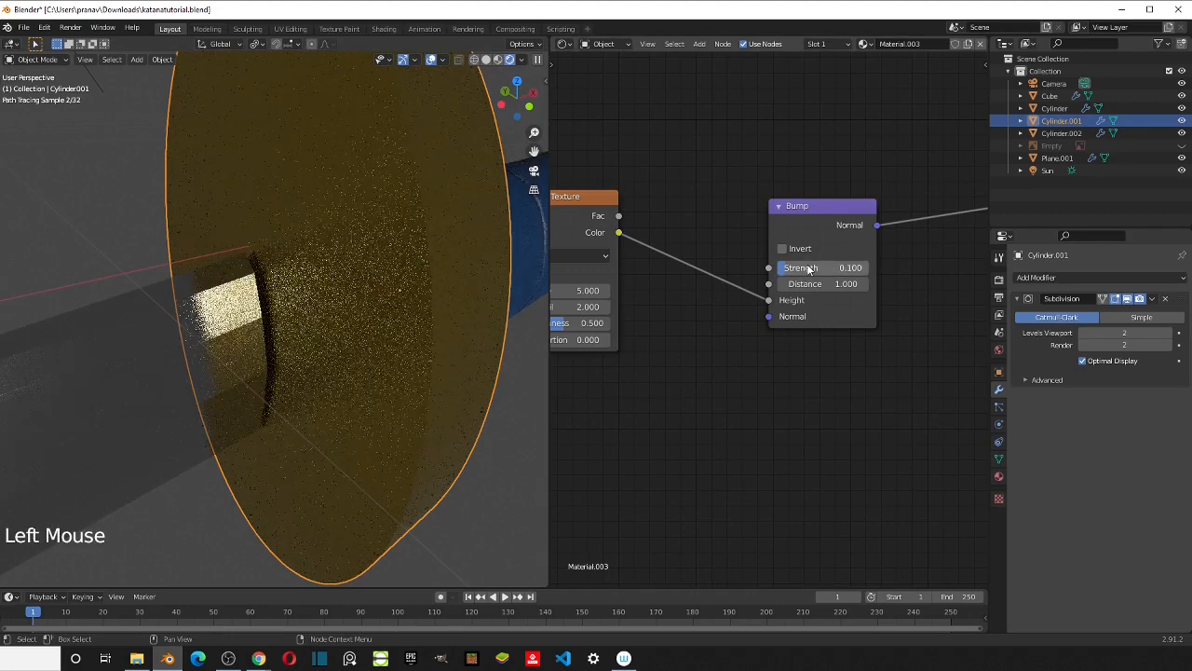
Step: Examine the guard's gold surface texture from several angles and close up at its rim
scroll(360, 367, down, 4)
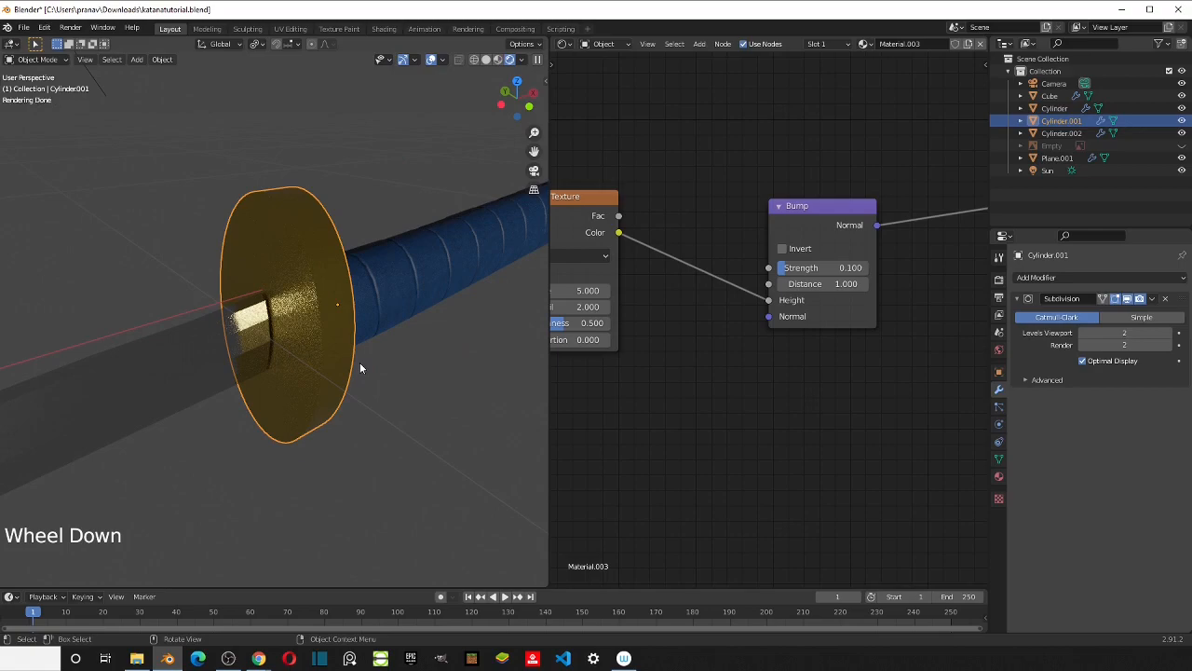
scroll(359, 362, down, 2)
middle_drag(360, 362, 317, 369)
scroll(298, 369, up, 1)
scroll(253, 350, up, 1)
scroll(308, 368, up, 1)
Step: Set the lower Principled BSDF's base color to dark grey and its metallic value to 1
scroll(692, 346, down, 13)
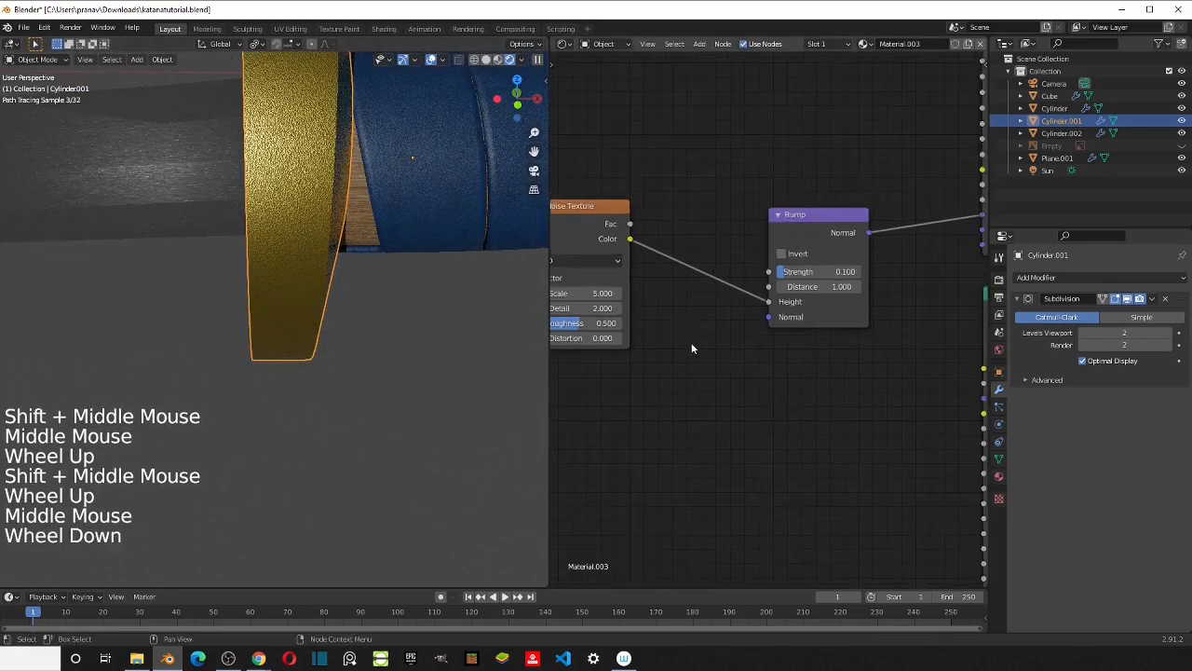
middle_drag(692, 346, 601, 342)
scroll(706, 336, up, 4)
scroll(705, 336, up, 4)
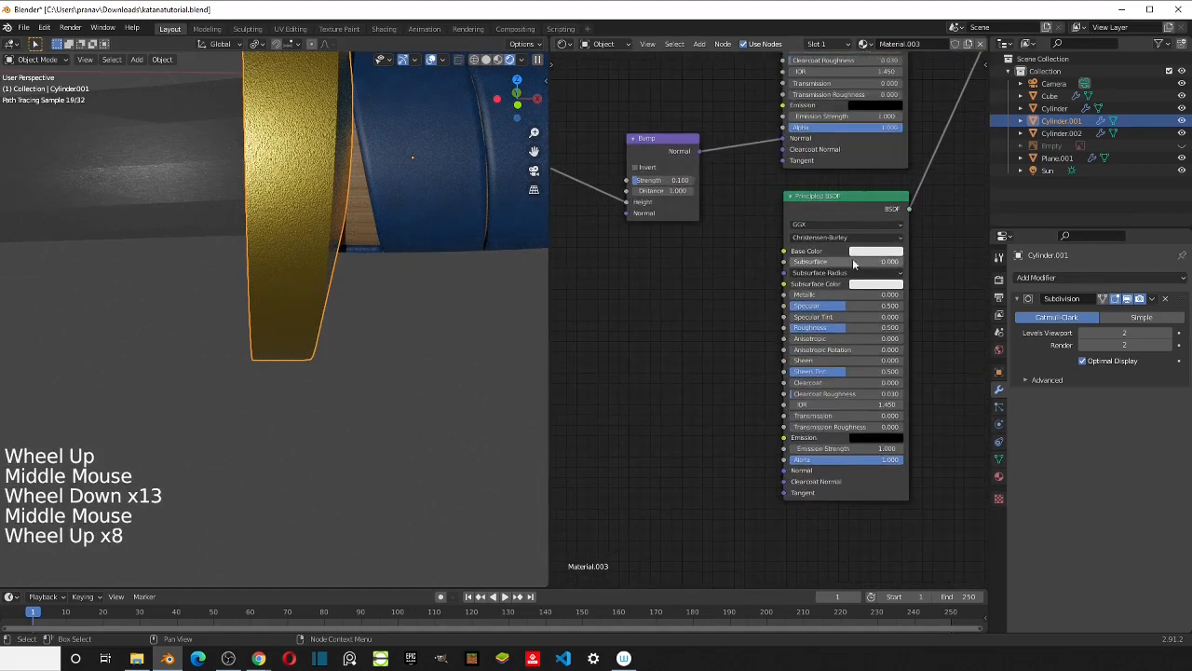
click(854, 253)
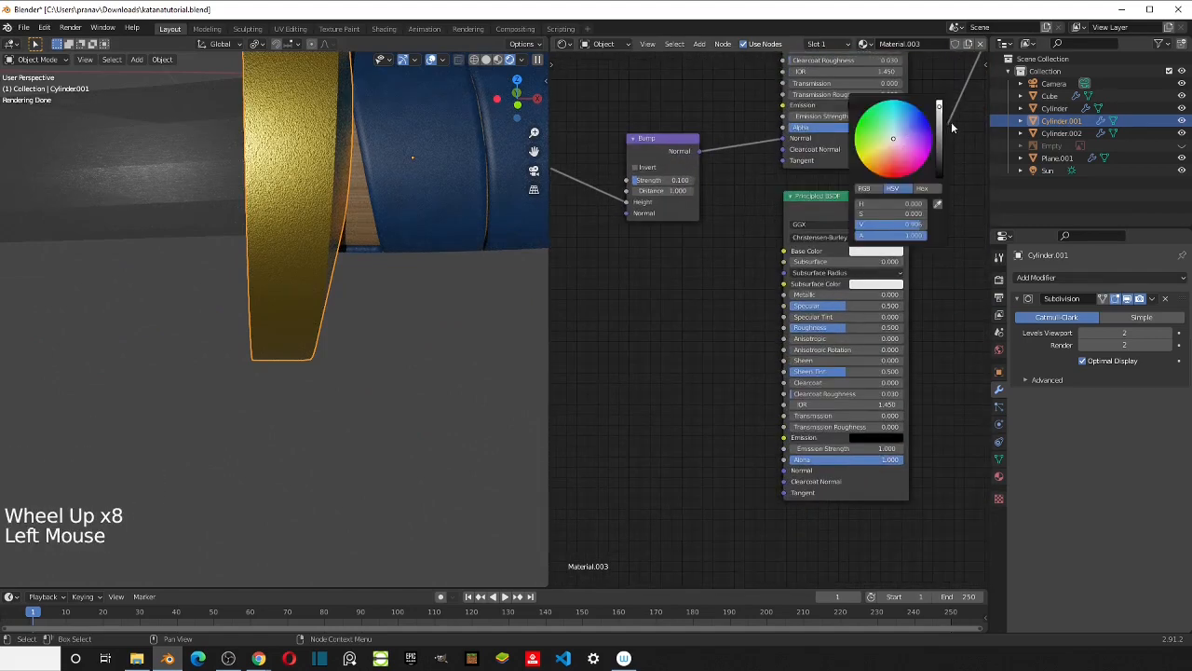
drag(892, 225, 866, 224)
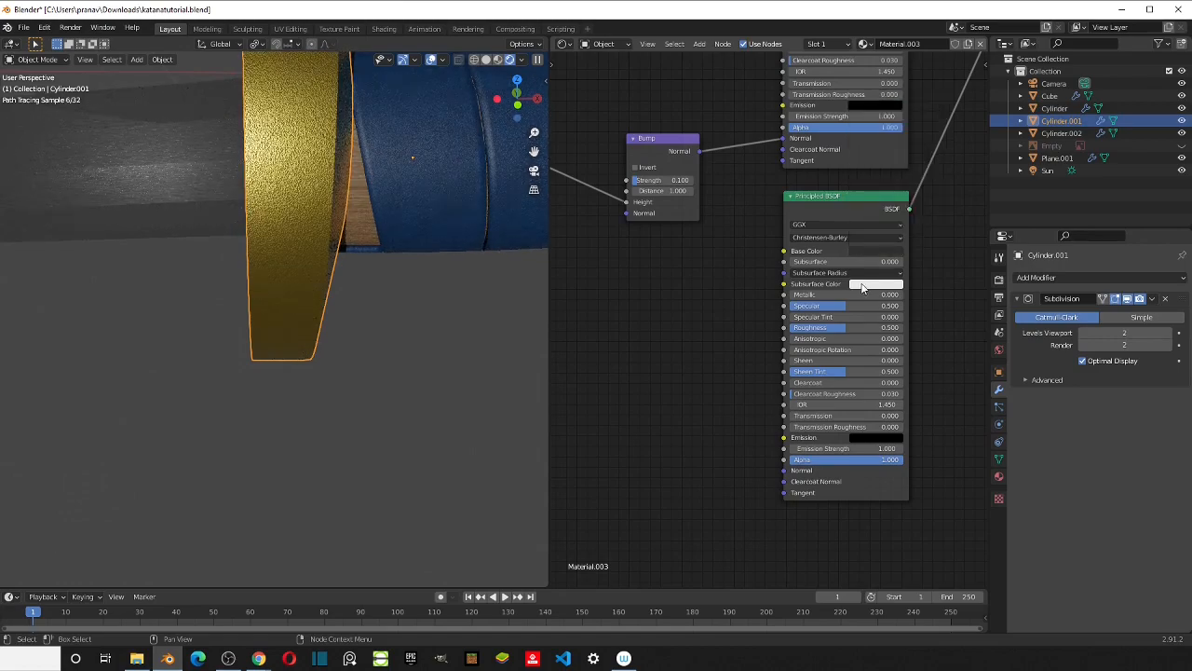
drag(799, 294, 884, 295)
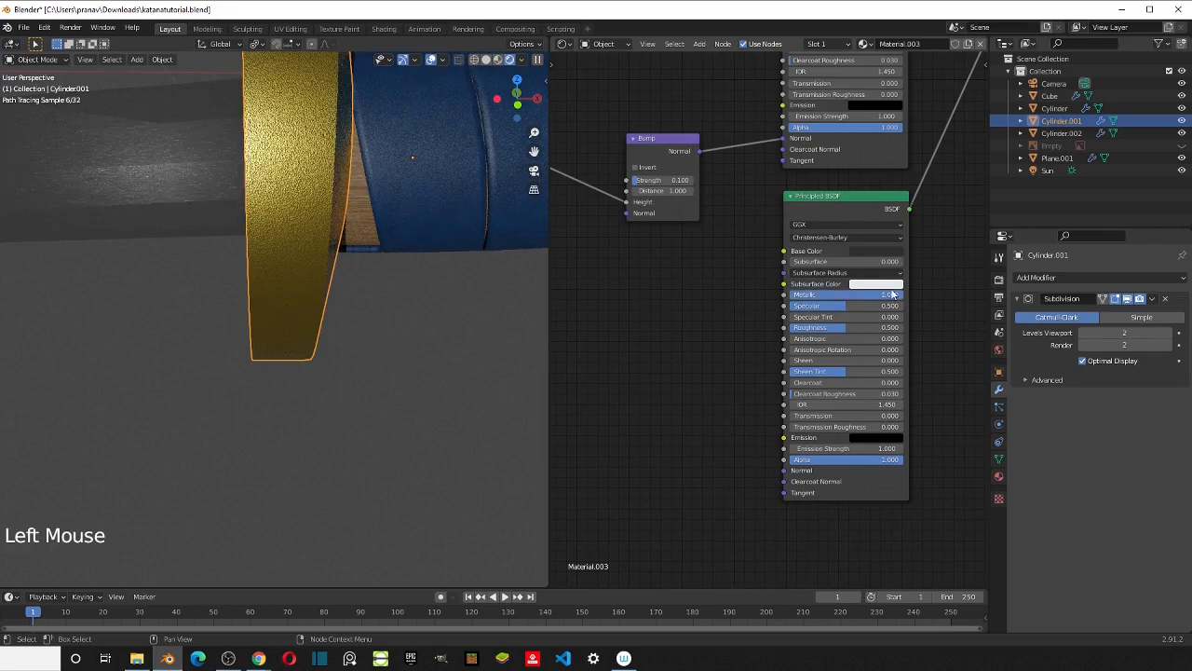
Step: Darken the lower Principled BSDF's base color slightly to a deeper grey
click(868, 252)
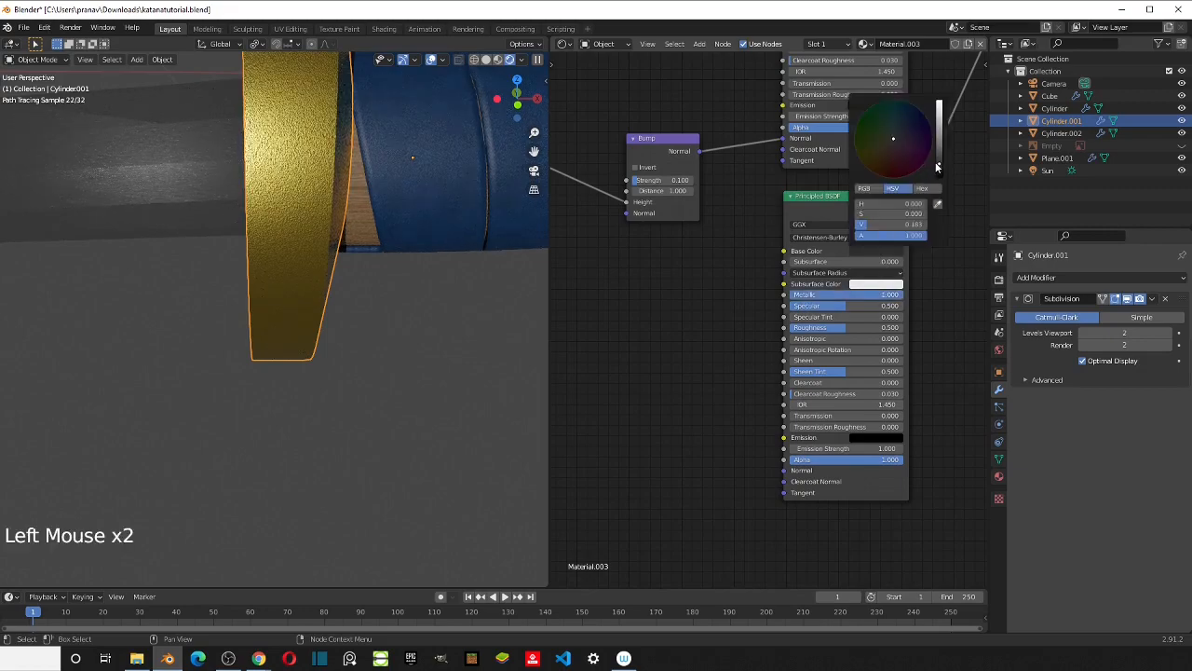
drag(936, 164, 938, 167)
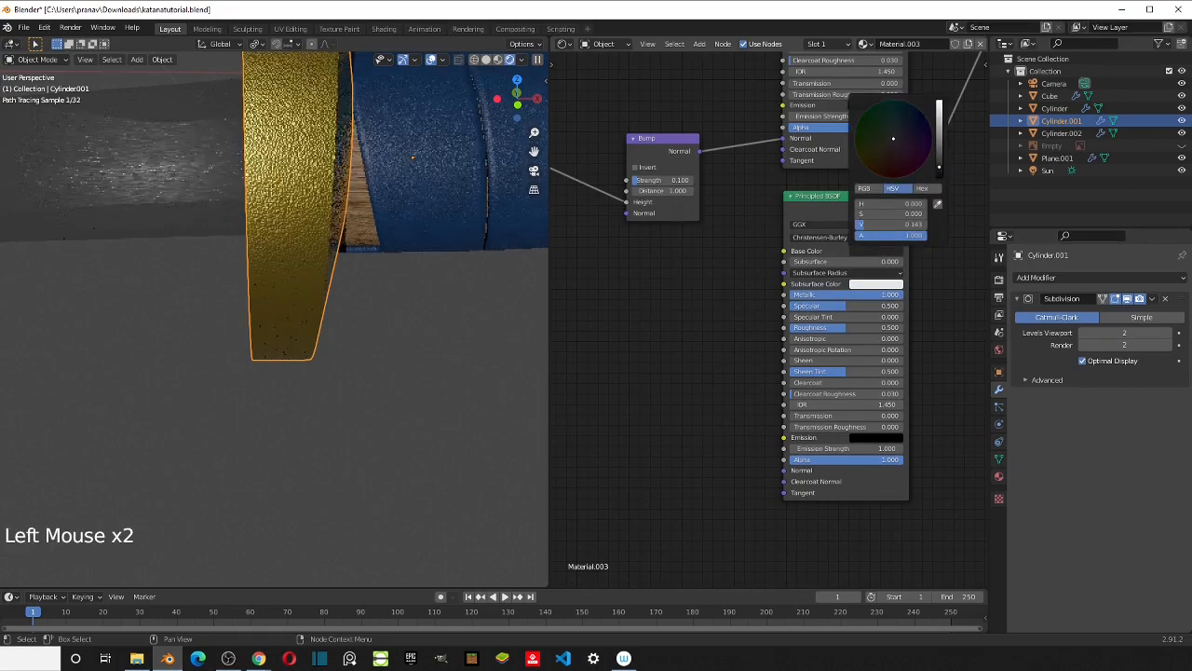
Step: Set the Mix Shader's factor to 1 to view only the dark metal shader on the guard
scroll(941, 214, down, 4)
middle_drag(941, 214, 850, 135)
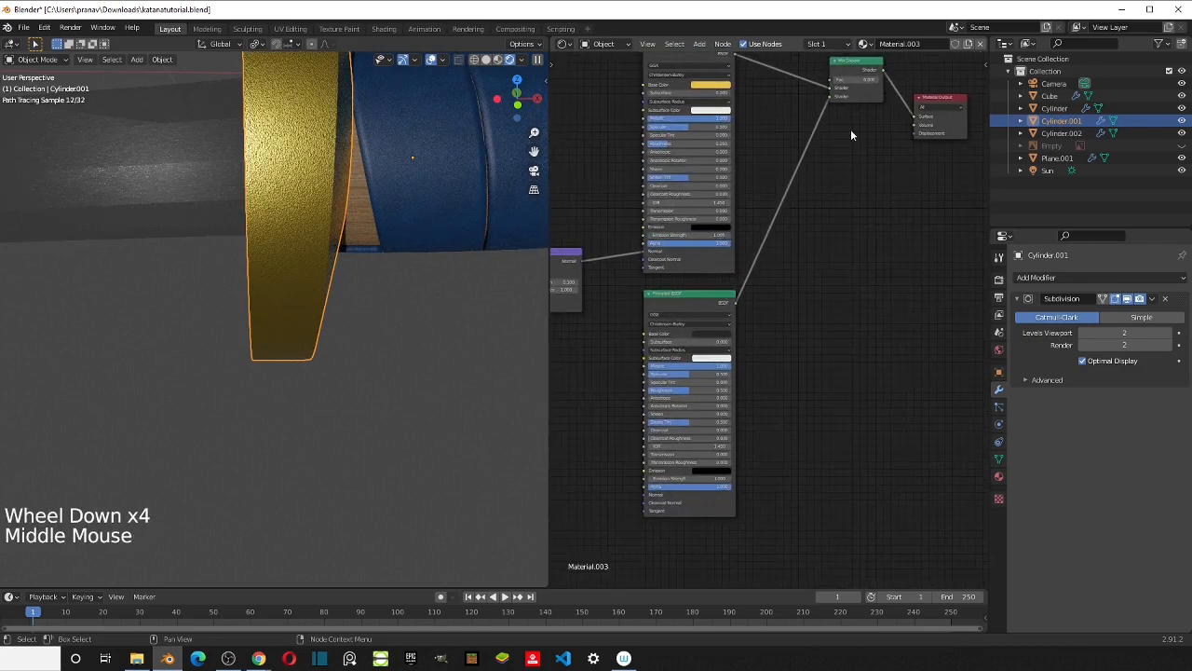
click(843, 82)
scroll(304, 181, up, 1)
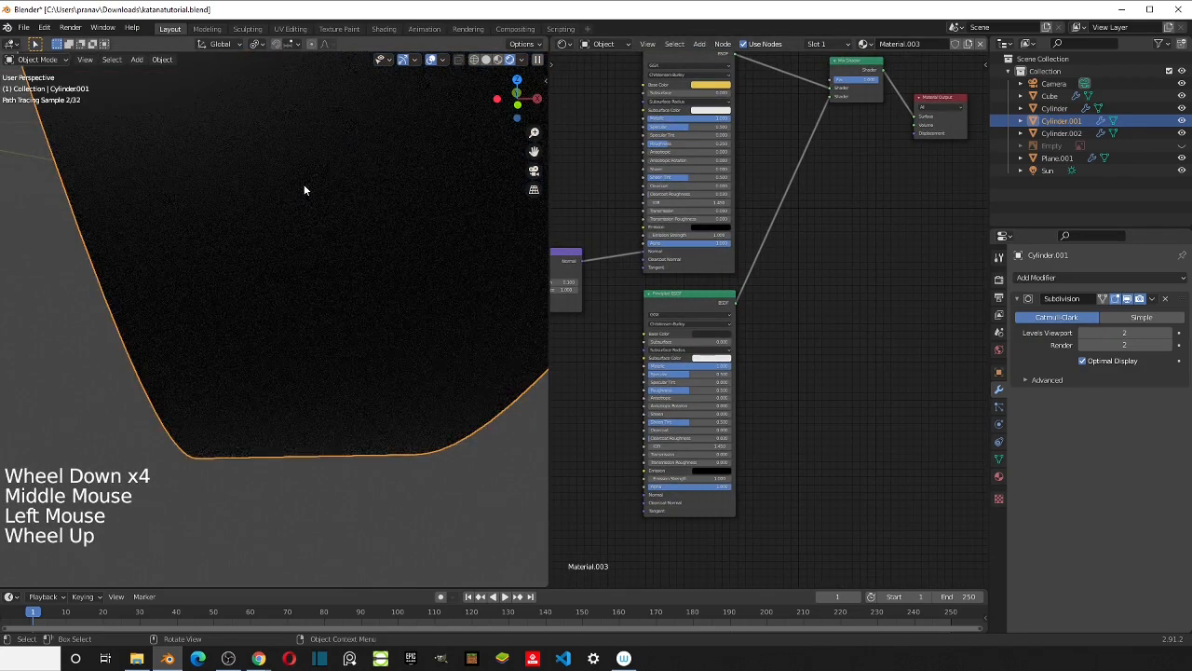
scroll(305, 183, down, 1)
shift+middle_drag(305, 182, 335, 200)
Step: Set the lower Principled BSDF's roughness to 0.25
scroll(703, 279, up, 4)
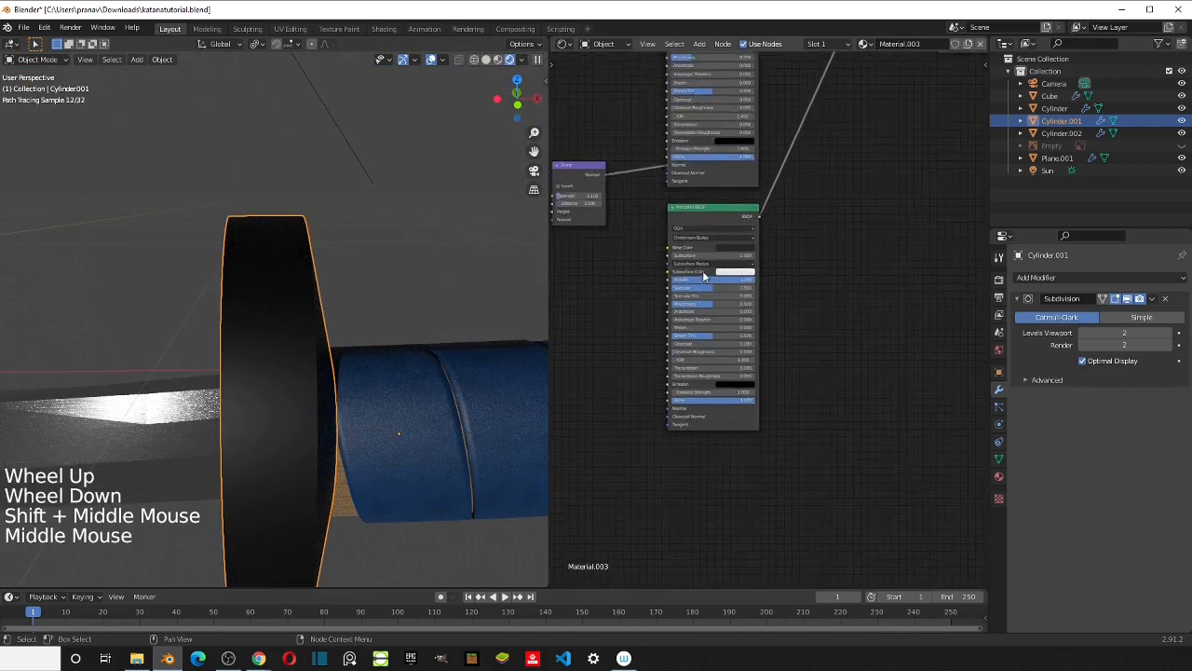
click(705, 297)
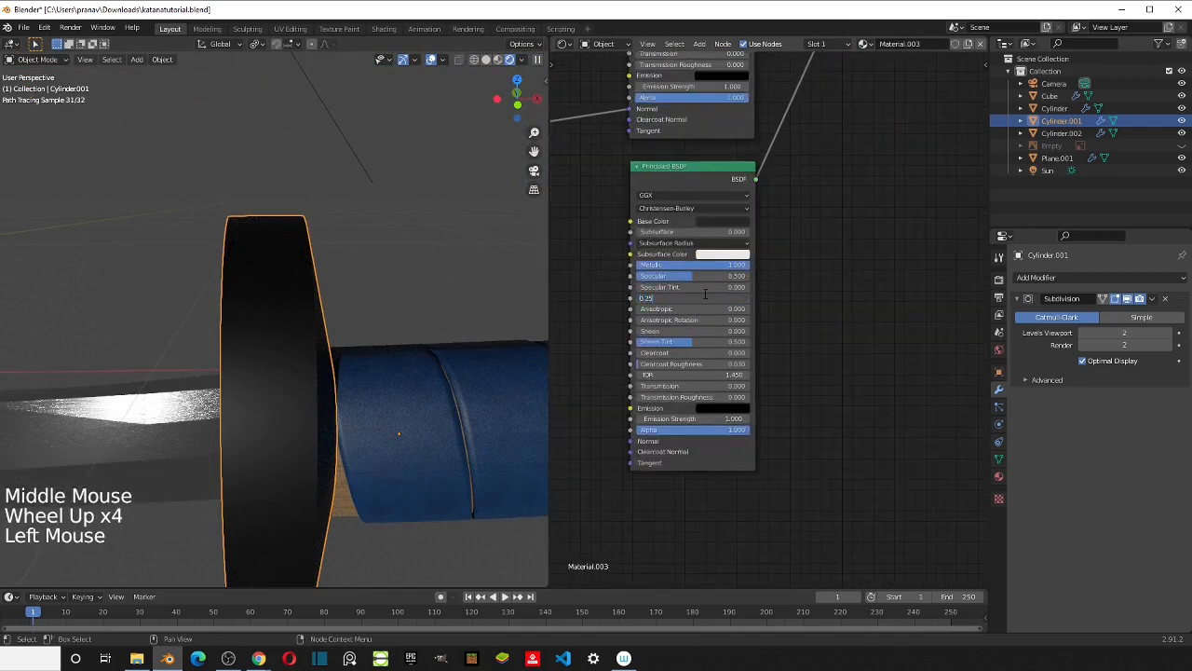
Step: Connect the Bump node's Normal output to the lower Principled BSDF's Normal input
scroll(708, 298, down, 4)
middle_drag(717, 312, 717, 262)
scroll(795, 289, down, 3)
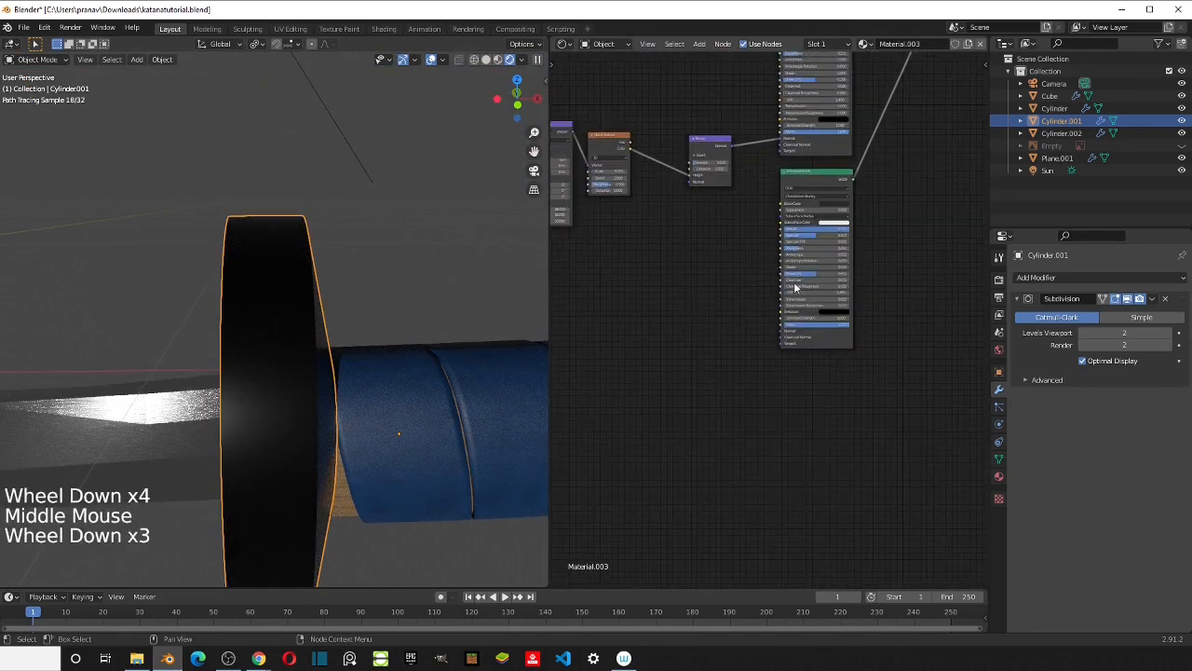
scroll(708, 189, up, 3)
click(695, 99)
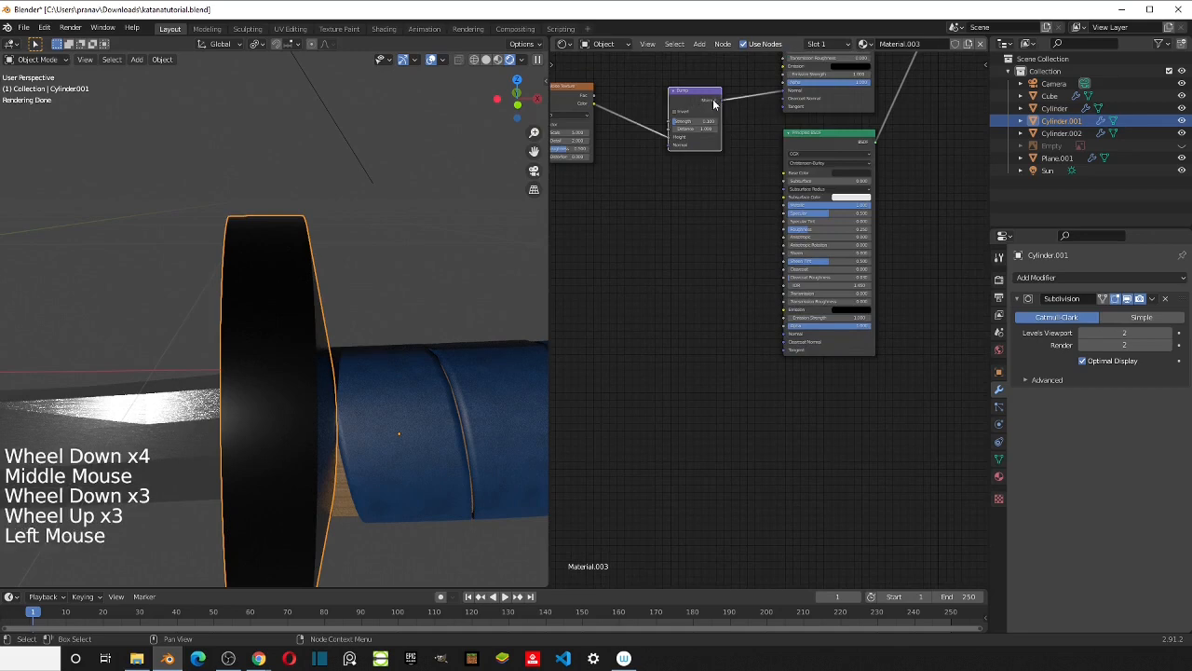
drag(718, 100, 781, 333)
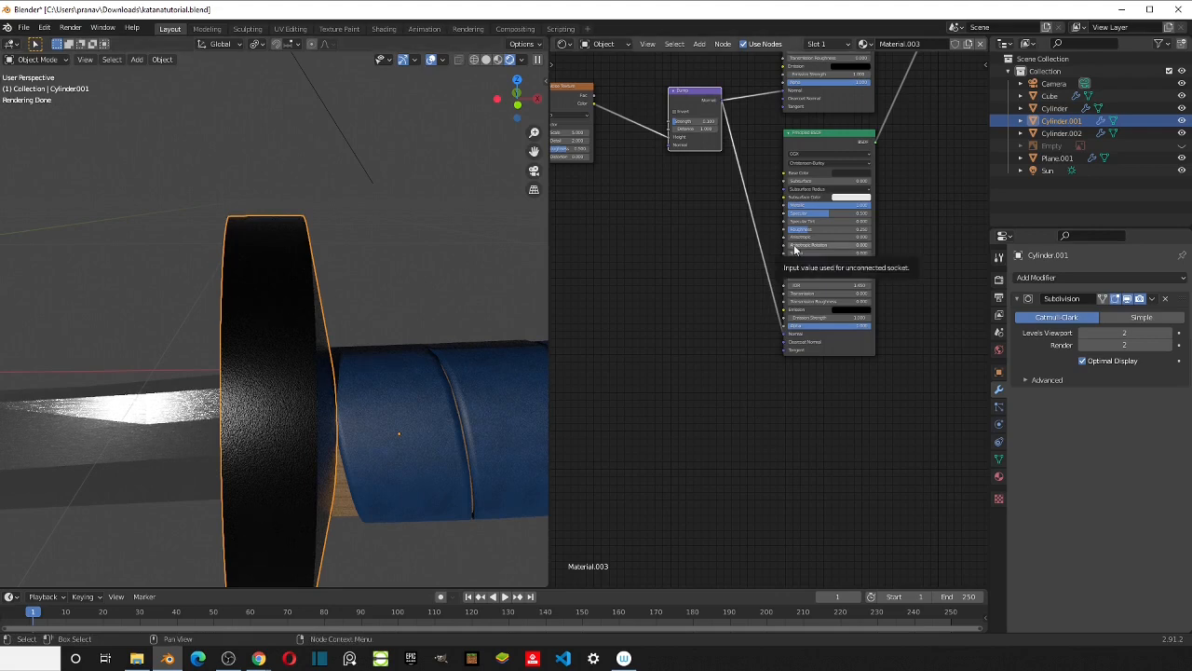
Step: Lower the Mix Shader's factor to blend the gold and dark metal shaders on the guard
scroll(811, 215, down, 2)
middle_drag(811, 216, 820, 246)
click(838, 146)
scroll(763, 307, up, 2)
scroll(785, 252, down, 2)
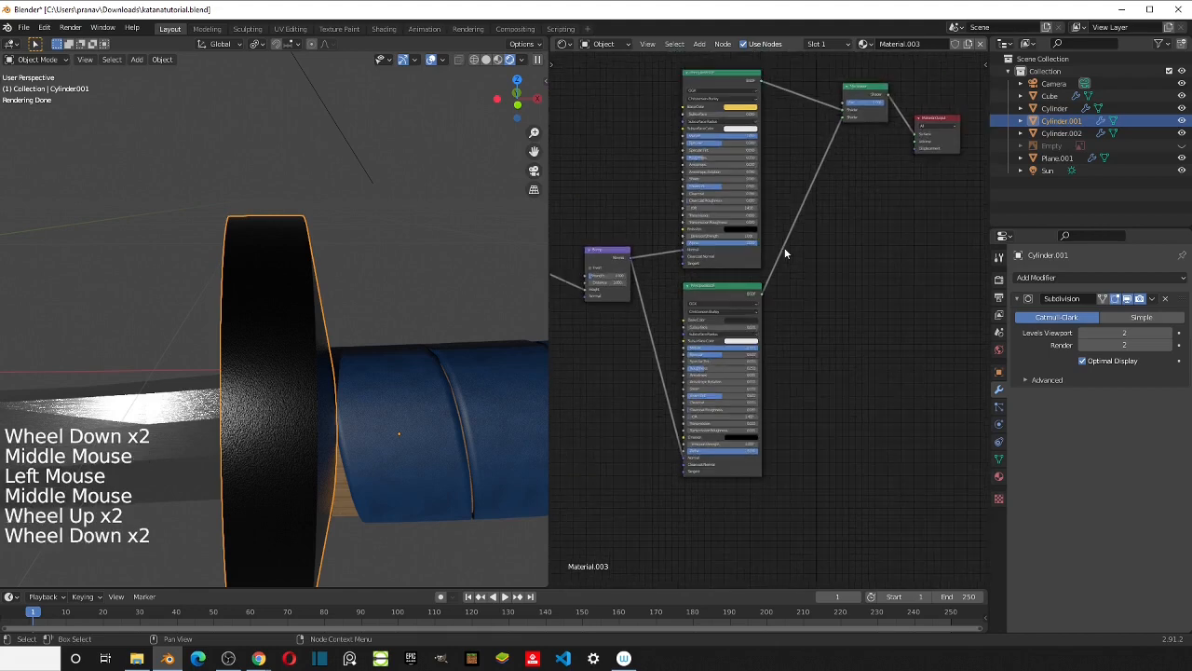
click(871, 108)
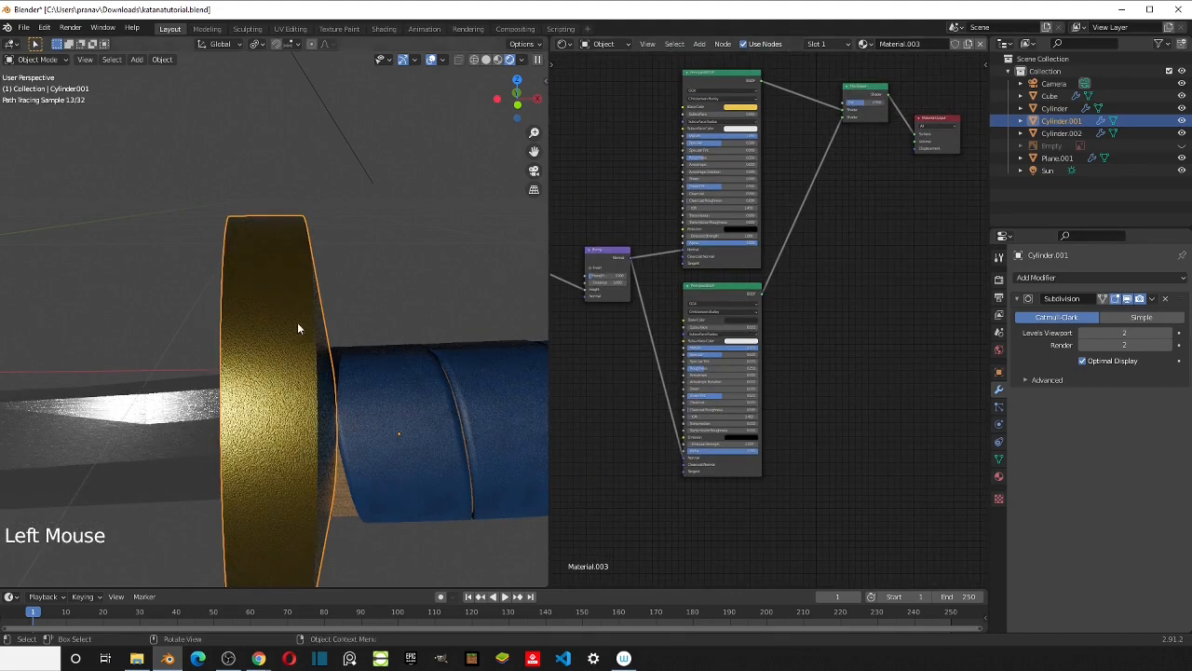
mouse_move(866, 108)
mouse_down()
mouse_move(894, 108)
mouse_move(872, 102)
mouse_up()
Step: Add a ColorRamp node above the Principled shaders and connect its Color output to the Mix Shader's Fac input
shift+middle_drag(734, 78, 791, 176)
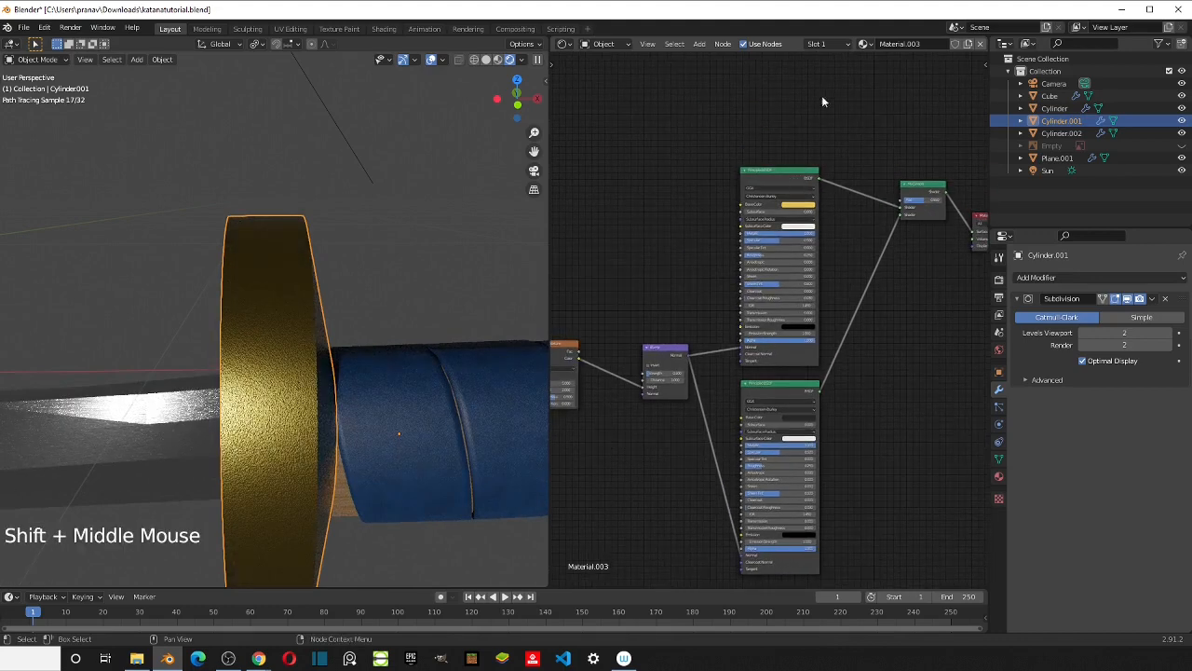
middle_drag(751, 103, 760, 122)
key(shift+a)
click(769, 122)
text(co)
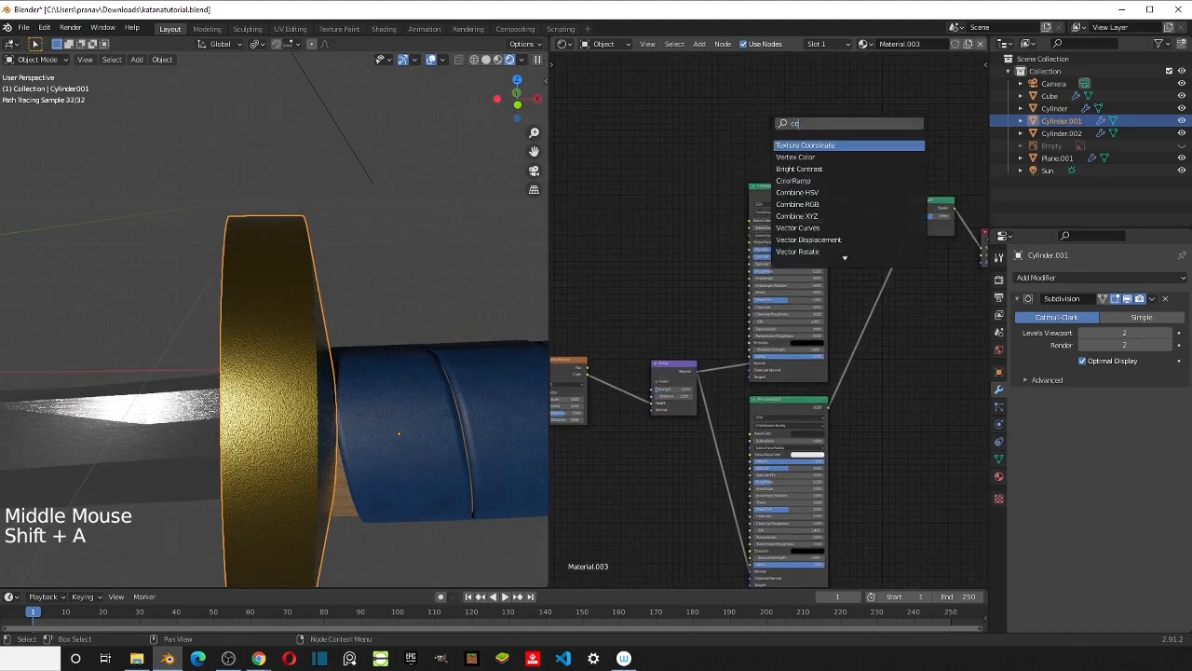
text(lorramp)
key(Return)
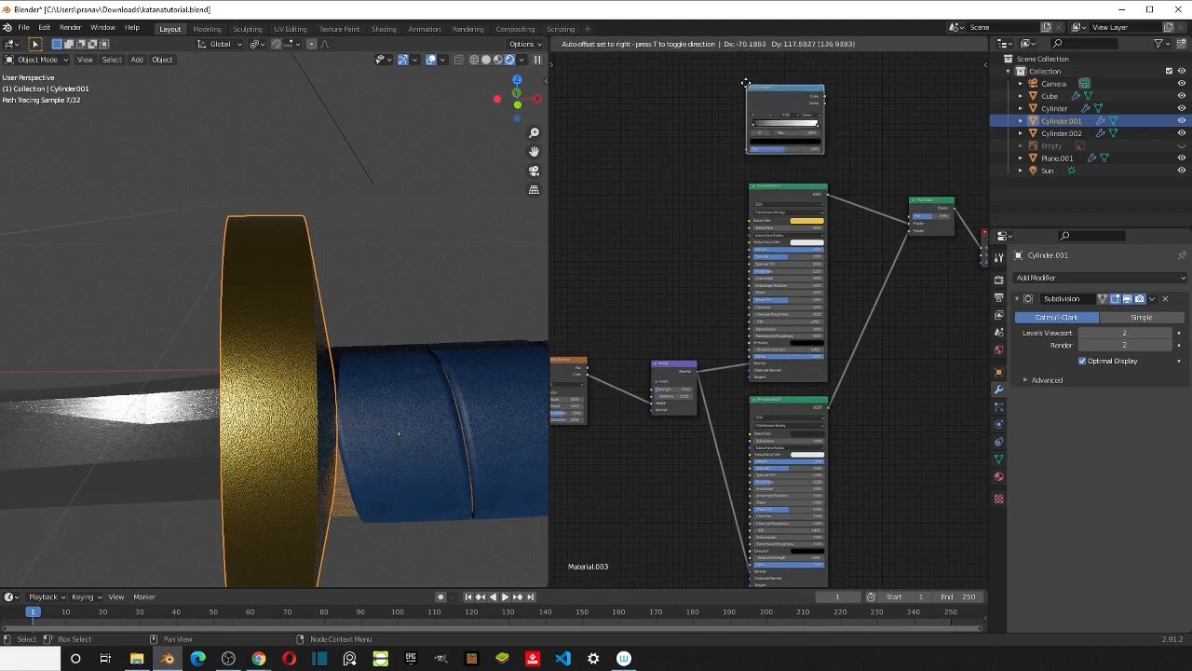
click(745, 82)
drag(822, 95, 834, 75)
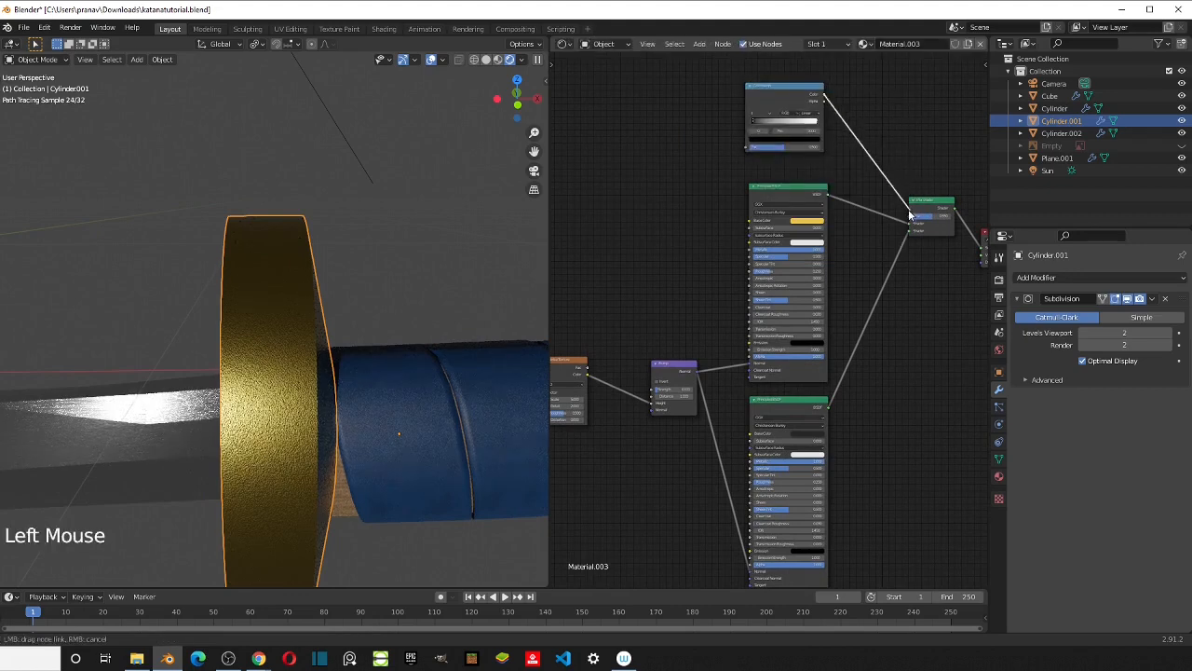
drag(915, 222, 915, 219)
Step: Try moving the ColorRamp's black stop near the middle and its white stop to about 0.6
scroll(819, 125, up, 2)
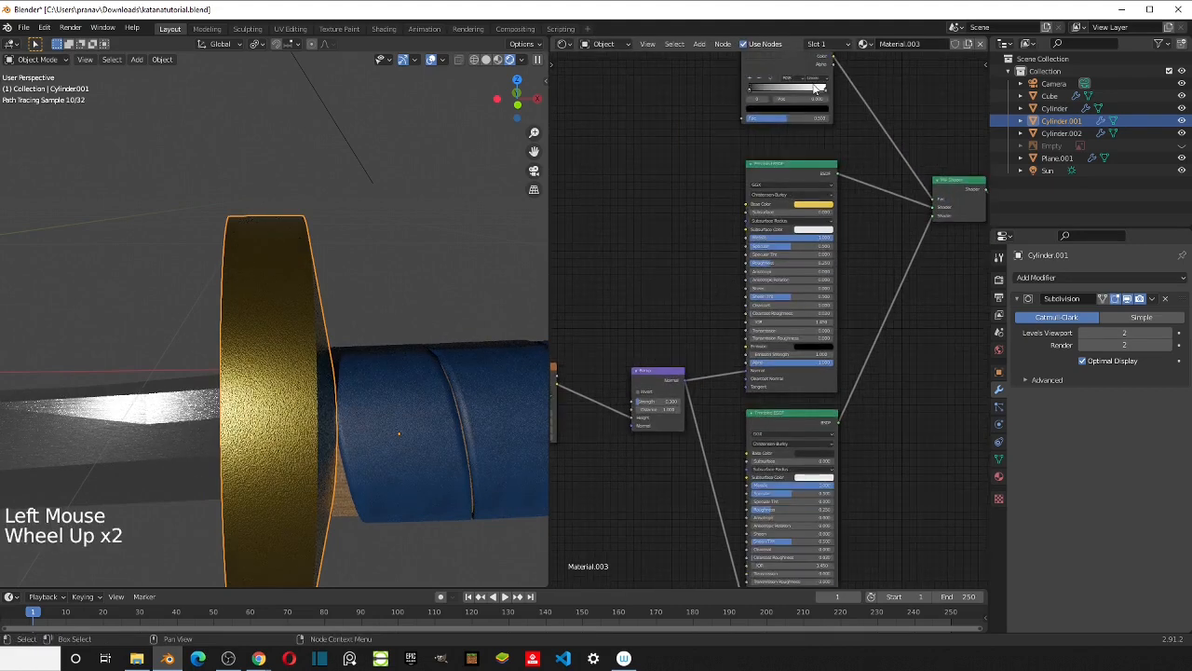
drag(747, 94, 783, 90)
click(785, 93)
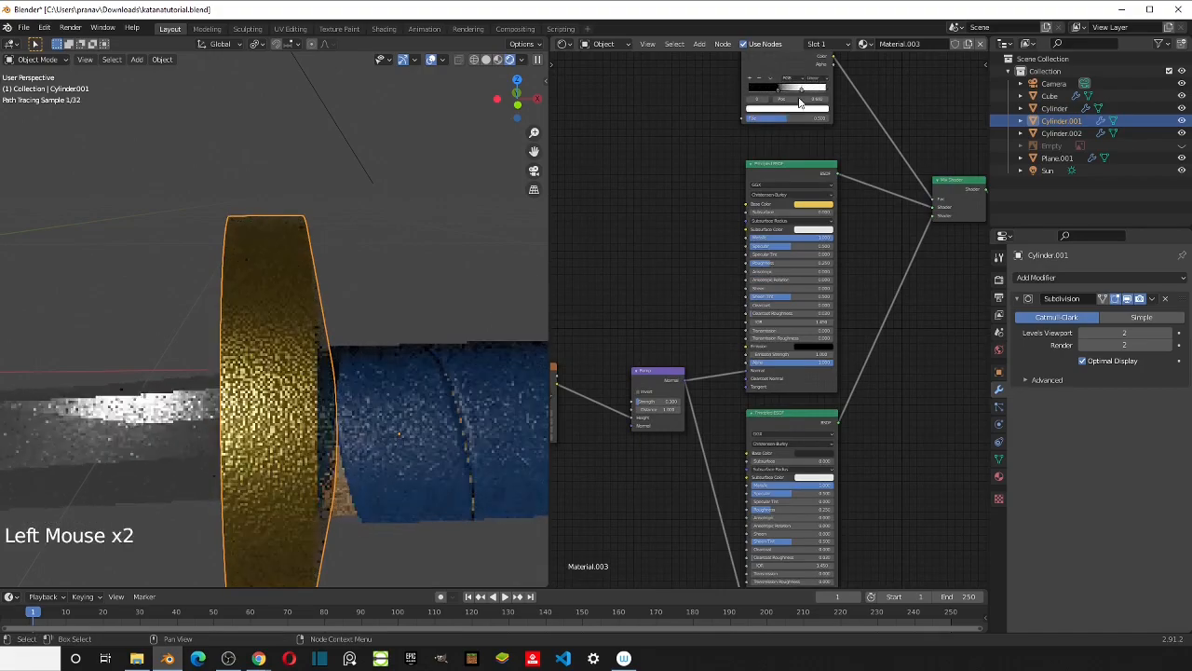
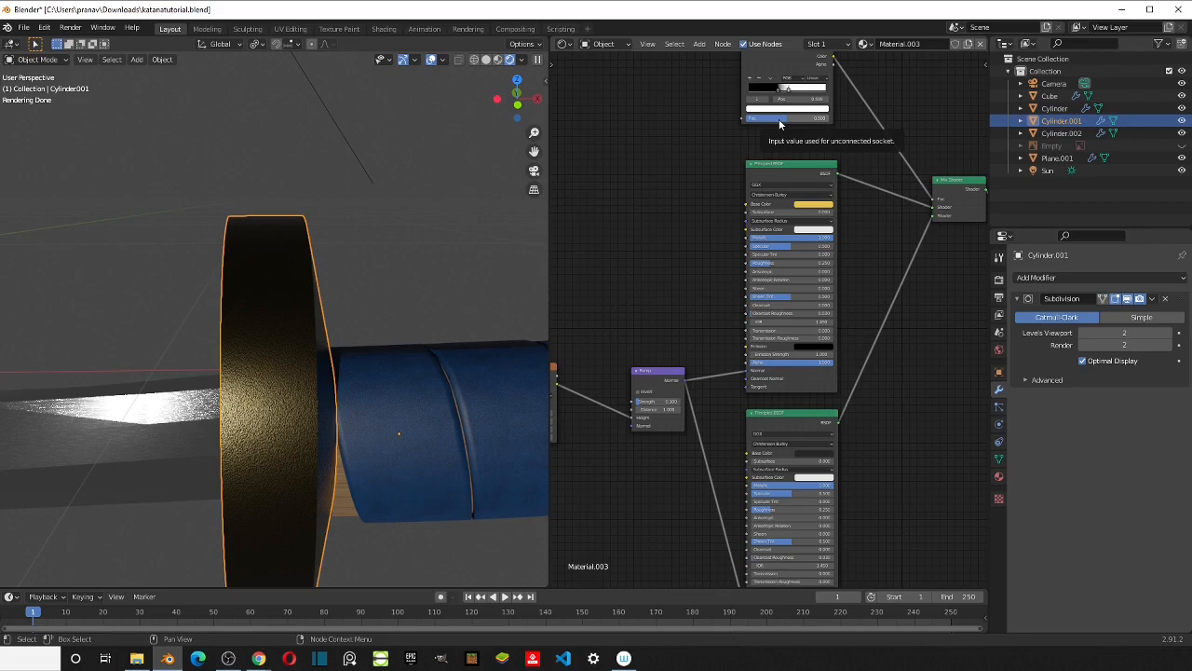
scroll(780, 125, up, 1)
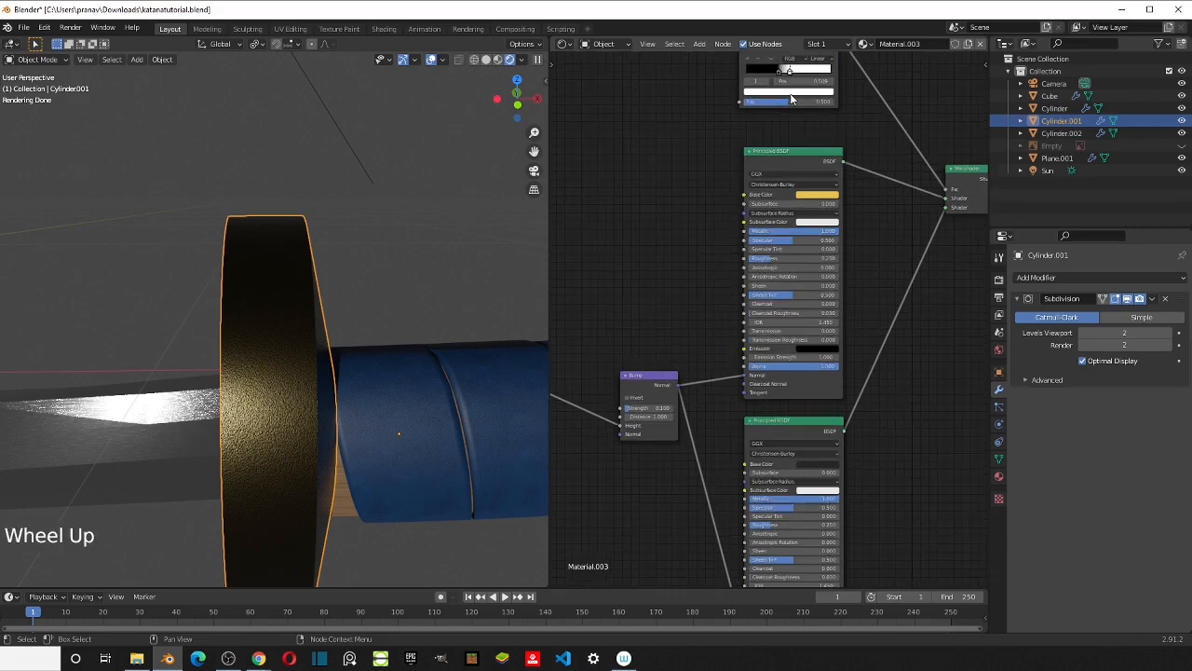
middle_drag(782, 114, 783, 160)
mouse_move(781, 124)
mouse_down()
mouse_move(807, 119)
mouse_move(781, 122)
mouse_up()
middle_click(842, 174)
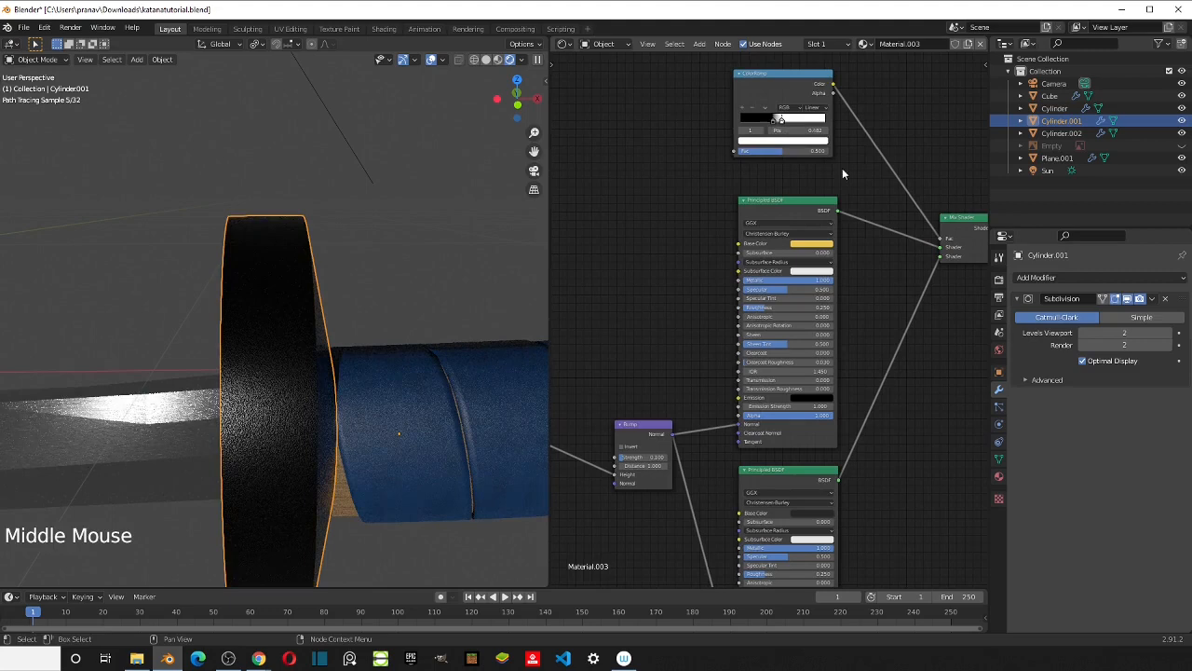
click(783, 125)
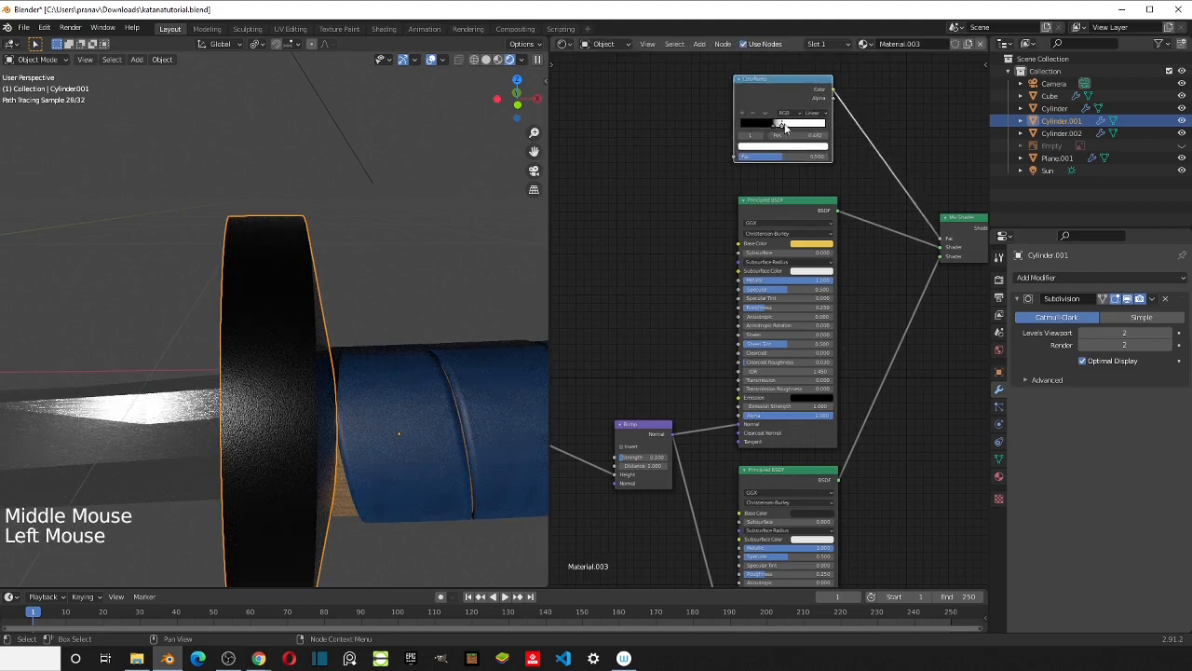
drag(782, 125, 790, 125)
Step: Add a Noise Texture node and connect its Fac output to the ColorRamp's Fac input
middle_drag(630, 141, 730, 161)
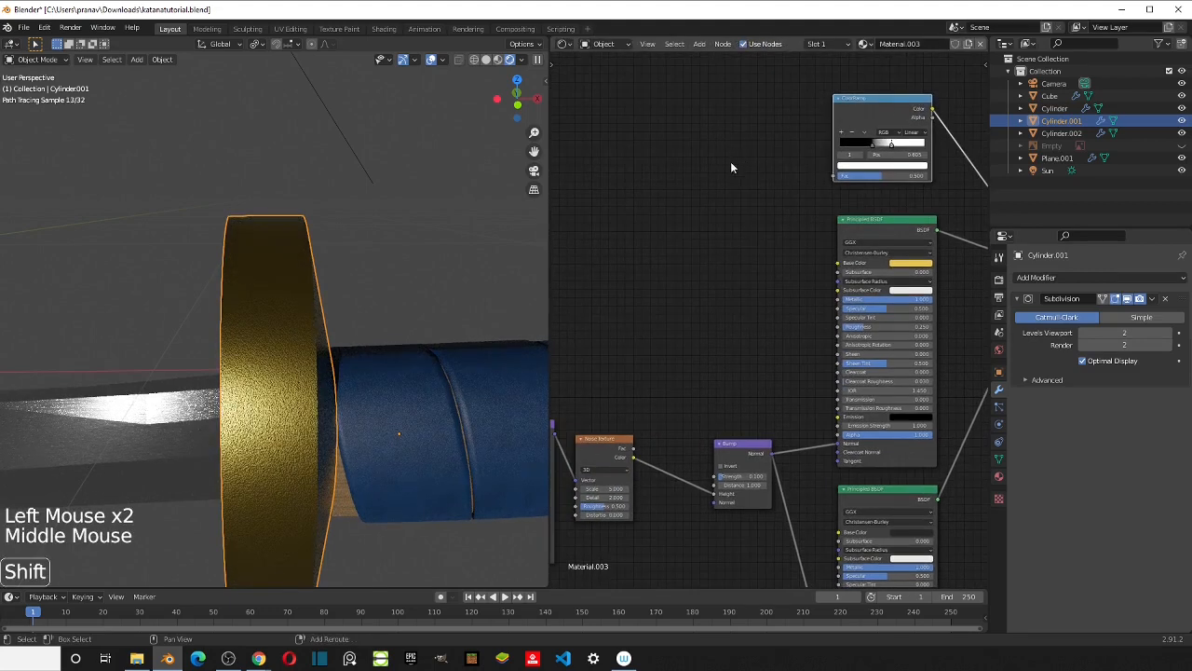
key(shift+a)
click(672, 169)
text(noise)
key(Return)
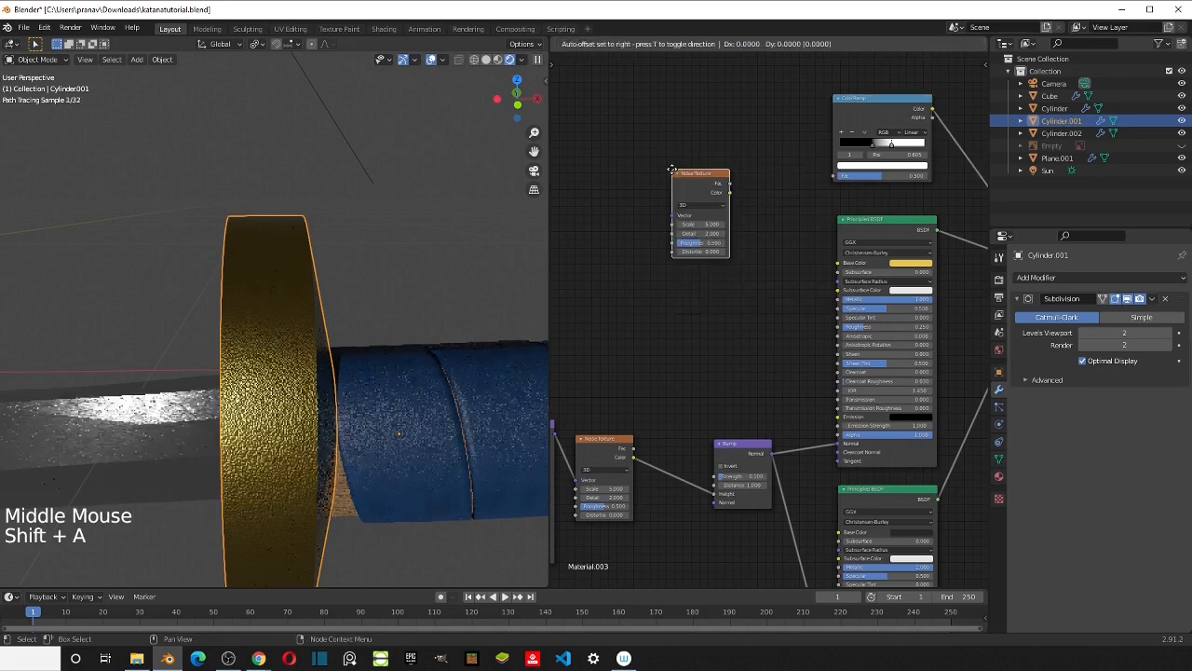
click(650, 158)
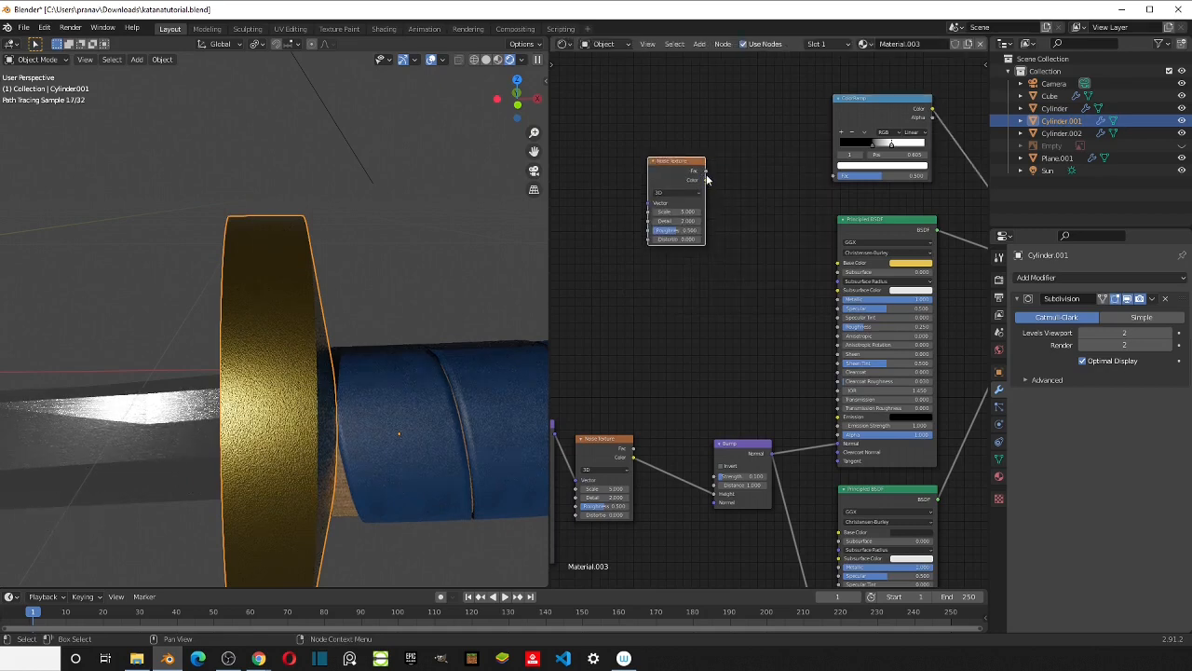
drag(706, 172, 841, 175)
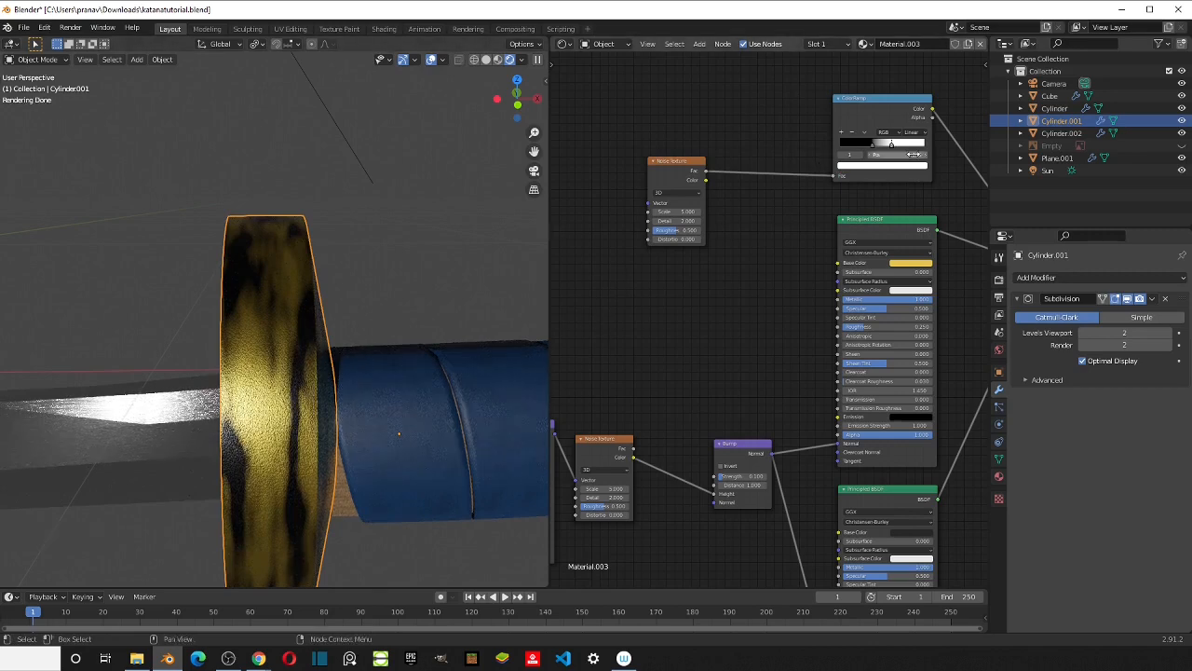
Step: Reverse the ColorRamp's black and white, placing the white stop at about 0.54 and the black stop at about 0.77
mouse_move(870, 146)
mouse_down()
mouse_move(853, 155)
mouse_move(883, 144)
mouse_move(872, 147)
mouse_up()
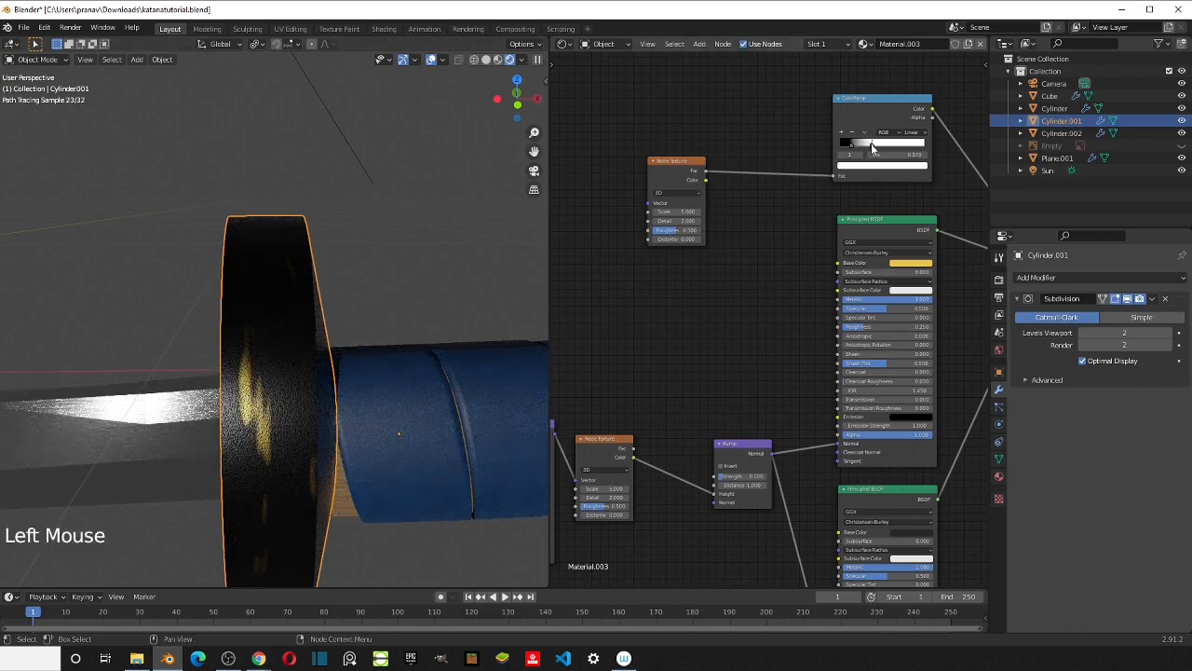
drag(871, 143, 915, 148)
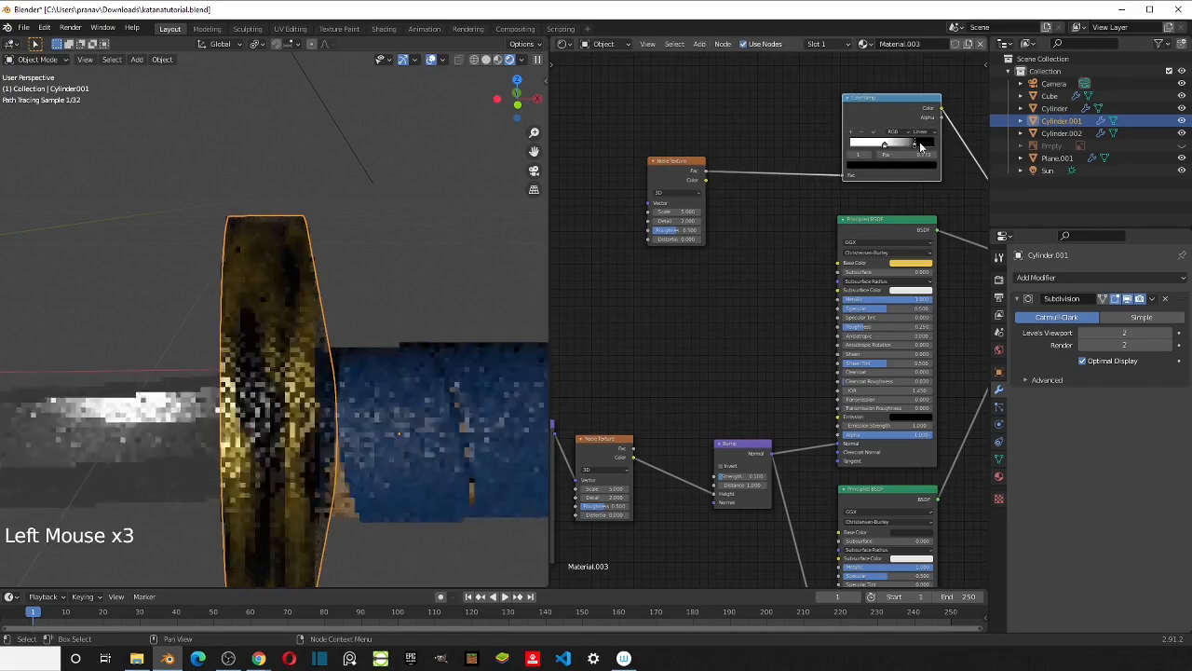
drag(885, 147, 895, 140)
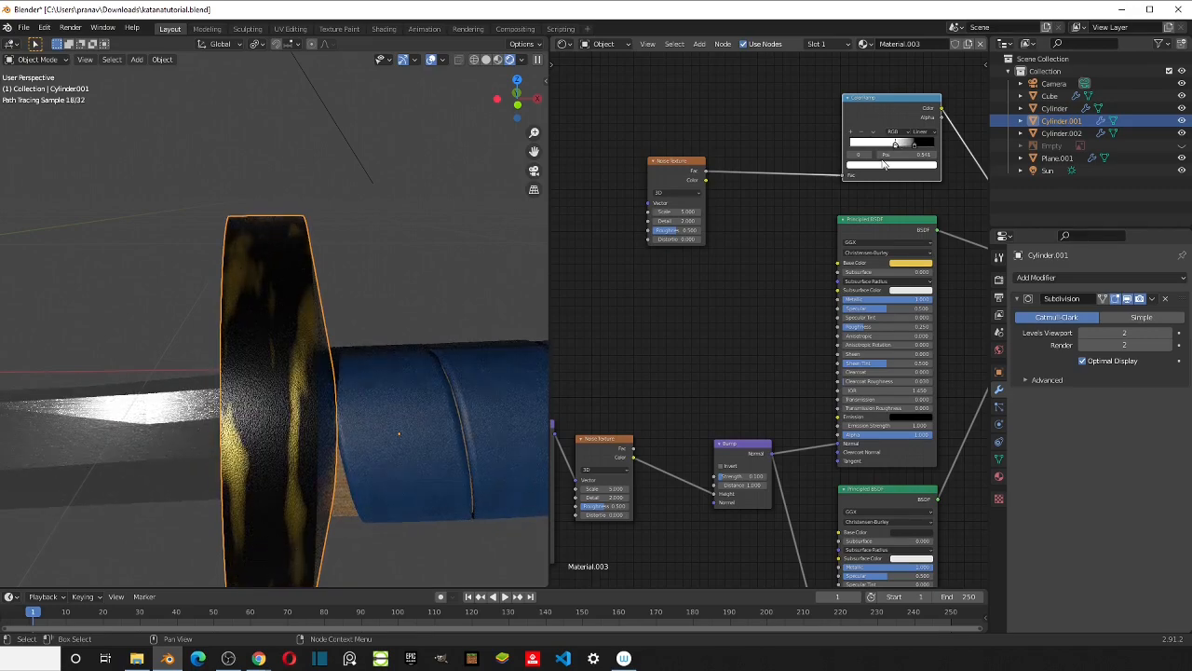
Step: Add Texture Coordinate and Mapping nodes feeding the new Noise Texture
click(695, 140)
click(666, 169)
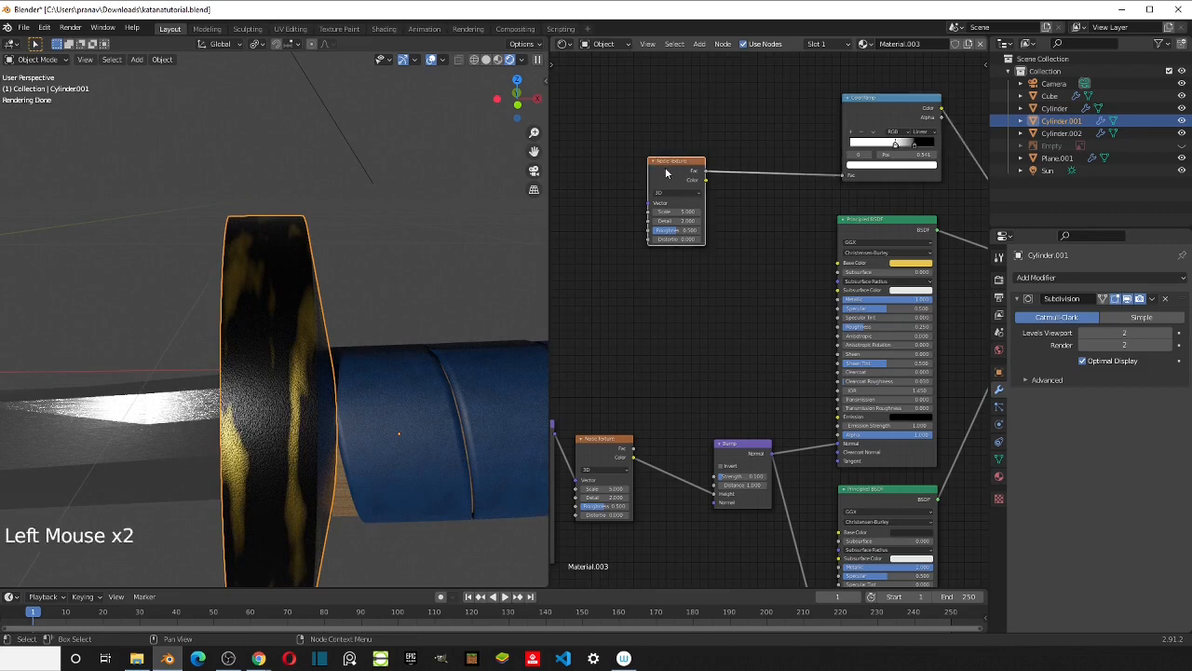
key(ctrl+t)
scroll(666, 173, down, 1)
scroll(666, 173, down, 3)
middle_drag(665, 173, 840, 202)
click(699, 220)
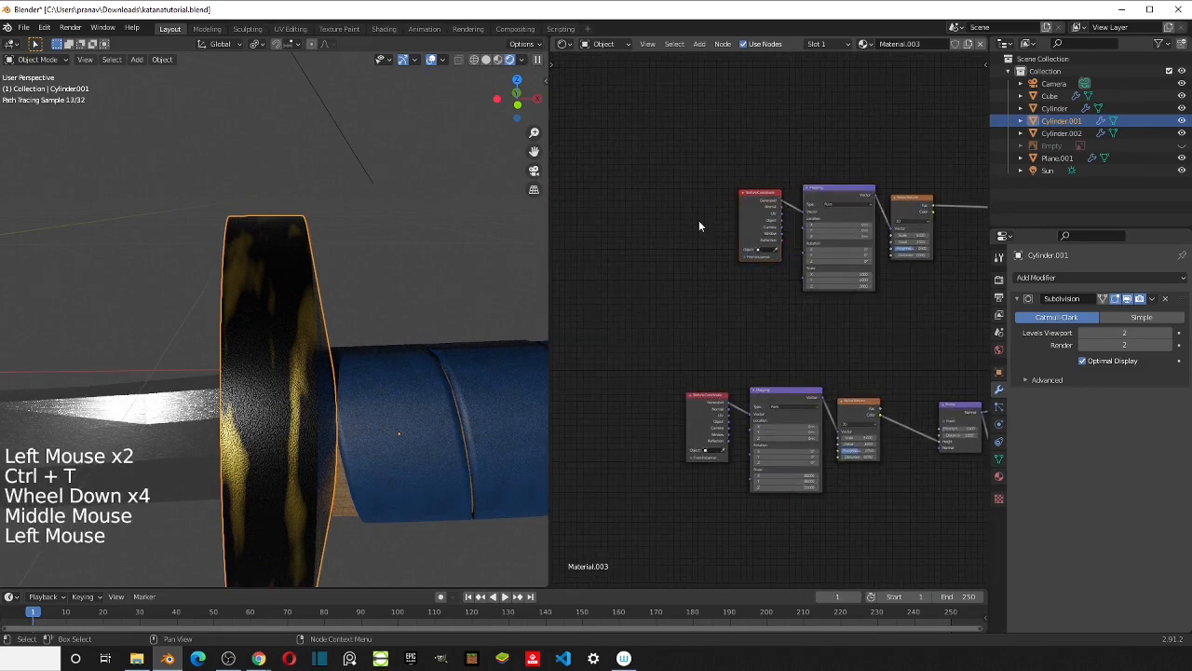
Step: Set the Y scale of the upper Mapping node to 25
scroll(699, 220, up, 2)
middle_drag(698, 219, 856, 276)
scroll(856, 283, up, 2)
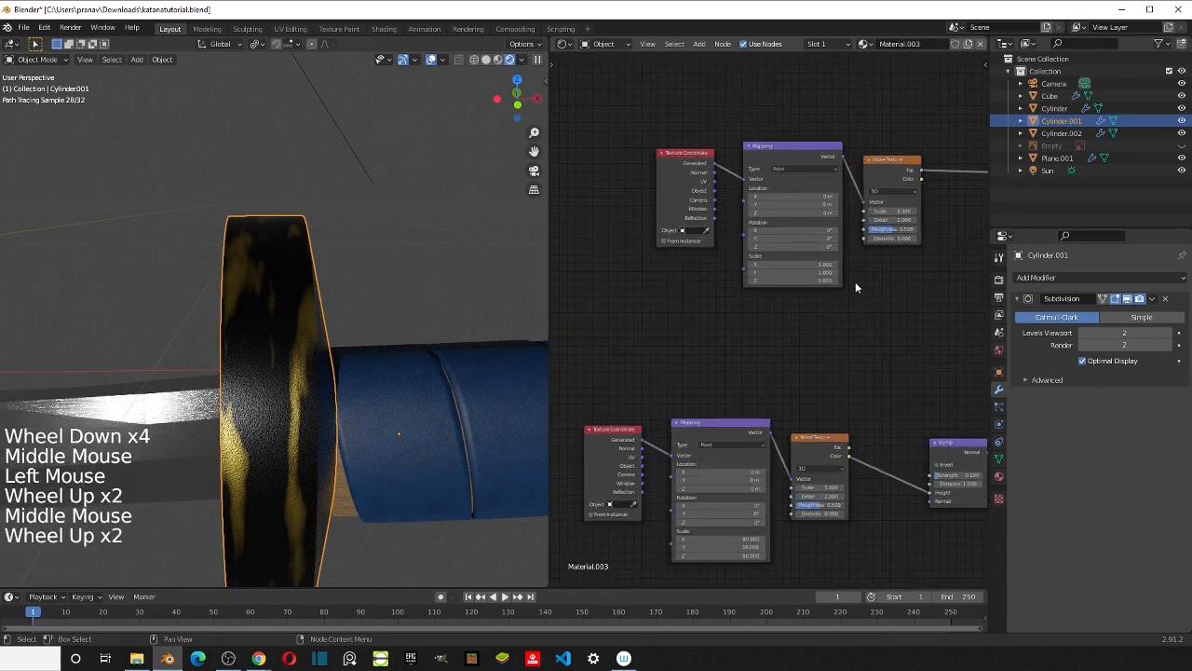
click(799, 272)
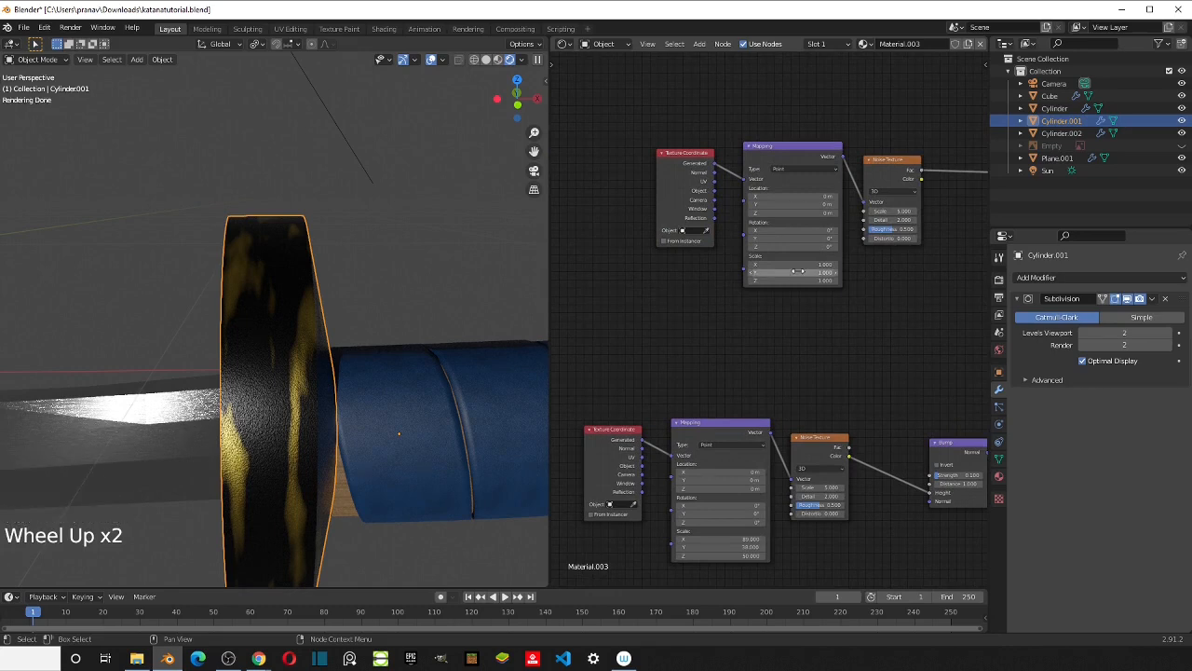
text(25)
key(Return)
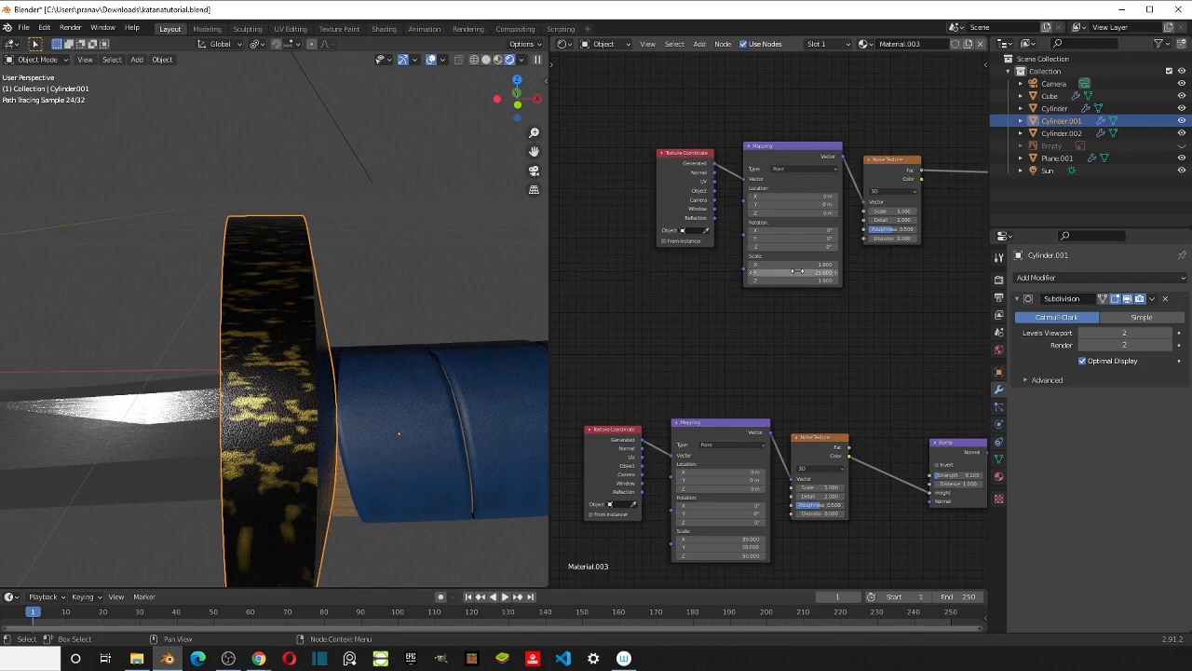
Step: Increase the upper Noise Texture's scale for a finer gold and black speckle on the guard
click(883, 221)
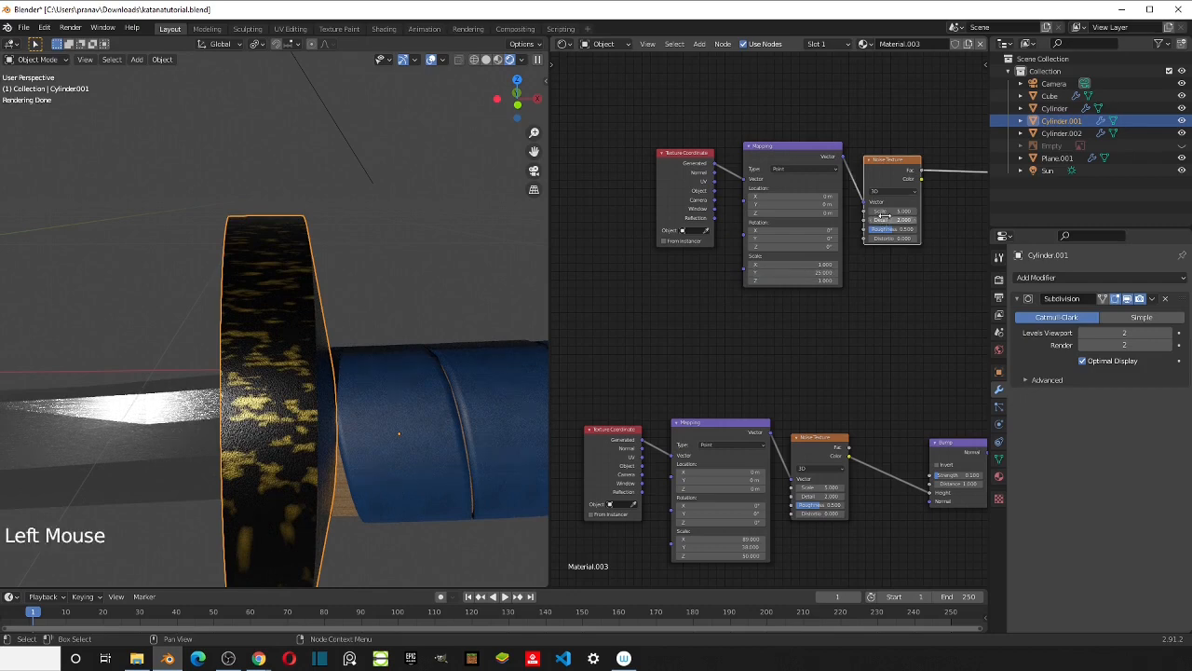
key(Return)
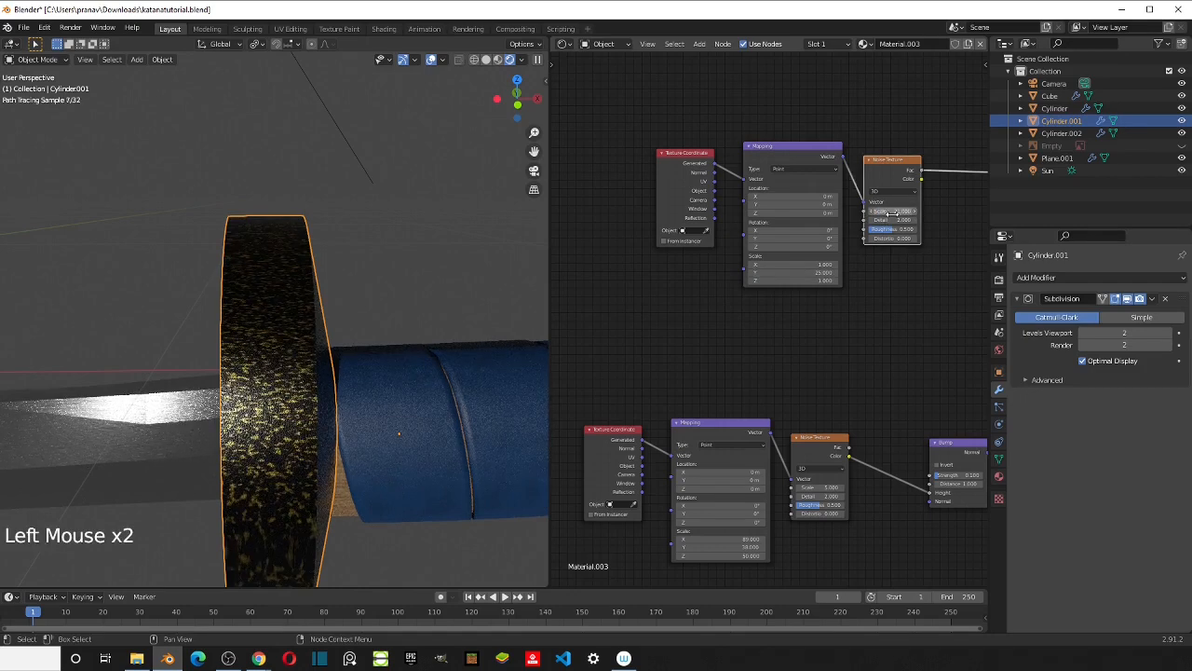
Step: Set the detail of the upper Noise Texture in the guard material to 8
text(16)
key(Return)
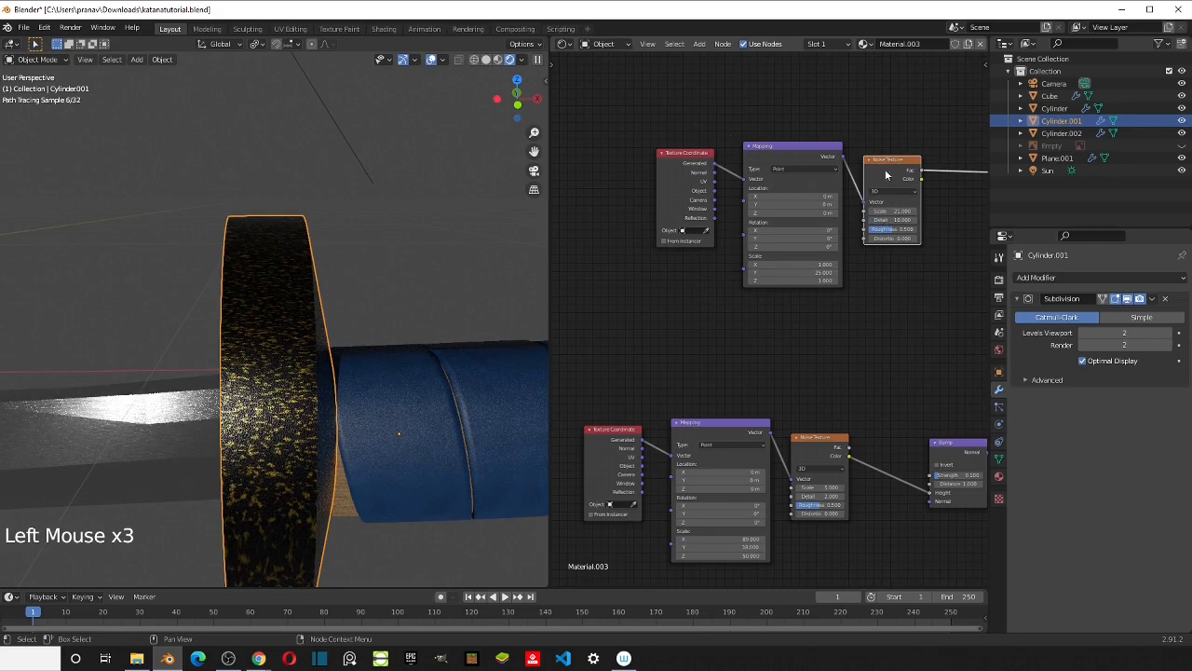
click(883, 220)
text(8)
key(Return)
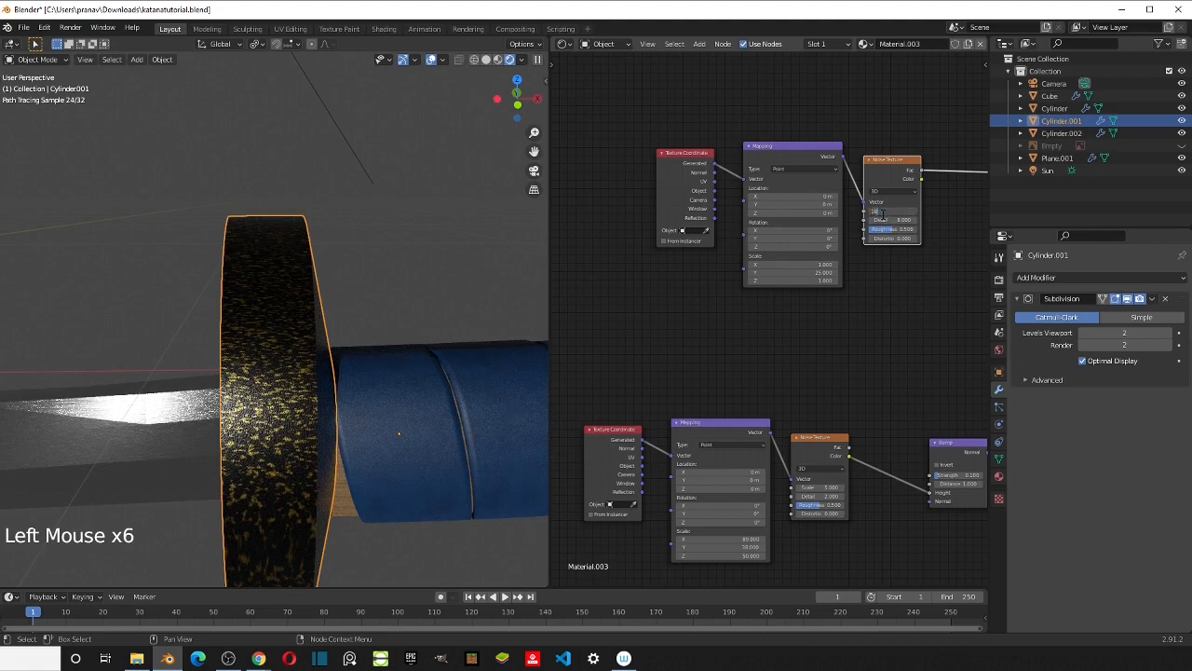
Step: Set the scale of the upper Noise Texture to 10 for larger gold patches on the guard
click(880, 212)
text(15)
key(Return)
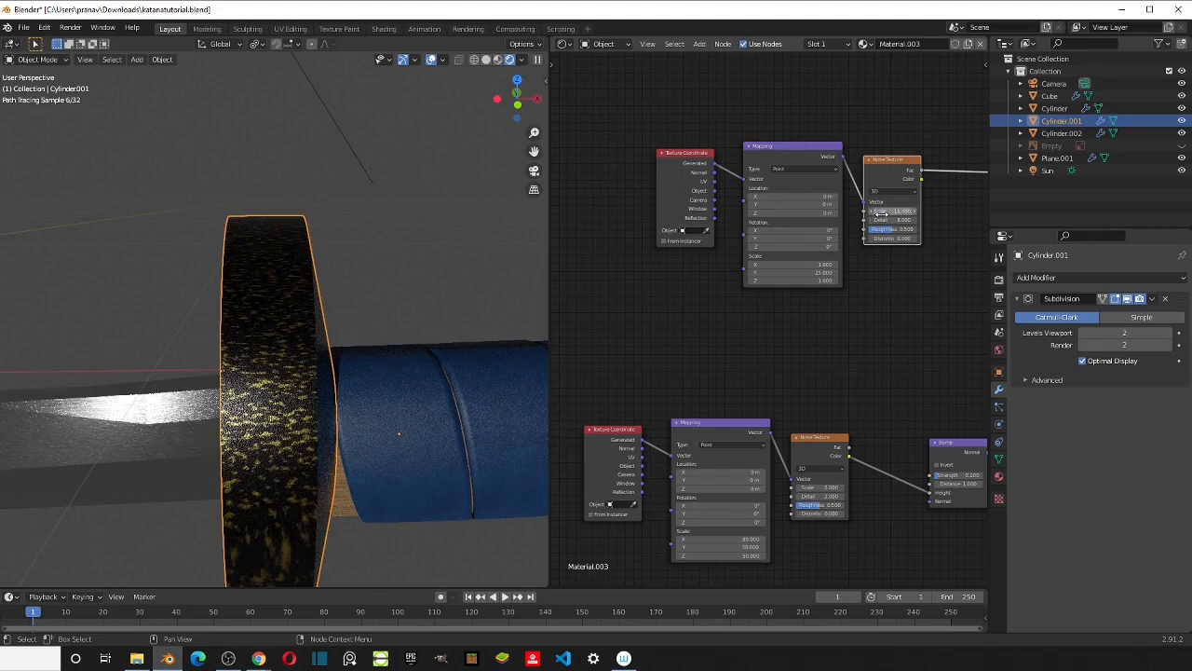
click(880, 213)
text(10)
key(Return)
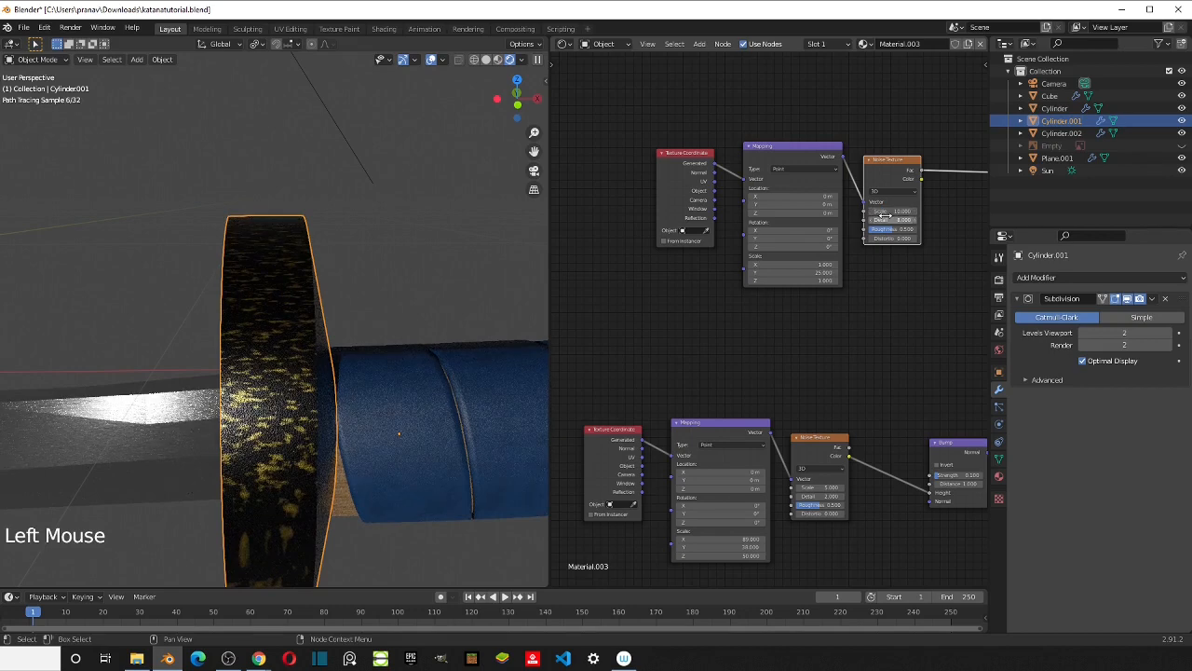
Step: Move the ColorRamp's white stop to about 0.595 to reduce the gold, and deselect the guard
middle_drag(870, 267, 845, 210)
scroll(782, 265, up, 2)
drag(852, 215, 855, 212)
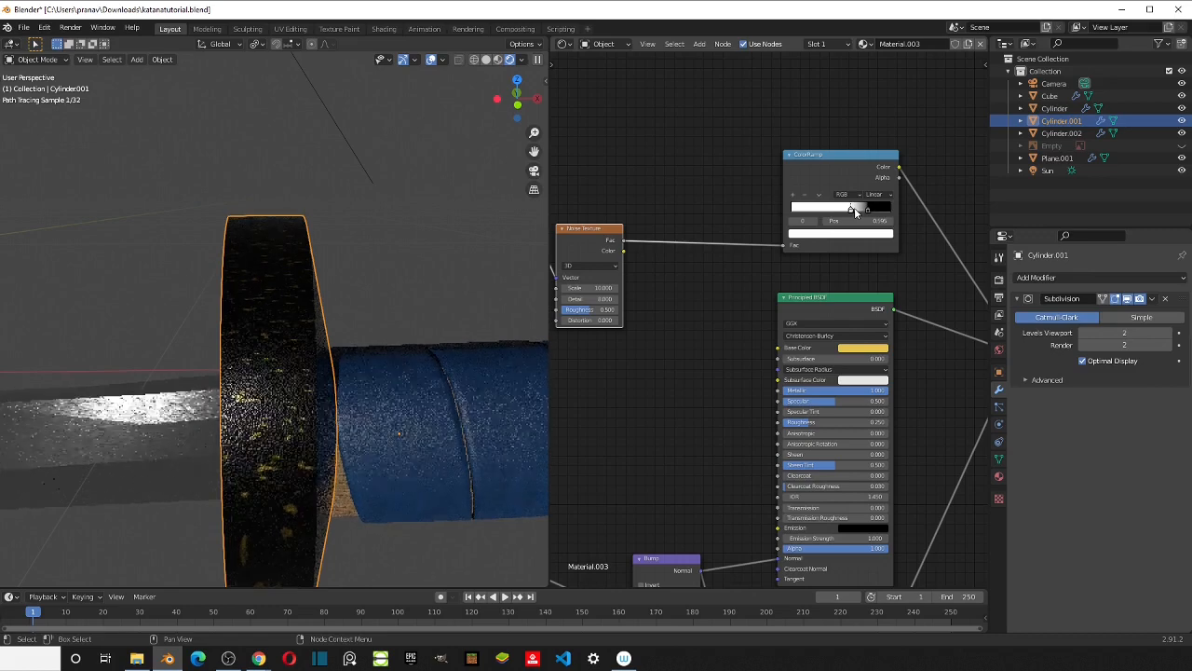
scroll(349, 289, down, 4)
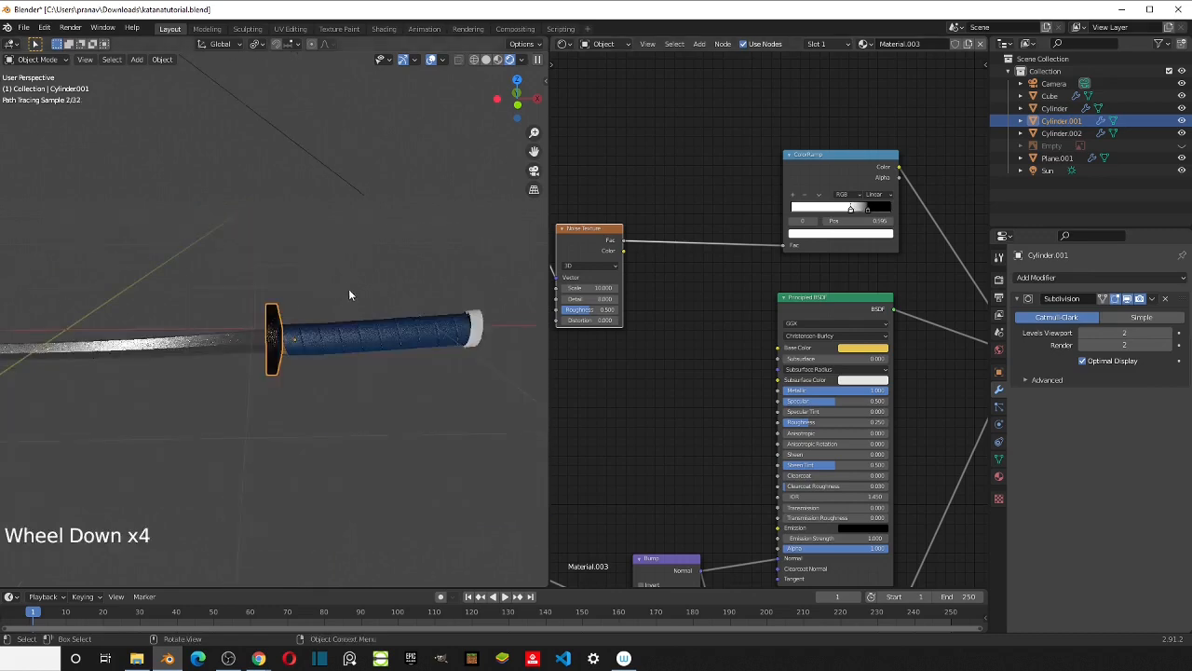
click(348, 272)
Step: Add a material slot to the end cap of the handle and assign the guard's Material.003 to it
scroll(340, 340, down, 2)
shift+middle_drag(342, 338, 335, 272)
scroll(698, 364, down, 9)
scroll(304, 338, up, 5)
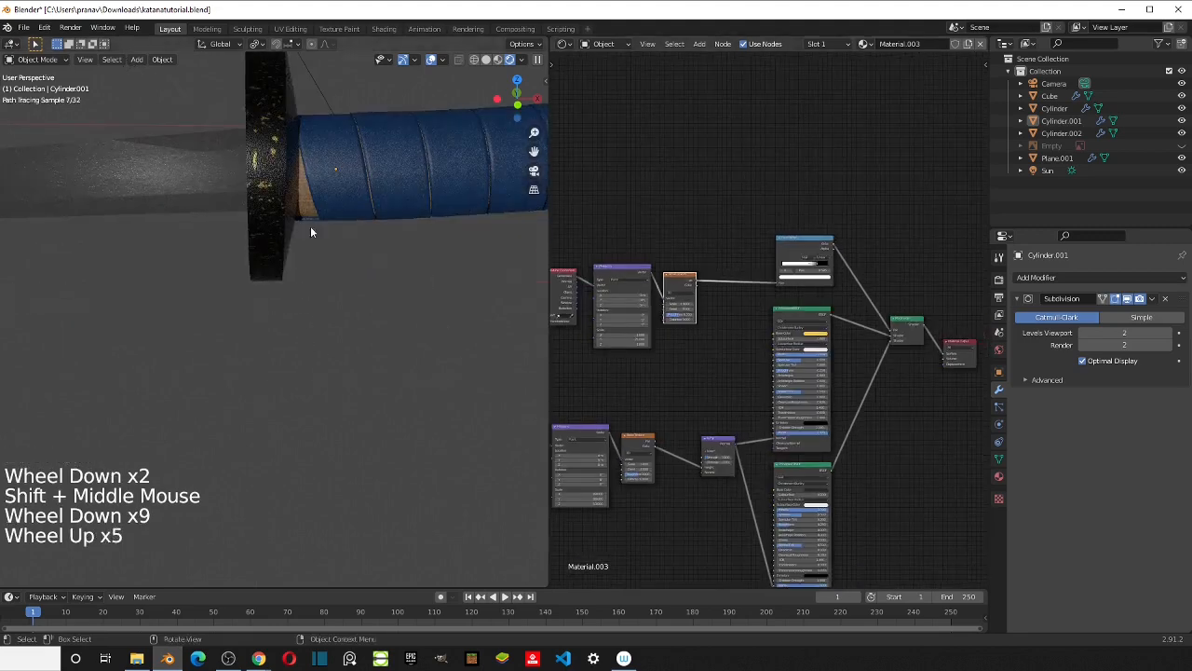
scroll(498, 211, down, 1)
shift+middle_drag(475, 213, 304, 244)
click(340, 241)
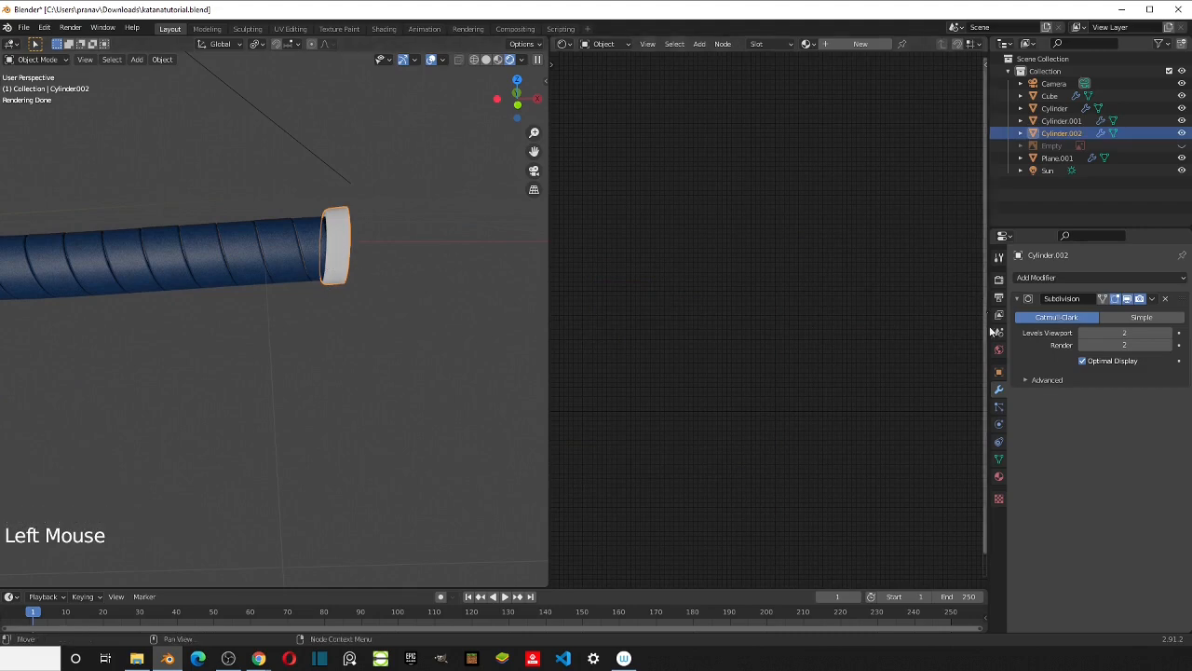
click(998, 477)
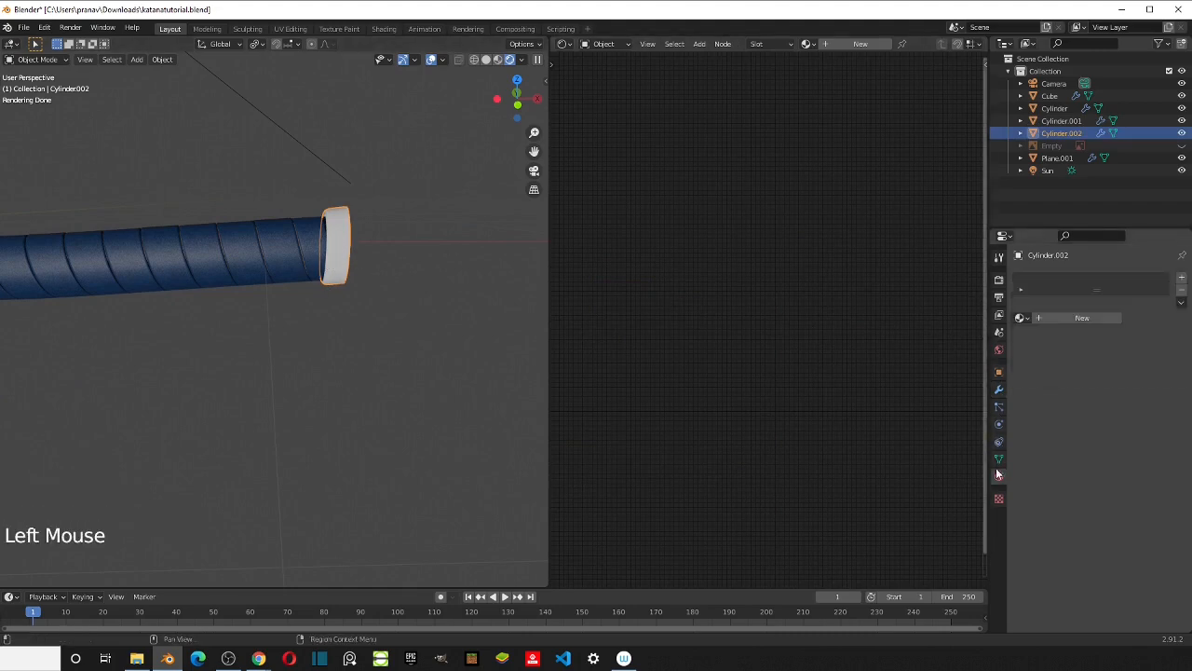
click(1180, 277)
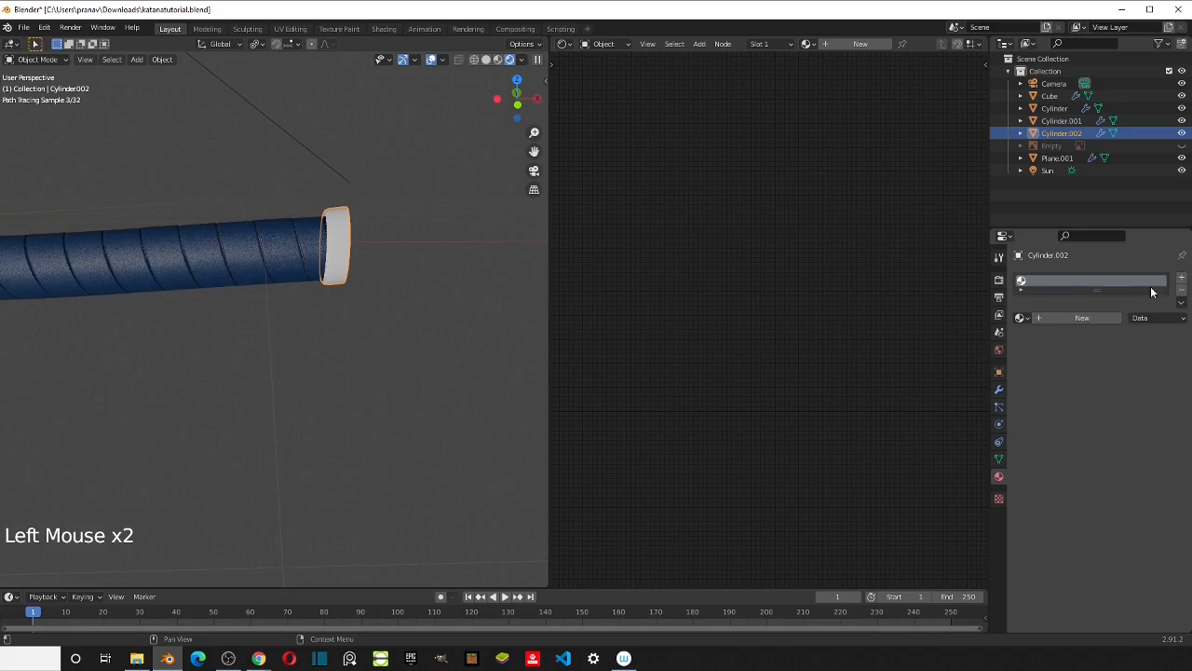
click(1025, 318)
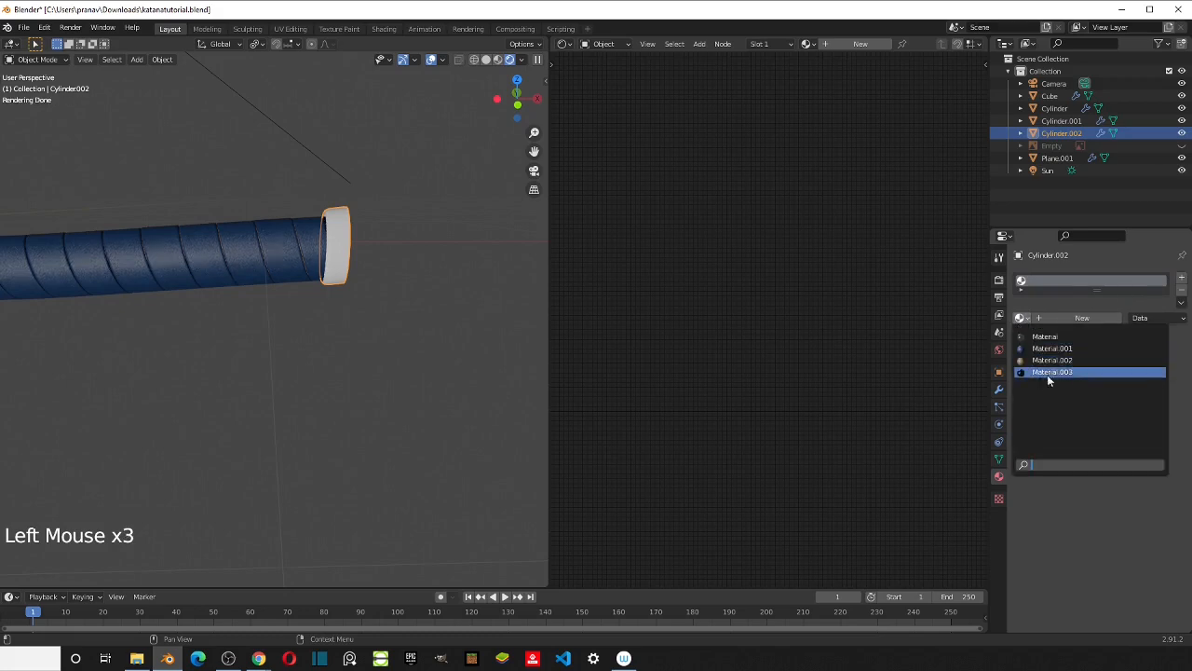
click(1047, 375)
Step: Examine the end cap's material up close, deselect it, and look over the whole textured katana
scroll(382, 262, up, 1)
shift+middle_drag(405, 233, 373, 257)
scroll(370, 254, up, 1)
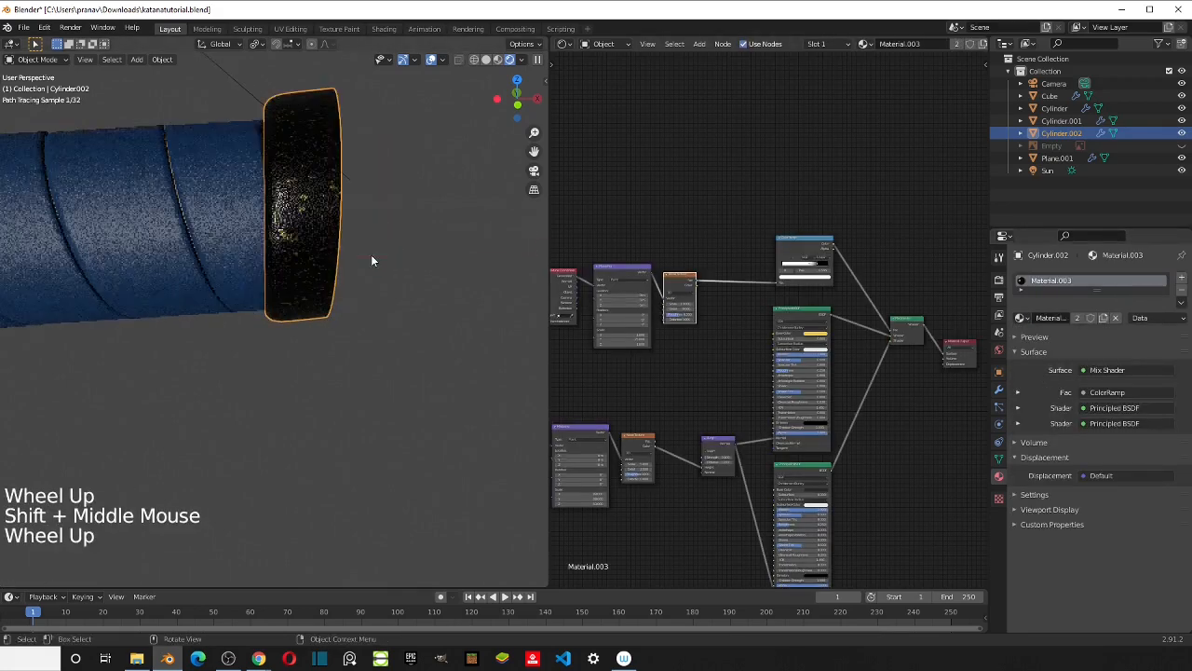
scroll(261, 263, down, 8)
click(232, 273)
middle_drag(233, 273, 301, 307)
scroll(261, 293, up, 4)
scroll(294, 315, down, 2)
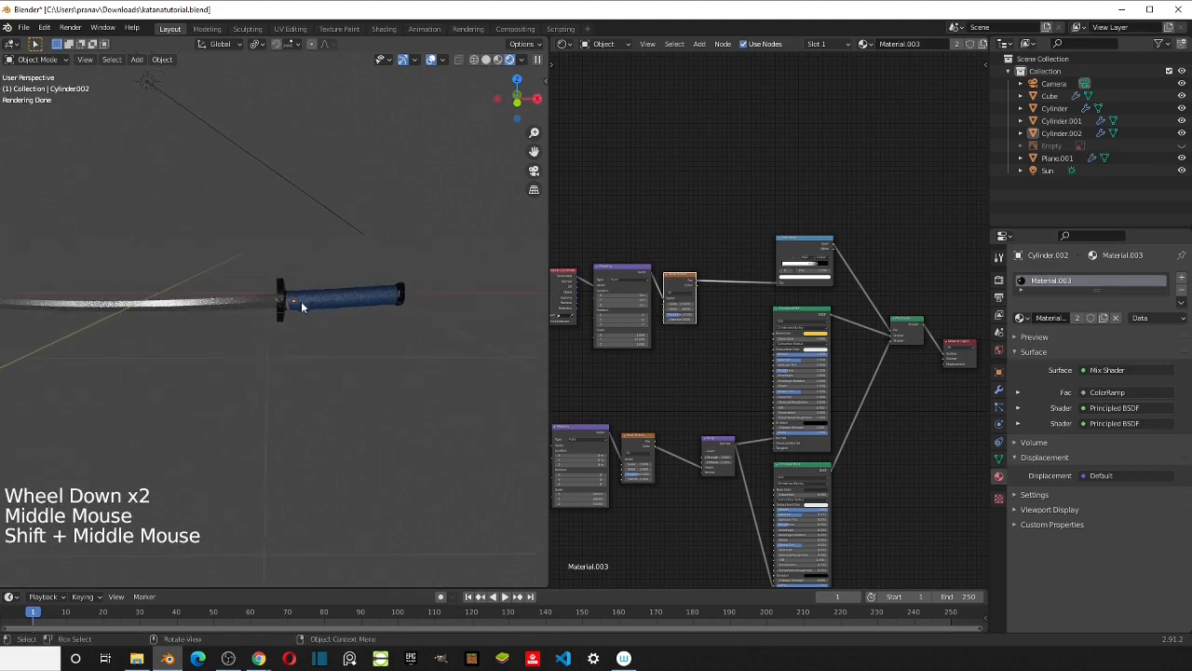